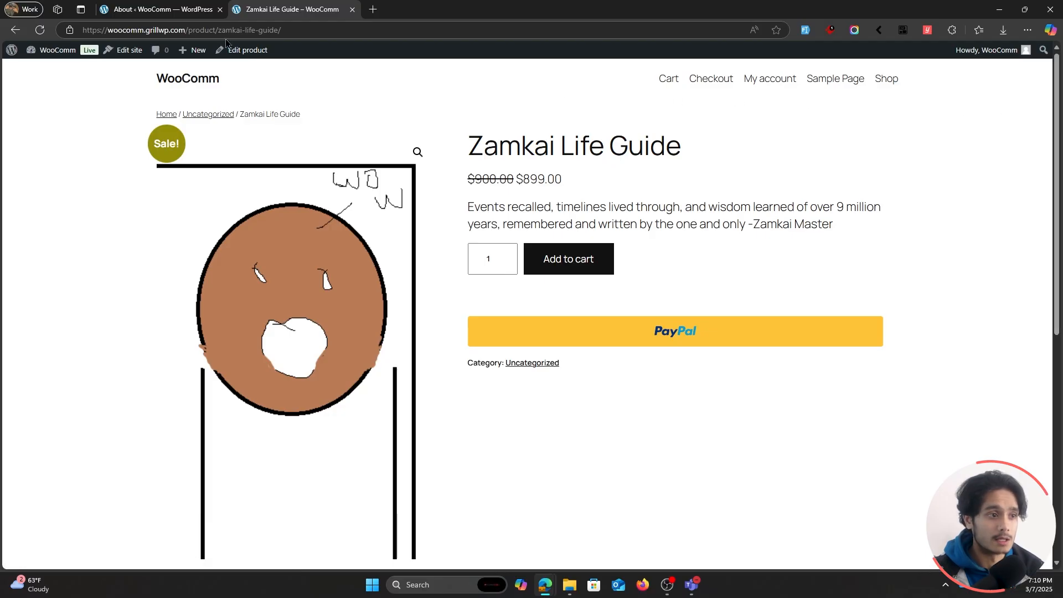
Search the WordPress plugin directory for masteriyo, then install and activate the Masteriyo LMS plugin.
click(158, 9)
mouse_move(64, 181)
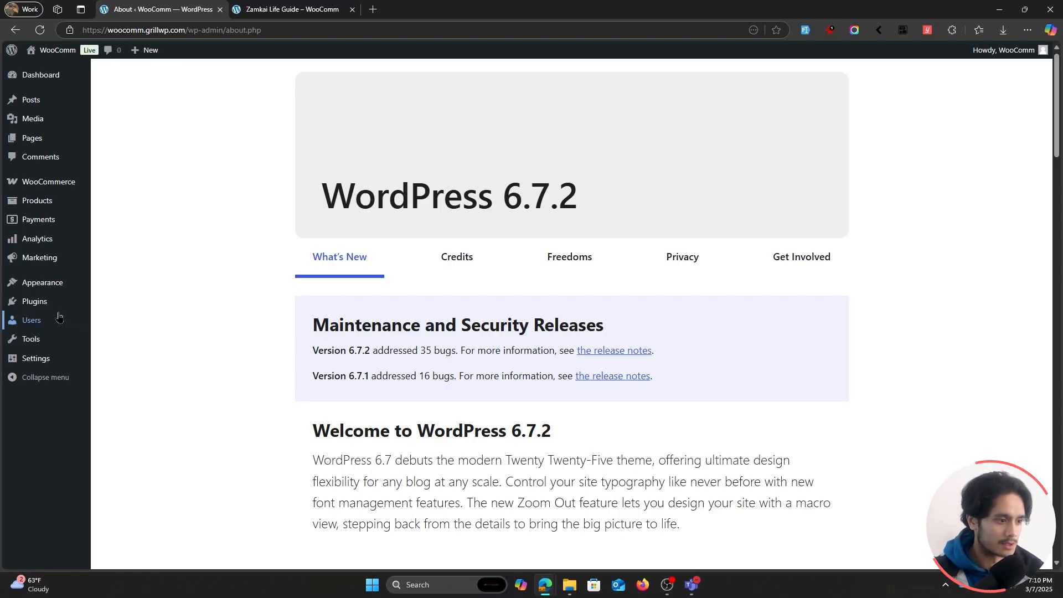
mouse_move(66, 303)
click(143, 320)
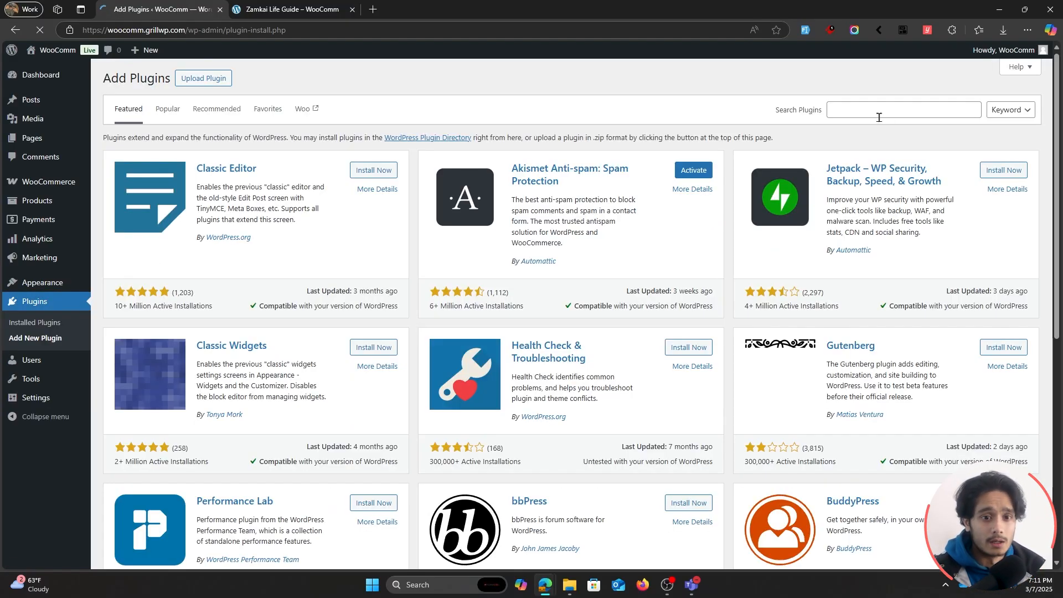
click(873, 114)
text(masteriyo)
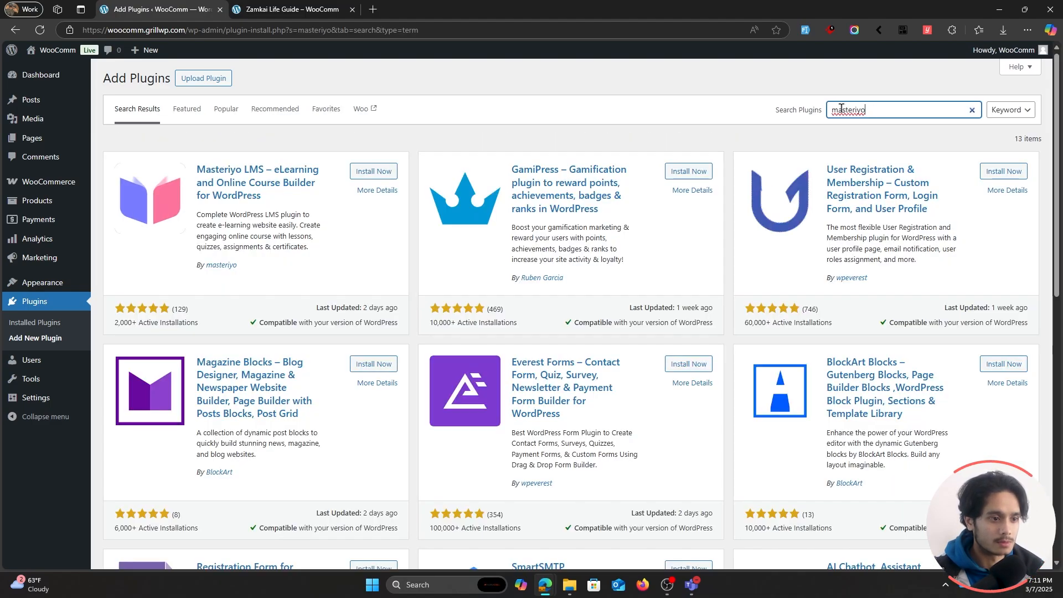
click(374, 174)
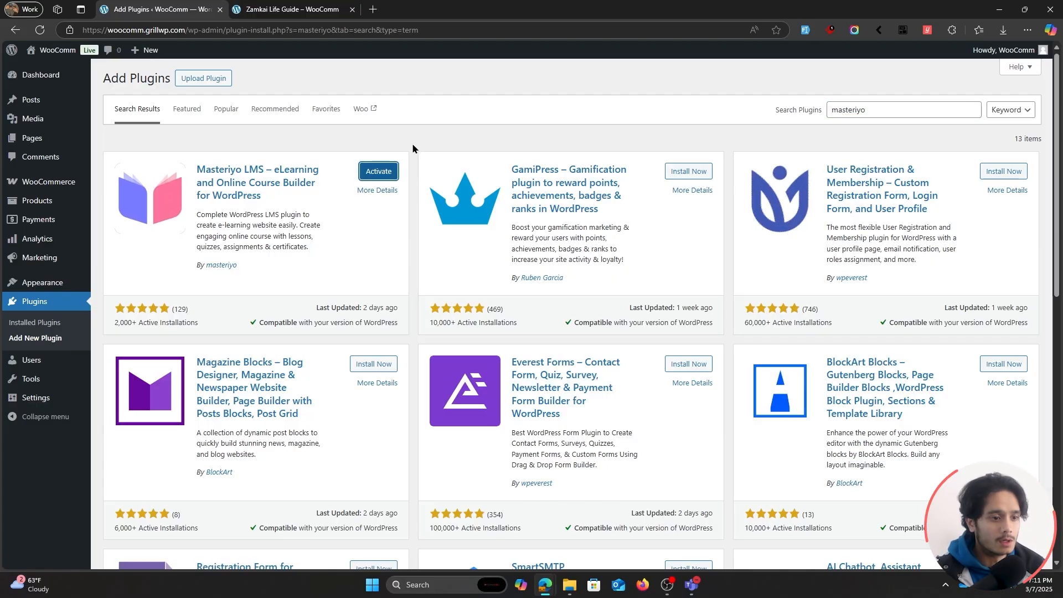
click(378, 171)
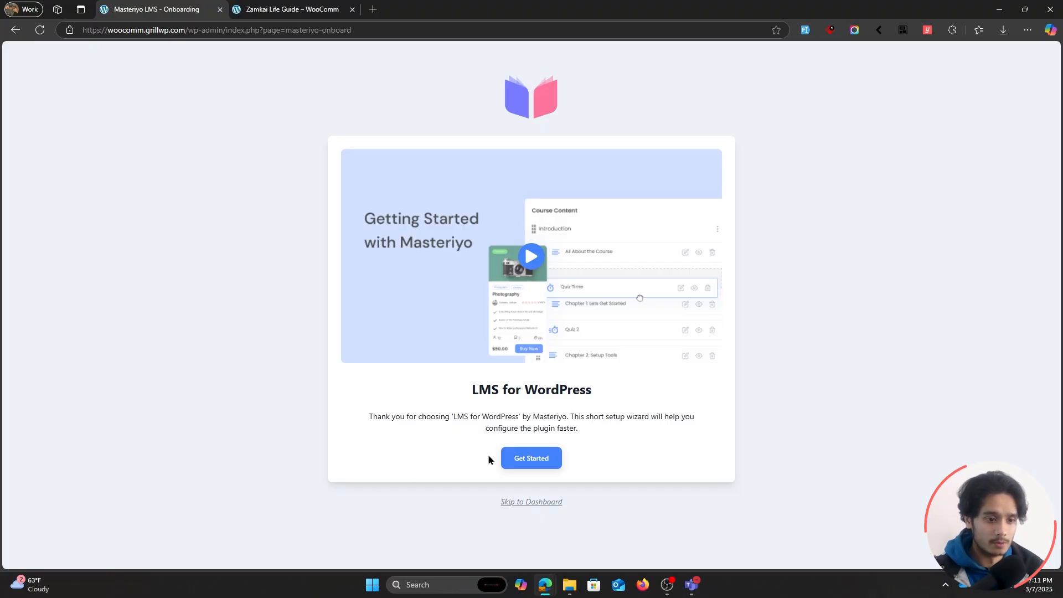
Start the Masteriyo setup wizard, accepting the default course layout settings and the Individual business type.
click(532, 456)
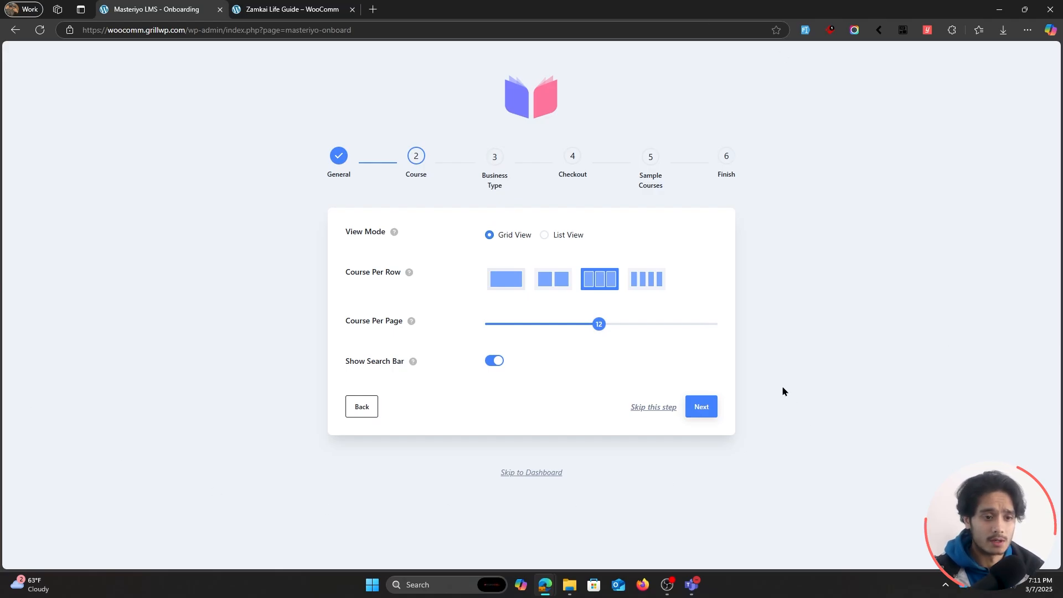
click(701, 408)
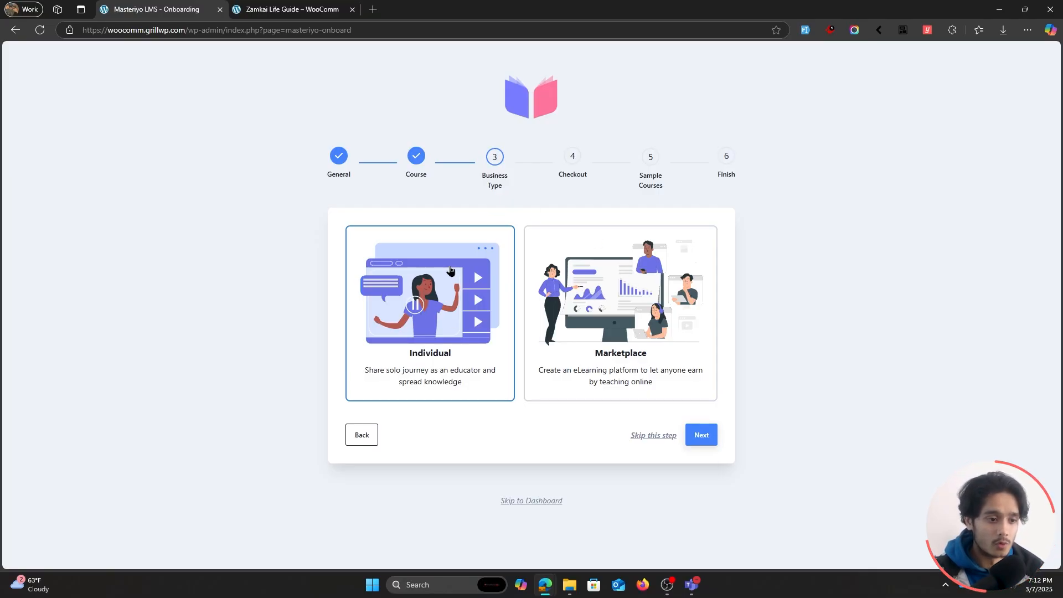
click(701, 443)
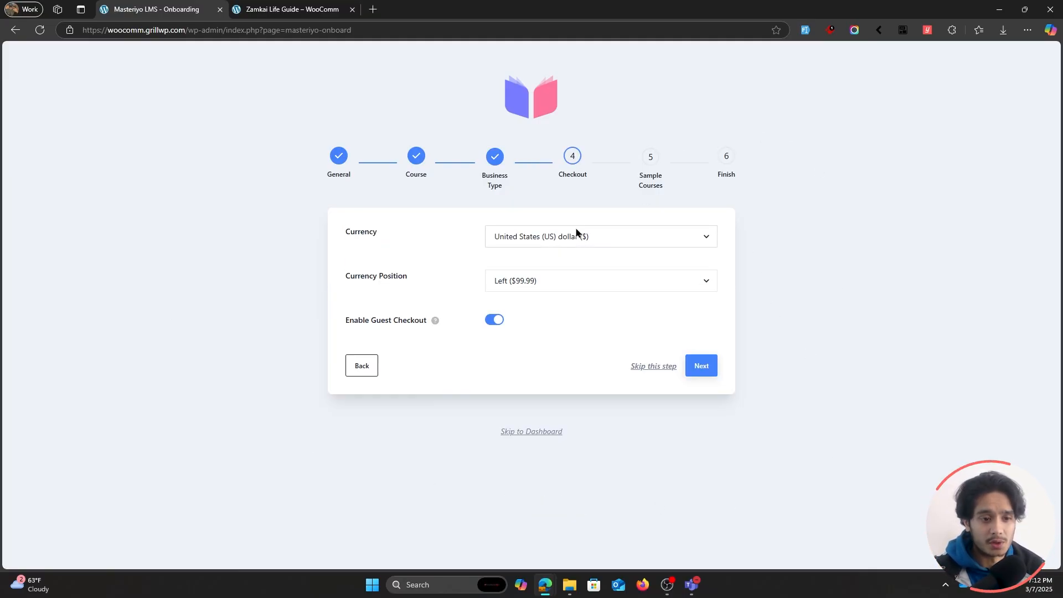
Keep United States (US) dollar and the default checkout settings, and install the sample courses with Publish status.
click(596, 237)
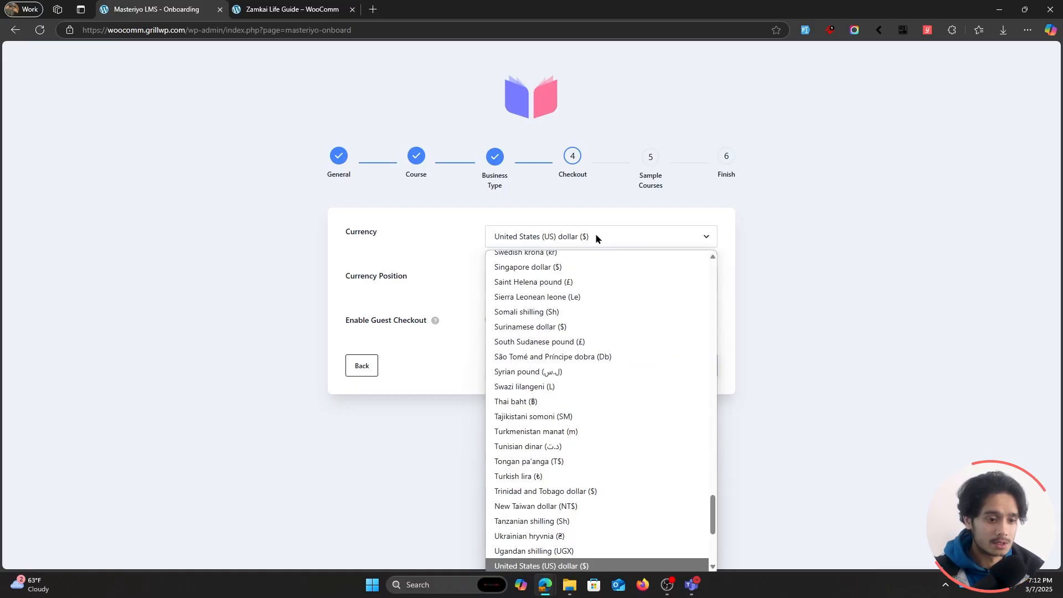
click(596, 238)
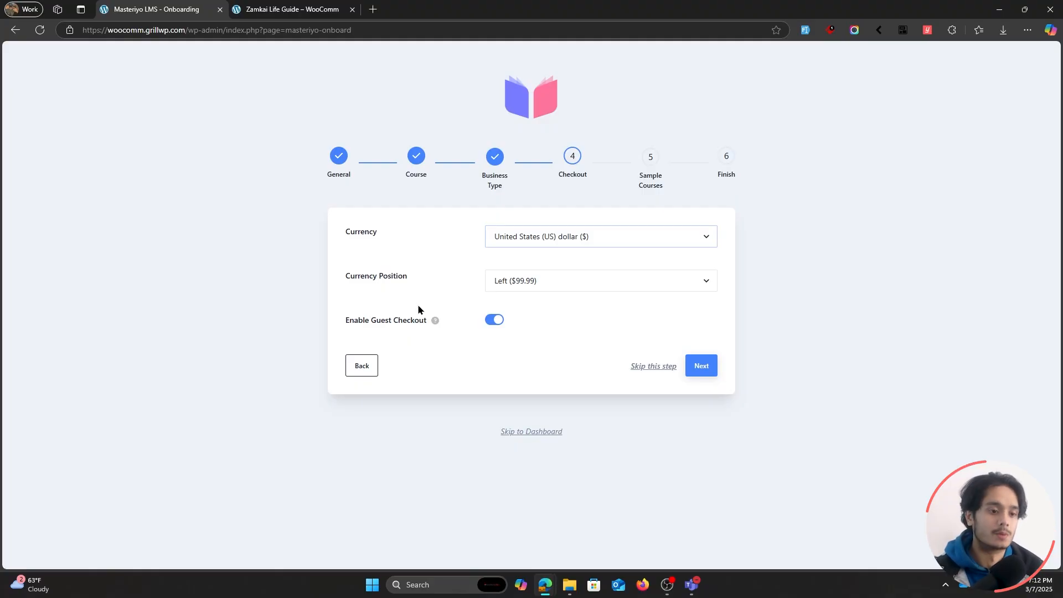
click(699, 366)
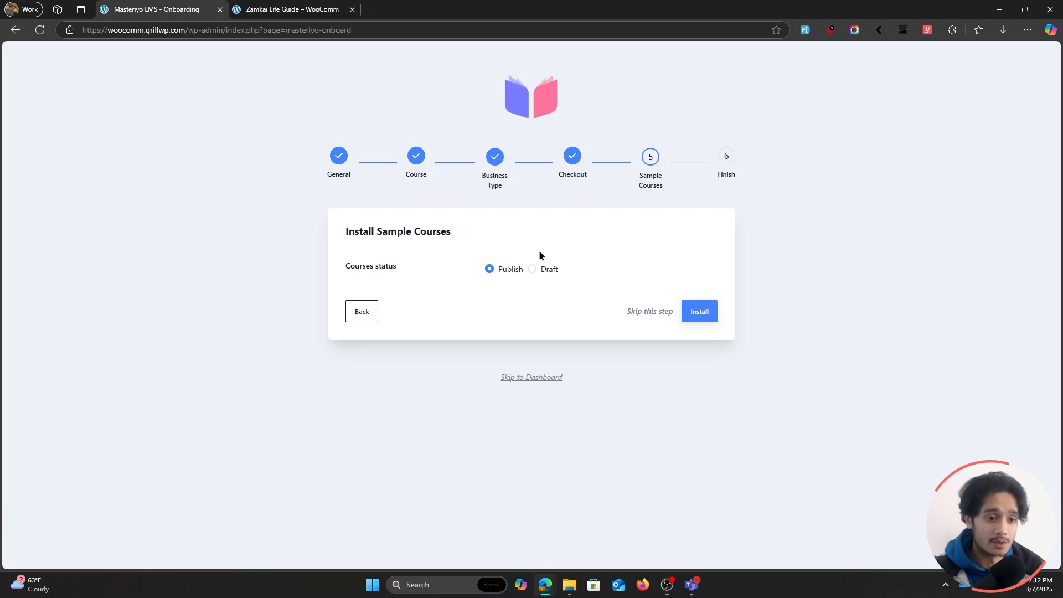
click(700, 312)
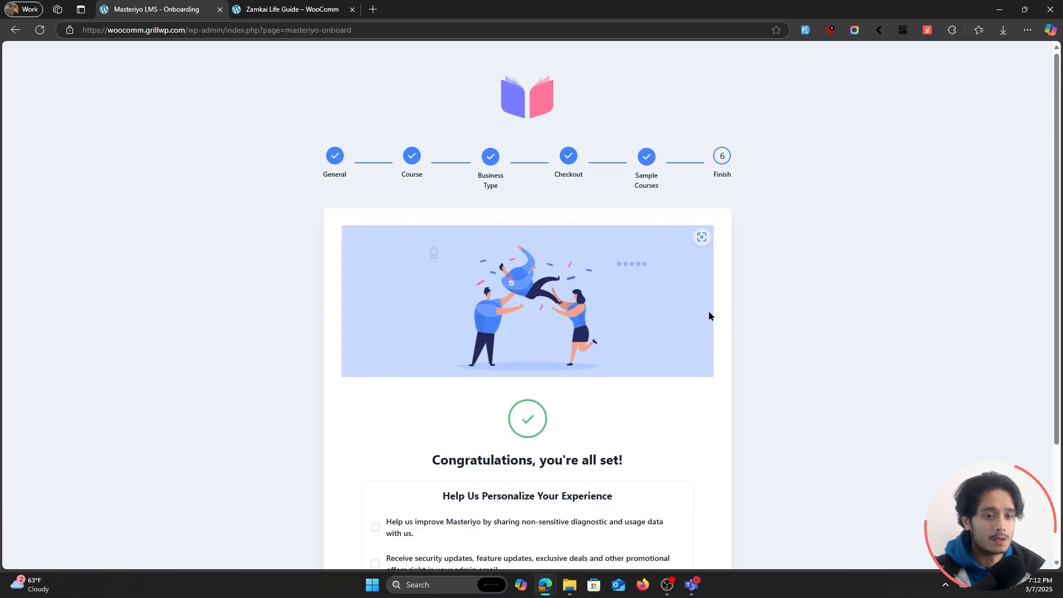
Opt in to usage data sharing and update emails, and finish the wizard by starting a new course.
scroll(709, 314, down, 2)
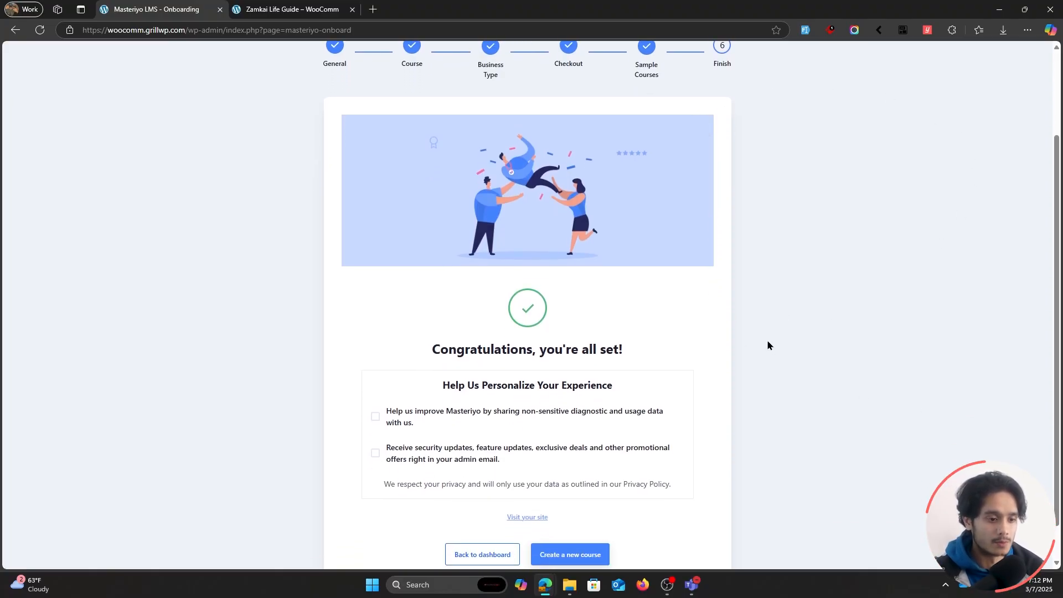
scroll(766, 342, down, 1)
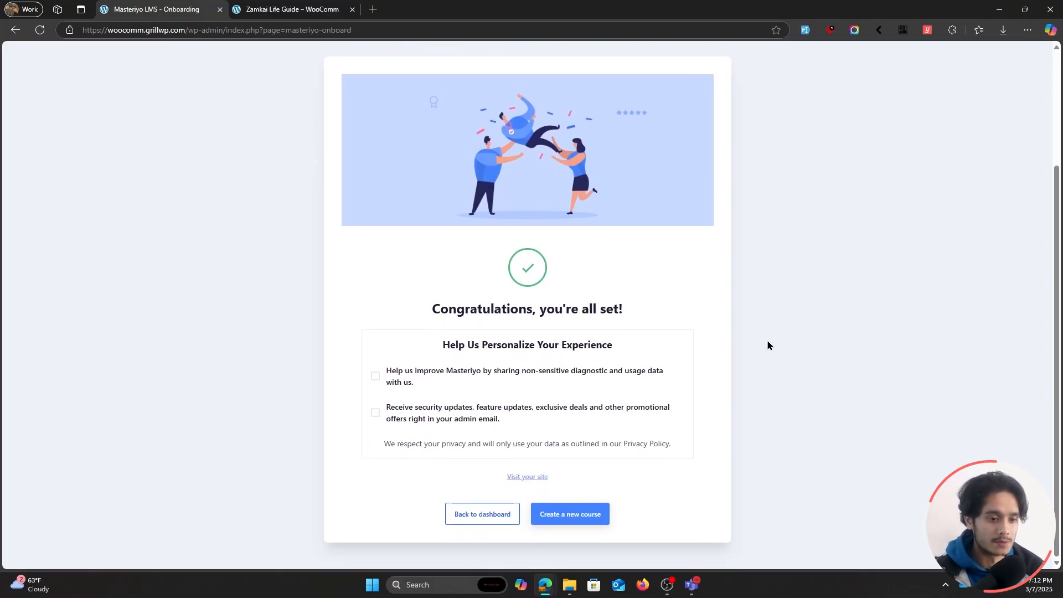
click(375, 376)
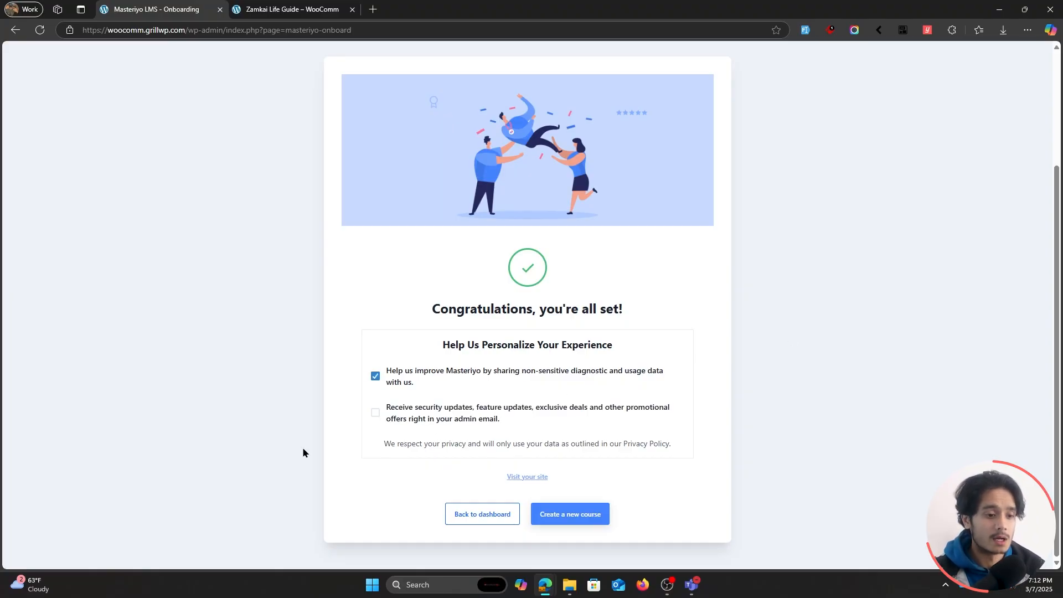
click(375, 412)
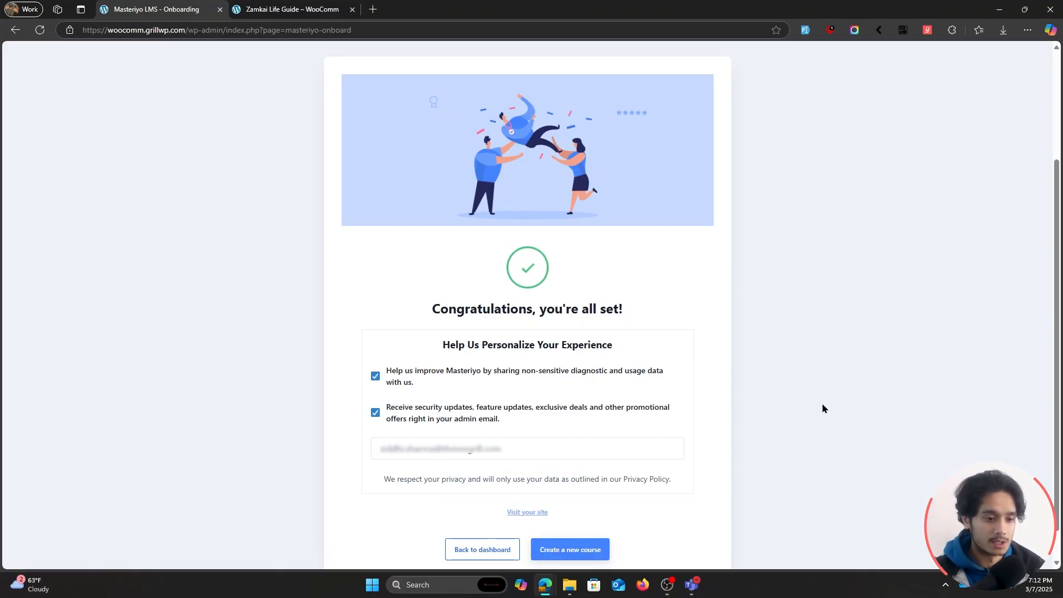
scroll(822, 408, down, 1)
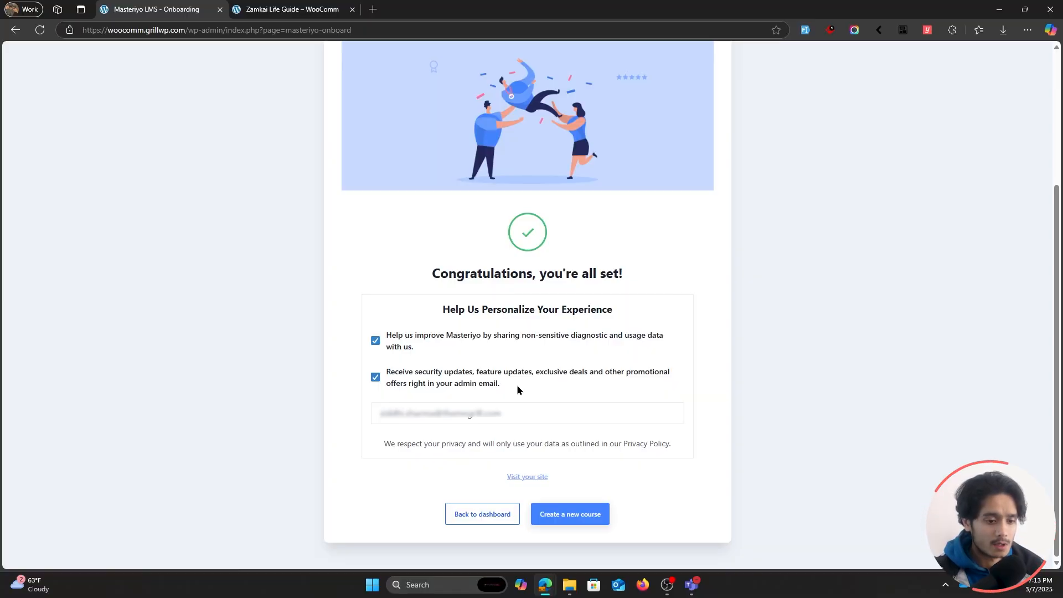
click(572, 521)
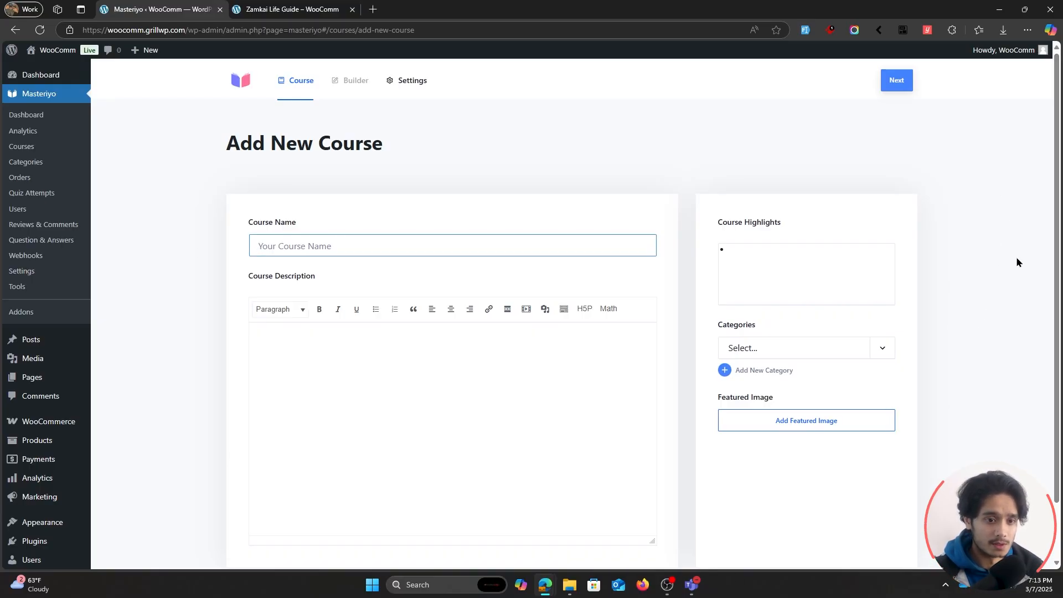
Open the live site in a new tab and look through the sample courses on its Courses page.
mouse_move(69, 52)
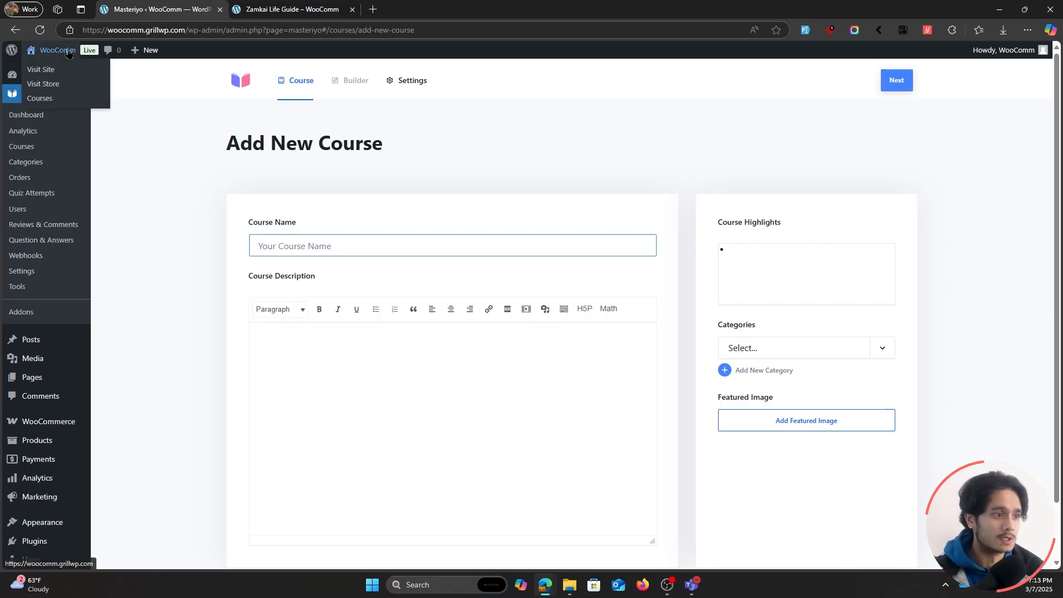
ctrl+click(59, 70)
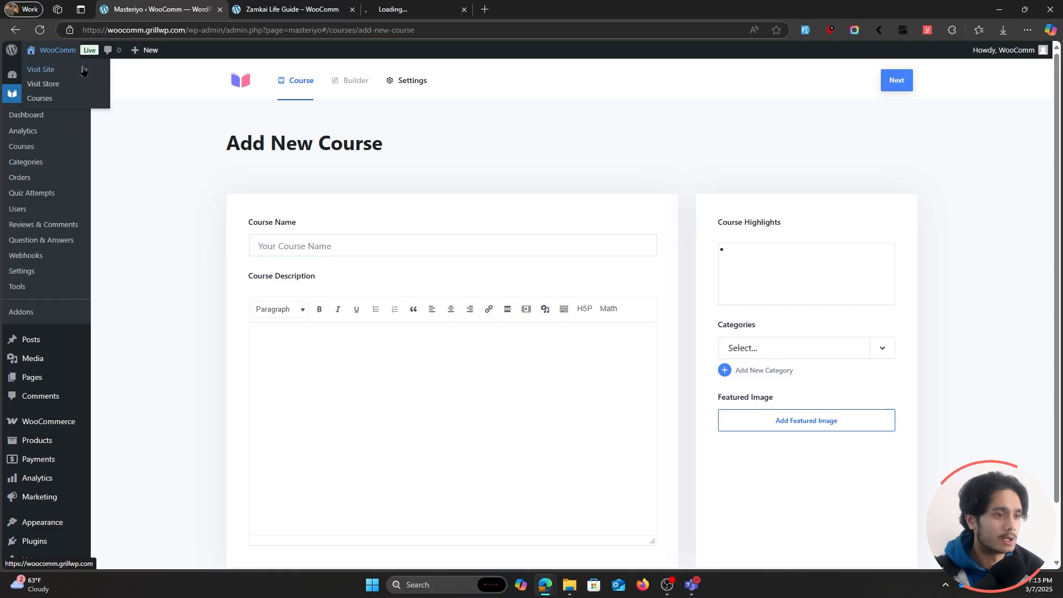
click(404, 6)
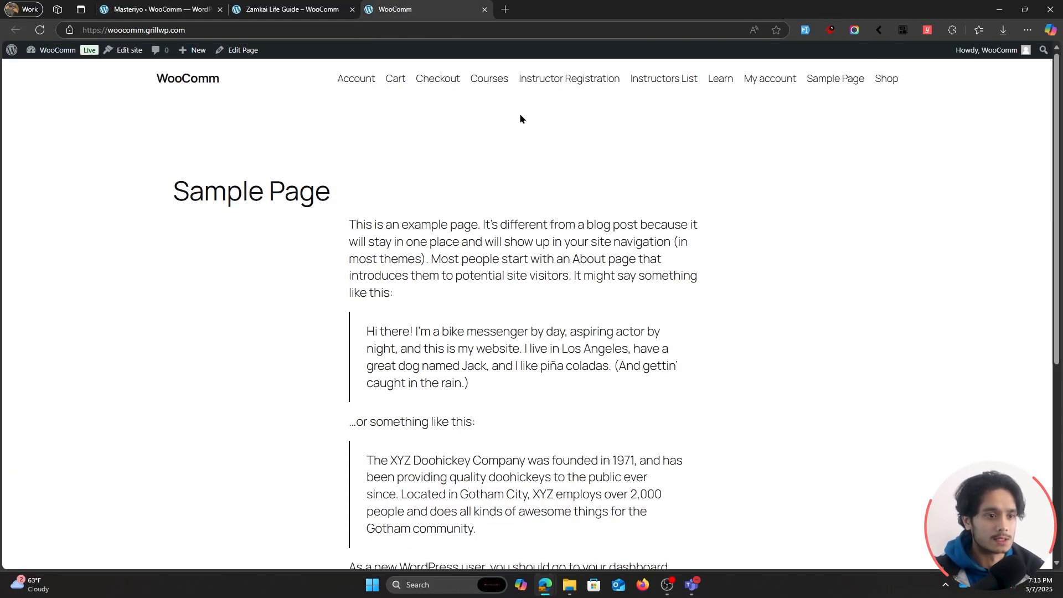
click(488, 81)
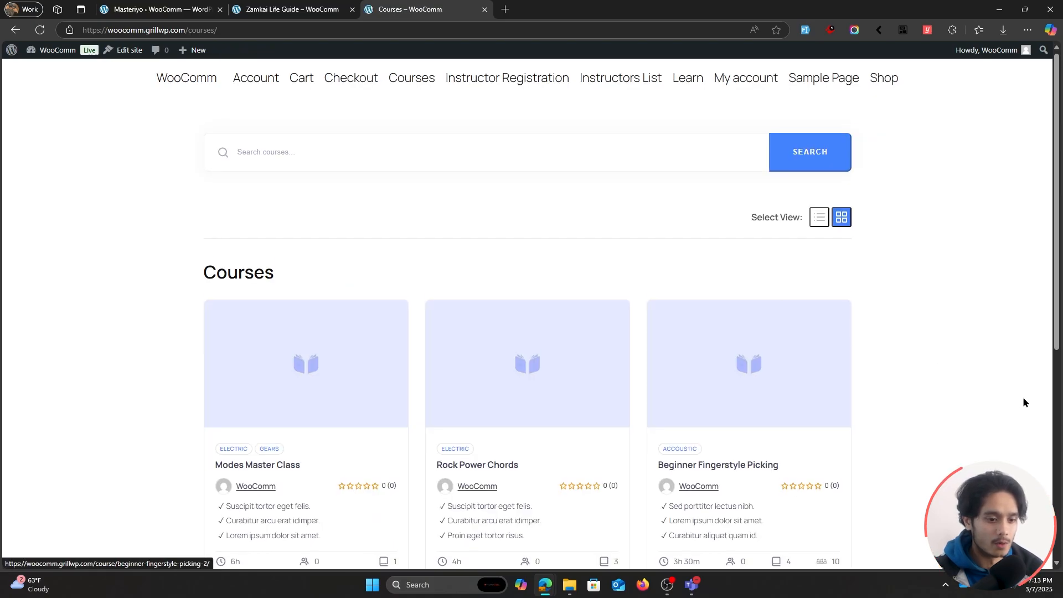
scroll(1023, 402, down, 1)
scroll(941, 282, down, 1)
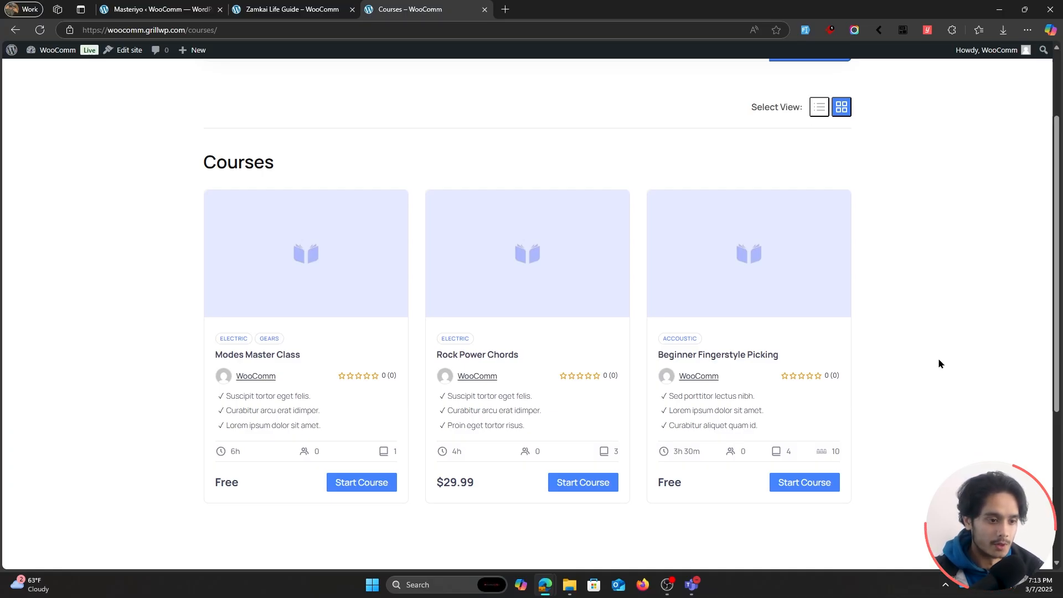
Open the Rock Power Chords course page and expand the second section of its curriculum to view the lessons.
click(452, 356)
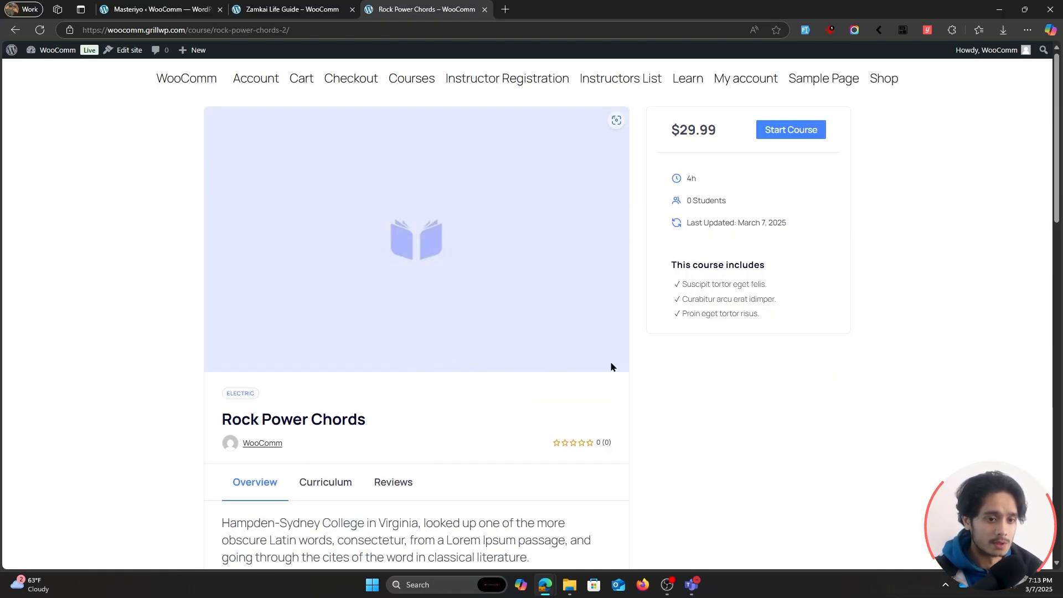
scroll(637, 362, down, 2)
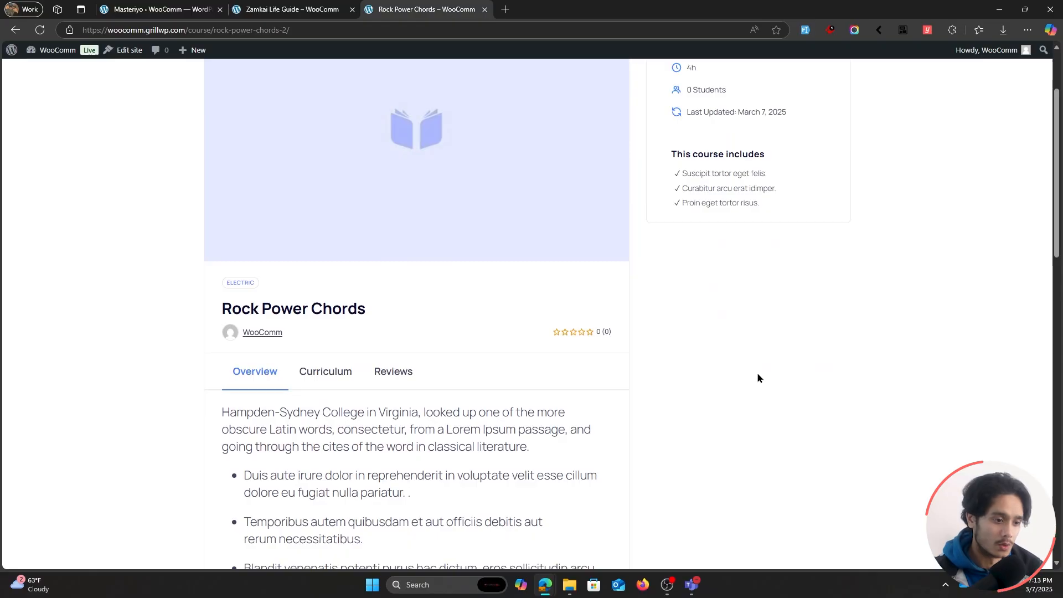
scroll(742, 375, down, 1)
click(304, 325)
scroll(692, 370, down, 3)
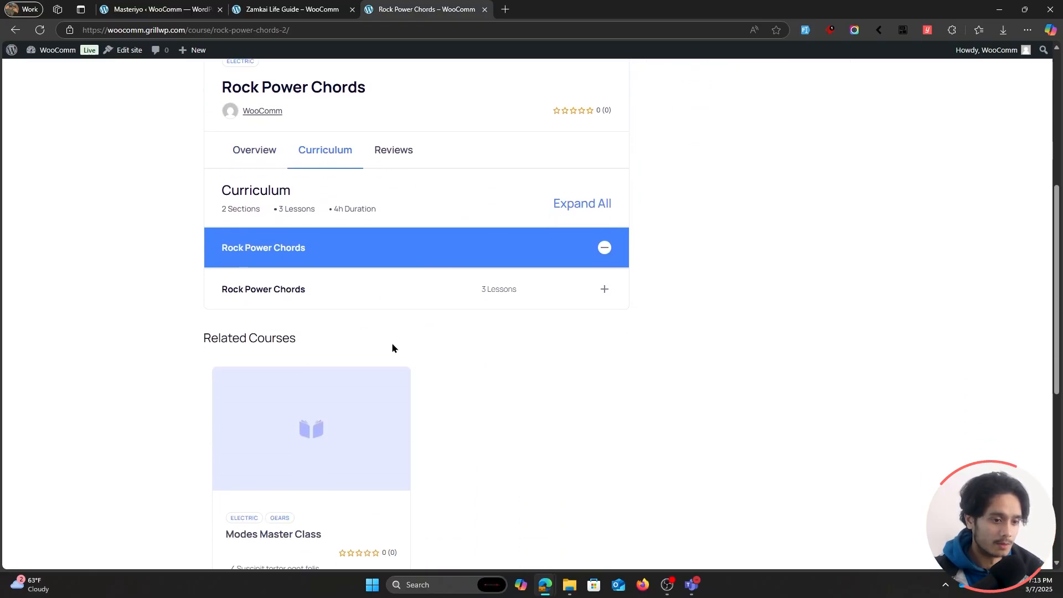
click(604, 293)
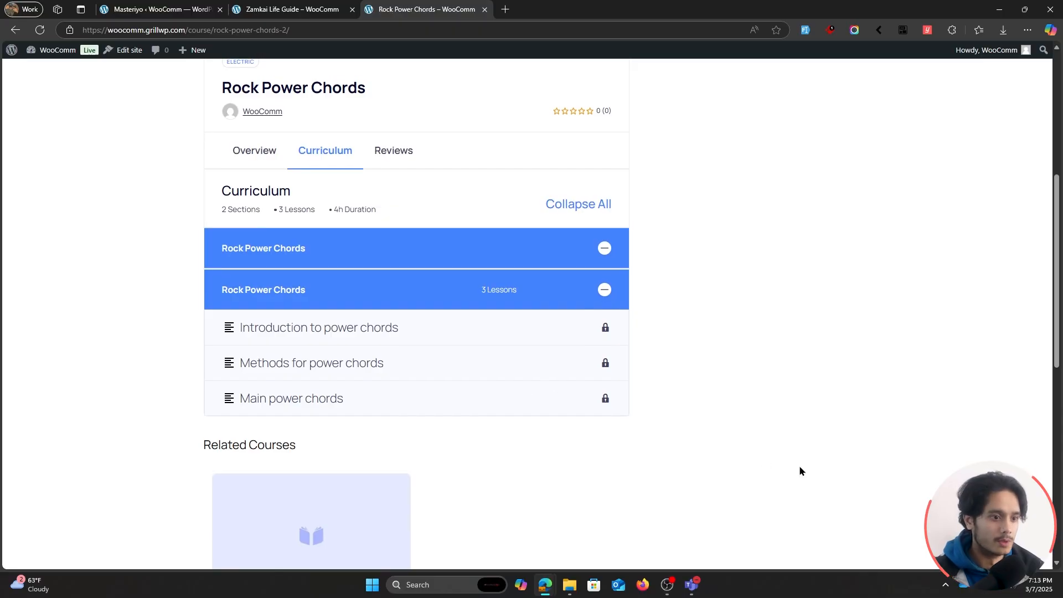
View the reviews section of the Rock Power Chords course.
scroll(799, 471, up, 1)
click(393, 205)
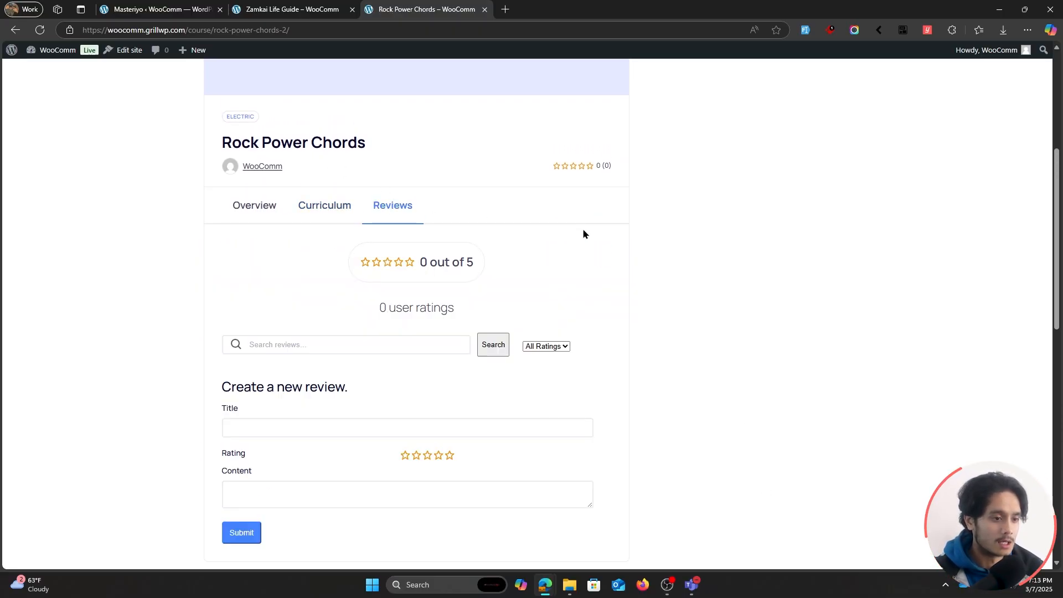
scroll(712, 260, down, 2)
scroll(692, 359, up, 7)
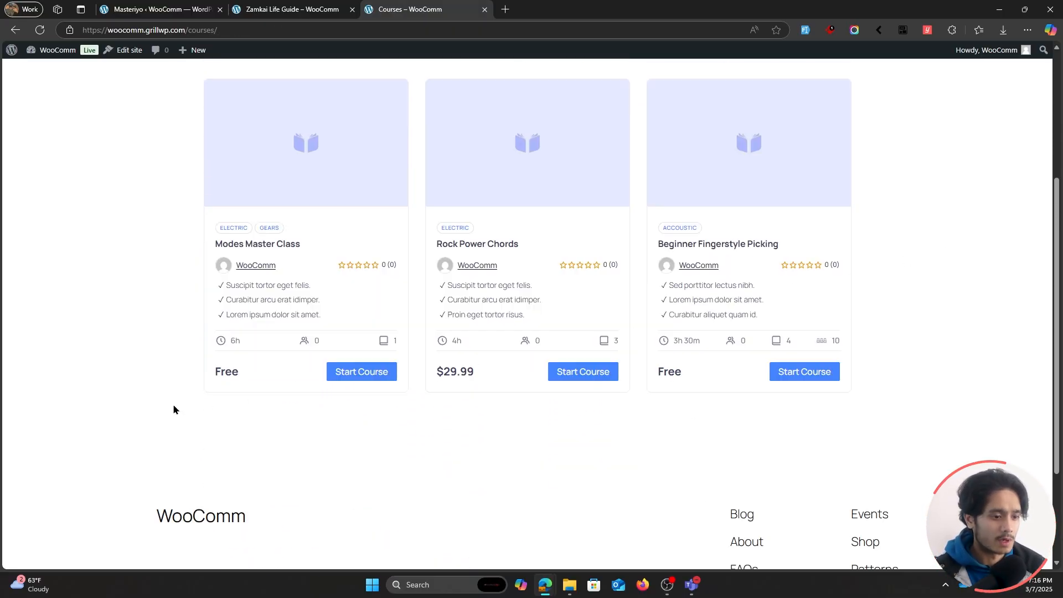
Start the free Modes Master Class course, pause its lesson video and look over the lesson page.
click(346, 372)
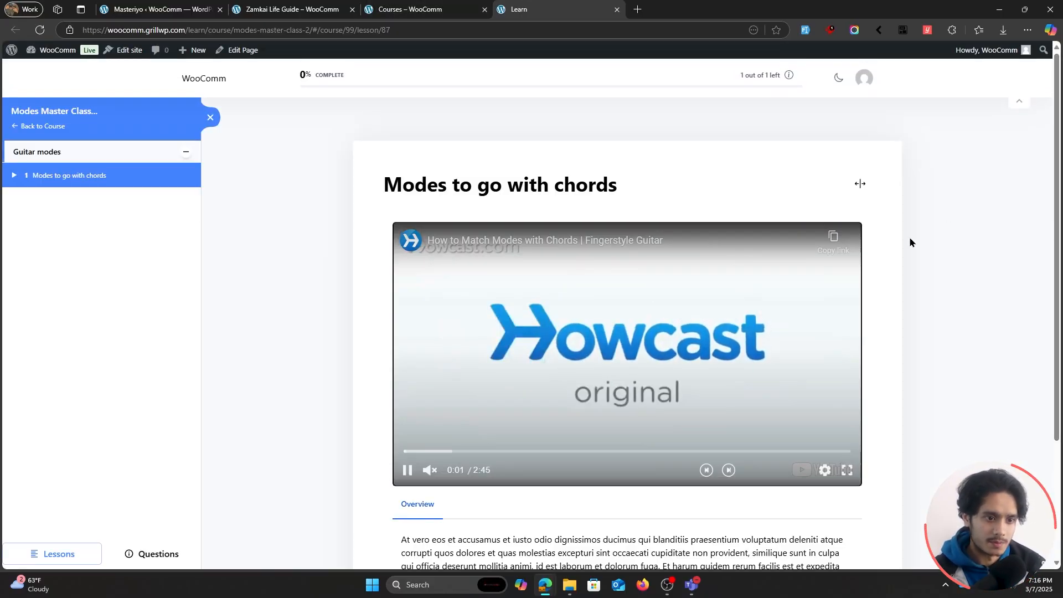
click(597, 401)
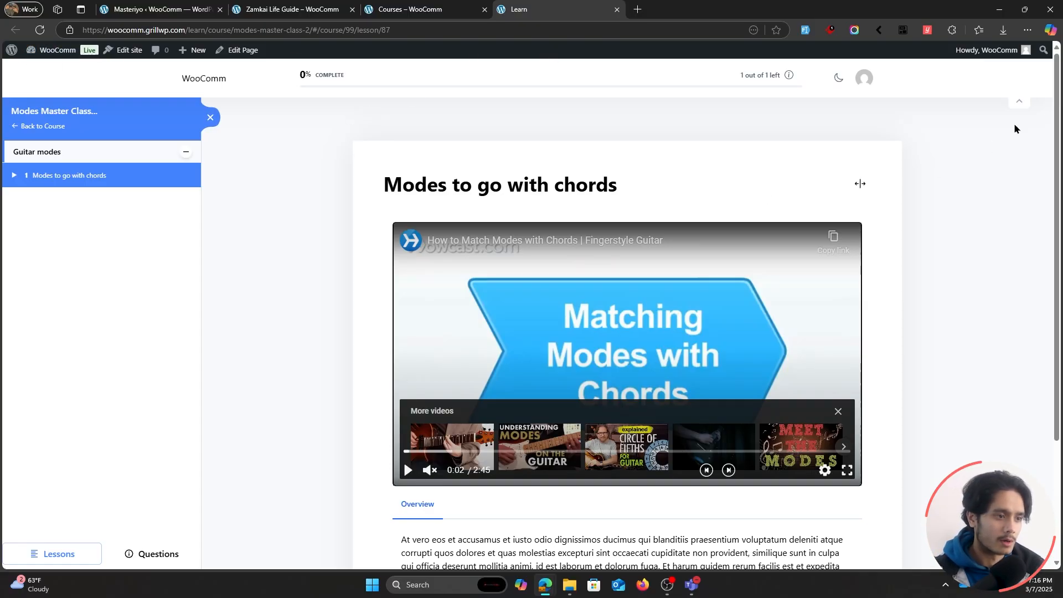
scroll(985, 214, down, 3)
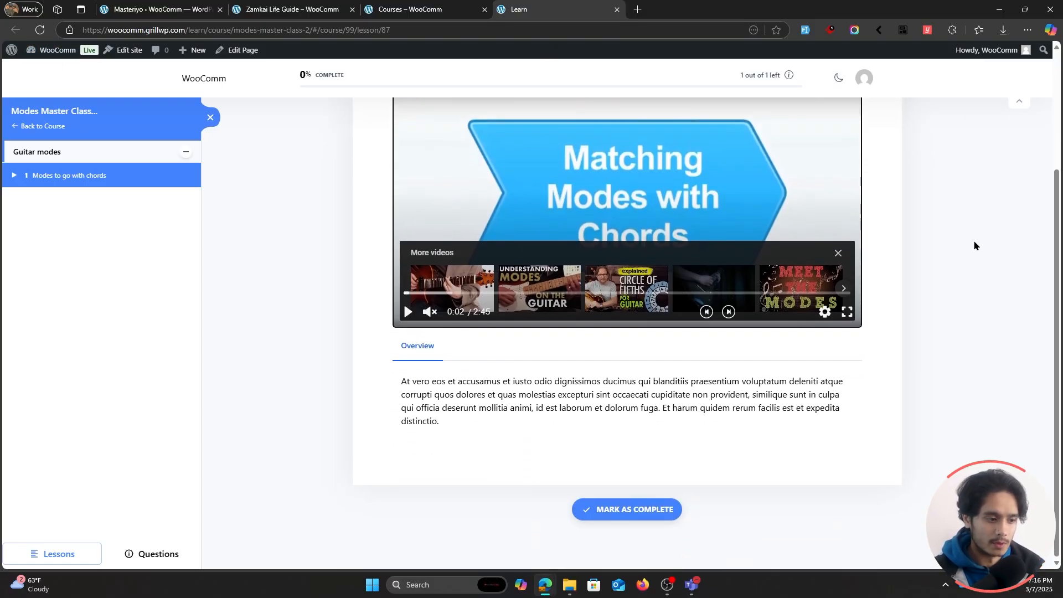
scroll(958, 277, up, 3)
Switch the lesson page to dark mode and back to light mode.
click(839, 78)
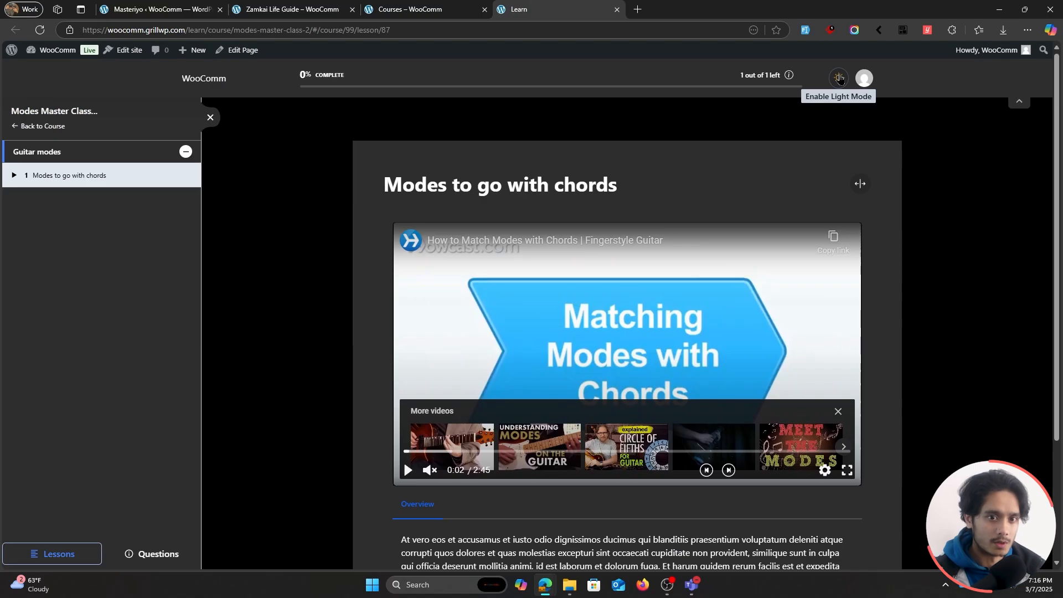
click(840, 77)
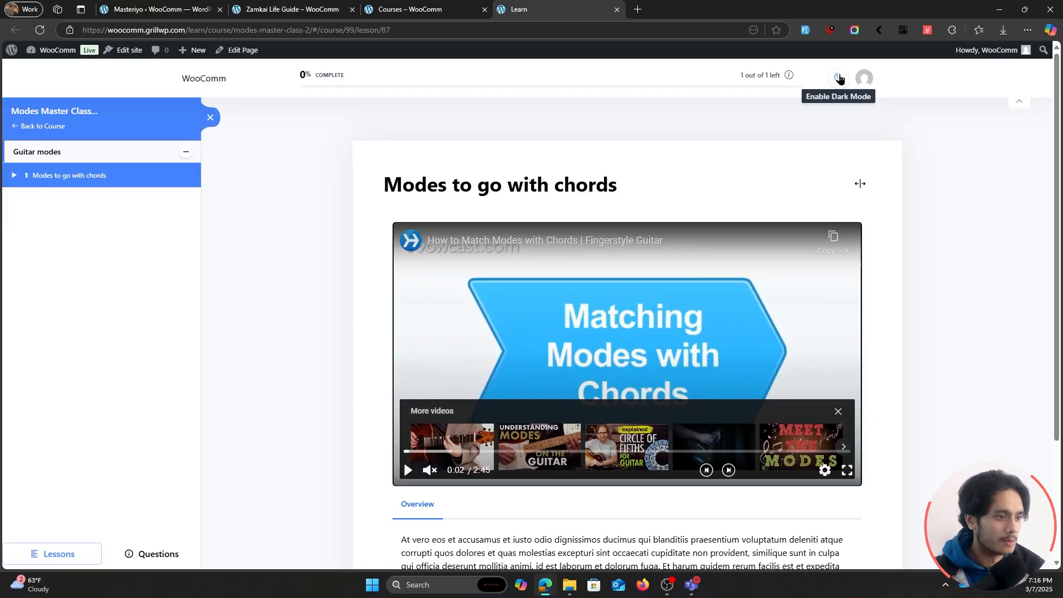
scroll(836, 267, down, 2)
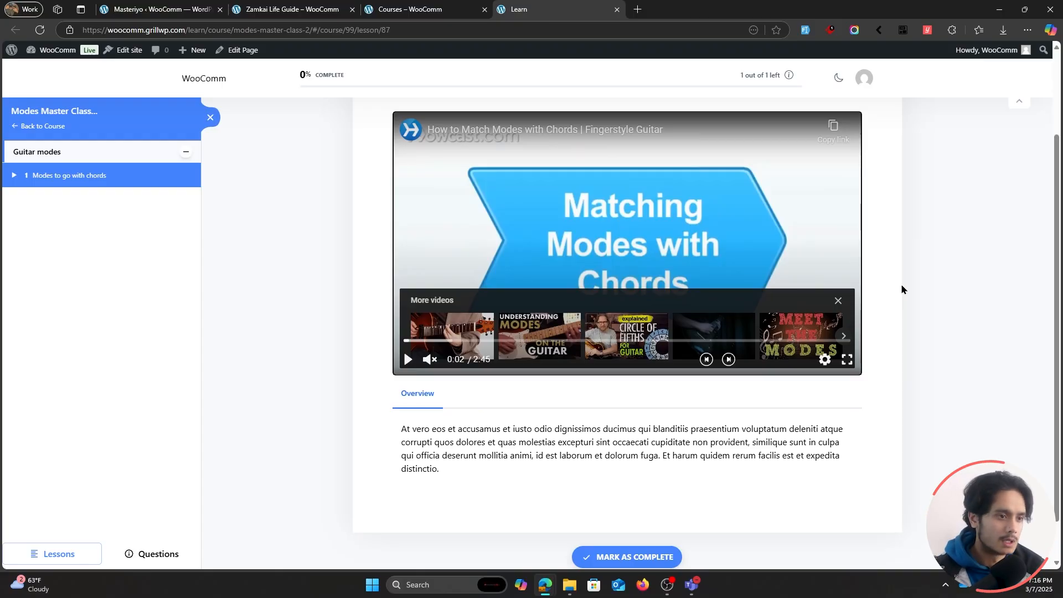
Close the lesson and course listing pages and return to the Masteriyo form for adding a new course.
scroll(901, 289, up, 2)
click(421, 9)
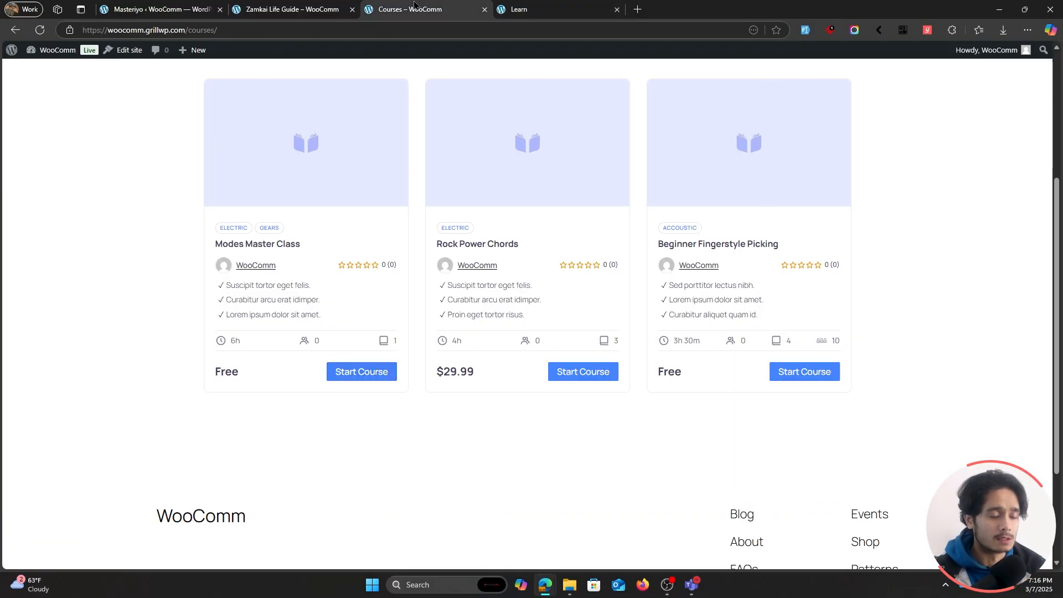
click(616, 9)
click(293, 9)
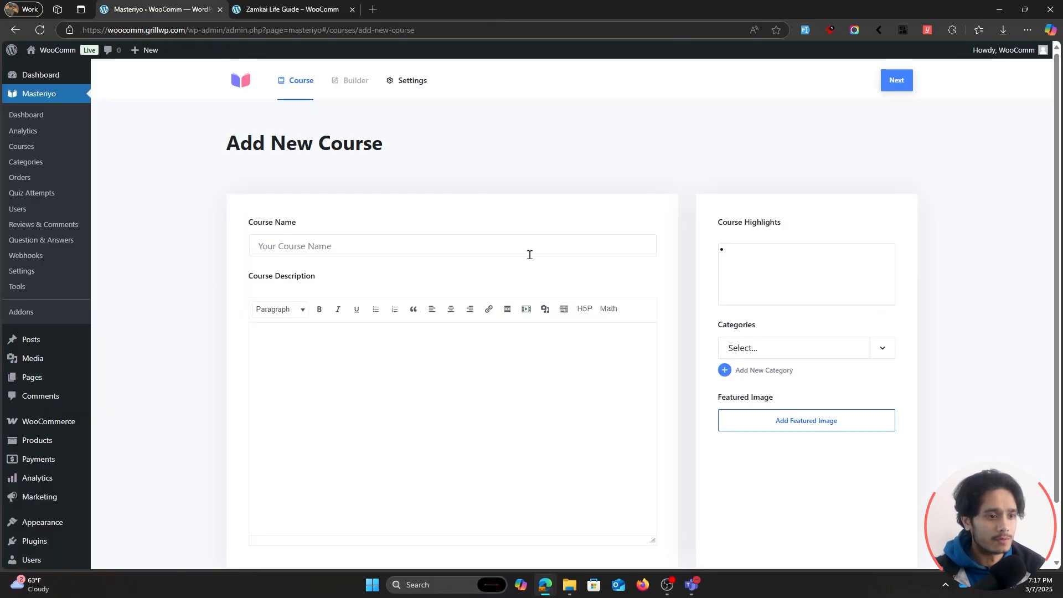
scroll(674, 283, down, 2)
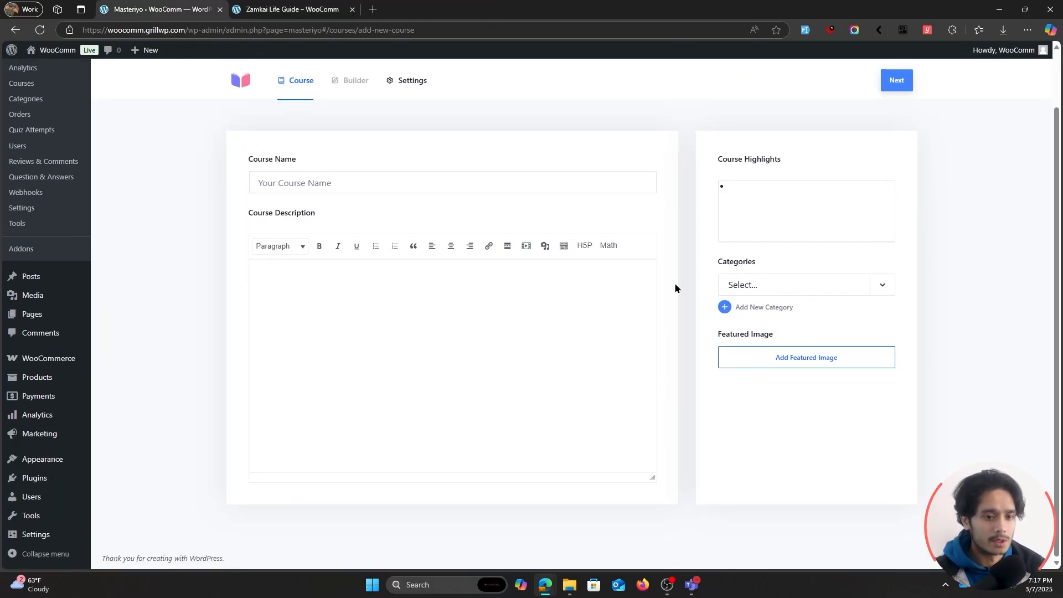
scroll(676, 287, up, 2)
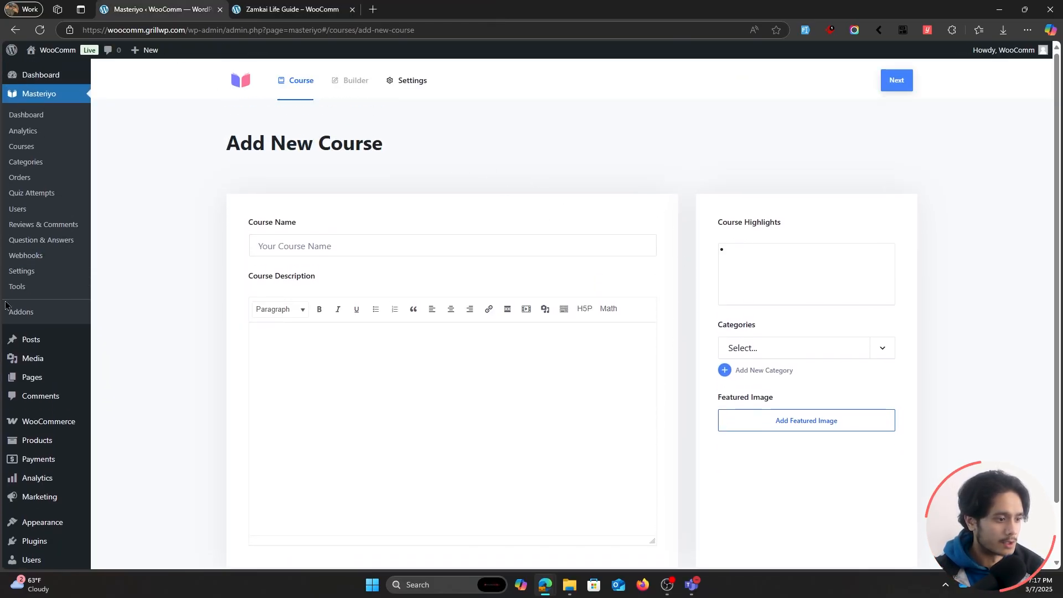
Search the Masteriyo addons for "woo" and enable the WooCommerce Integration addon.
click(30, 313)
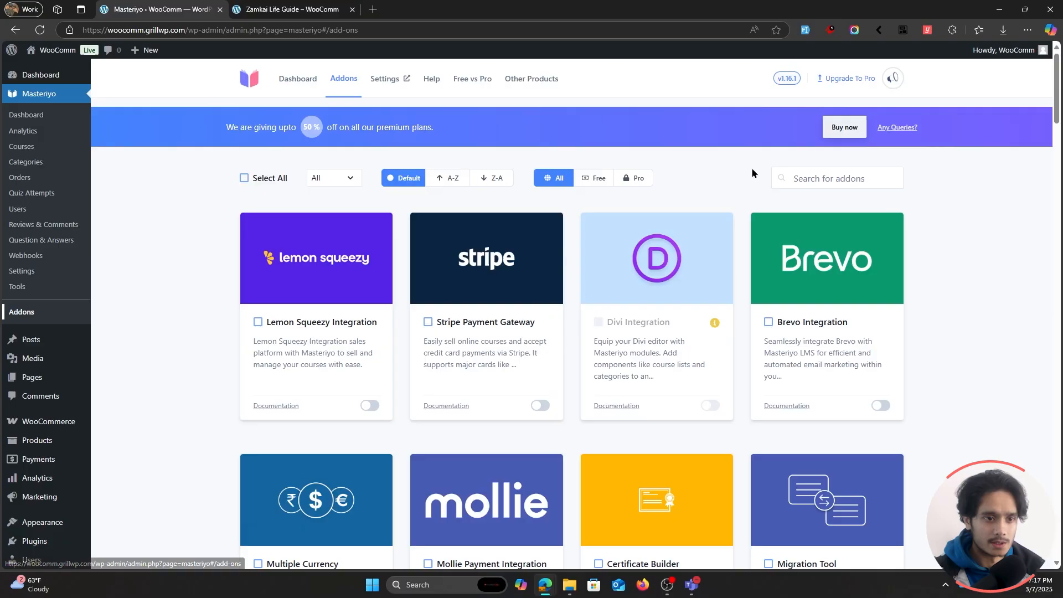
click(797, 178)
text(woo)
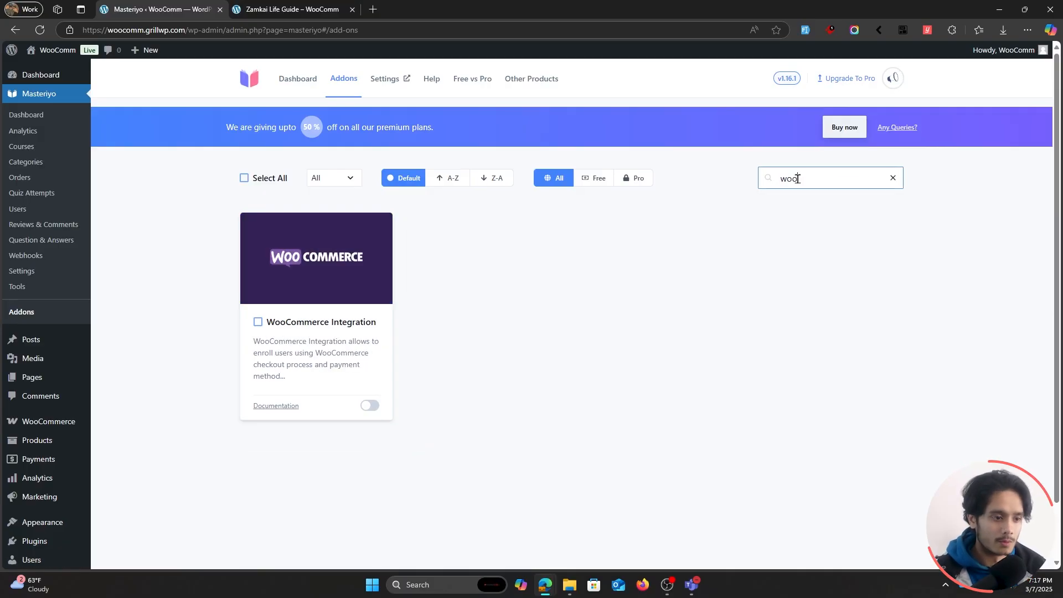
click(370, 406)
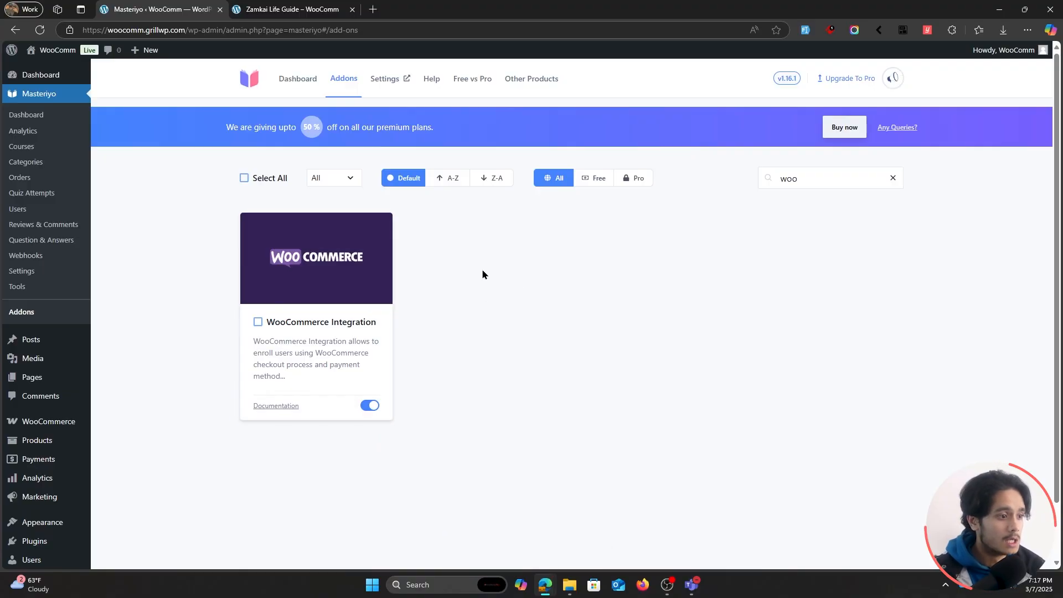
Start a new Masteriyo course and name it "How to create websites with WordPress?".
click(31, 147)
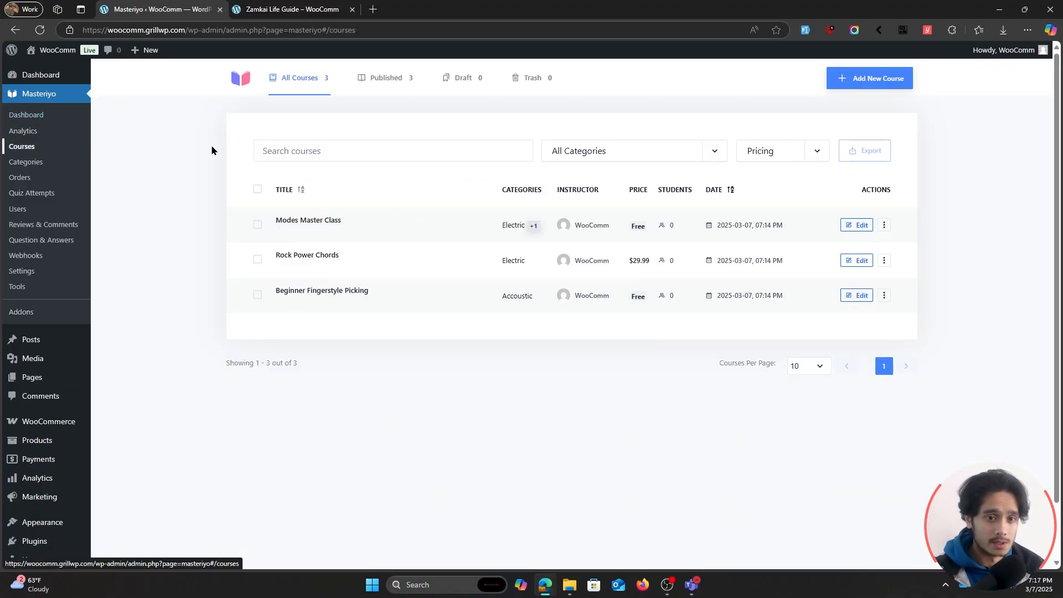
click(880, 78)
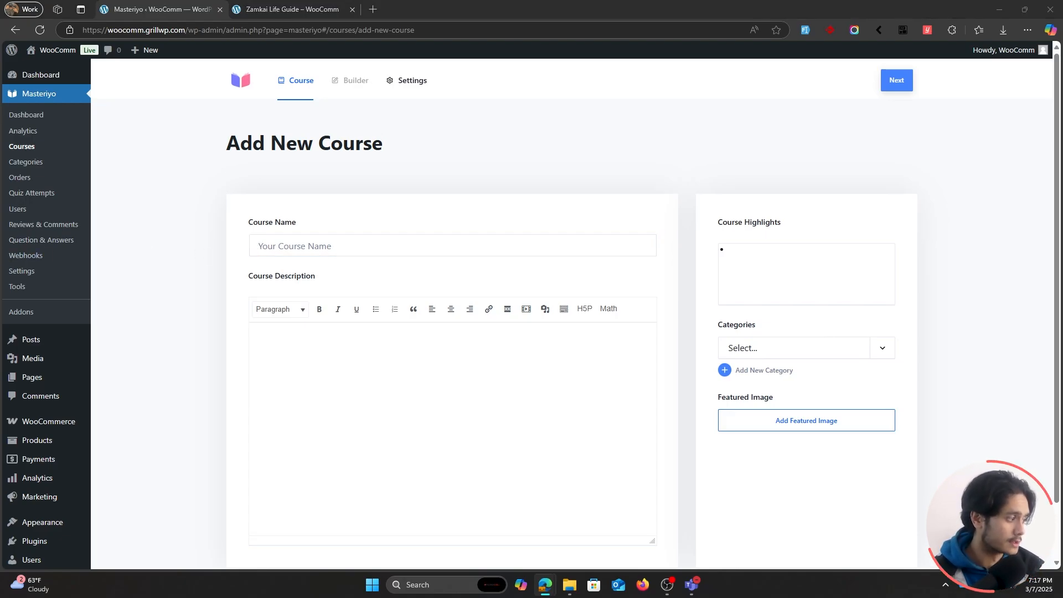
click(282, 251)
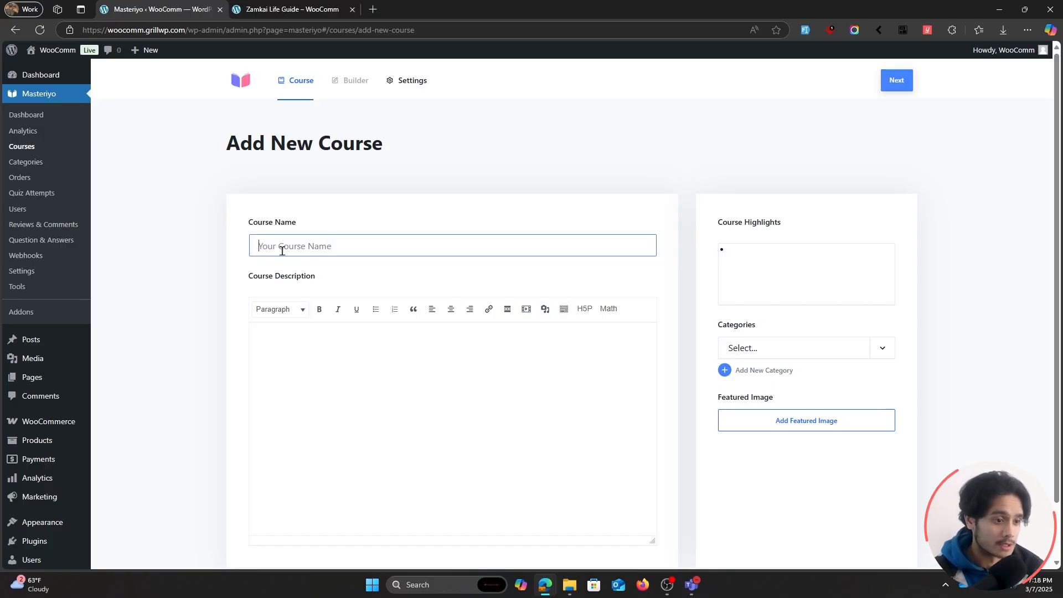
text(How to create websites with WordPress?)
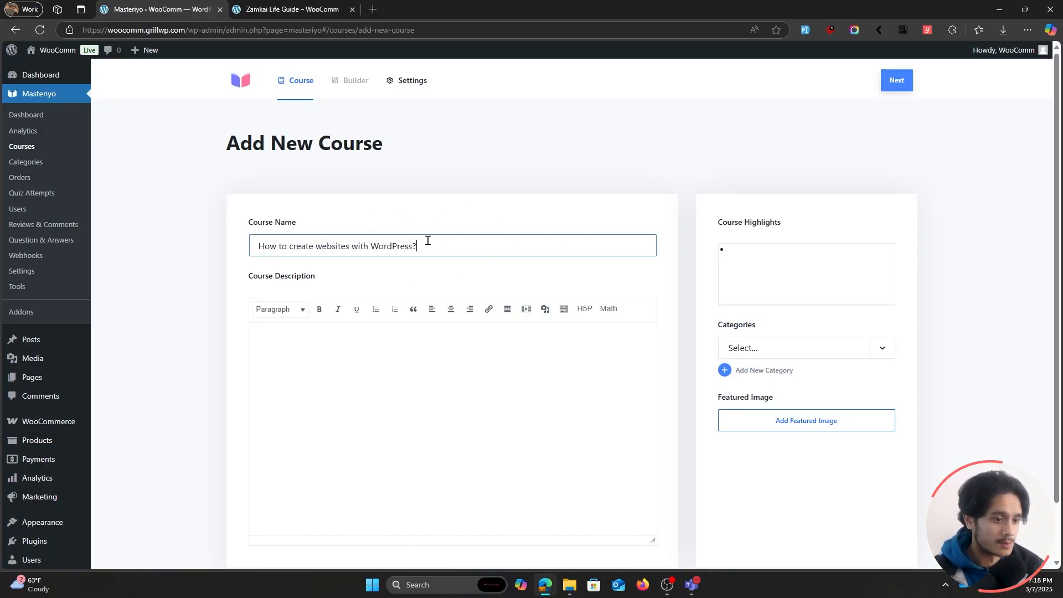
drag(422, 244, 207, 246)
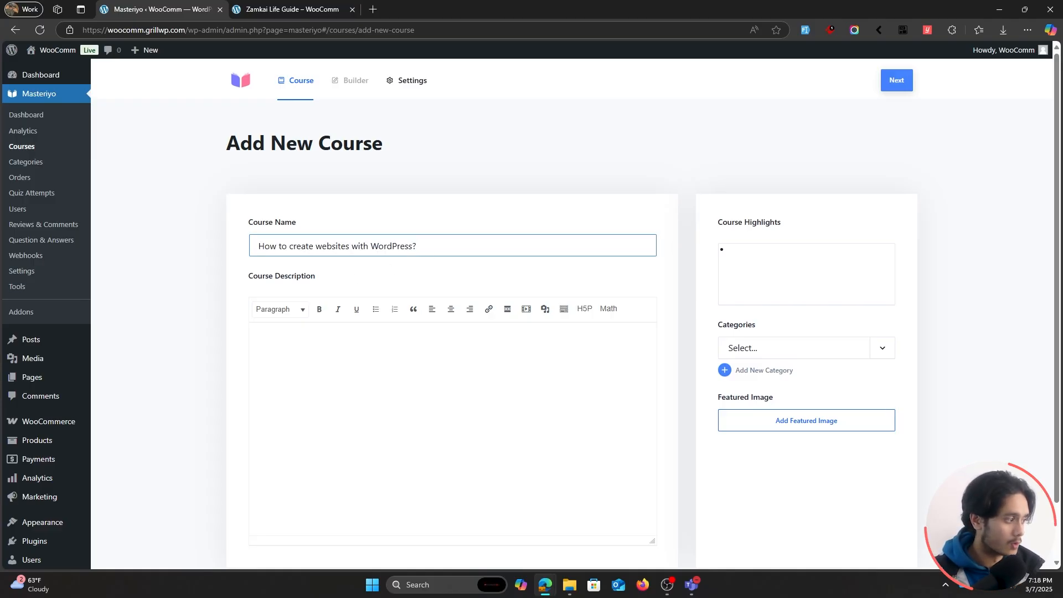
Fill in the course description about creating a first website using WordPress, a free open-source tool which powers over 40% of all websites worldwide.
key(alt+Tab)
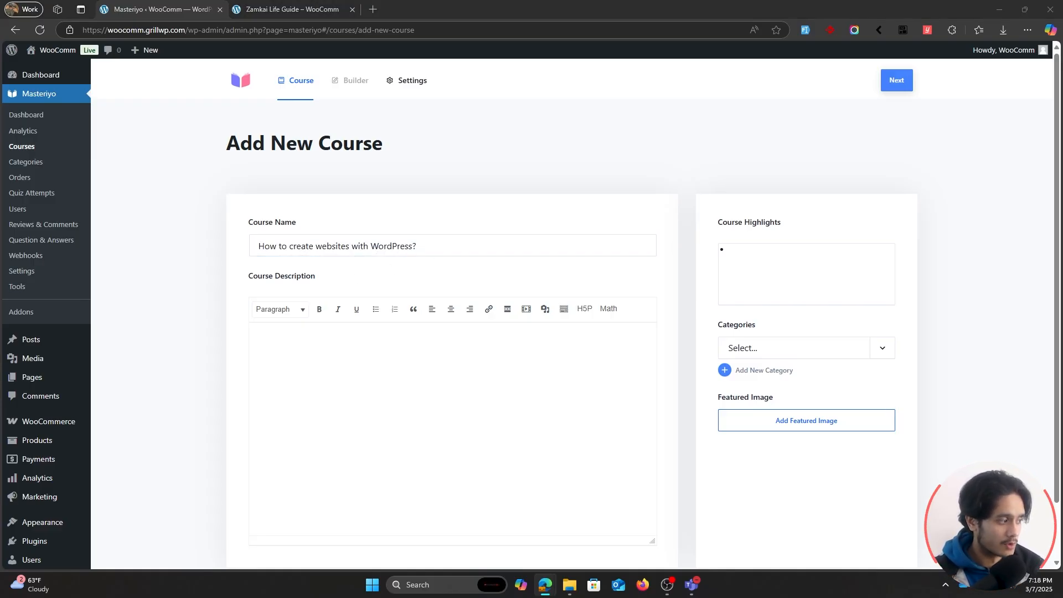
click(402, 387)
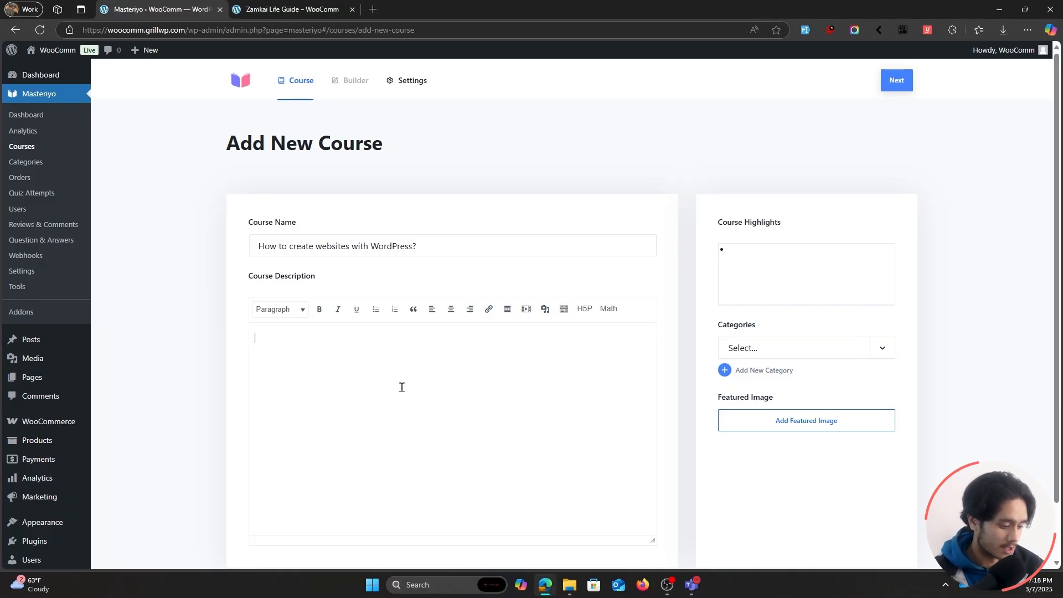
text(In this course, you will learn how to create your first ever website on using WordPress. A free open-source tool which powers over 40% of all the websites worldwide.)
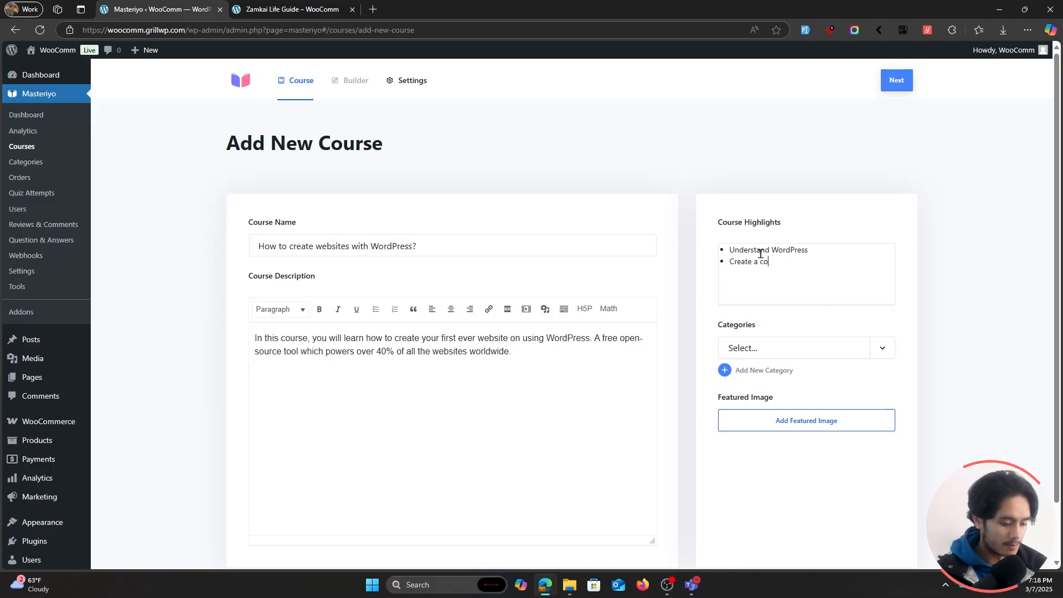
List the course highlights "Understand WordPress", "Create a complete site", "In depth knowledge" and "Do cool stuffs".
text(mplete site In depth kn)
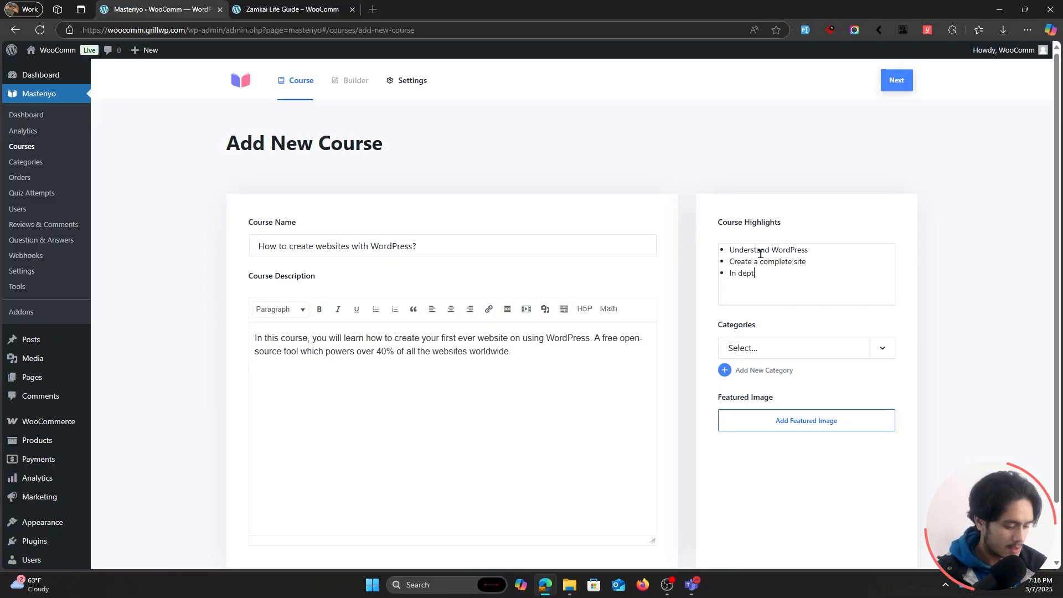
text(owledge)
key(Return)
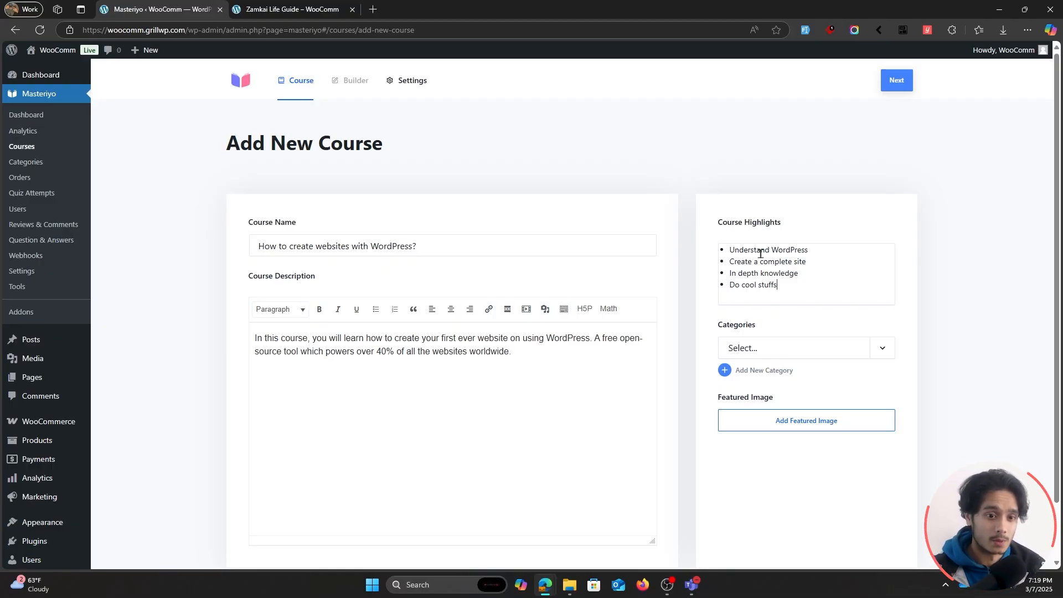
Upload pexels-designecologist-1779487.jpg from Downloads and set it as the course's featured image.
scroll(803, 276, down, 1)
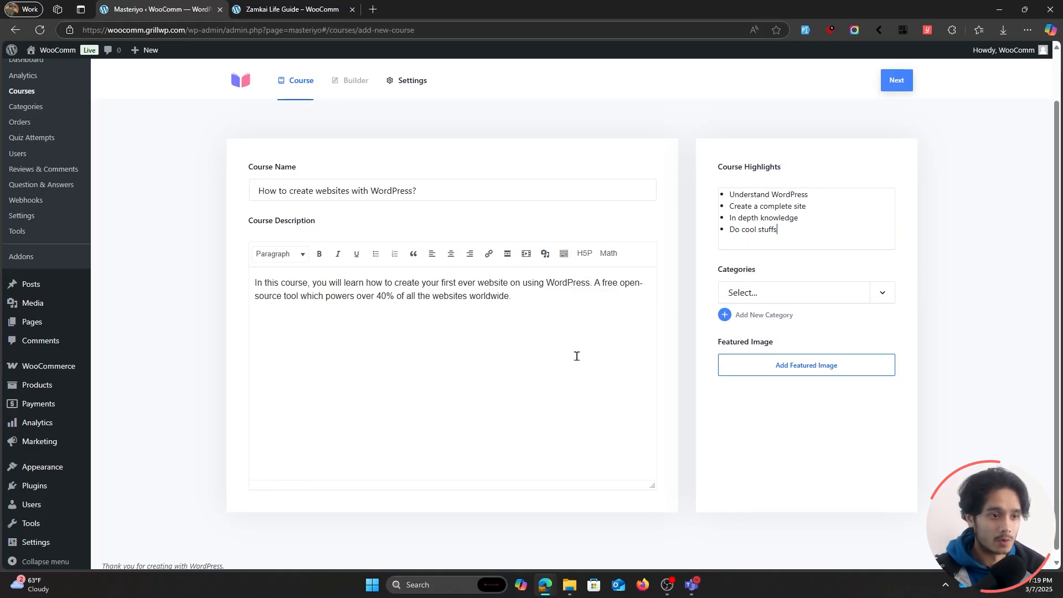
scroll(685, 267, up, 1)
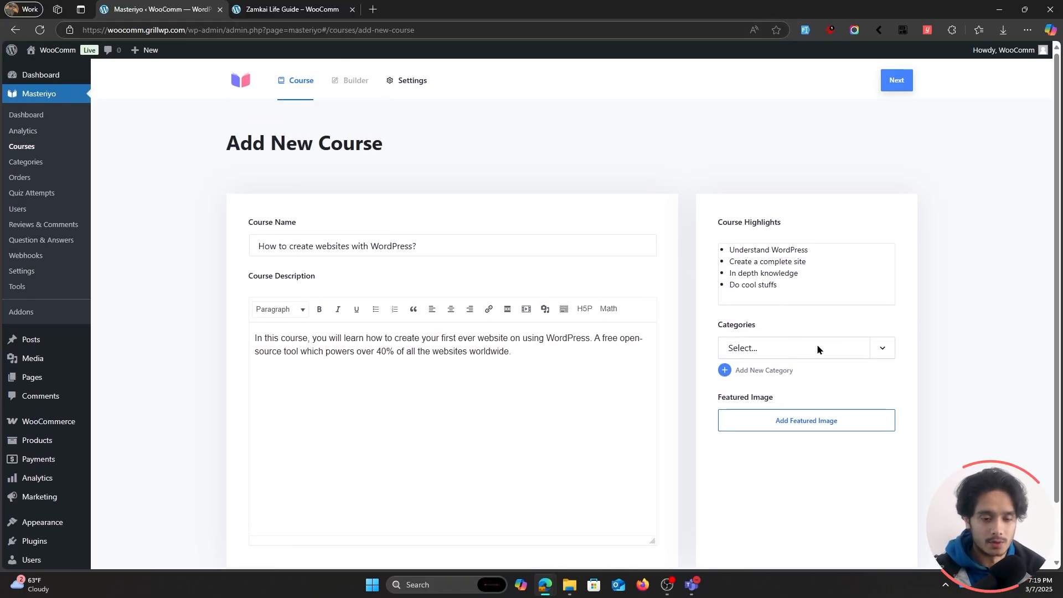
scroll(820, 347, down, 1)
scroll(824, 368, up, 1)
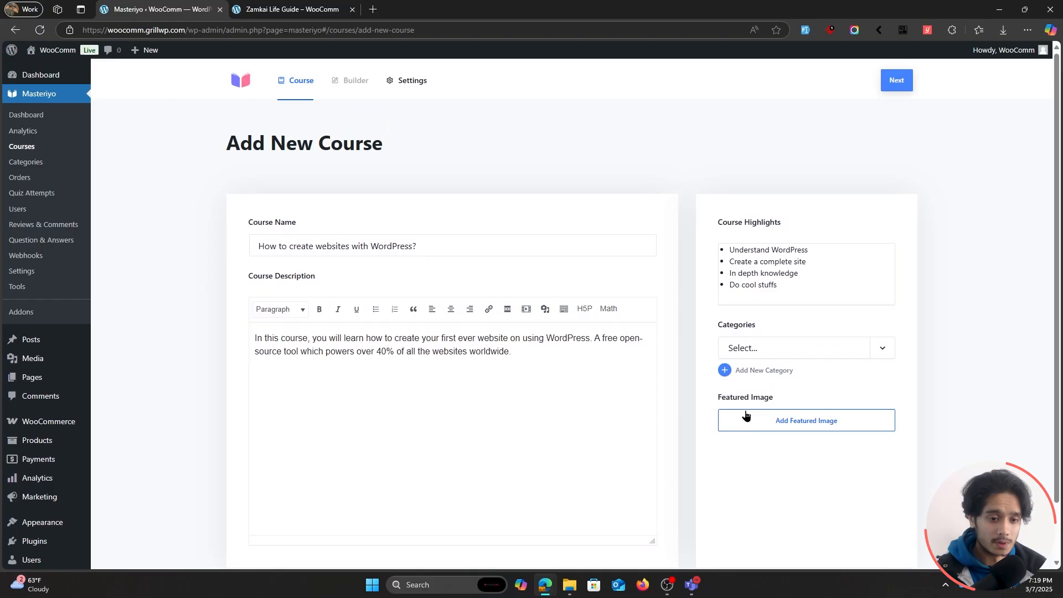
click(787, 424)
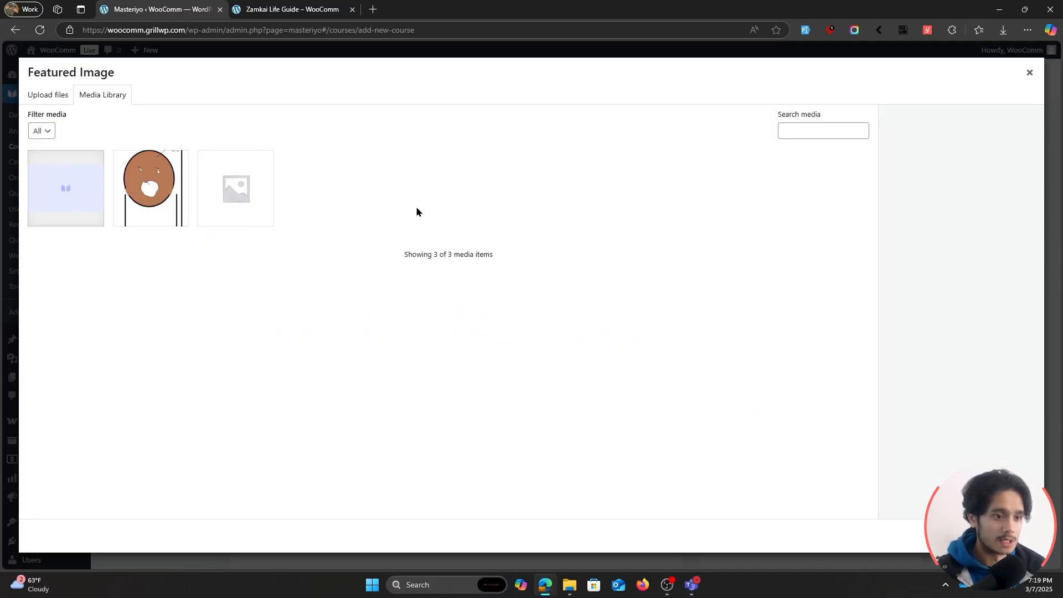
click(48, 95)
click(546, 286)
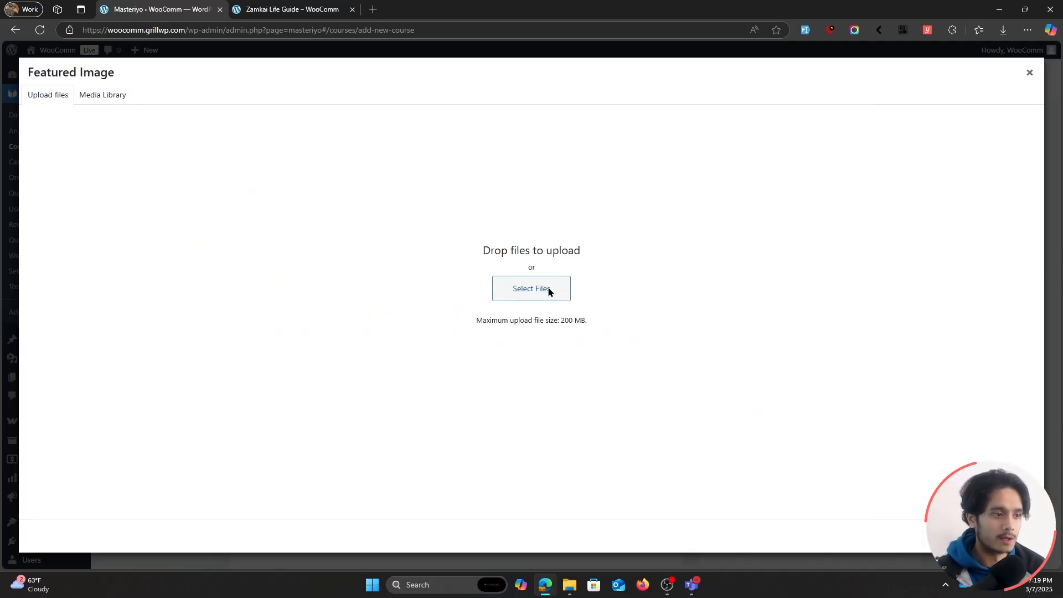
click(176, 106)
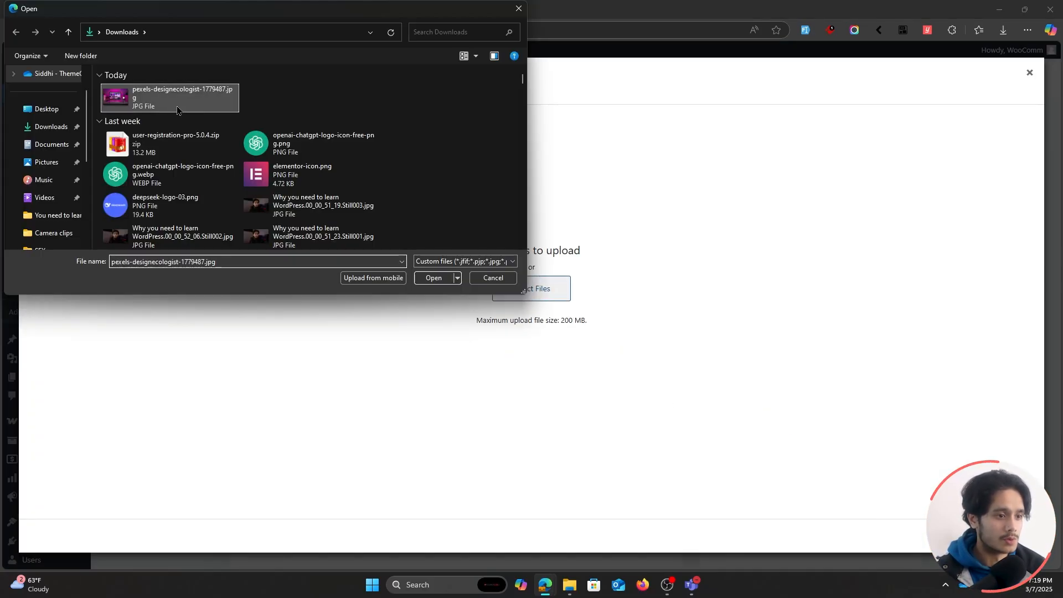
click(434, 278)
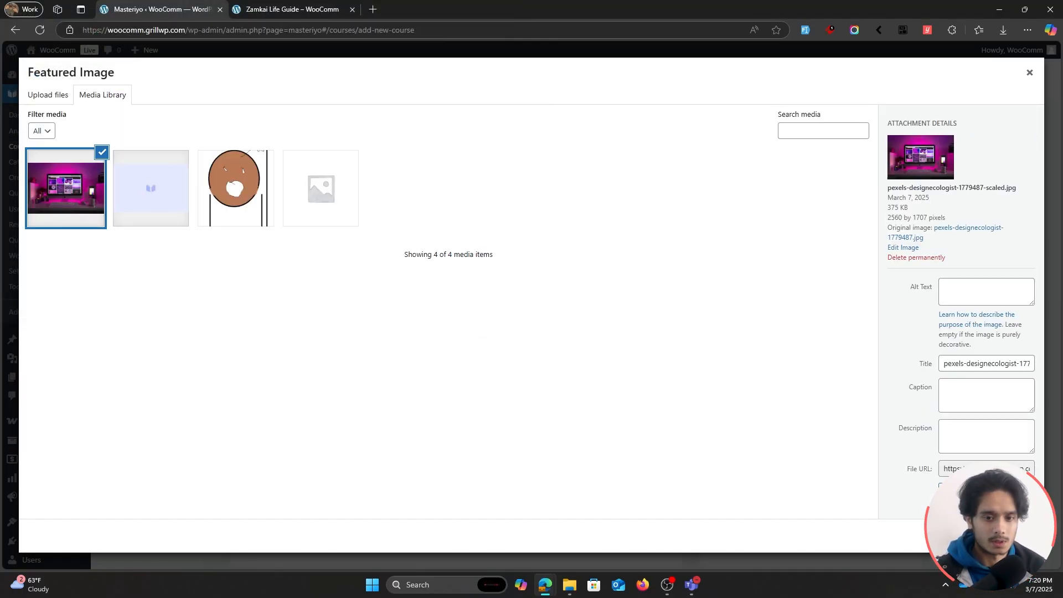
click(991, 535)
scroll(979, 448, down, 2)
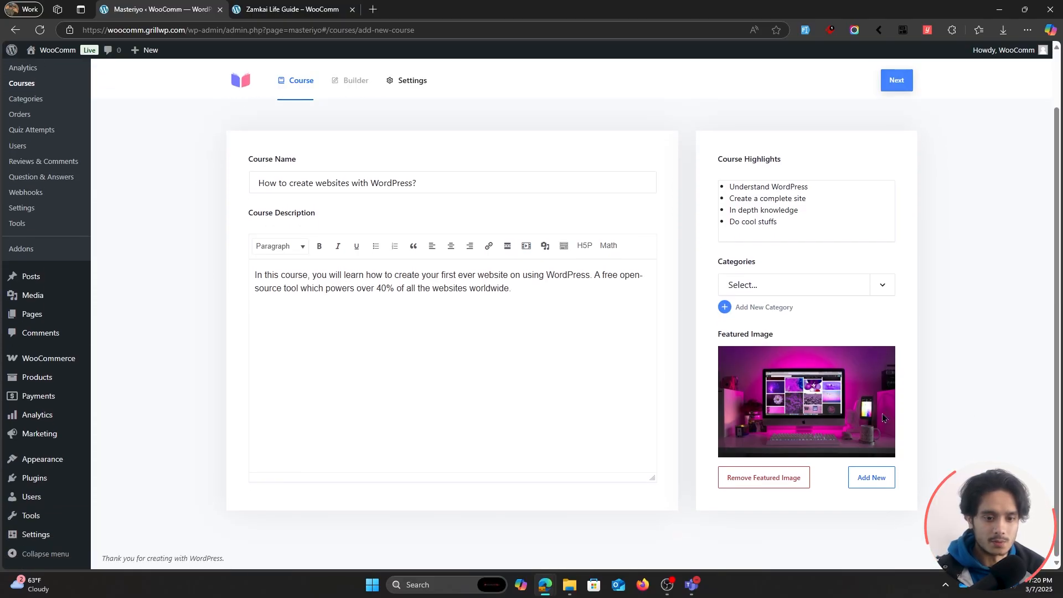
scroll(968, 430, up, 2)
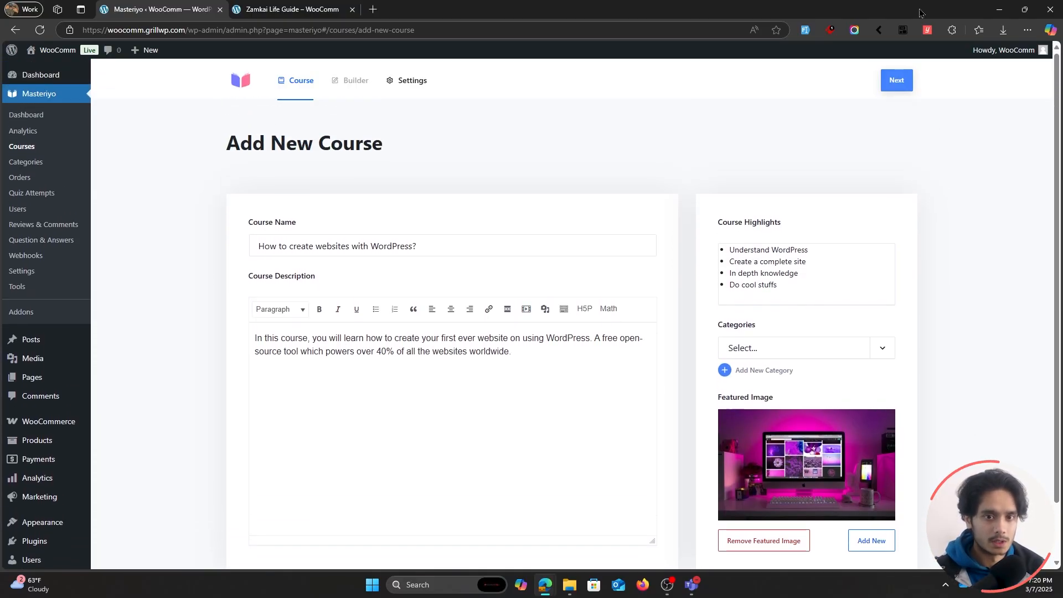
Proceed to the course builder and add a section named "What is WordPress?".
click(892, 86)
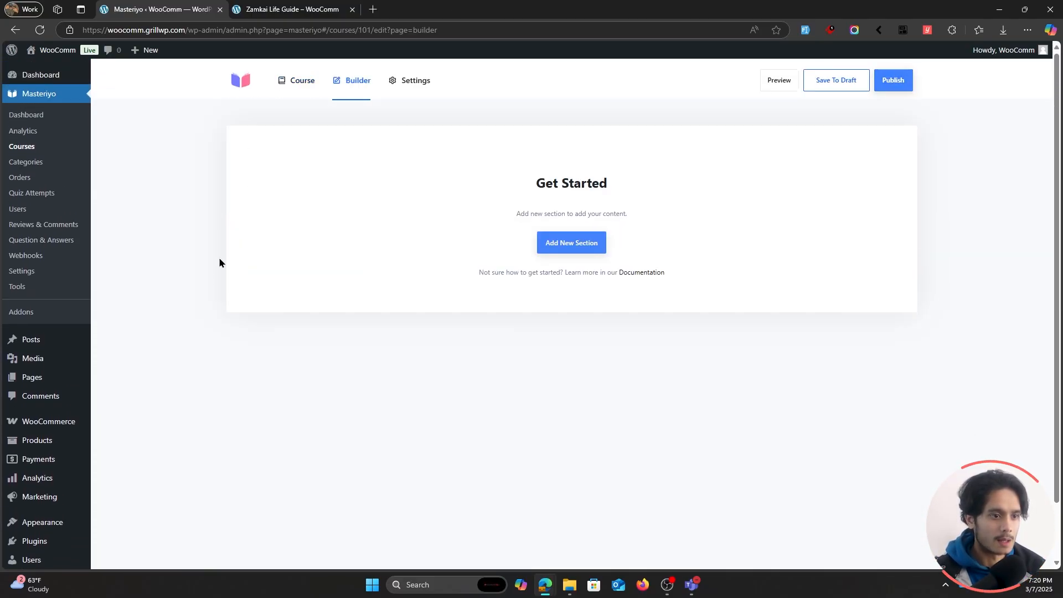
click(559, 247)
scroll(559, 247, down, 1)
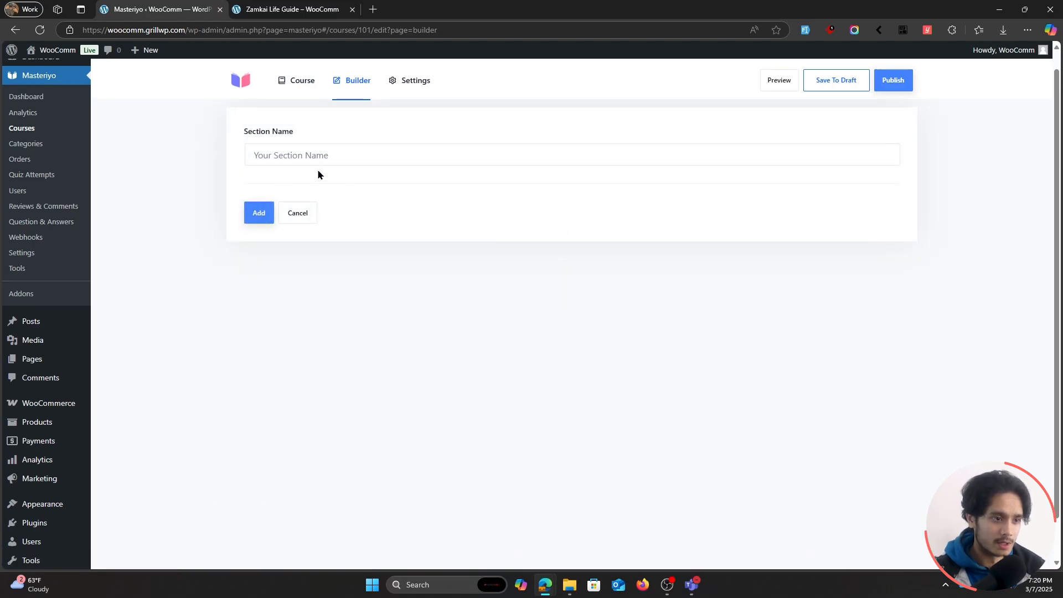
click(322, 157)
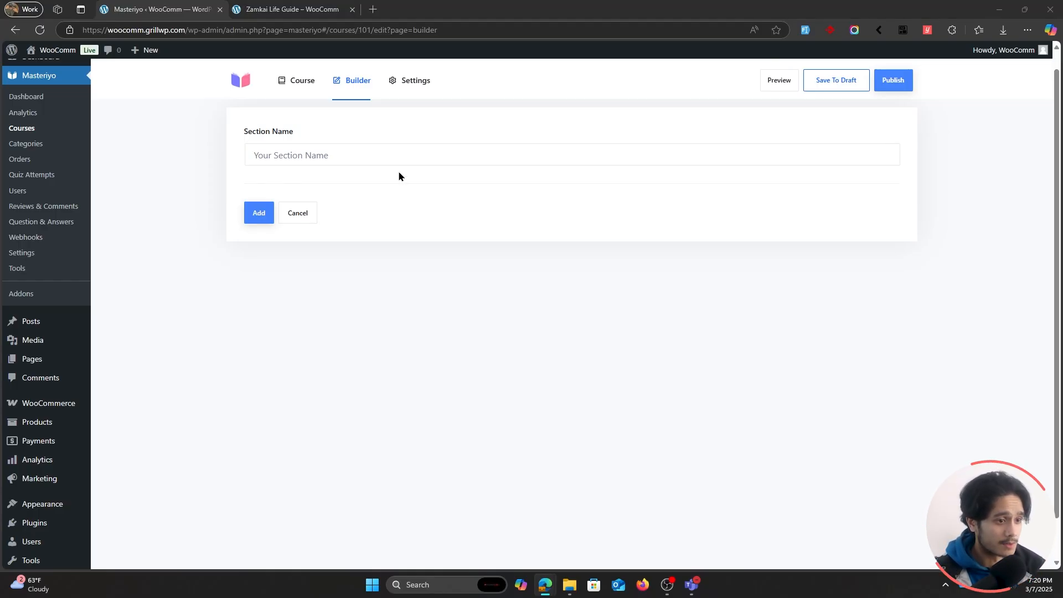
click(346, 157)
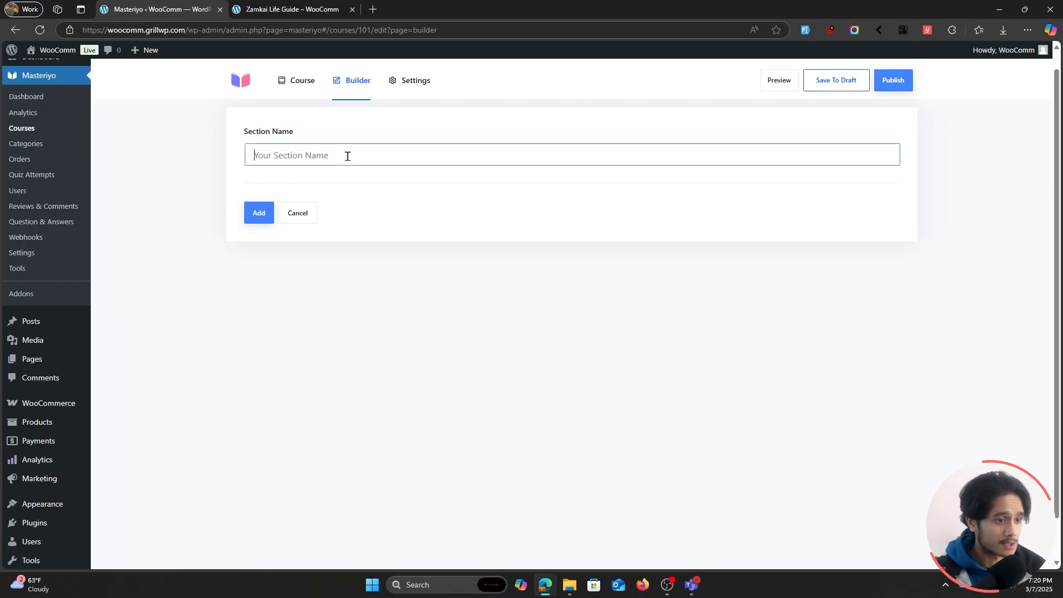
text(What is WordPress?)
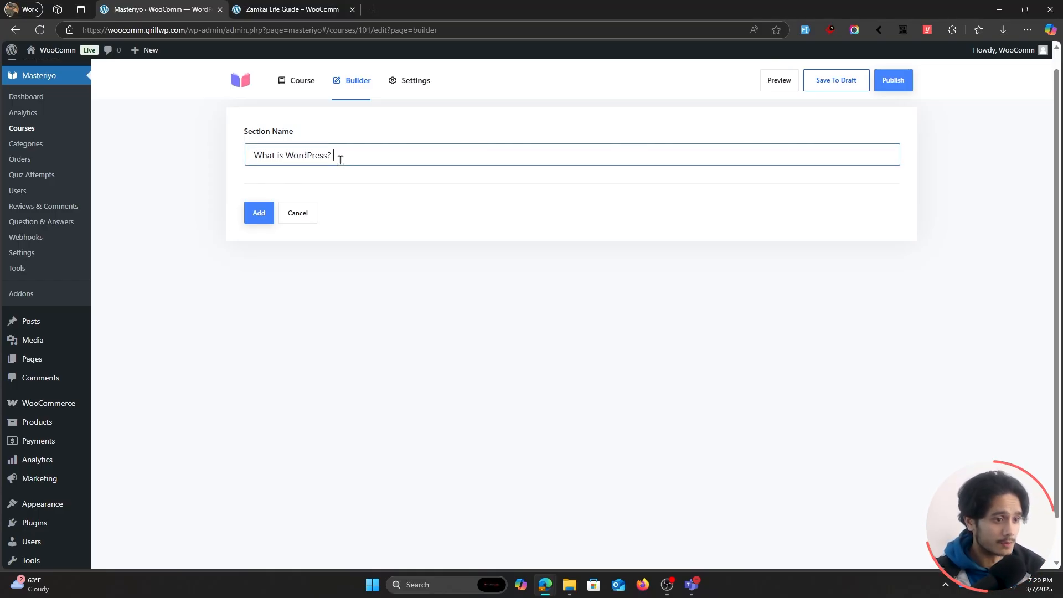
click(263, 214)
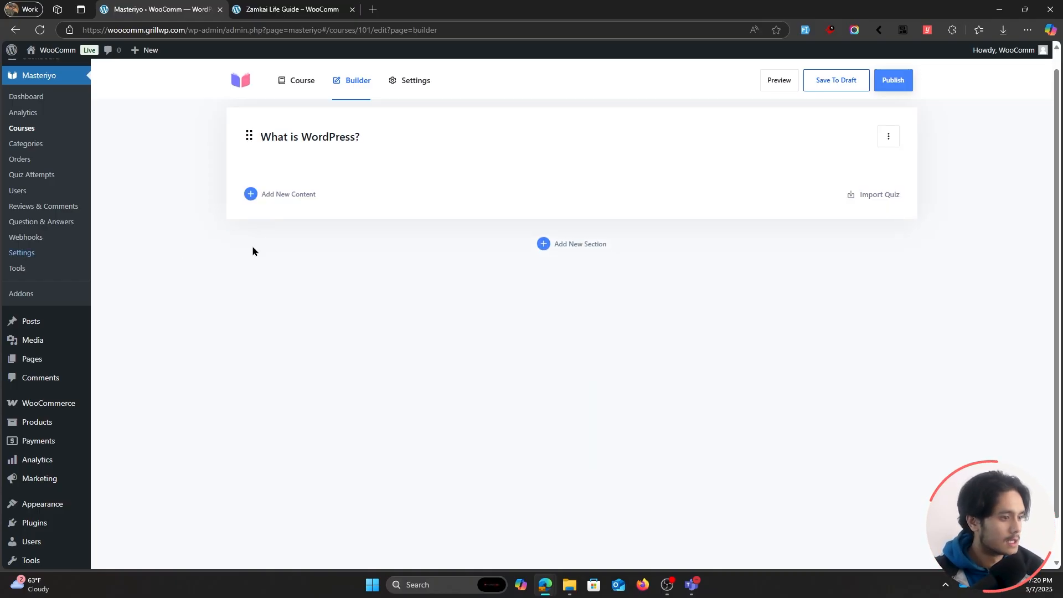
Add a video lesson to the "What is WordPress?" section and name it "Basic understanding of WordPress".
click(296, 197)
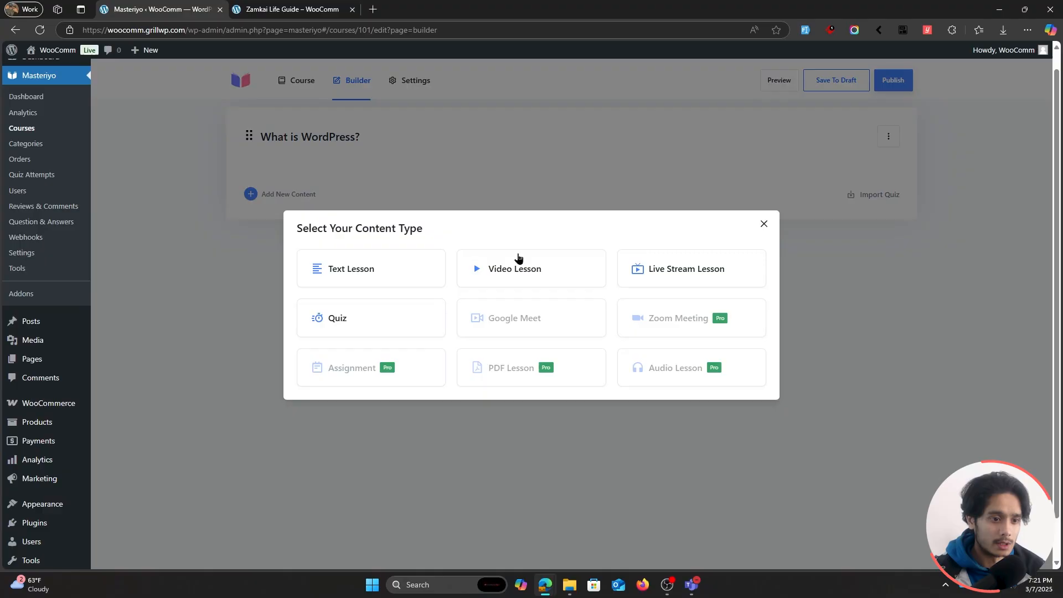
click(522, 269)
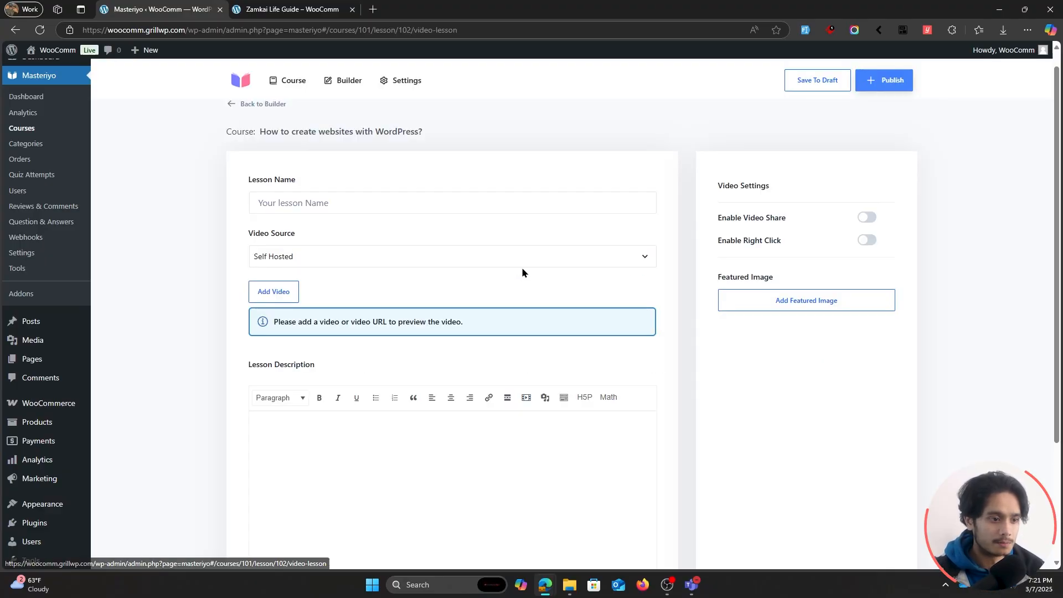
click(445, 203)
text(Basic understanding of WordPress)
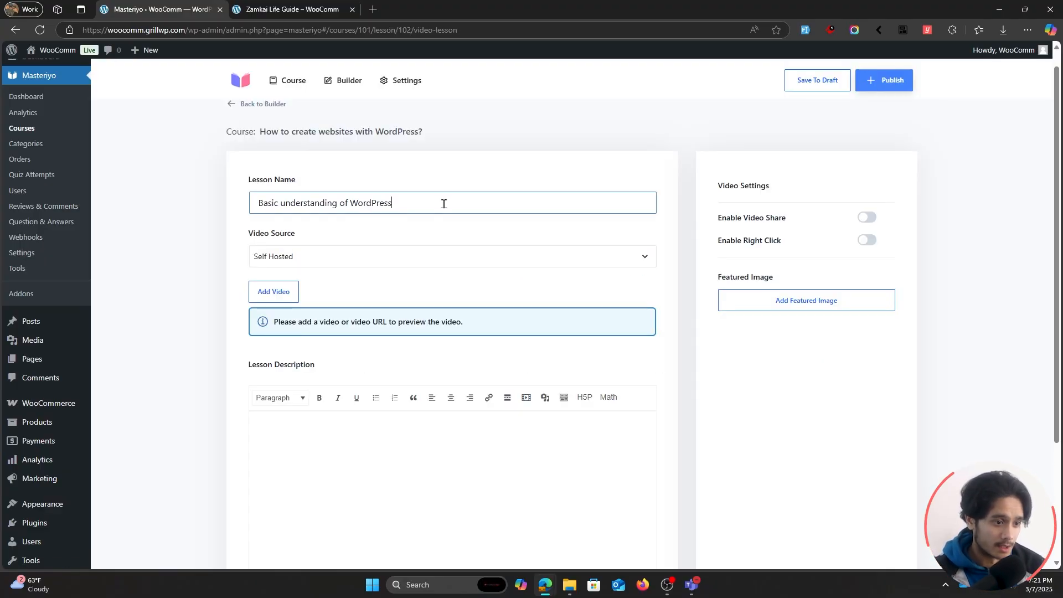
click(551, 261)
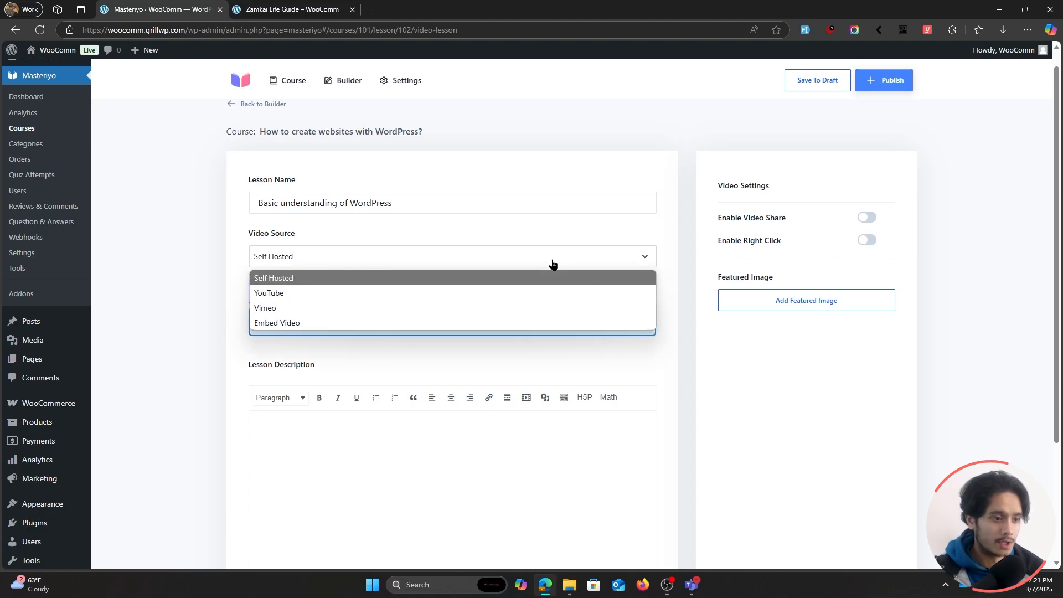
click(295, 293)
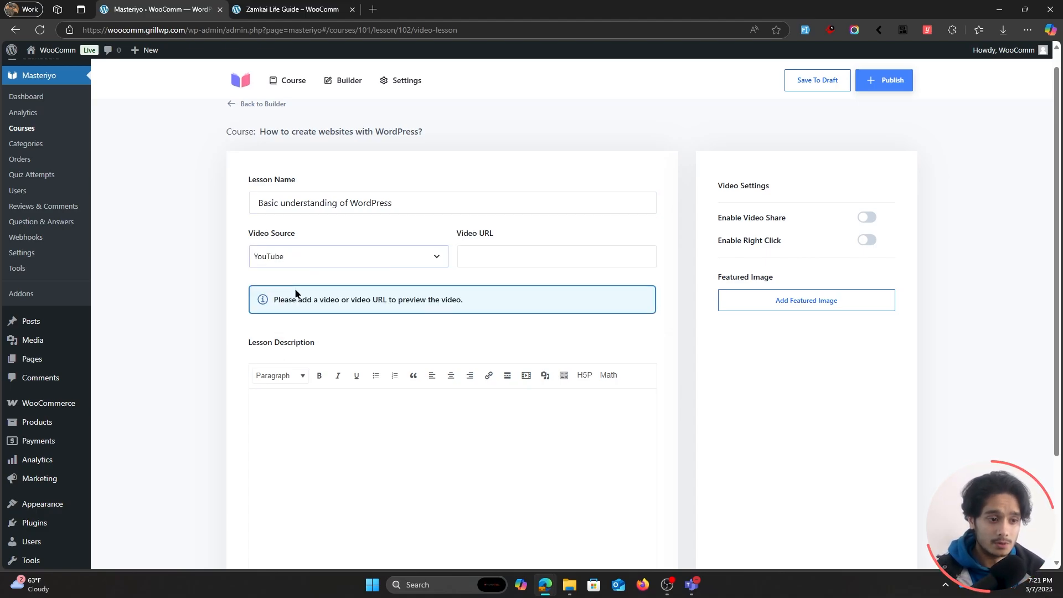
click(503, 260)
text(https://youtu.be/8t4BtZ8aLCU)
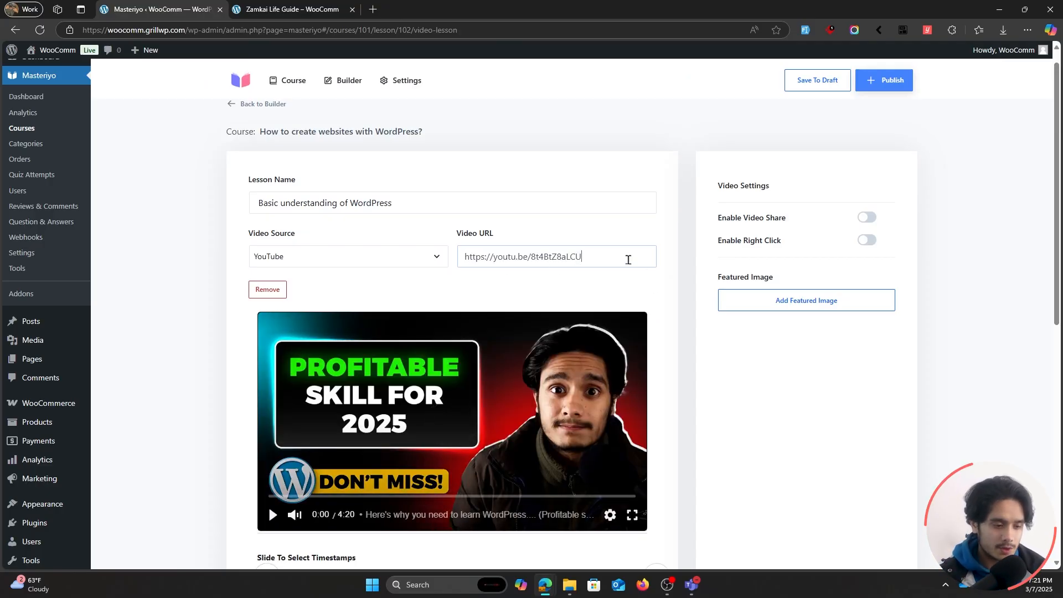
click(421, 255)
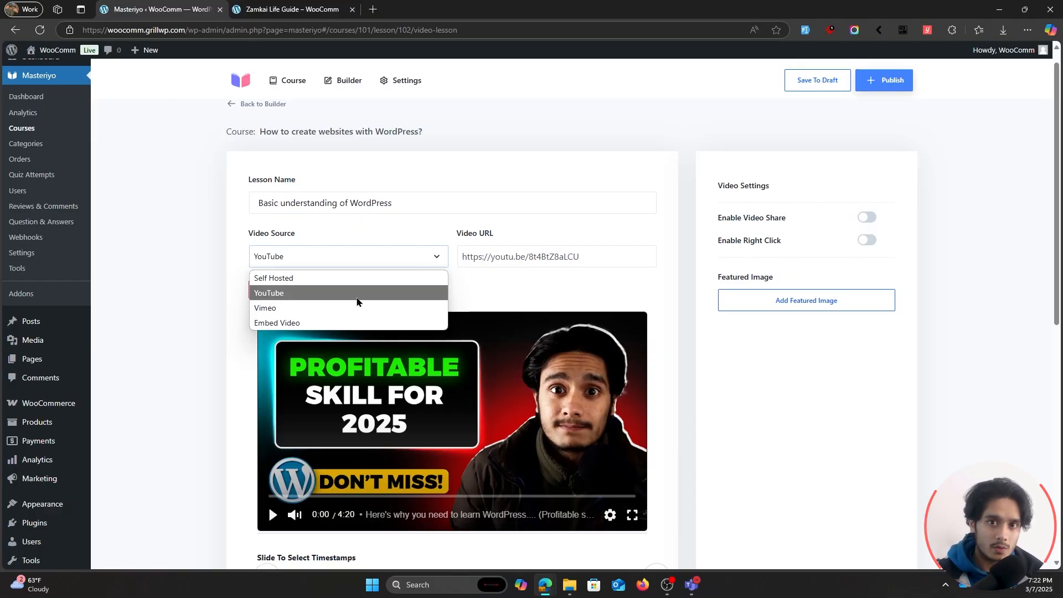
click(357, 302)
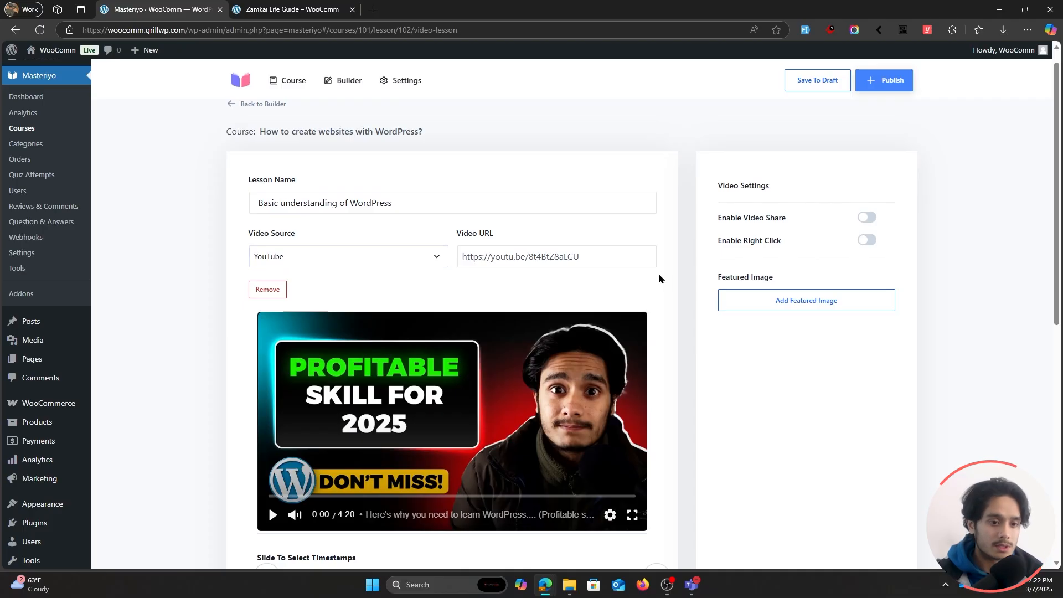
Add a video timestamp from 0:00 to 0:30 titled "What wordpress is".
scroll(657, 274, down, 5)
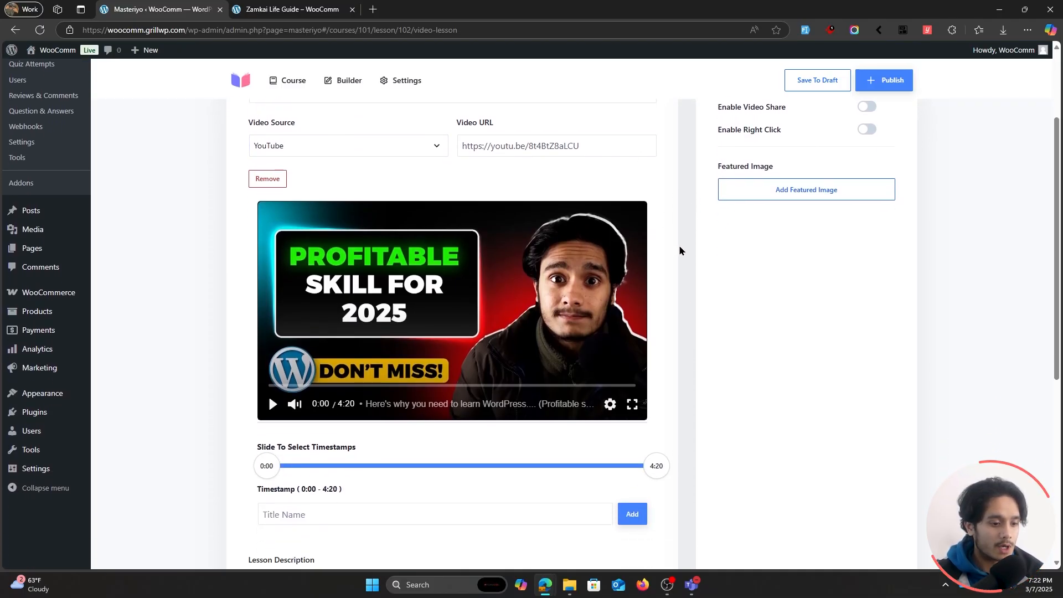
drag(659, 311, 299, 312)
click(343, 356)
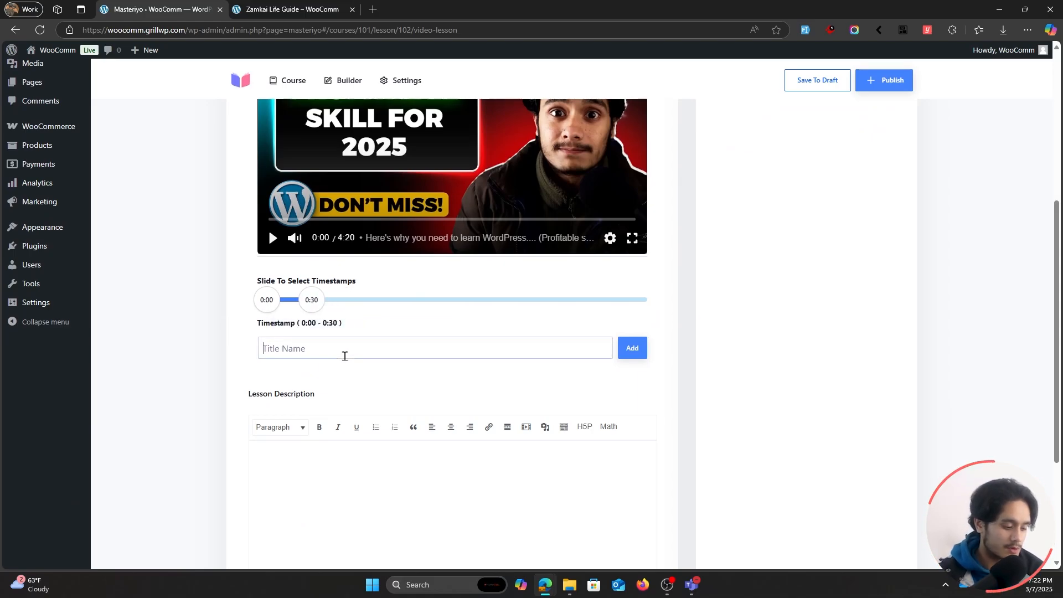
text(What word)
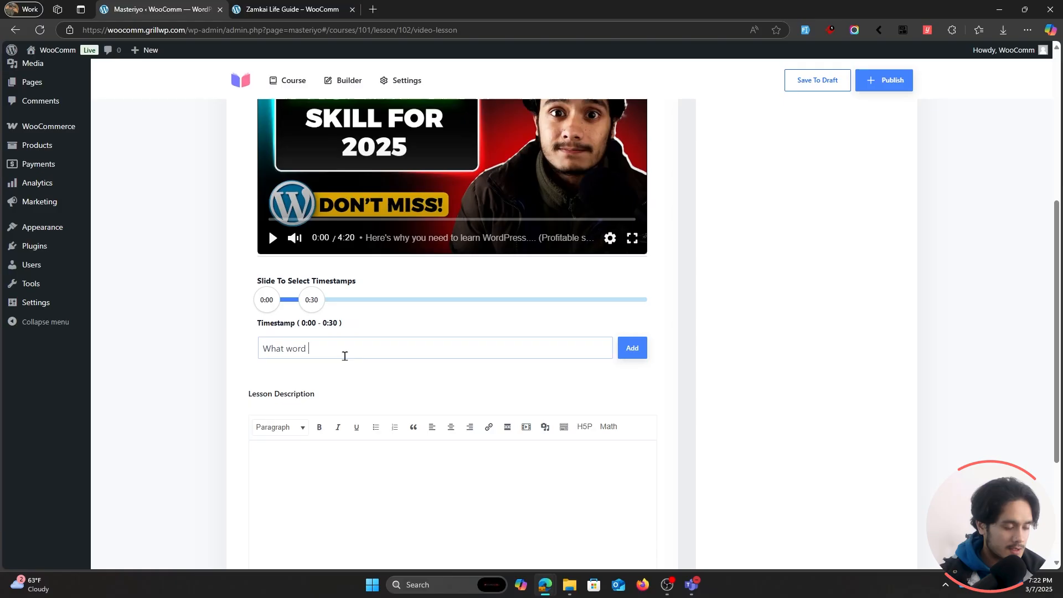
text(press is)
click(631, 348)
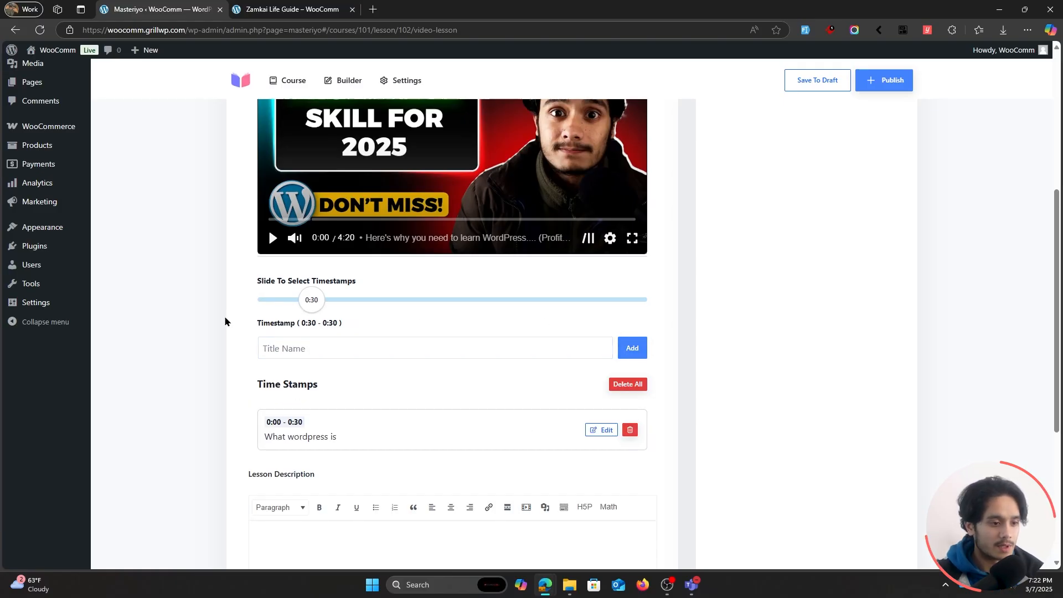
Add a second video timestamp from 0:30 to 3:14 titled "Popular sites that use wordpress".
drag(326, 299, 557, 300)
text(Pop)
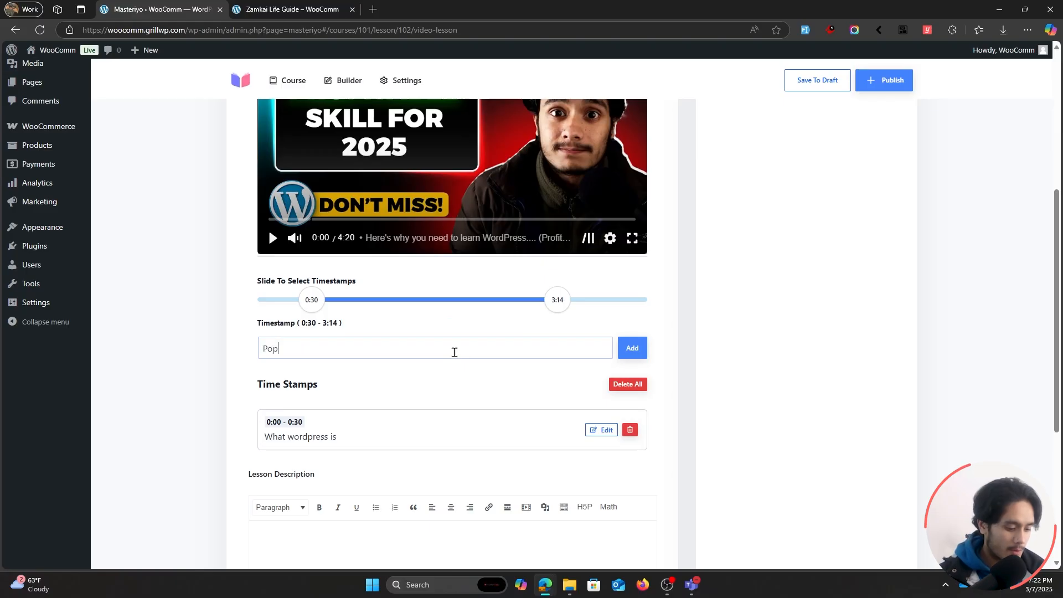
text(pular sites that u)
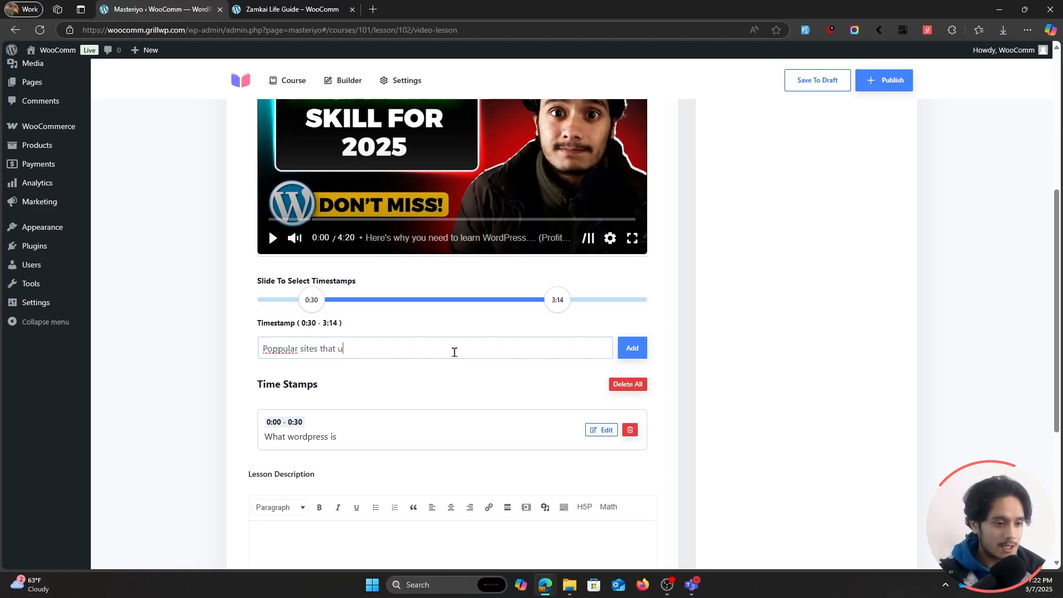
text(se wordpress)
click(633, 348)
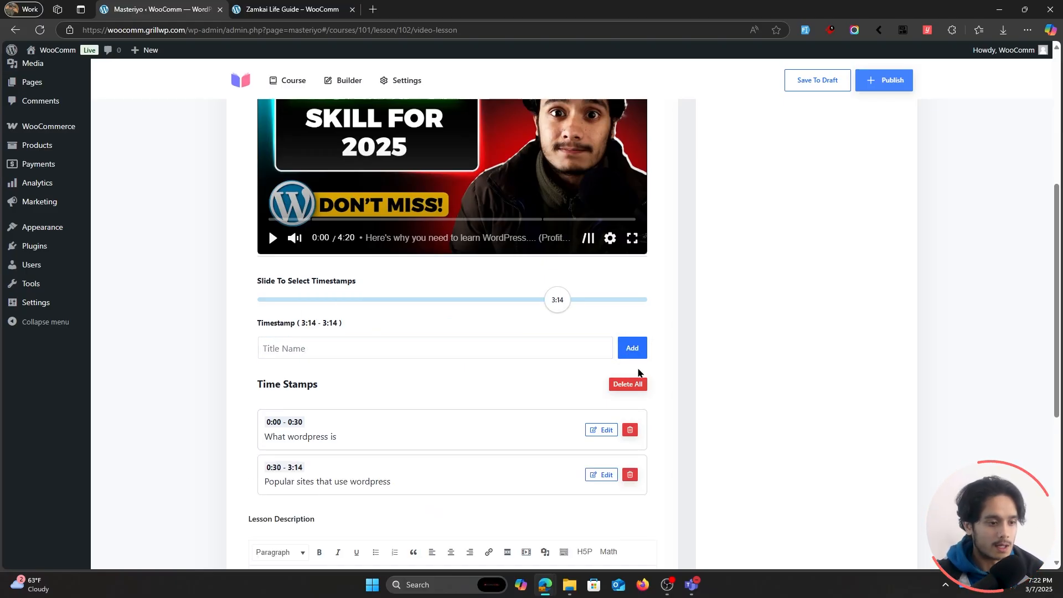
Enter "This is a description" as the video lesson's description.
scroll(733, 391, up, 1)
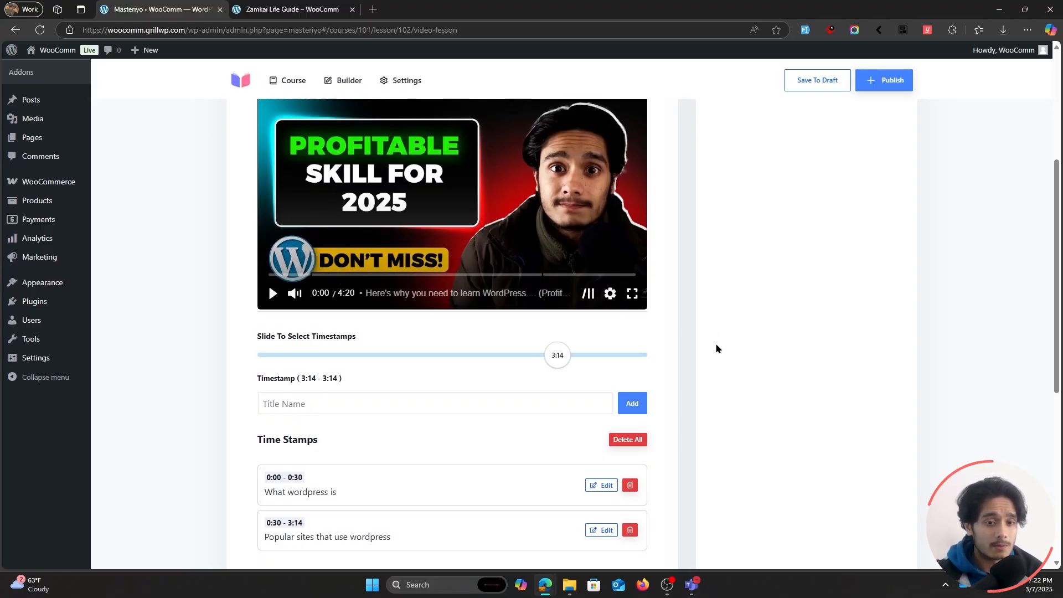
scroll(716, 347, down, 4)
scroll(690, 353, down, 2)
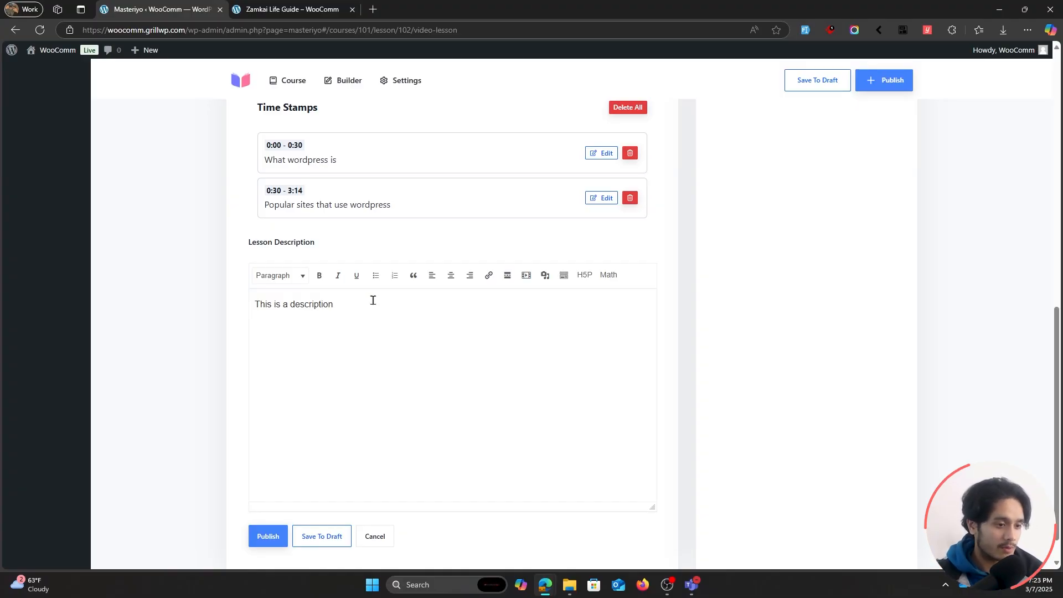
drag(363, 304, 252, 304)
click(354, 309)
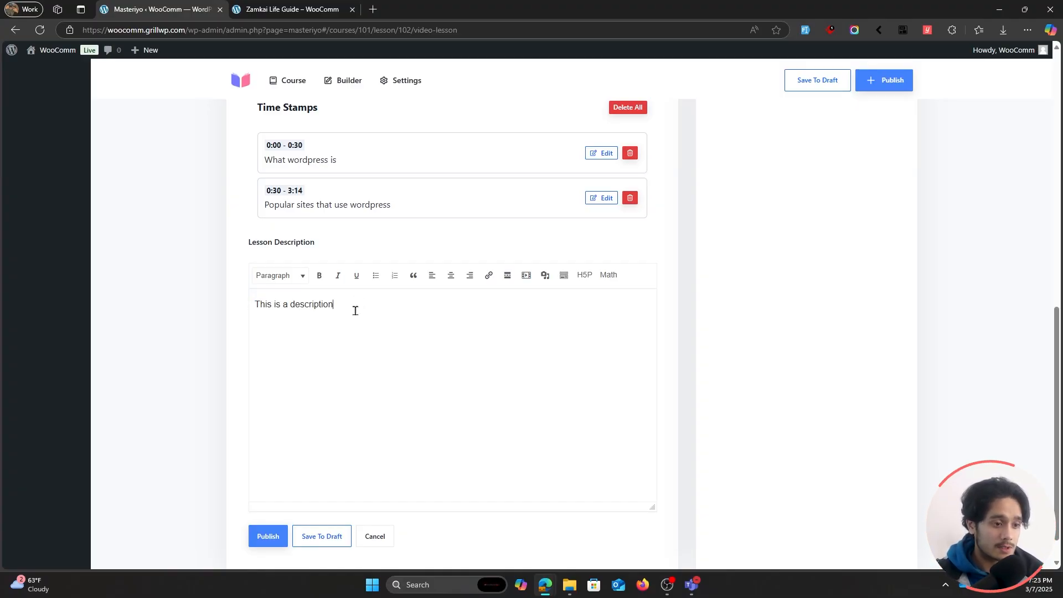
Examine the overview on the Modes Master Class course page and return to the lesson being edited.
click(280, 9)
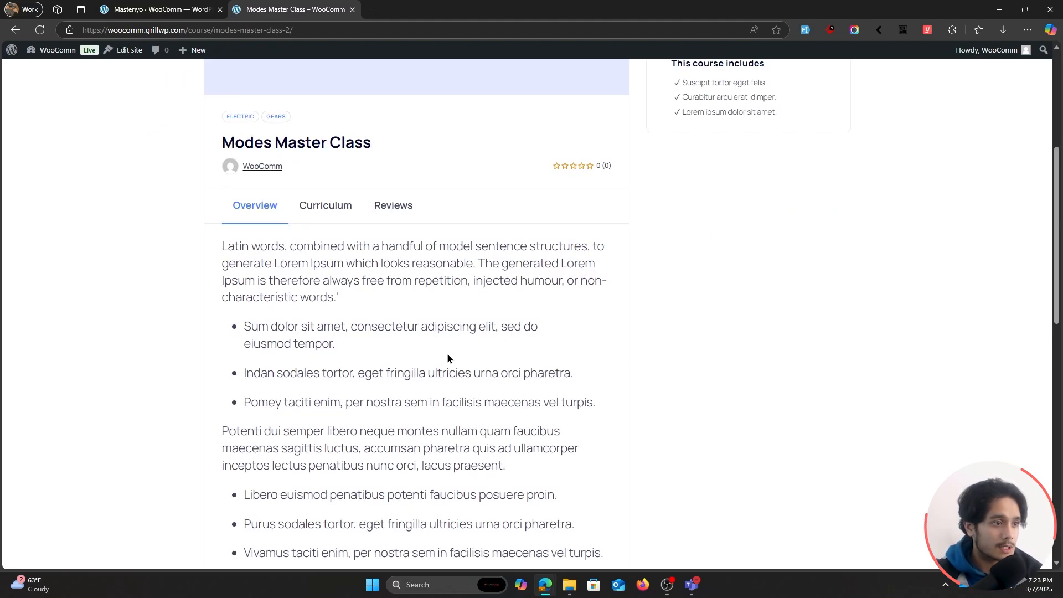
click(161, 9)
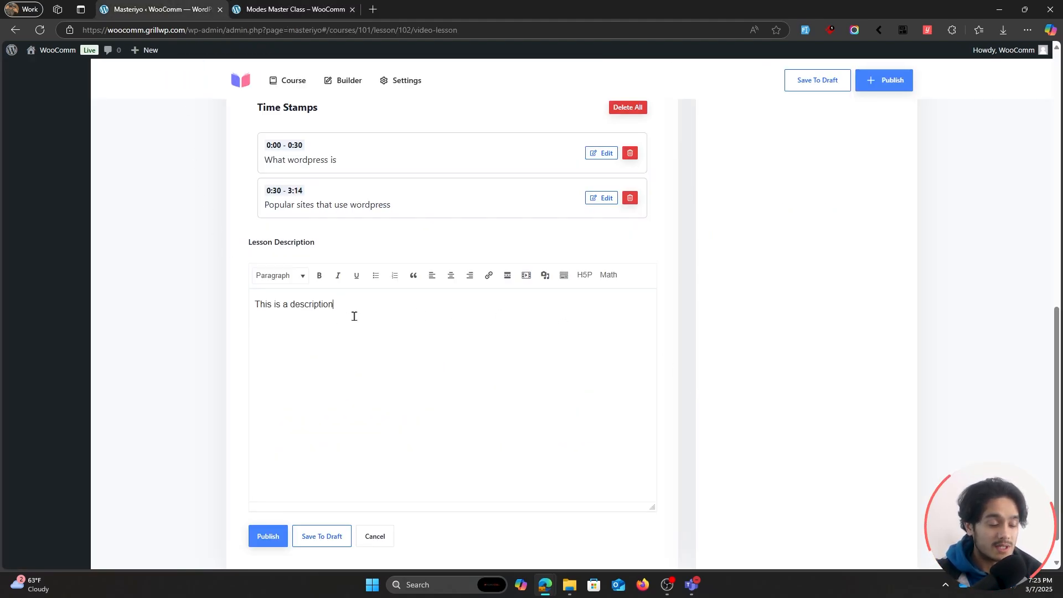
Publish the "Basic understanding of WordPress" video lesson and update it to return to the course builder.
scroll(733, 427, up, 5)
scroll(715, 428, up, 5)
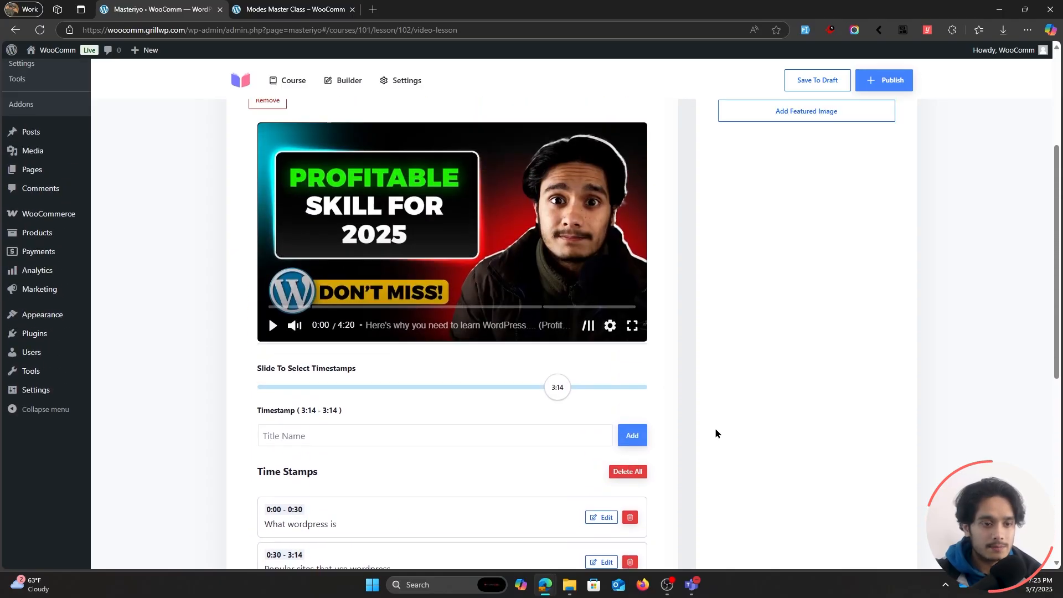
scroll(432, 354, down, 10)
scroll(623, 436, up, 7)
scroll(623, 441, up, 4)
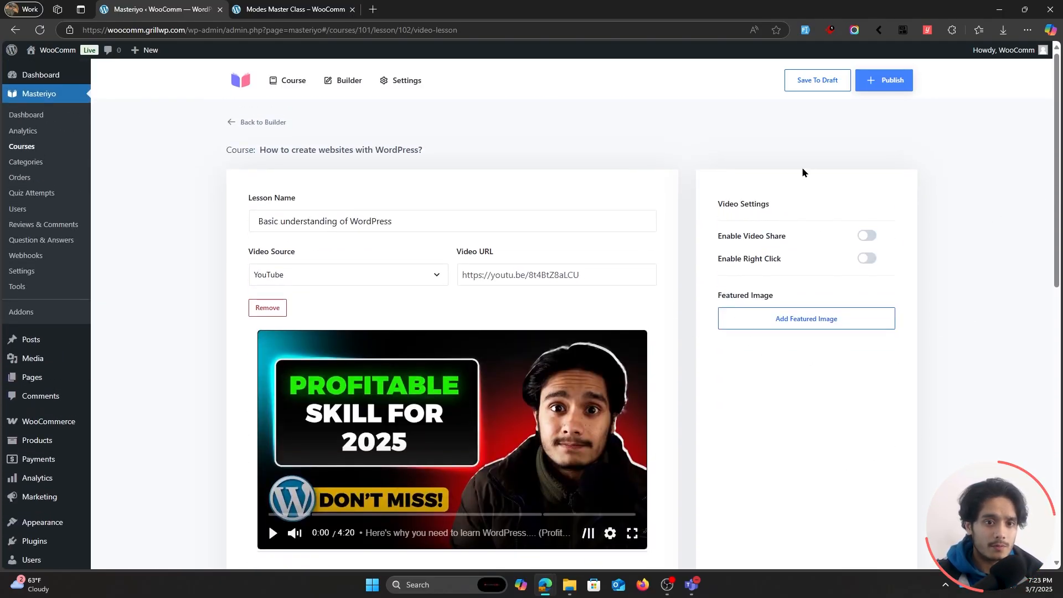
click(886, 80)
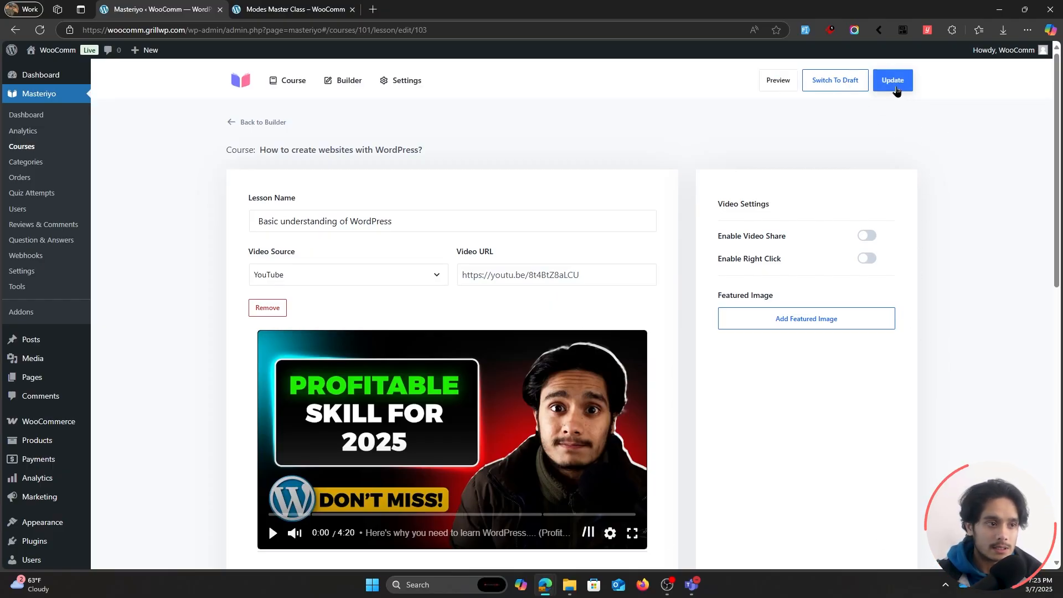
click(893, 82)
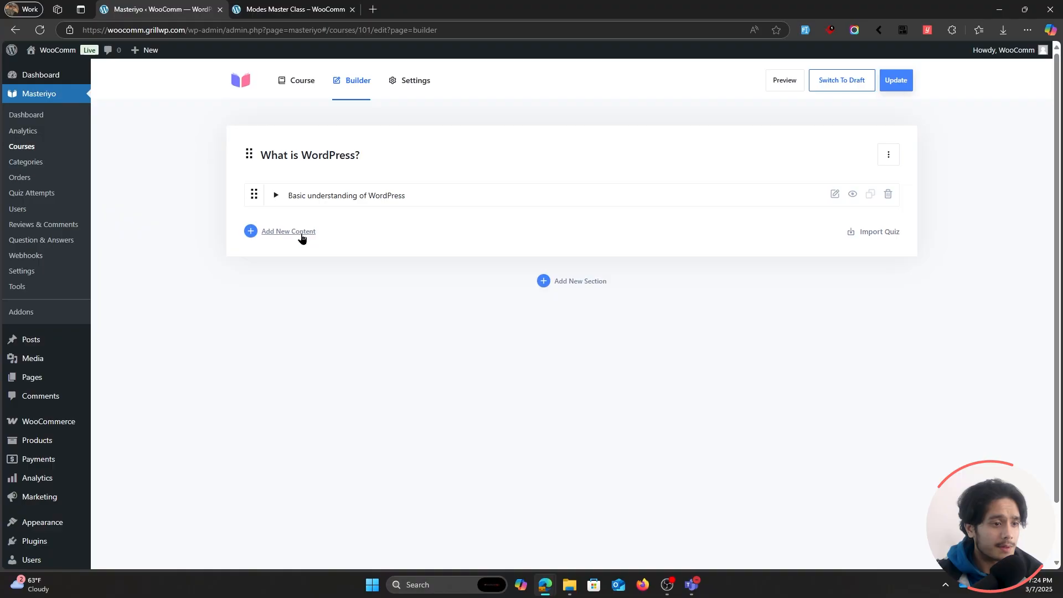
Add a text lesson named "How it works?" to the "What is WordPress?" section, with the description "Desc".
click(302, 233)
click(362, 268)
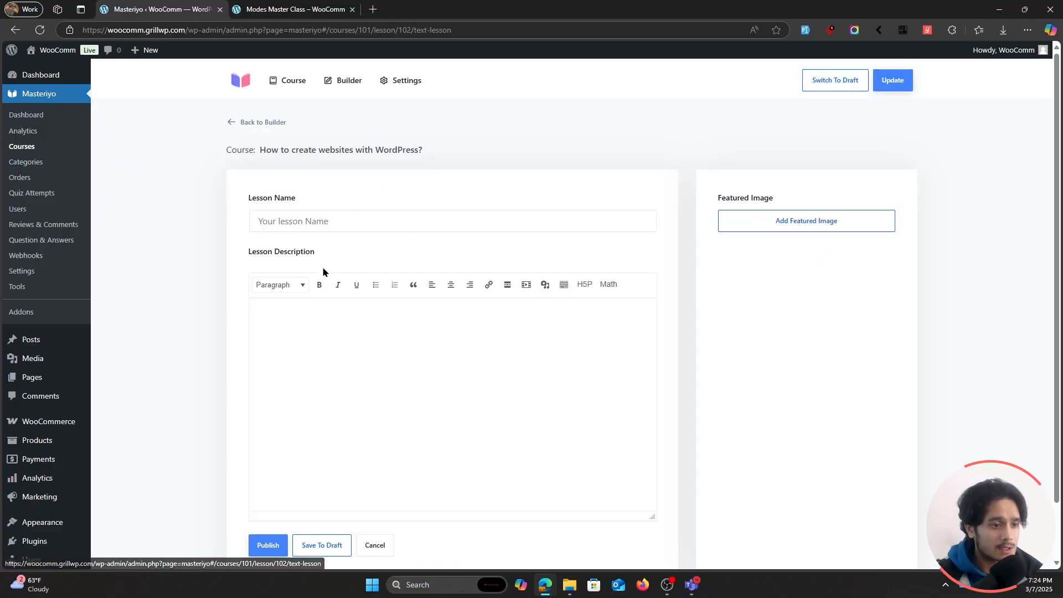
click(354, 227)
text(How it works?)
click(320, 312)
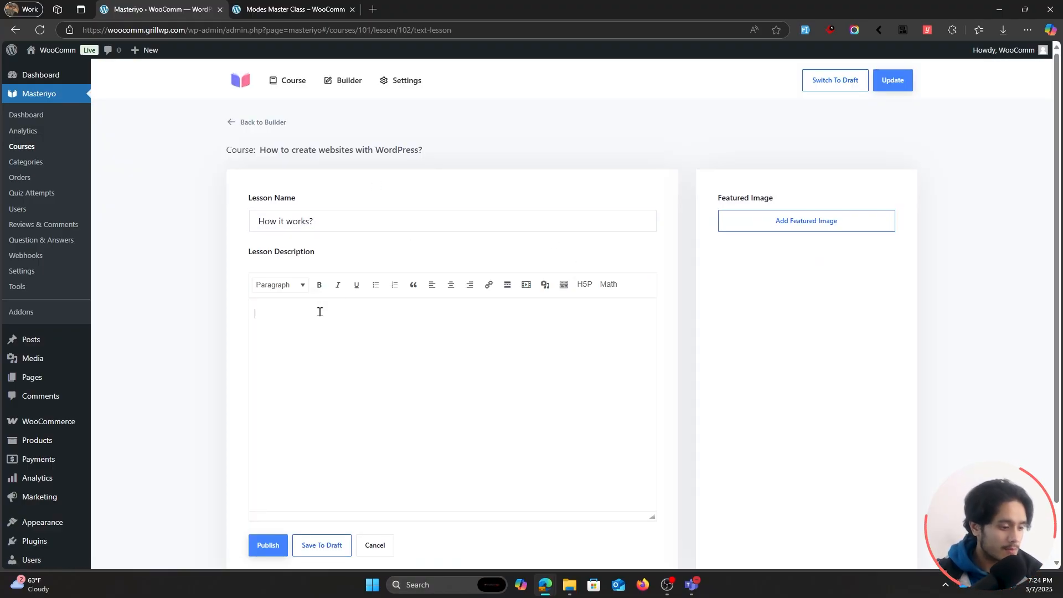
text(Desc)
Set woocommerce-placeholder.png from the media library as the lesson's featured image and publish the lesson.
click(806, 224)
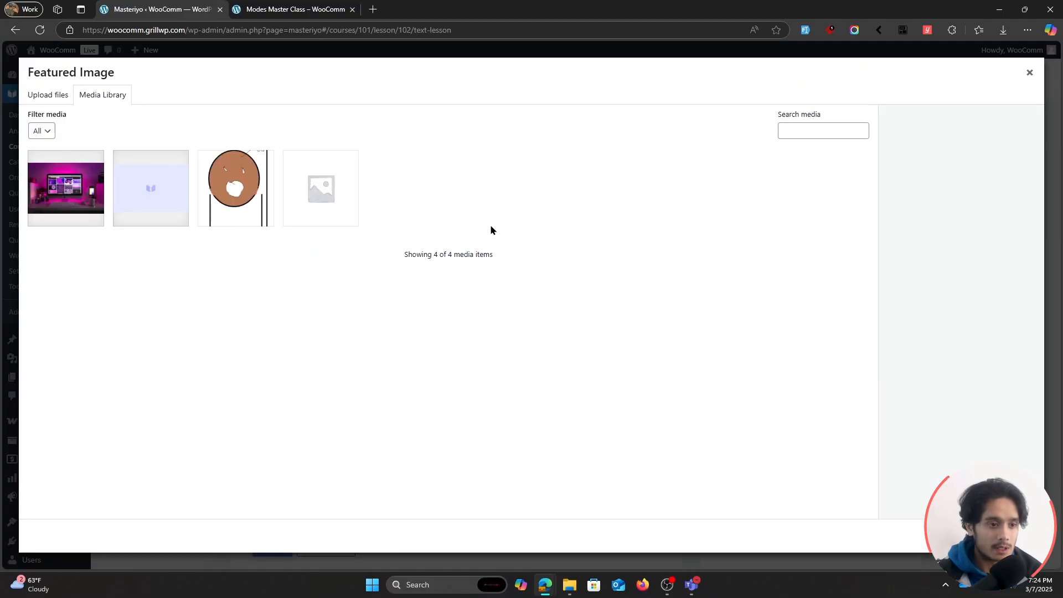
click(217, 197)
click(327, 204)
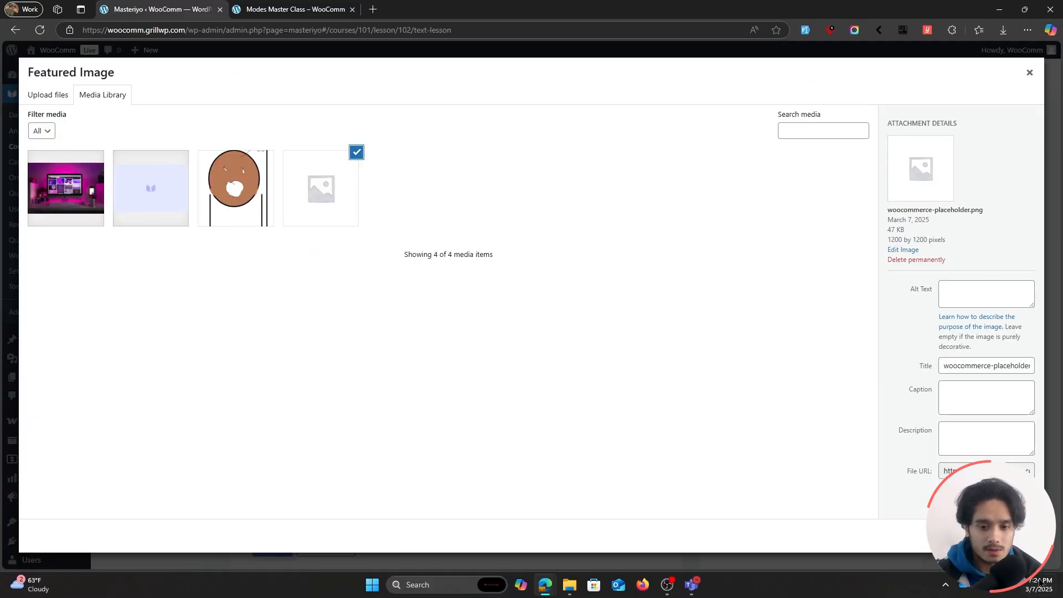
click(1004, 536)
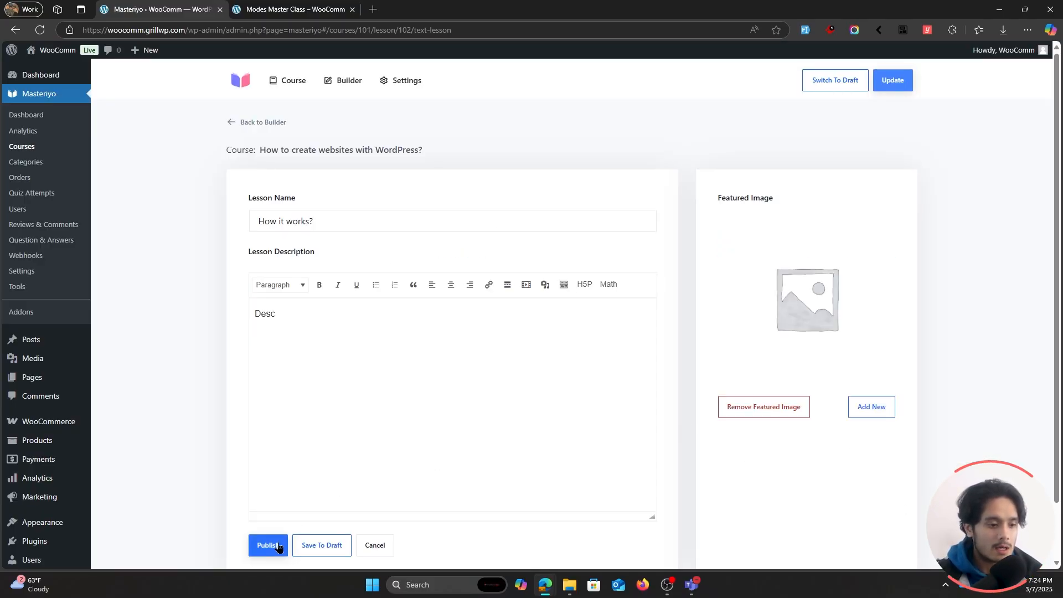
click(260, 548)
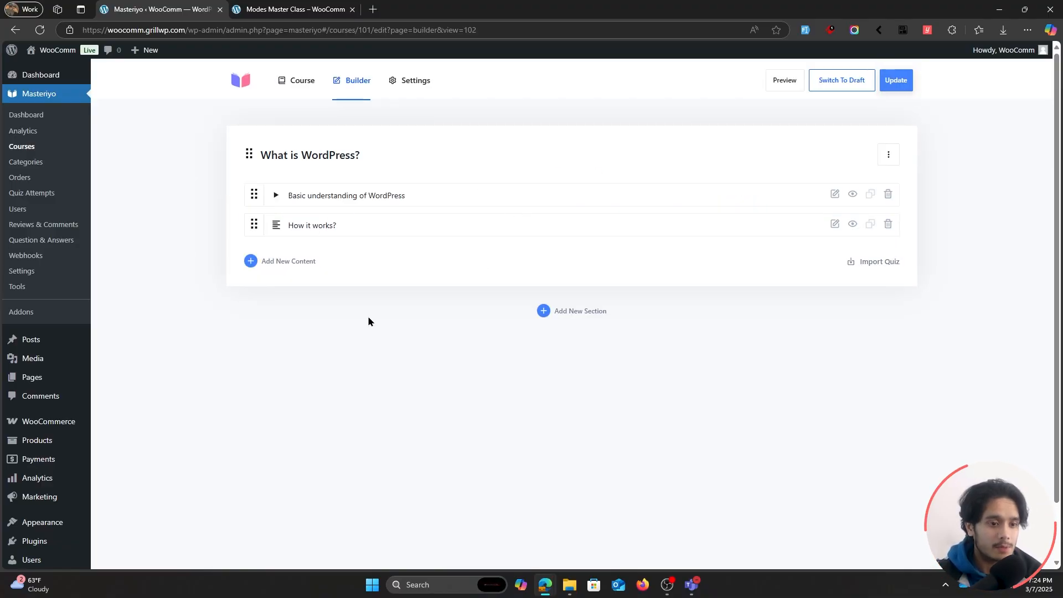
Add a new course section named "How to use it?".
click(573, 311)
scroll(339, 314, down, 1)
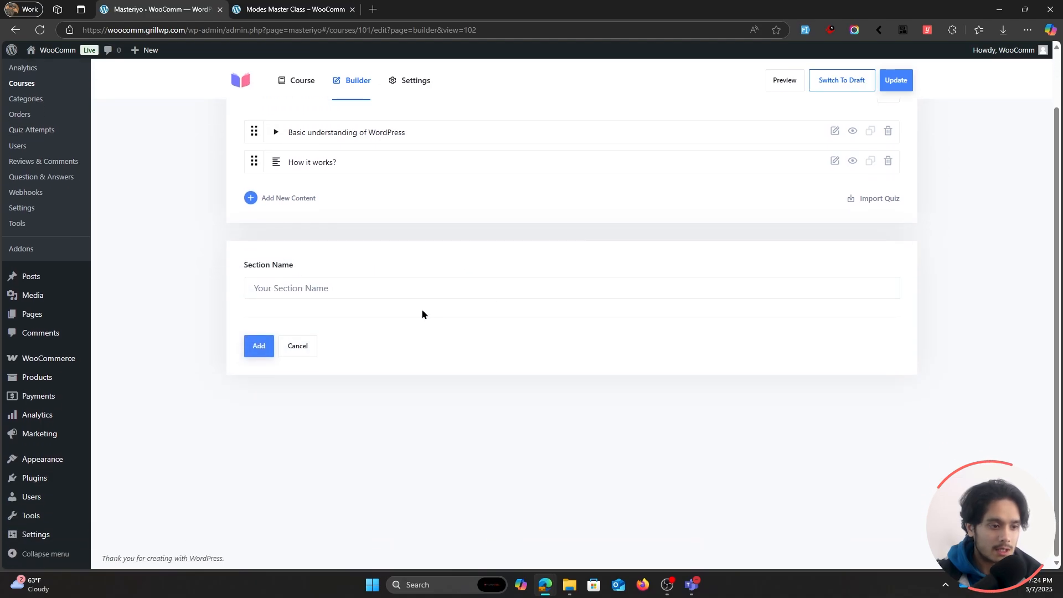
click(393, 286)
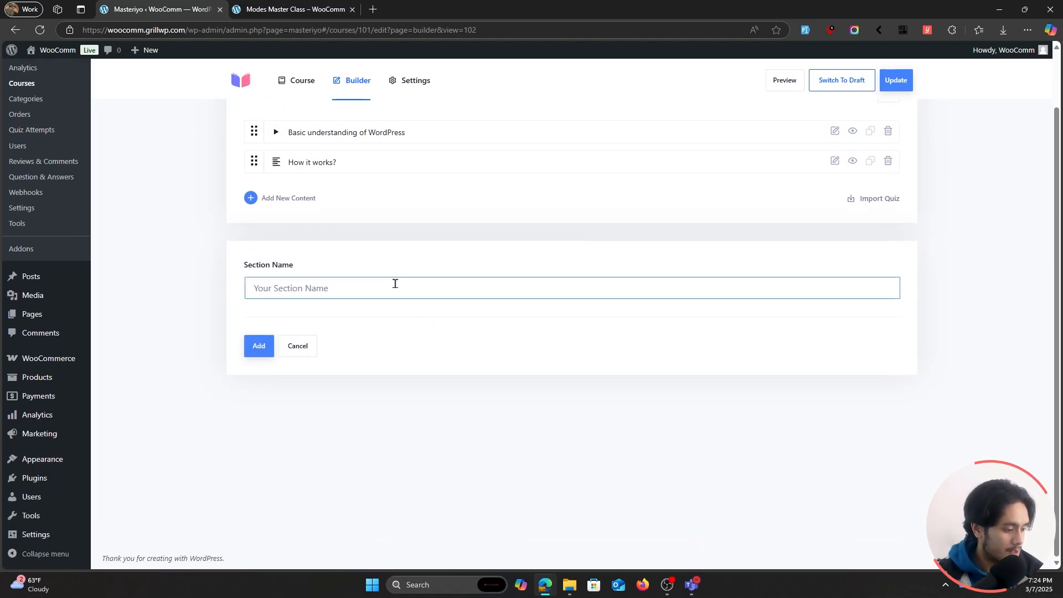
text(How to use it?)
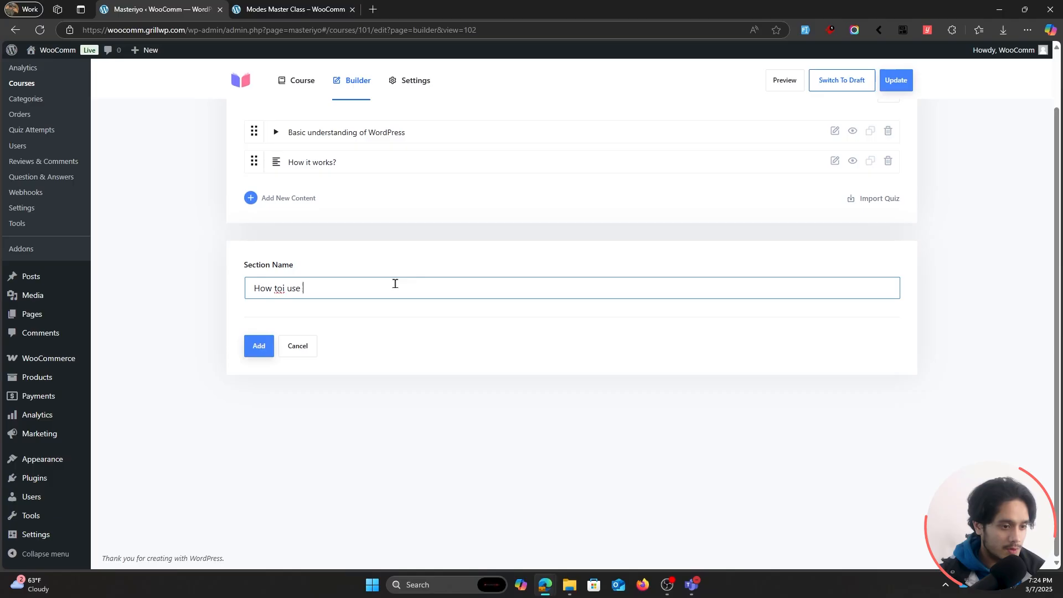
click(252, 347)
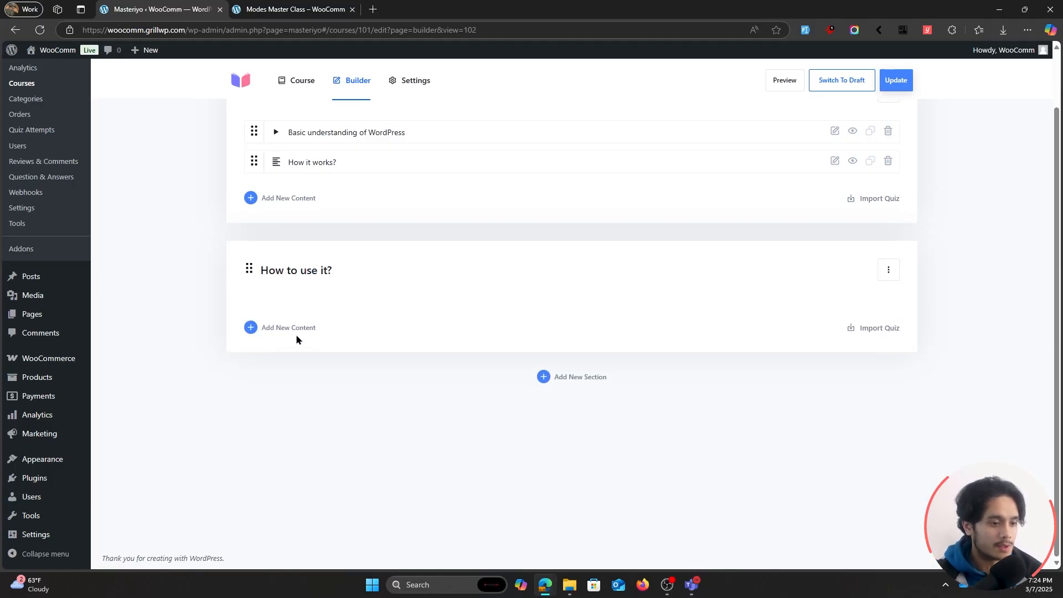
Start a text lesson named "Hosting & Domain" in the "How to use it?" section, with the description "Desc".
click(289, 328)
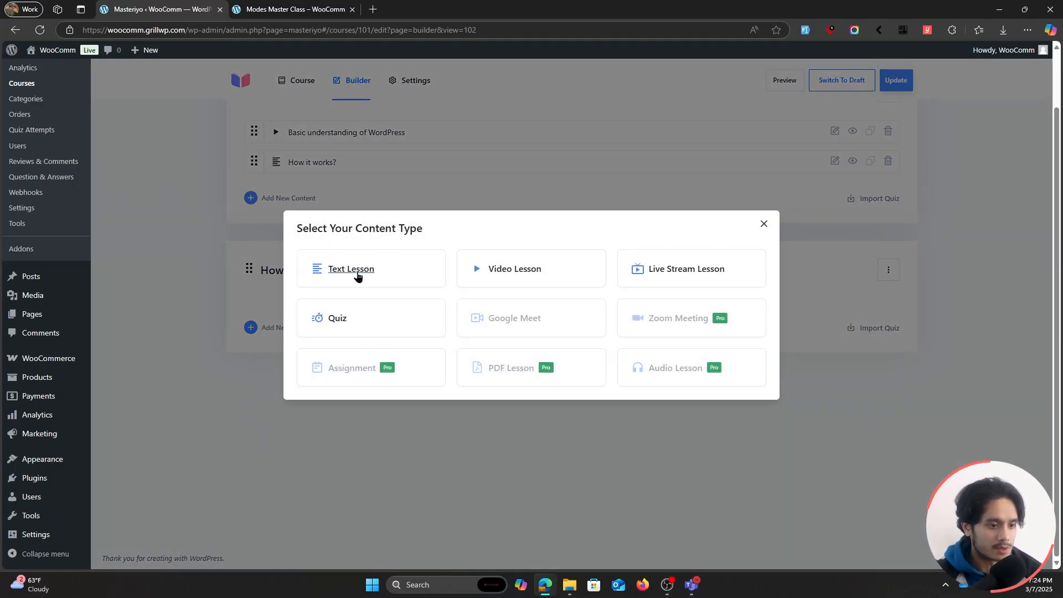
click(357, 272)
click(330, 151)
text(Hosting & Domain)
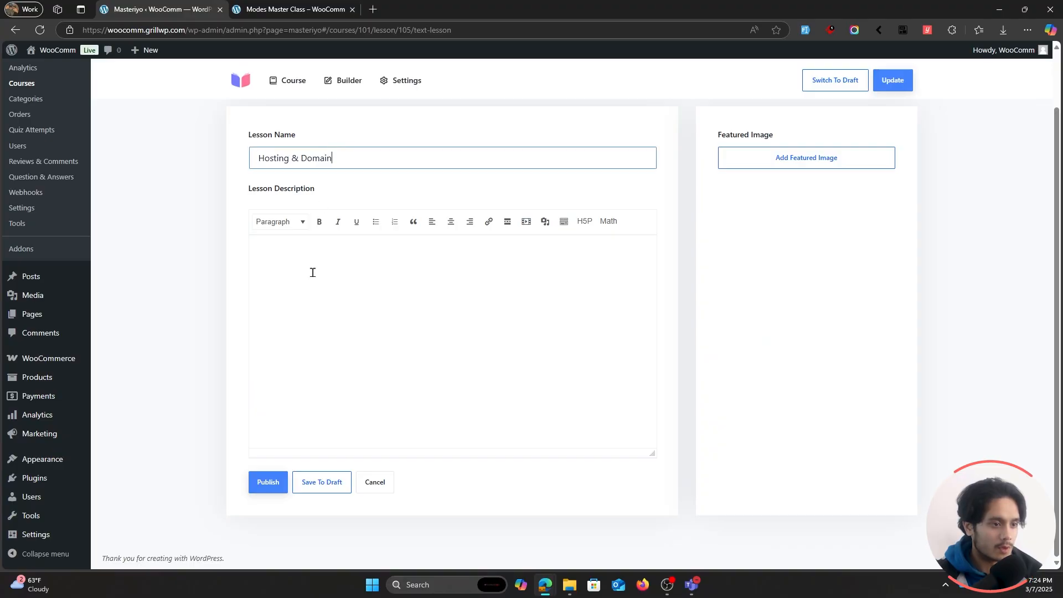
click(313, 273)
text(Desc)
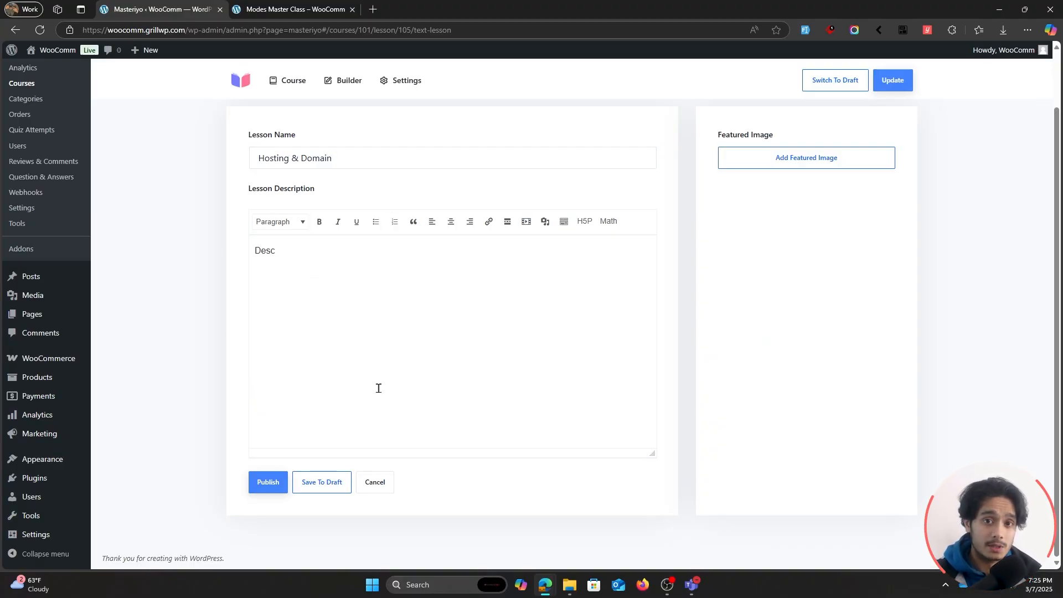
scroll(377, 387, up, 1)
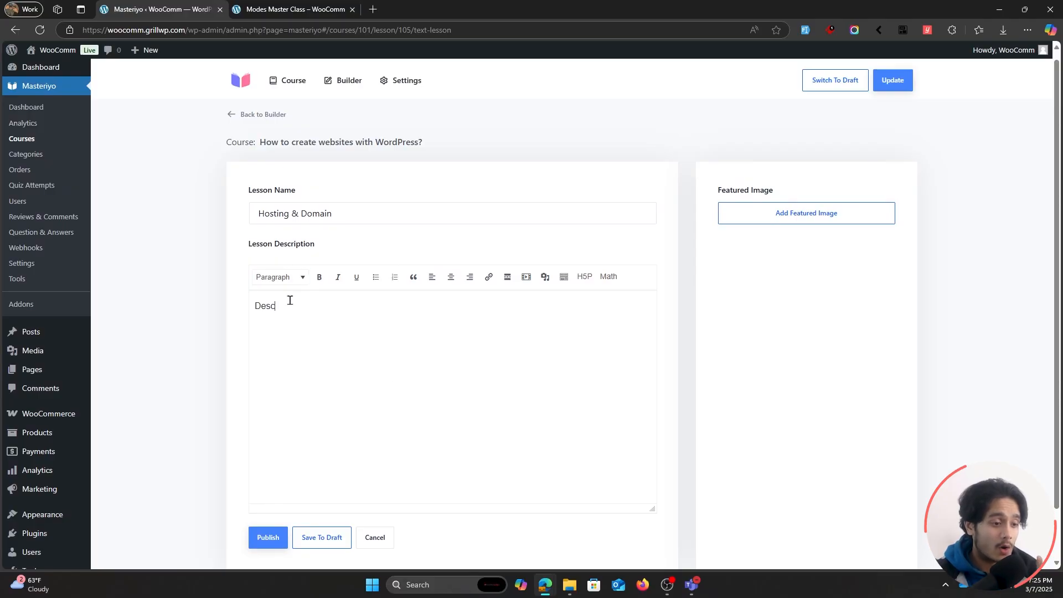
Enlarge the description editor of the "Hosting & Domain" lesson and save the lesson to the course.
scroll(591, 411, down, 1)
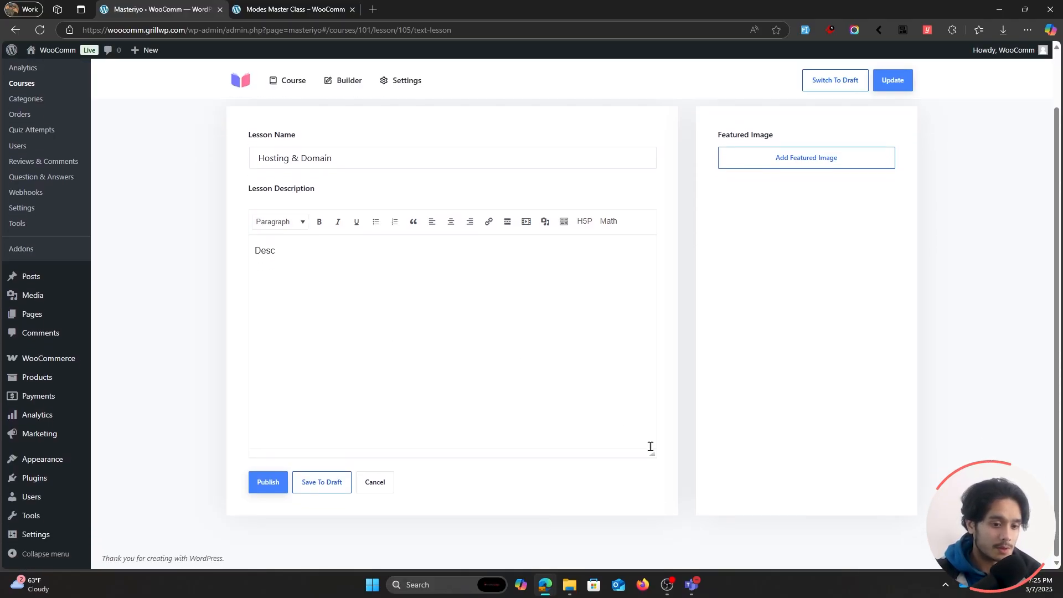
drag(651, 451, 652, 570)
scroll(509, 305, down, 2)
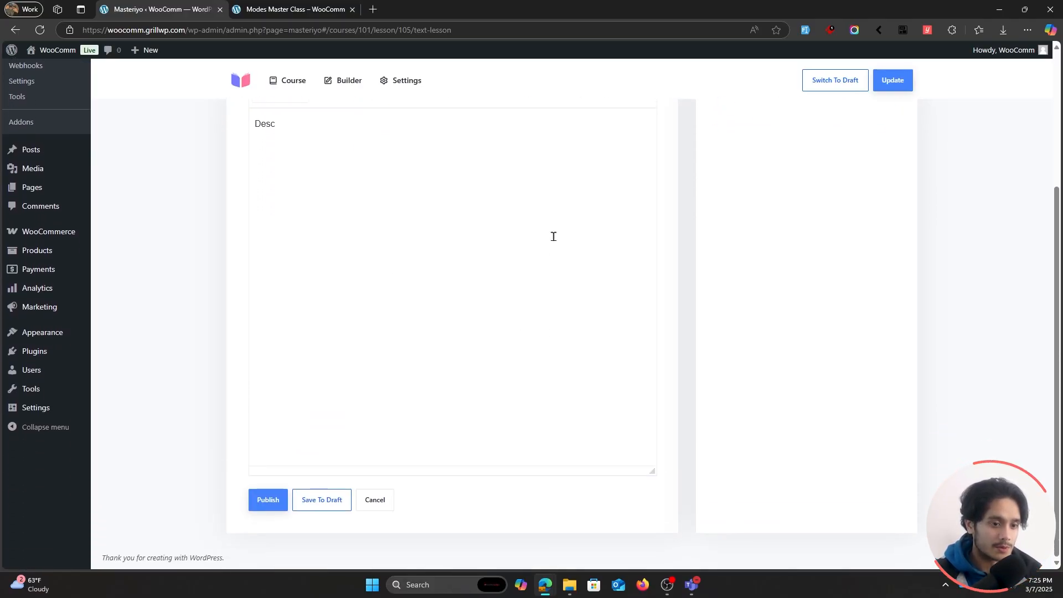
drag(650, 473, 651, 565)
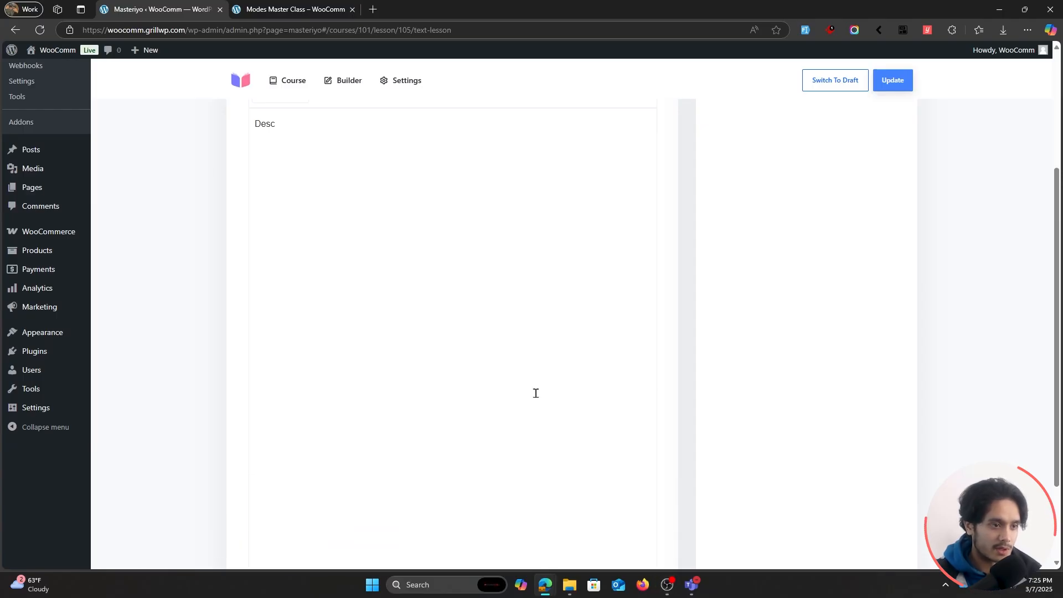
scroll(533, 391, up, 4)
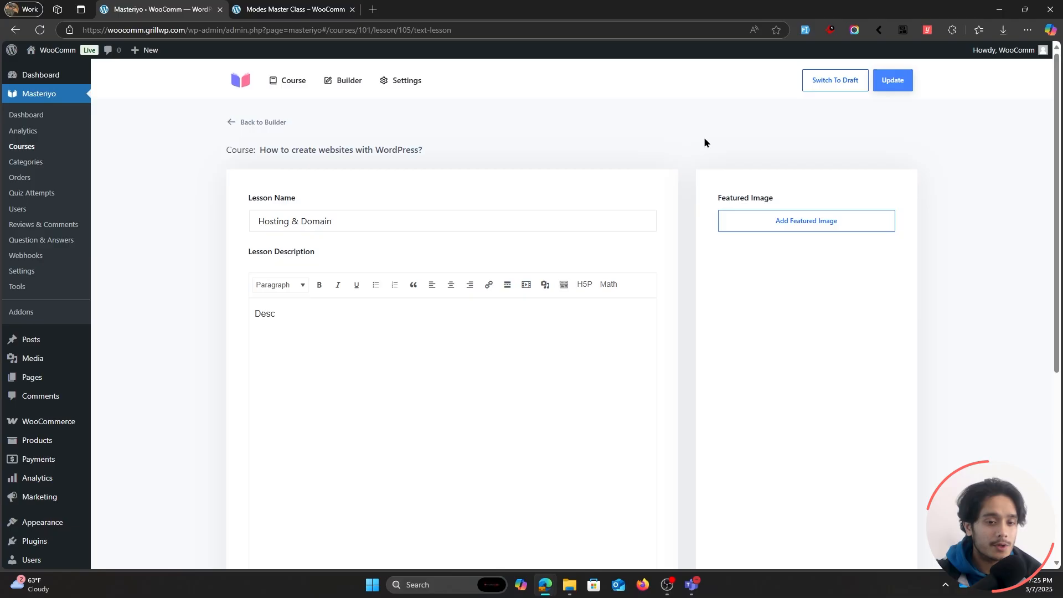
click(893, 81)
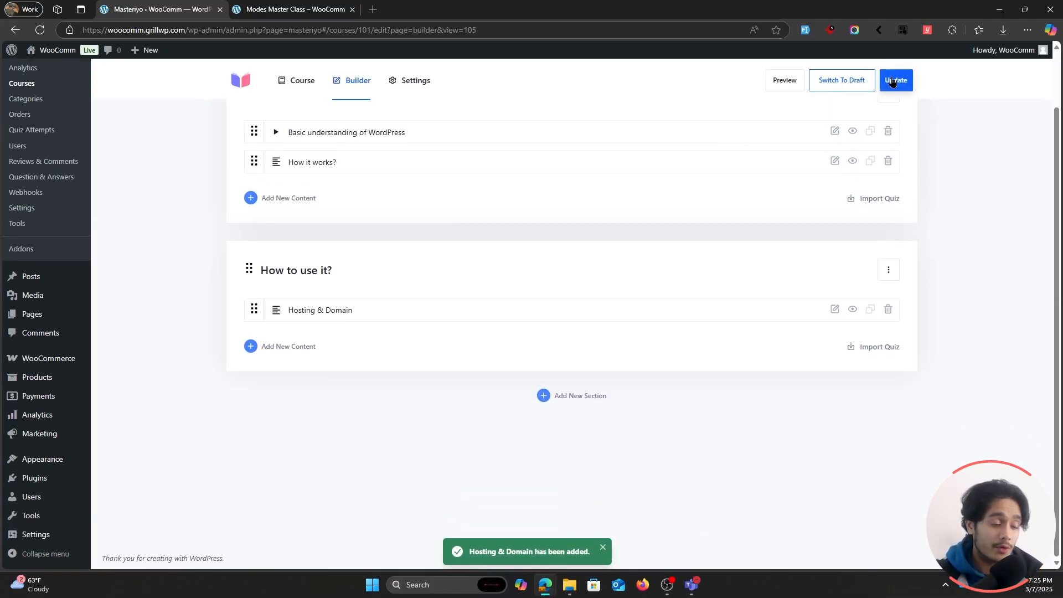
Start a video lesson named "Installing WordPress" in the "How to use it?" section.
click(284, 347)
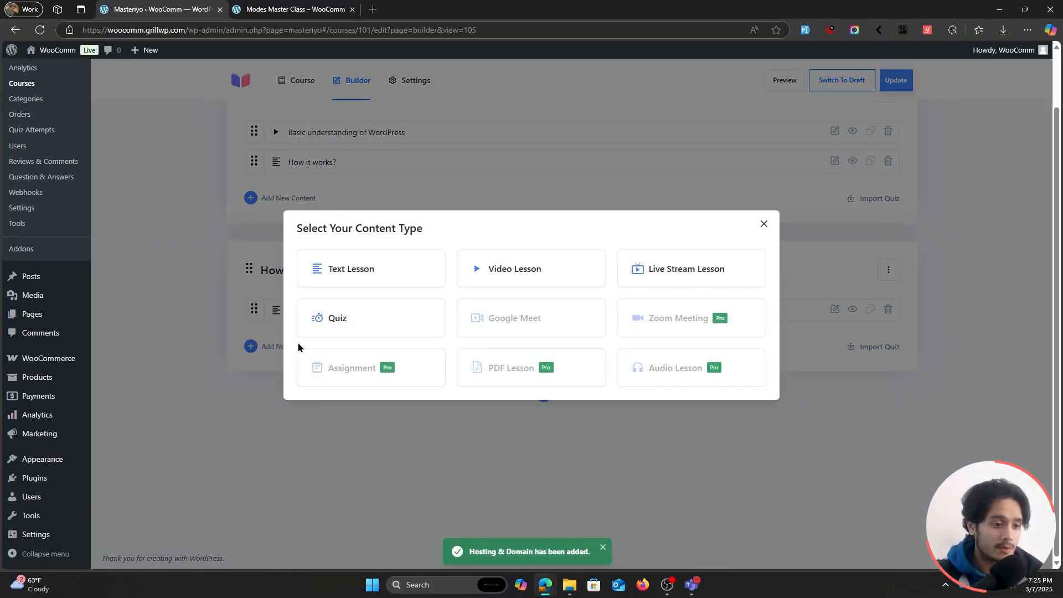
click(517, 267)
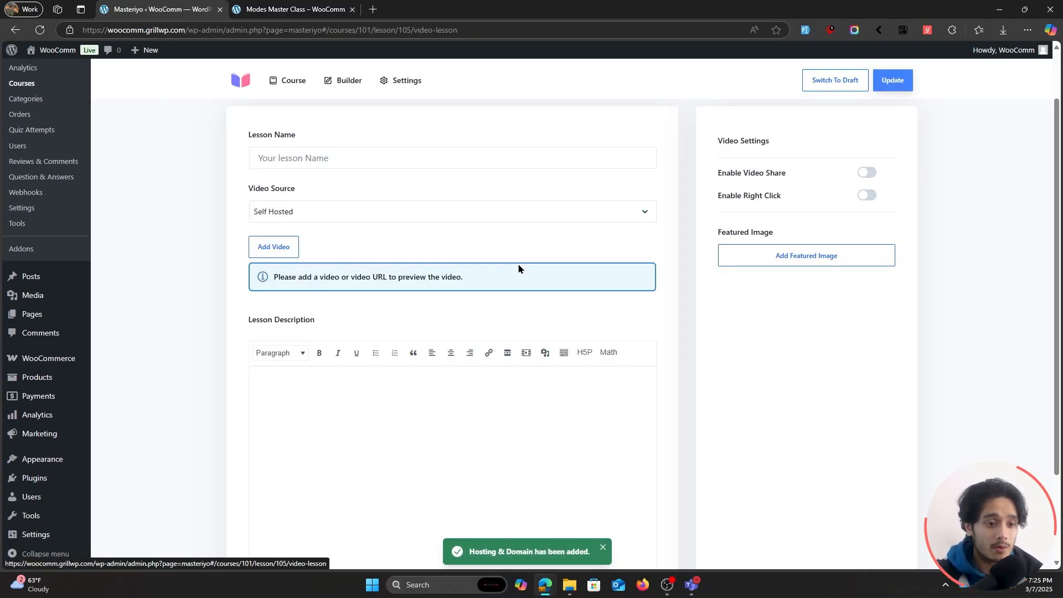
click(320, 217)
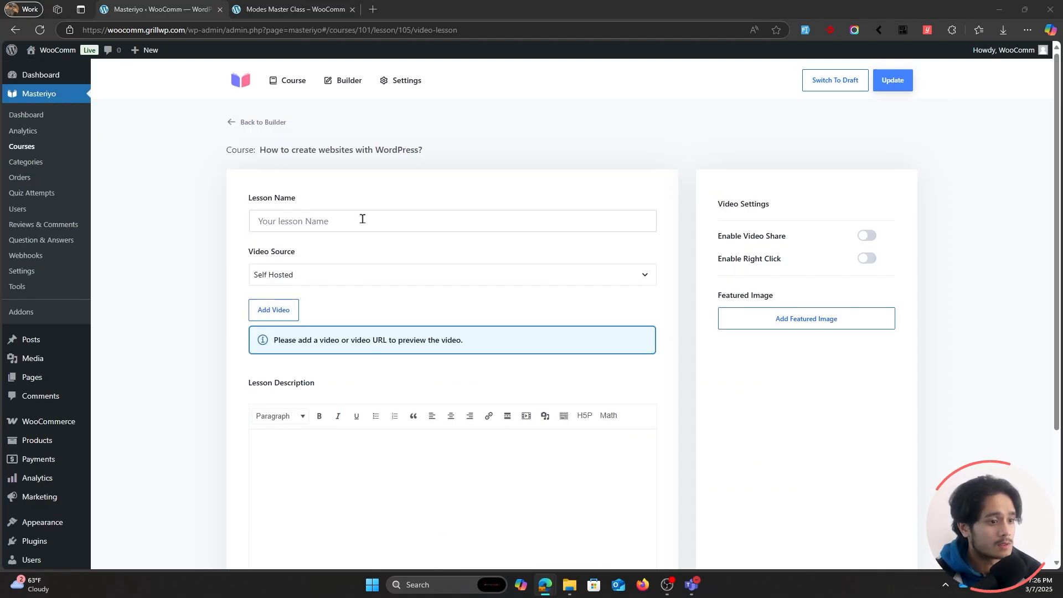
click(360, 218)
text(Installing WordPress)
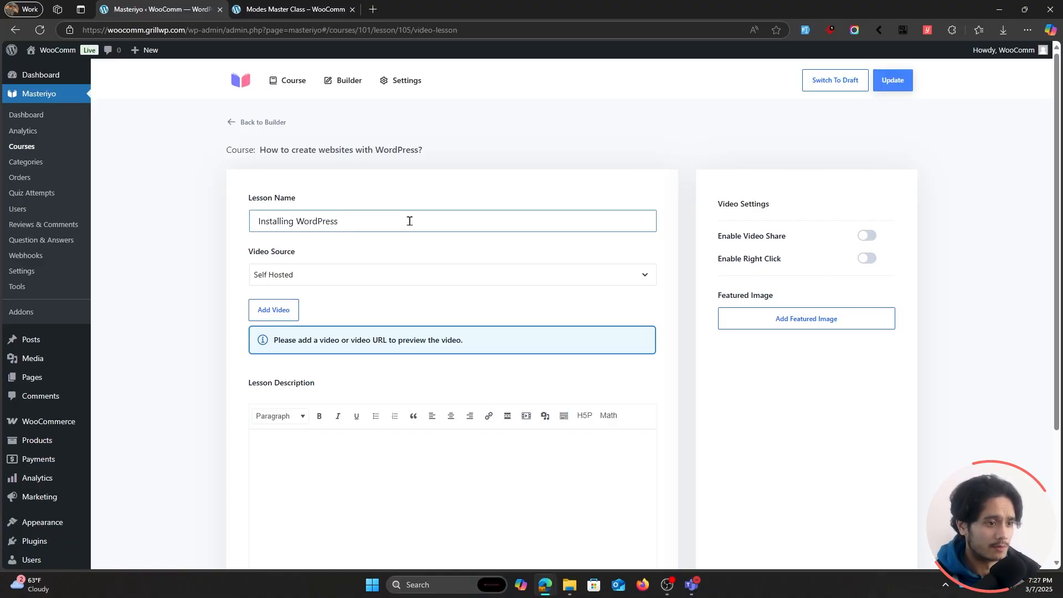
scroll(409, 221, down, 1)
click(363, 220)
click(343, 242)
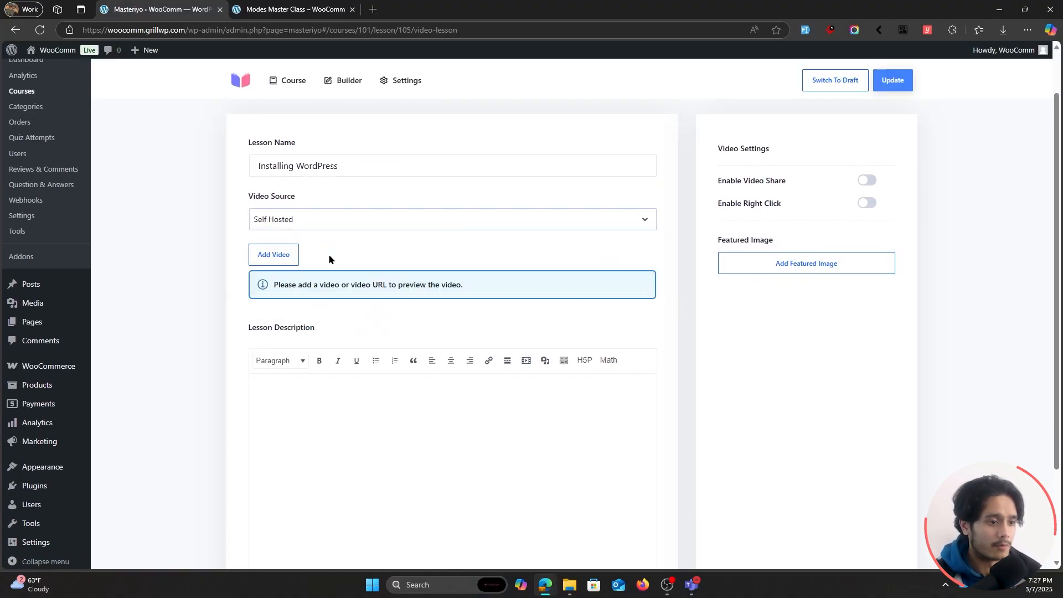
click(542, 218)
key(super+v)
key(Return)
scroll(620, 244, down, 5)
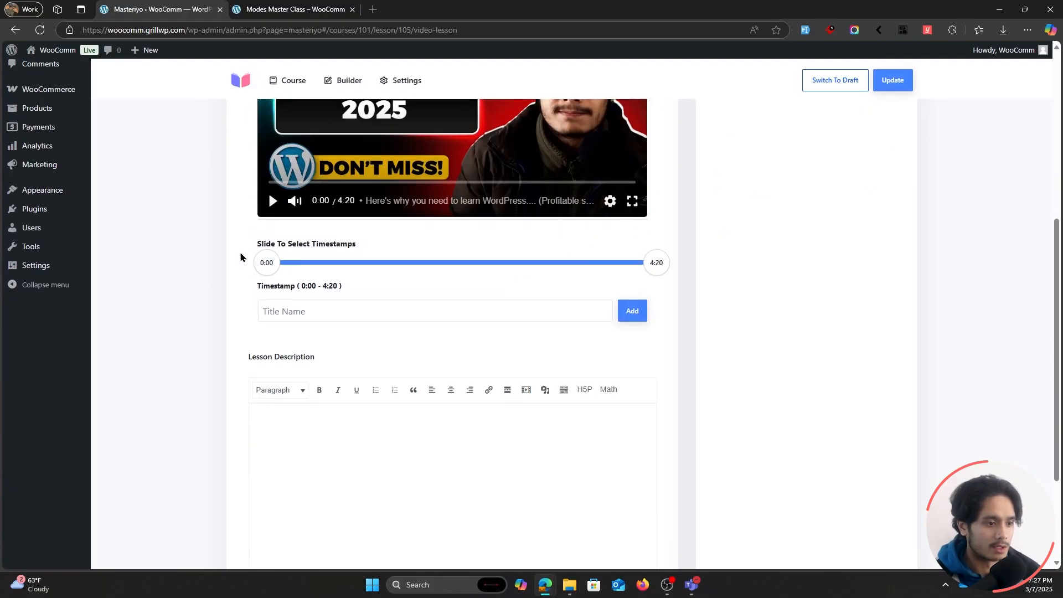
Enter "Desc" as the video lesson's description and save the lesson.
scroll(453, 274, down, 2)
click(356, 337)
text(Desc)
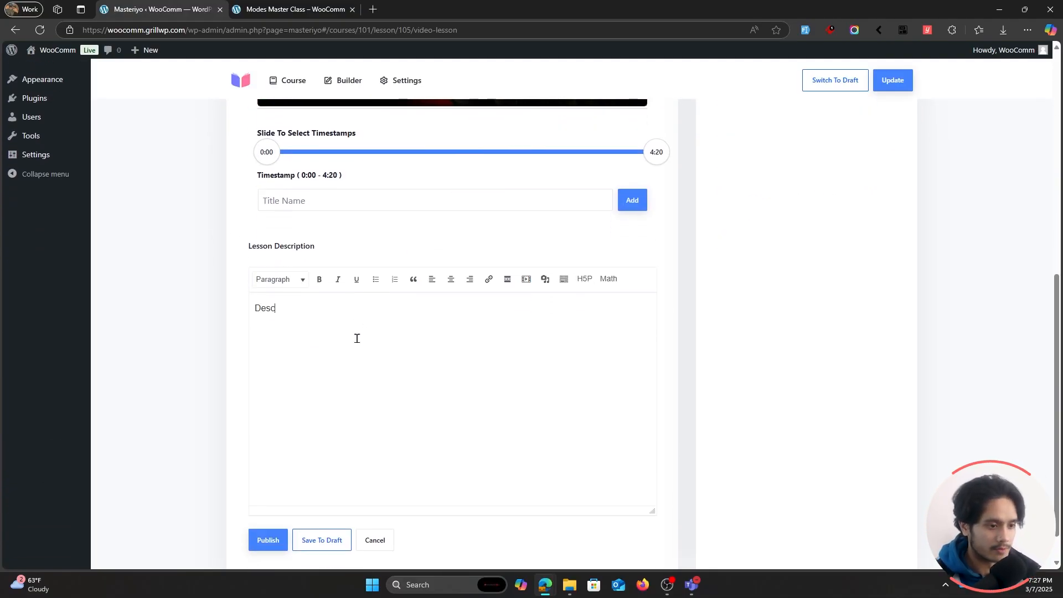
scroll(697, 233, up, 8)
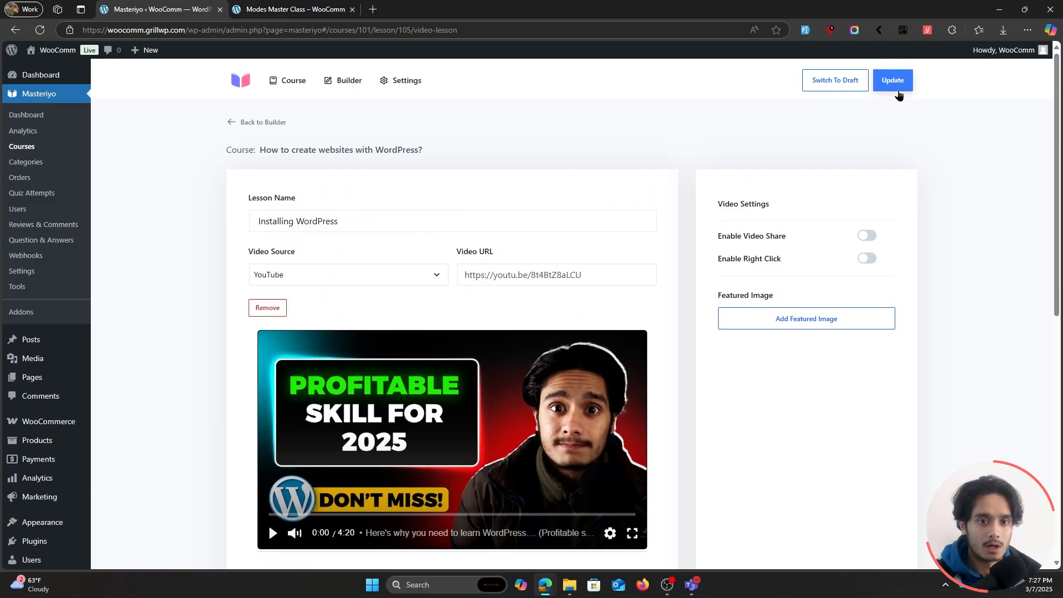
click(898, 92)
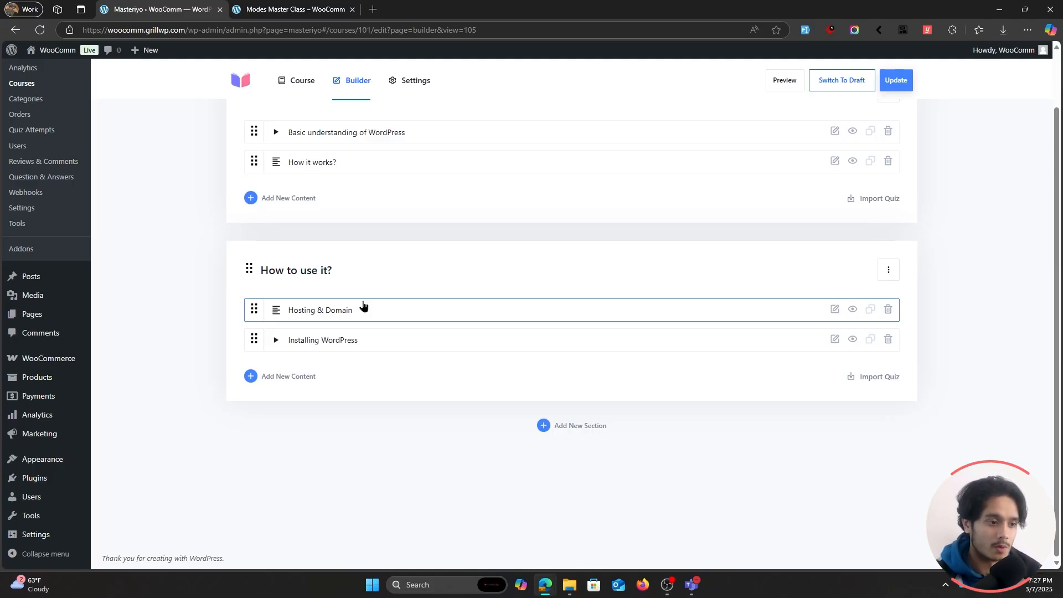
Add a new course section named "Quiz".
click(578, 426)
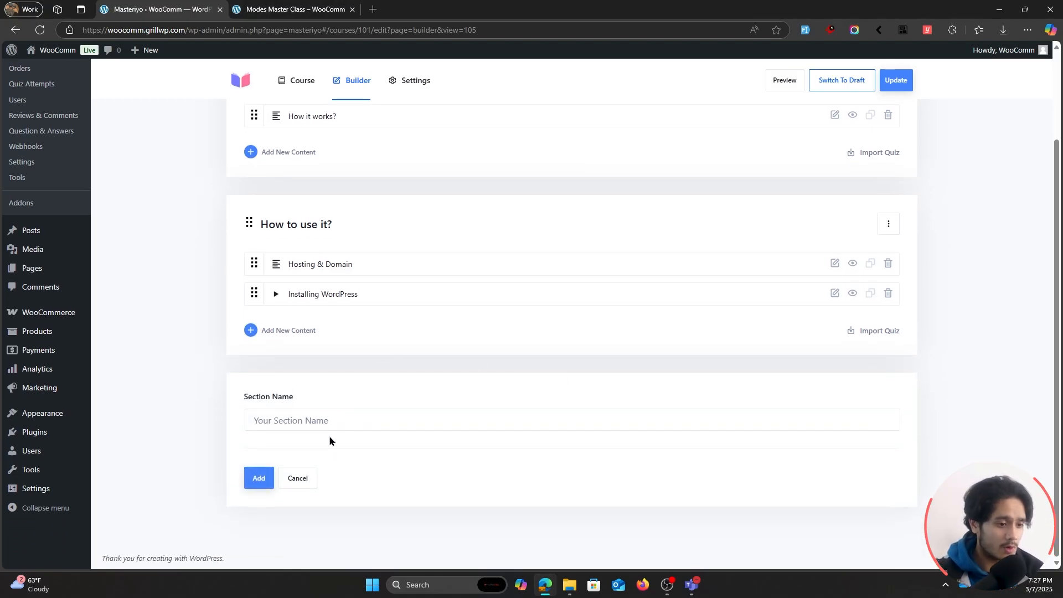
click(327, 427)
text(Quiz)
click(254, 471)
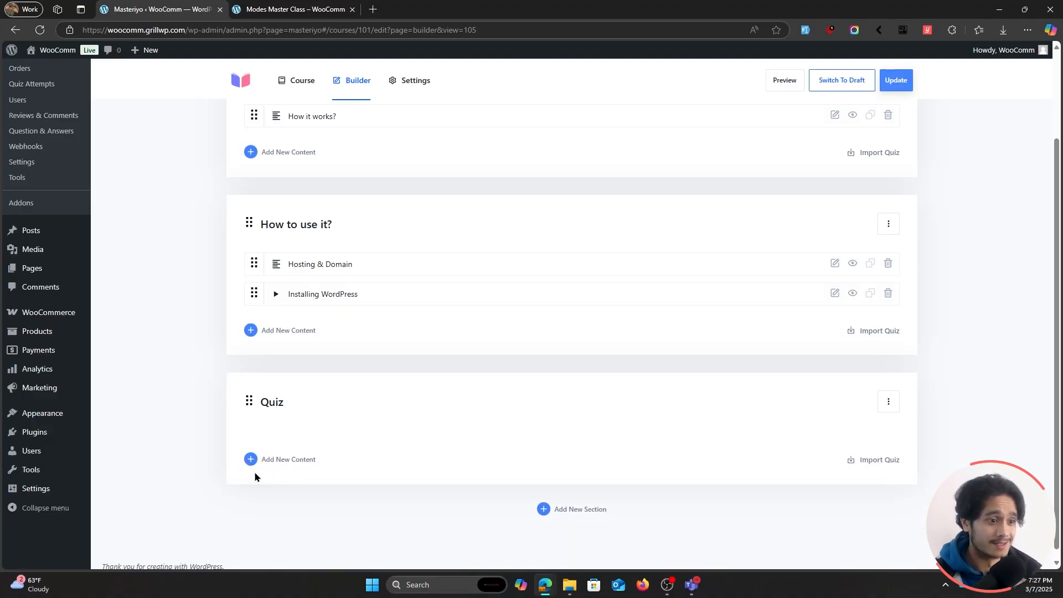
Add a quiz named "The WP Quiz" to the "Quiz" section.
scroll(212, 355, up, 2)
scroll(212, 354, down, 2)
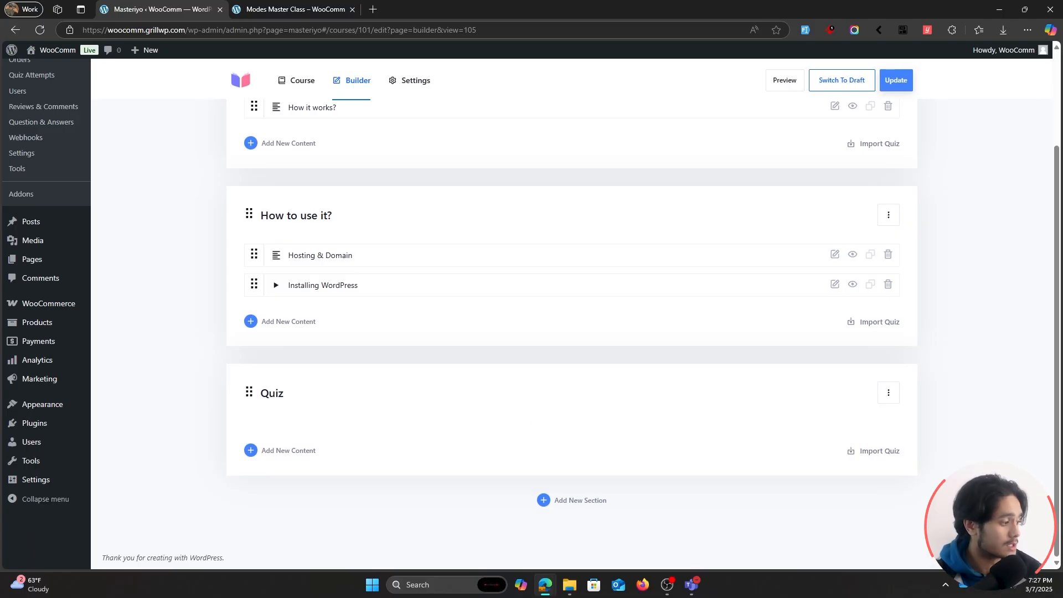
click(287, 451)
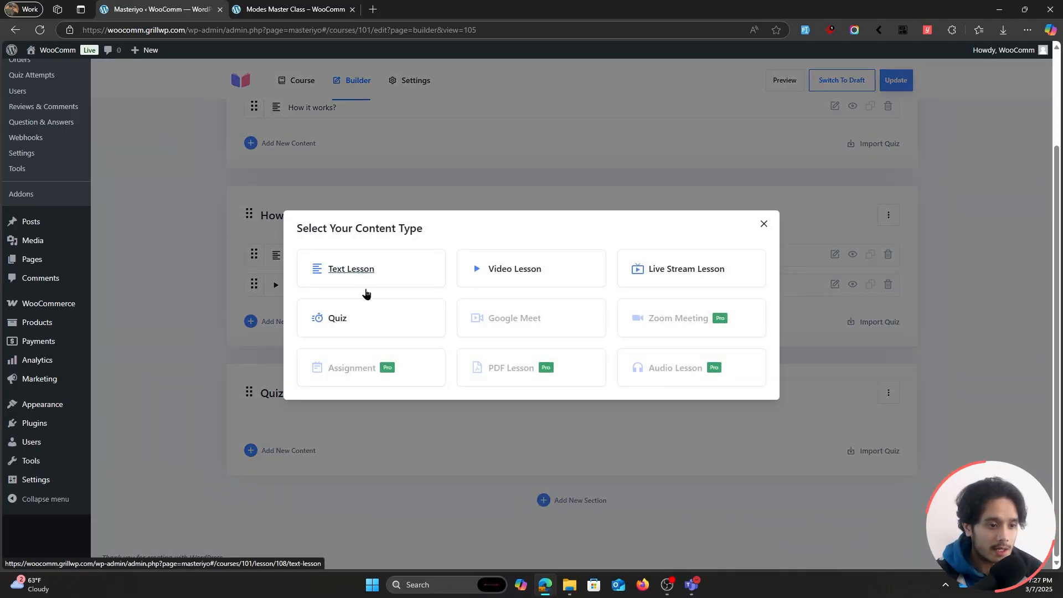
click(362, 325)
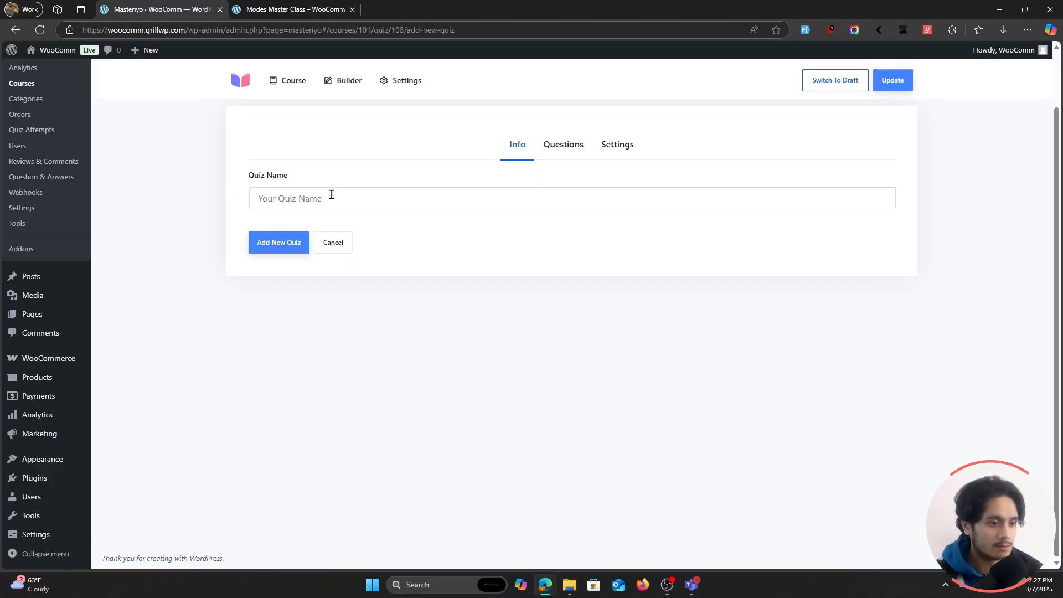
click(331, 194)
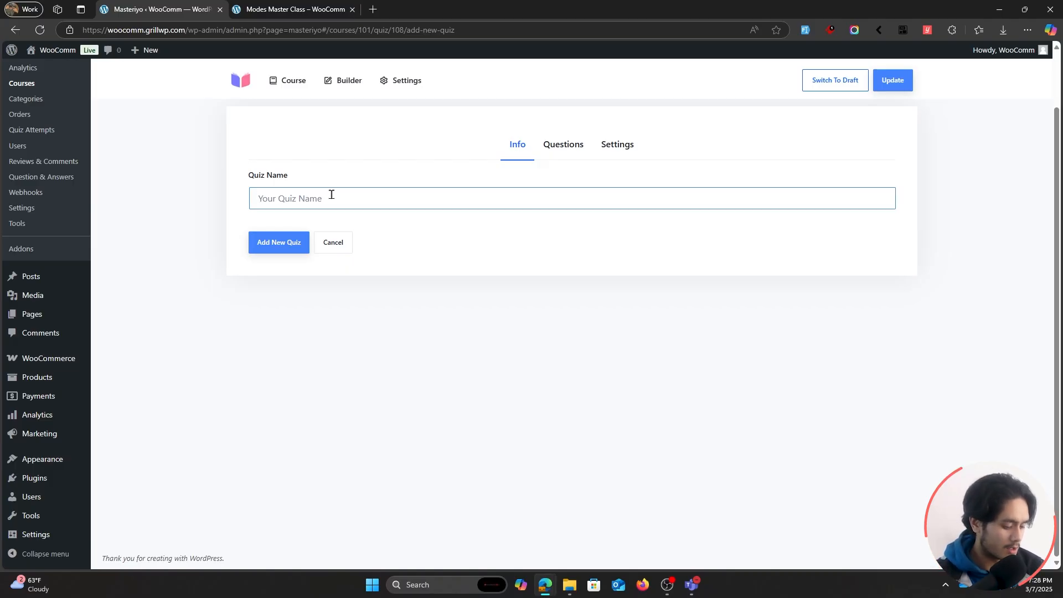
text(The W)
key(BackSpace)
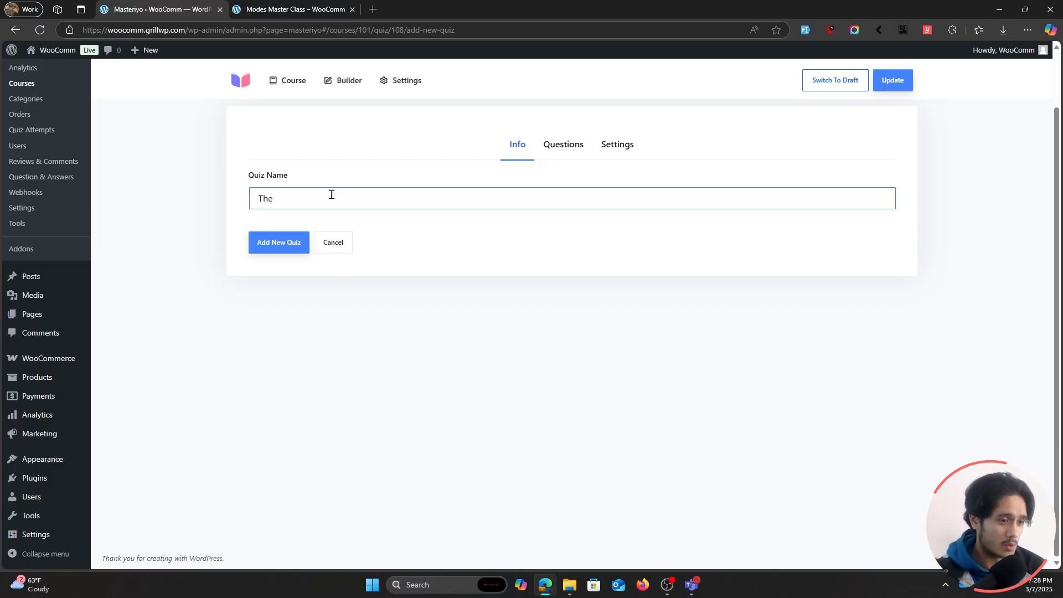
text(W)
key(BackSpace)
text(WP Quiz)
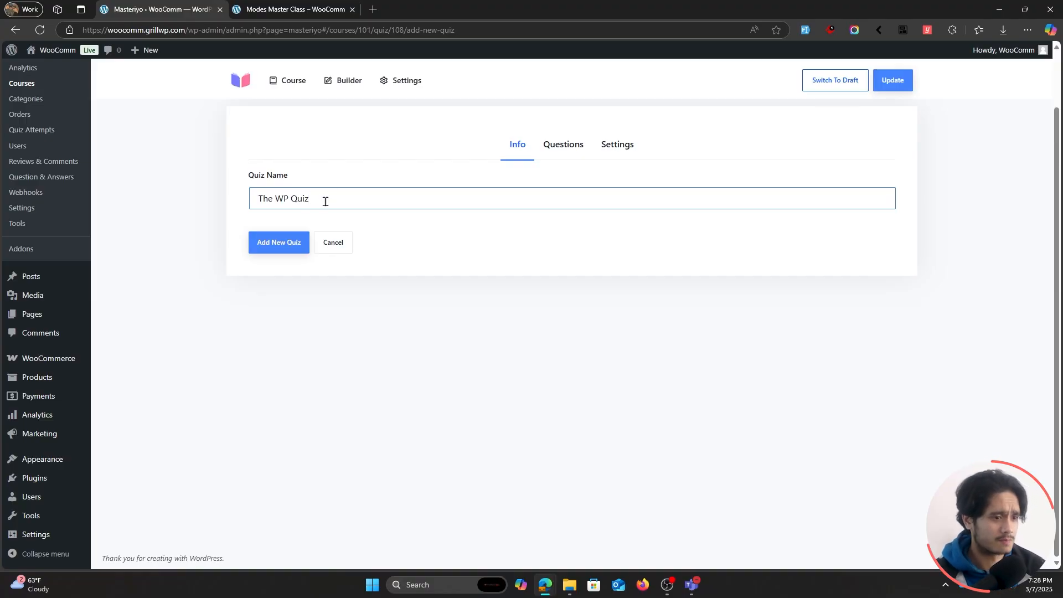
click(287, 245)
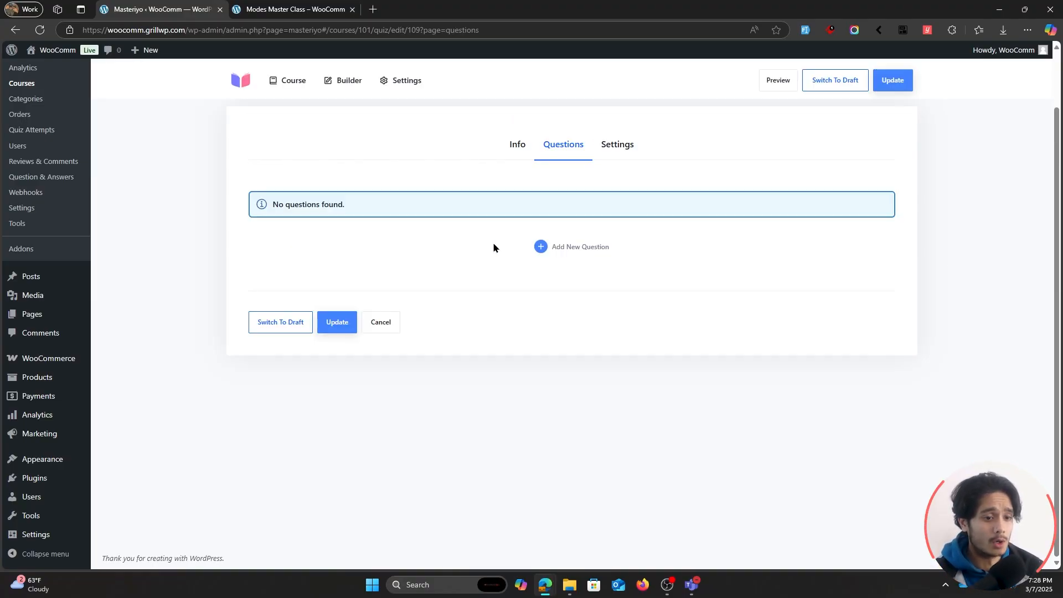
Add a quiz question named "WordPress is open source." and shrink its question name editor.
click(579, 253)
click(339, 211)
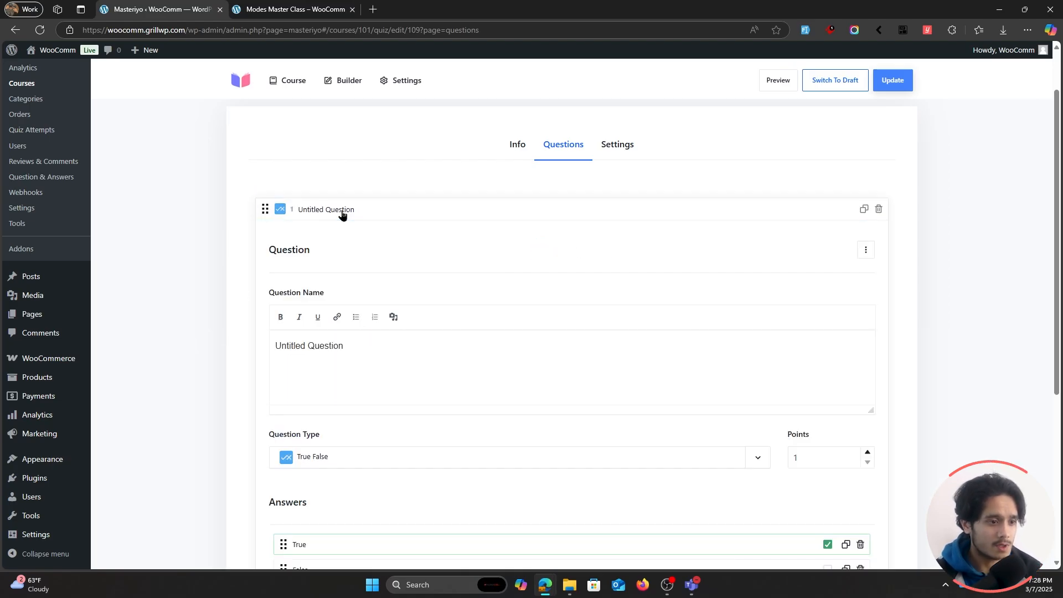
scroll(393, 271, down, 1)
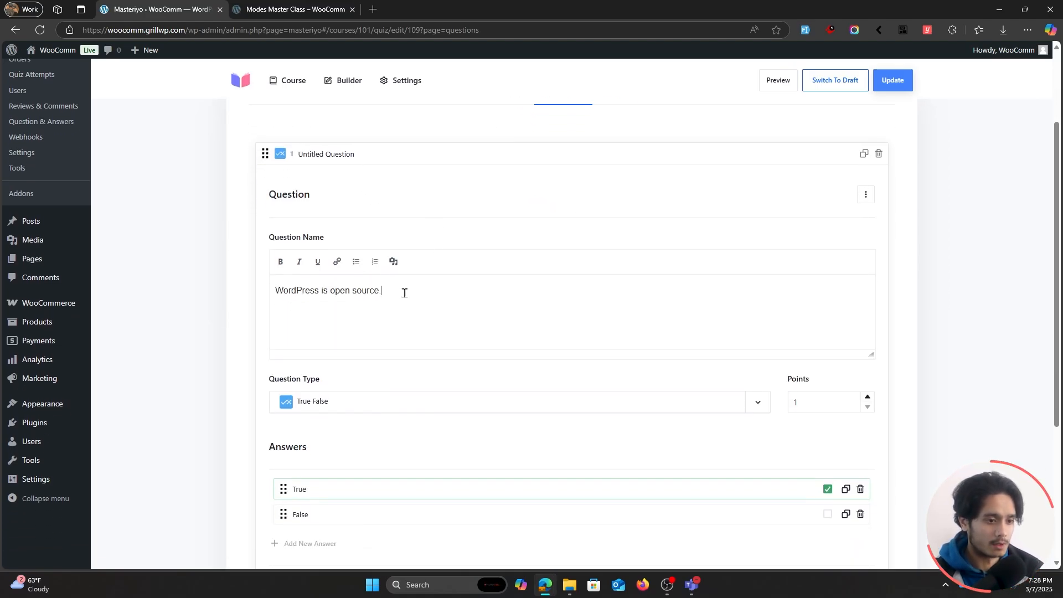
drag(870, 352, 861, 319)
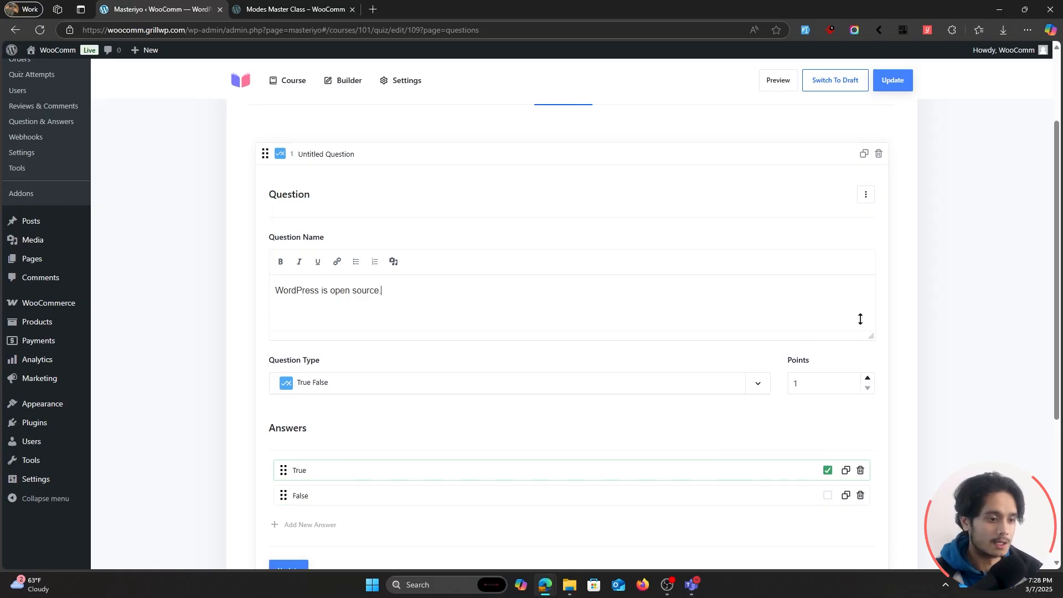
Set the question type to True False and its points to 10.
scroll(341, 380, down, 1)
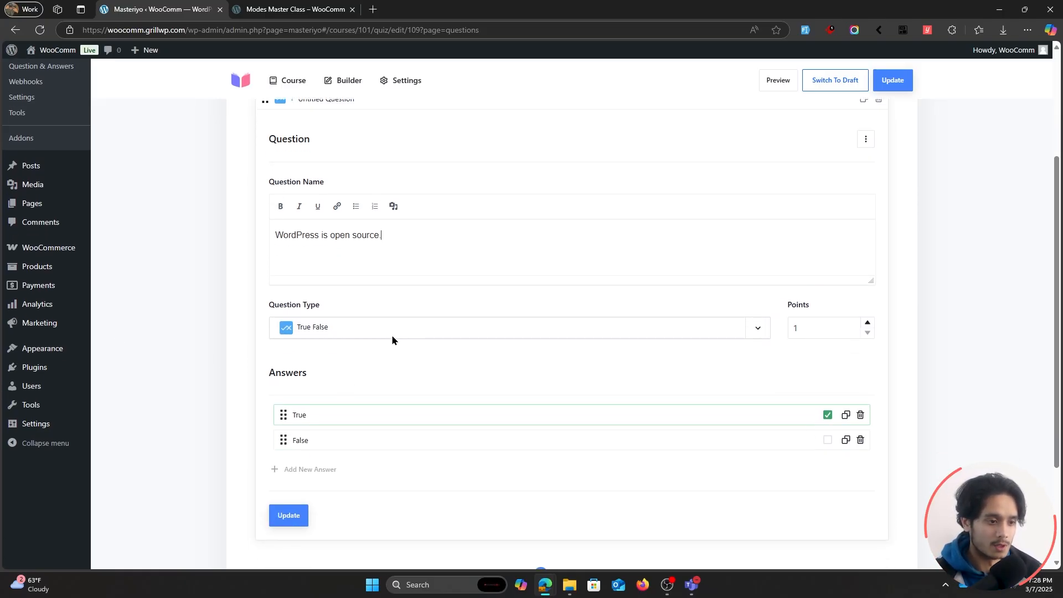
click(391, 334)
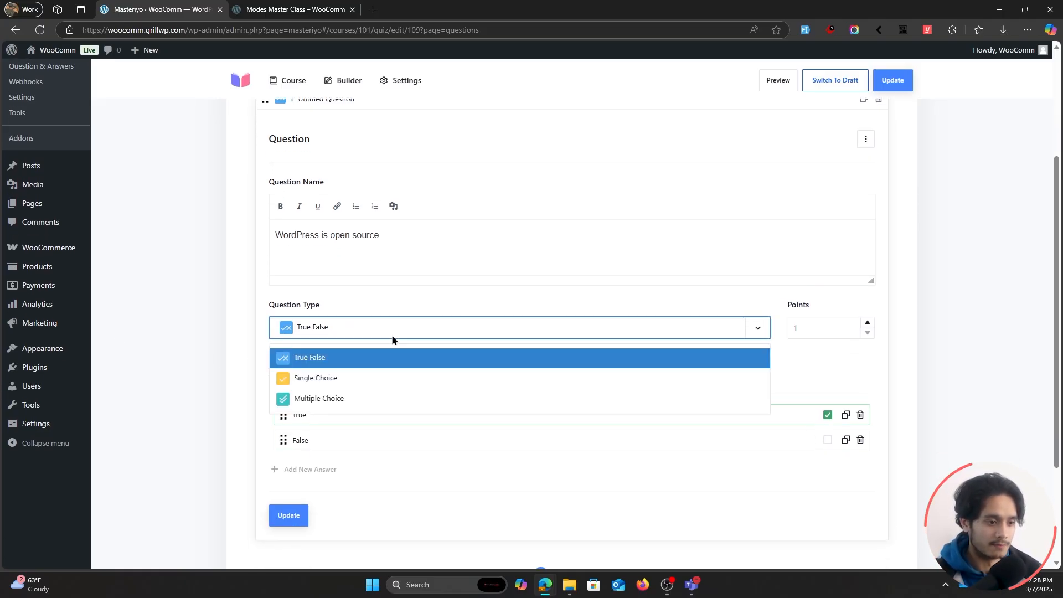
click(339, 358)
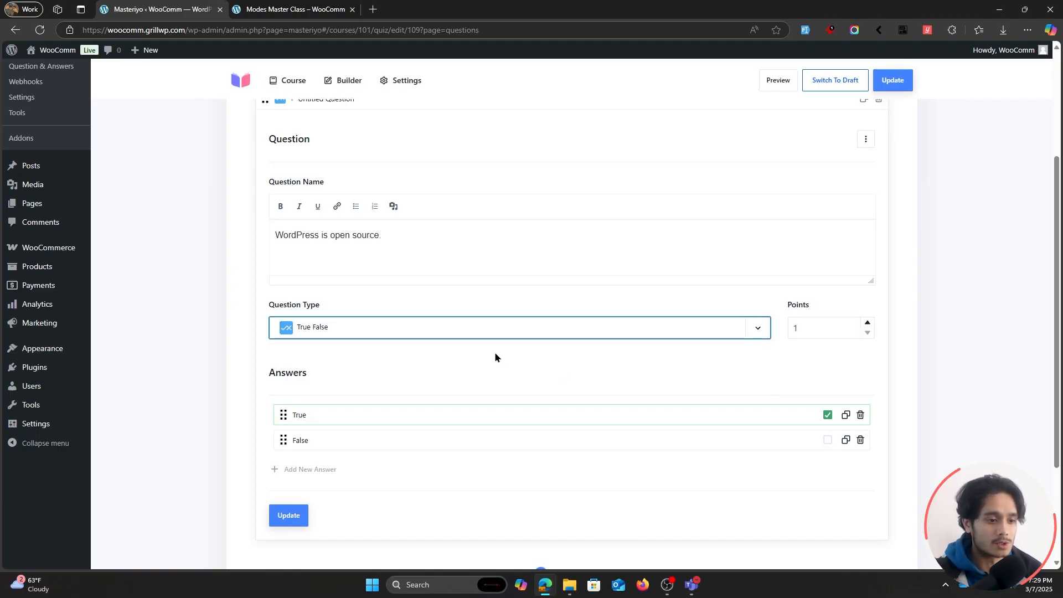
double_click(825, 319)
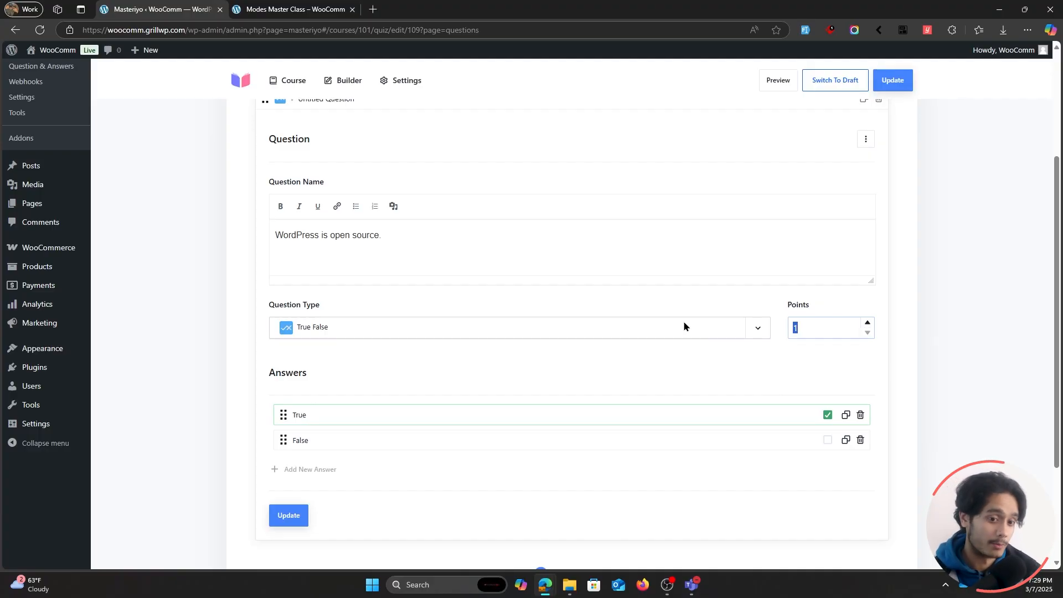
text(10)
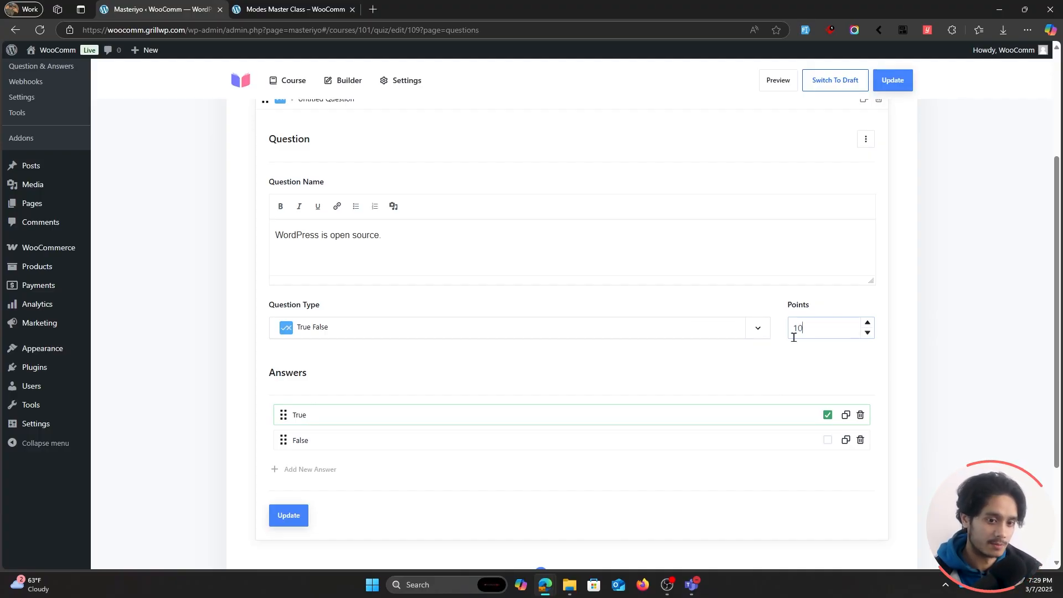
Keep True marked as the question's correct answer, save the question and collapse it.
scroll(583, 338, down, 1)
scroll(576, 334, up, 1)
scroll(720, 349, down, 1)
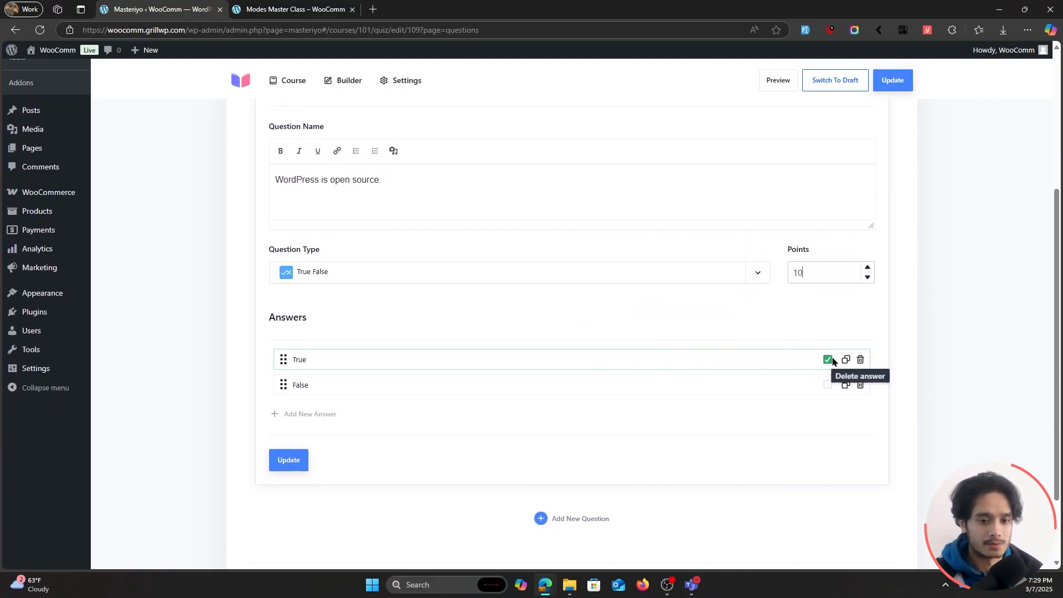
click(828, 359)
click(828, 389)
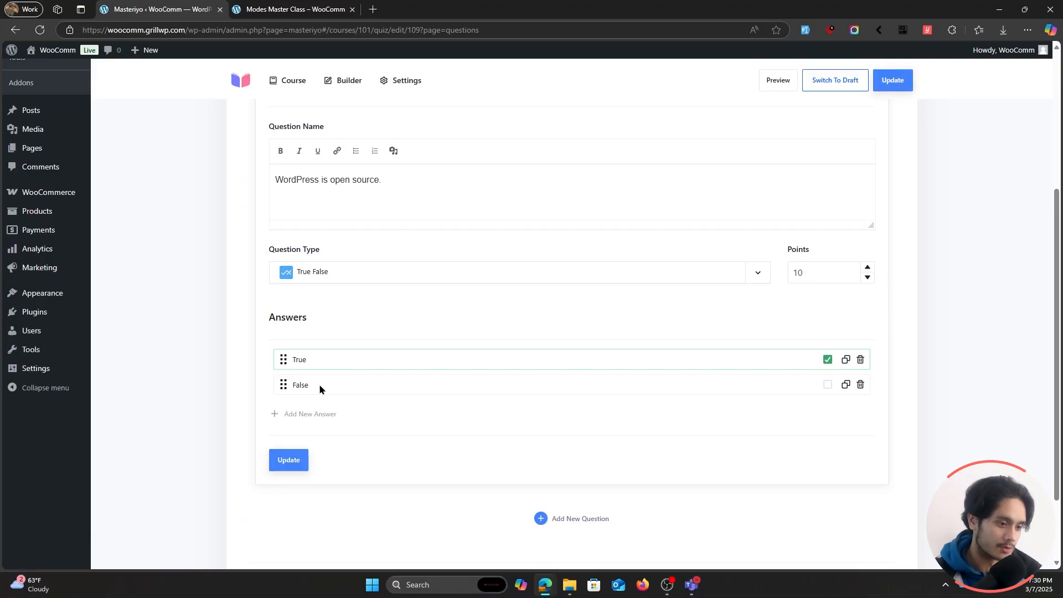
scroll(318, 388, down, 1)
click(288, 403)
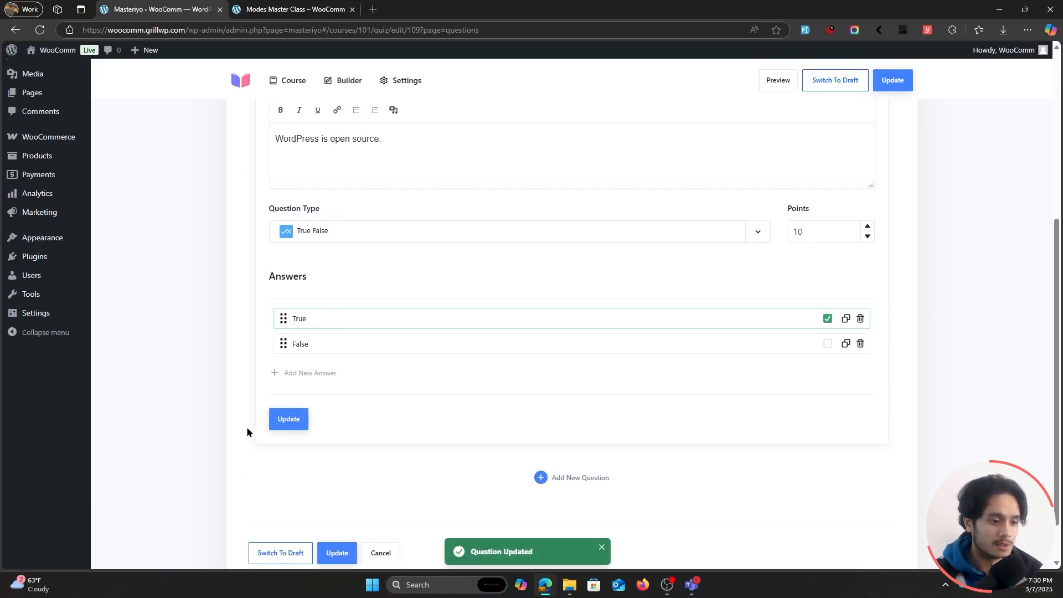
scroll(378, 318, up, 5)
click(434, 276)
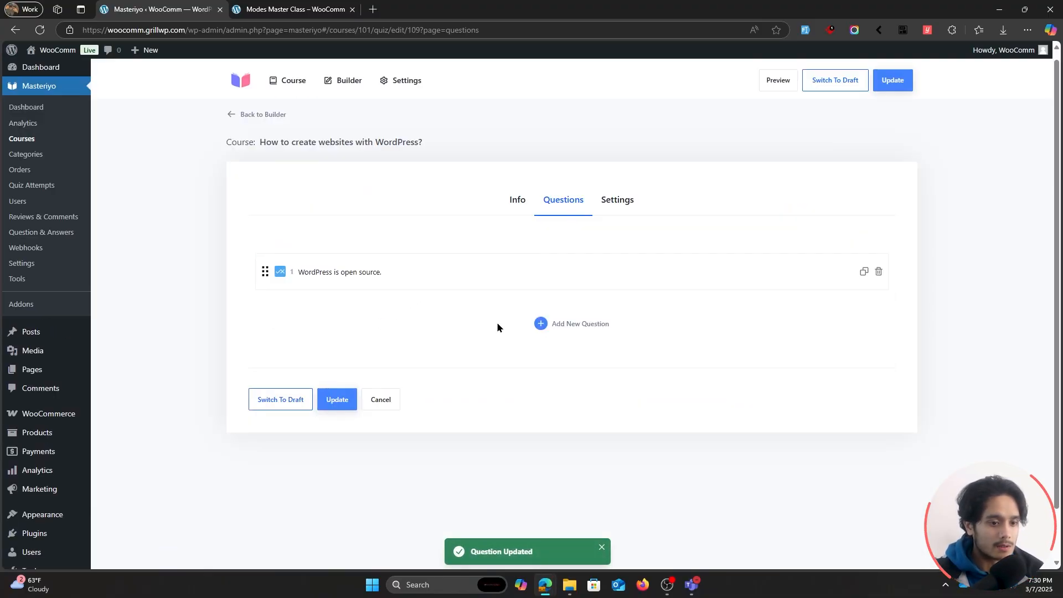
Add a second quiz question named "What service is required to store the files of your website?".
click(582, 325)
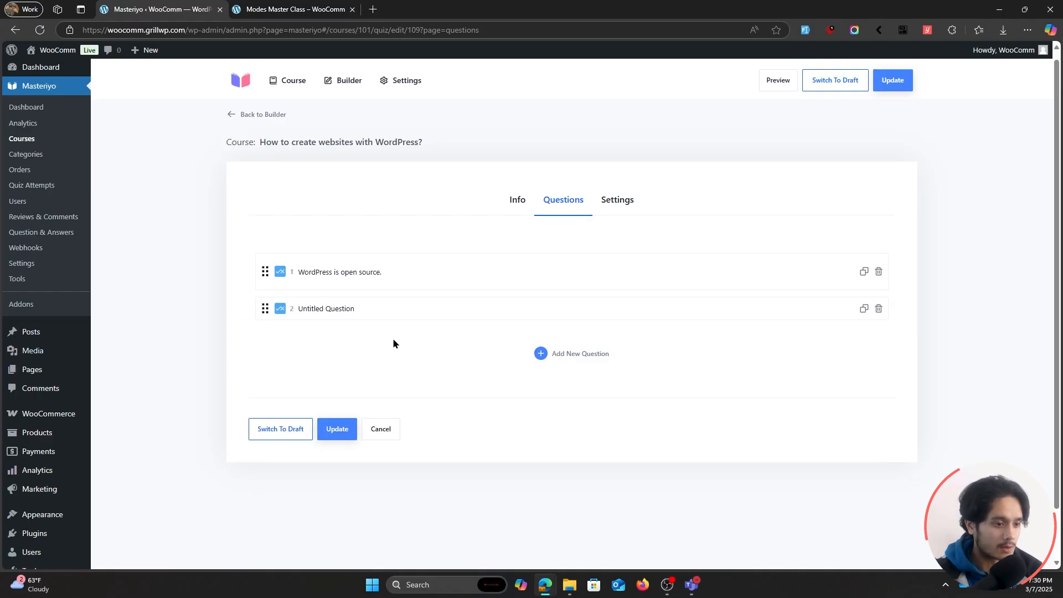
click(344, 310)
scroll(263, 387, down, 1)
text(What se)
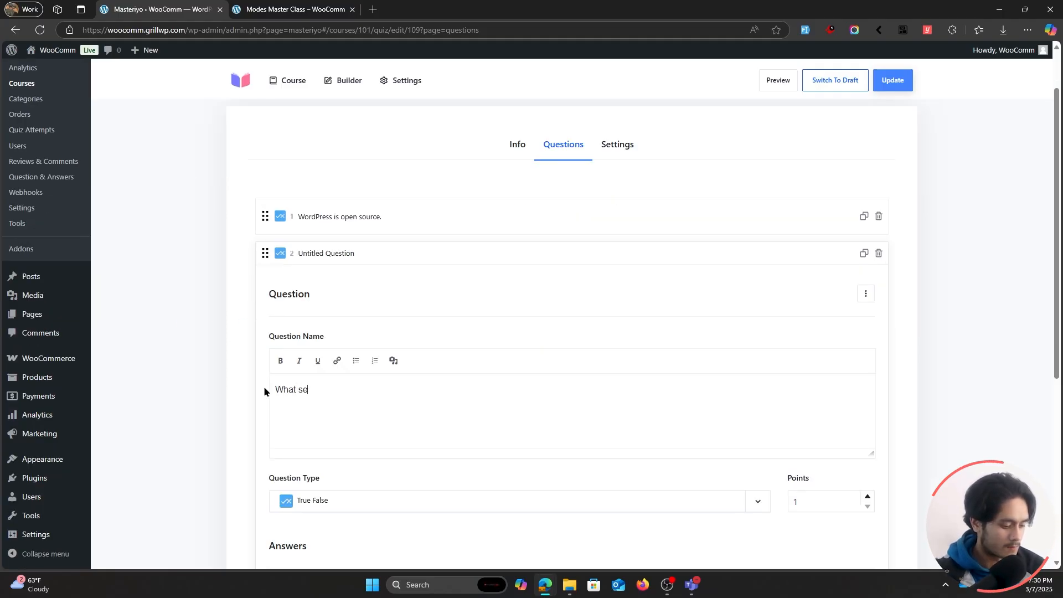
text(rvice is requi)
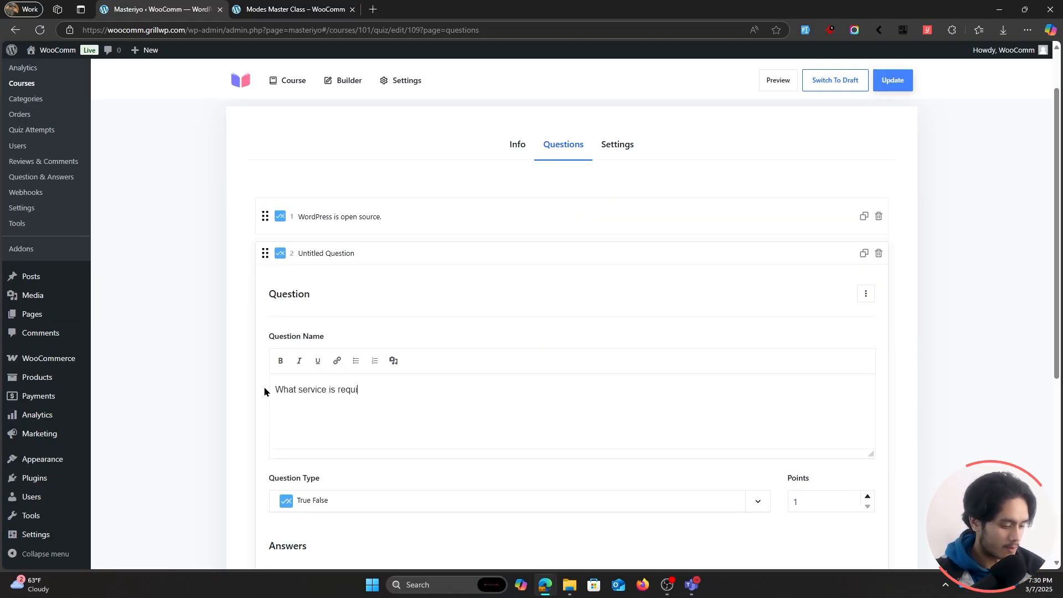
text(red to store the files o)
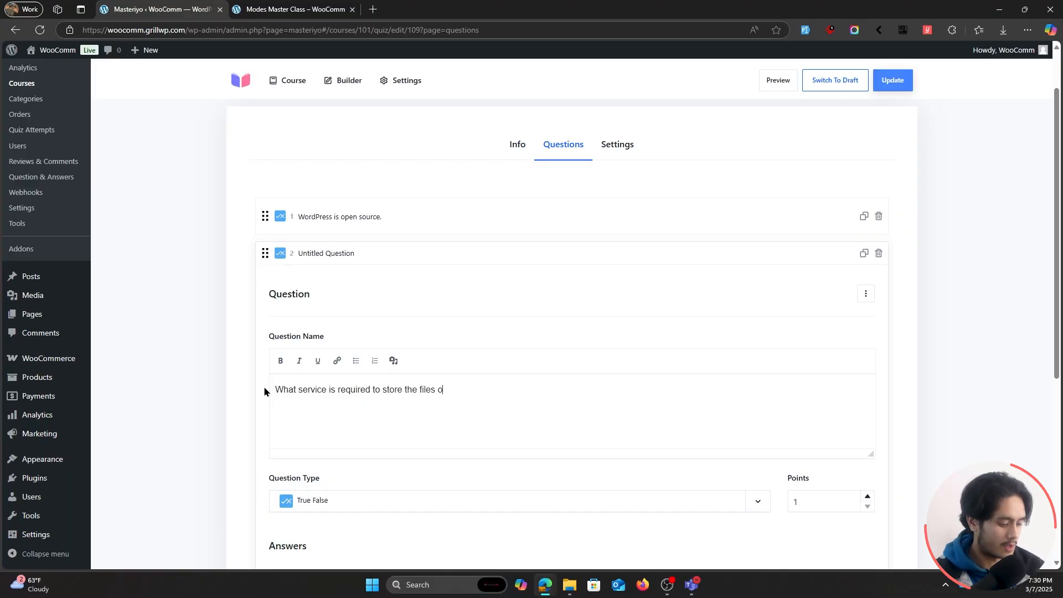
text(f your website?)
Set the second question's type to Single Choice and its points to 10.
scroll(531, 400, down, 1)
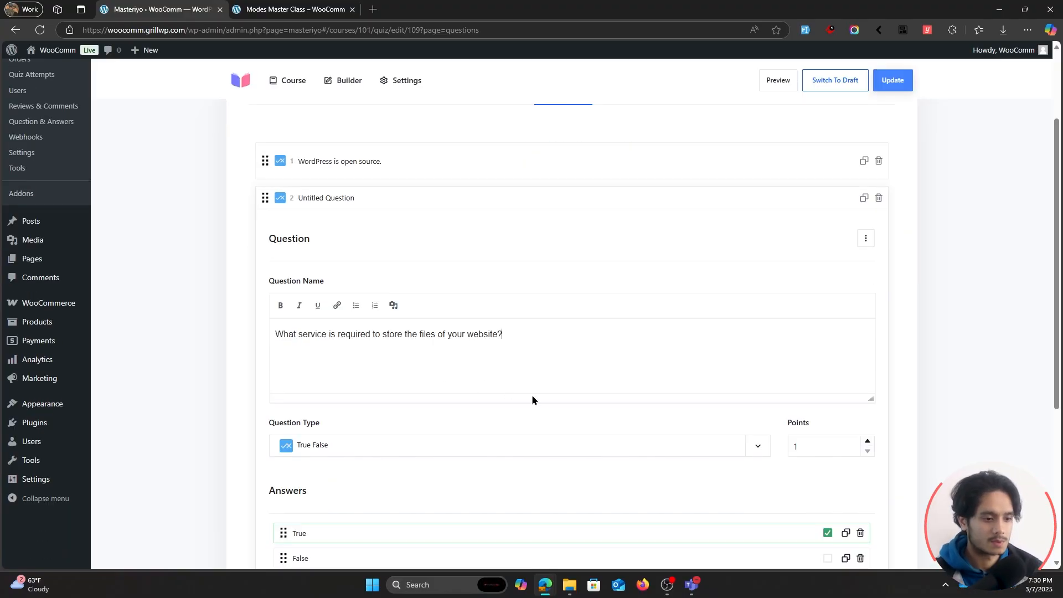
scroll(531, 400, down, 2)
click(450, 335)
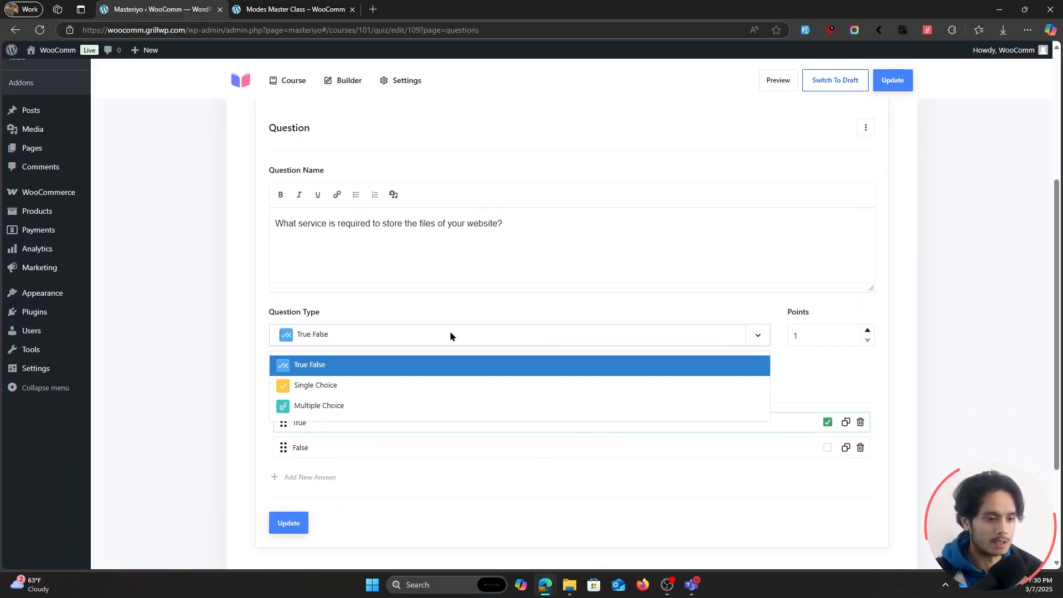
click(350, 387)
double_click(814, 335)
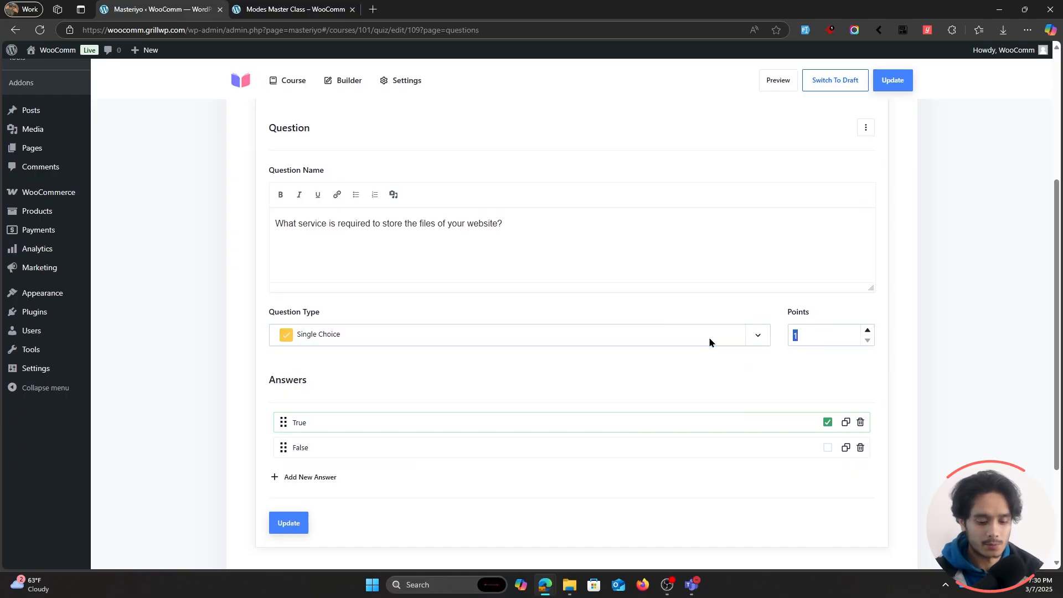
text(10)
Enter "Hosting", "Domain" and "Video streaming" as the second question's three answers.
drag(294, 423, 317, 423)
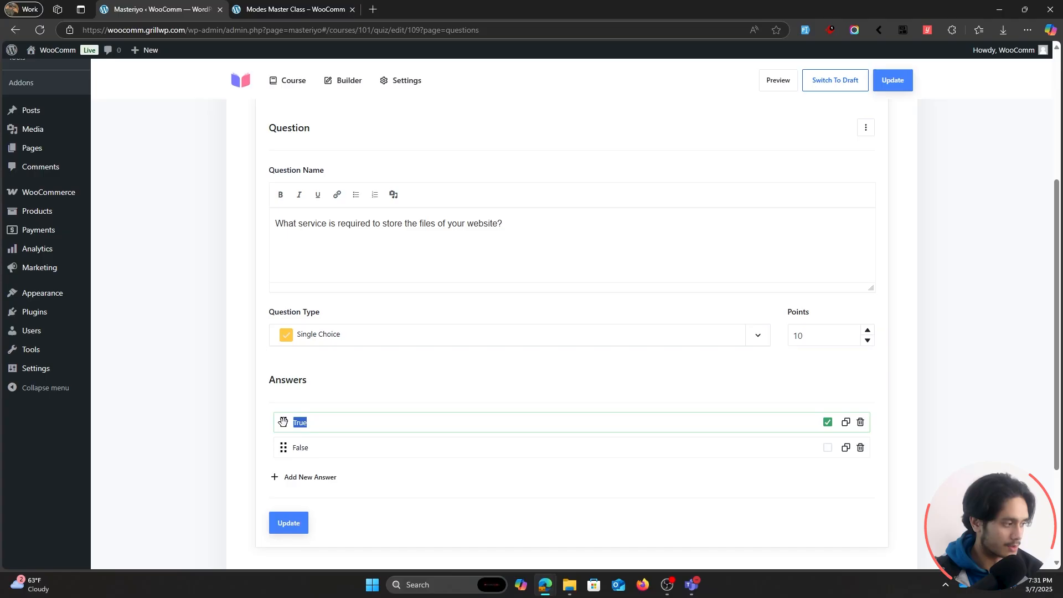
text(Hosting)
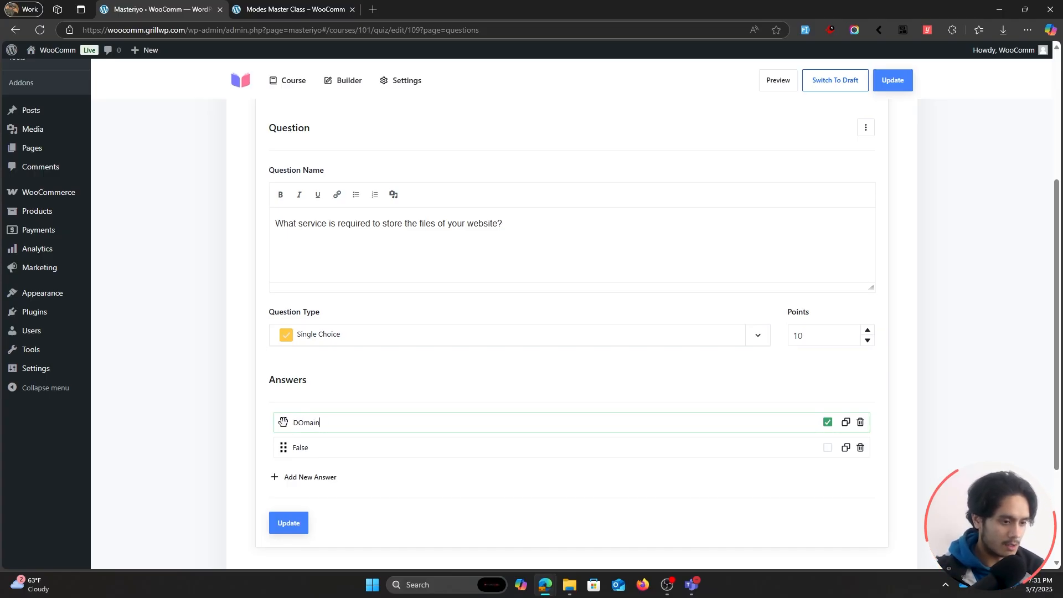
key(ctrl+BackSpace)
text(Hosting)
key(ctrl+BackSpace)
text(Hosting)
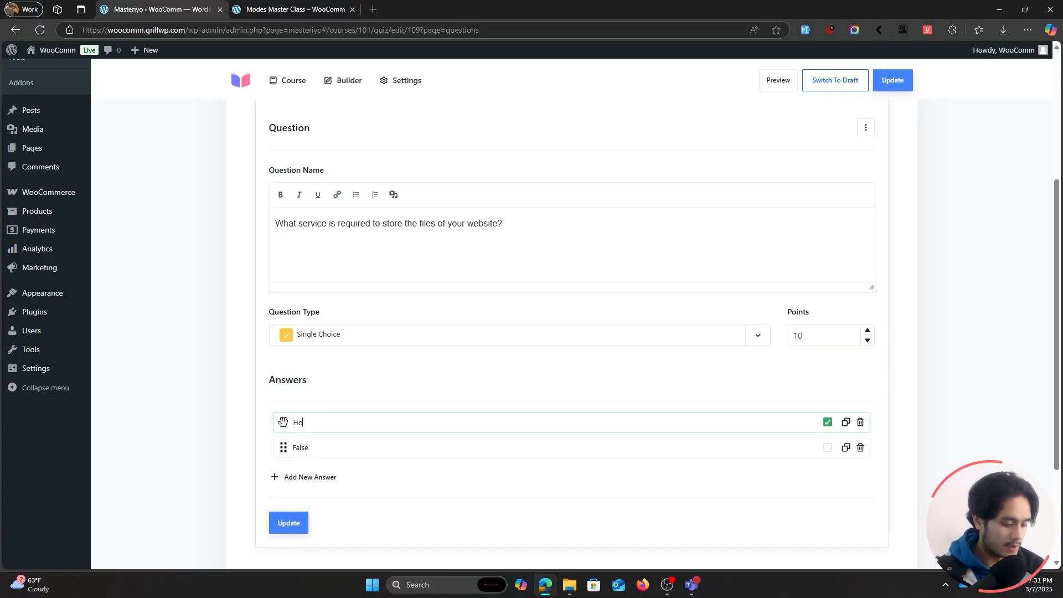
double_click(299, 447)
text(Domain)
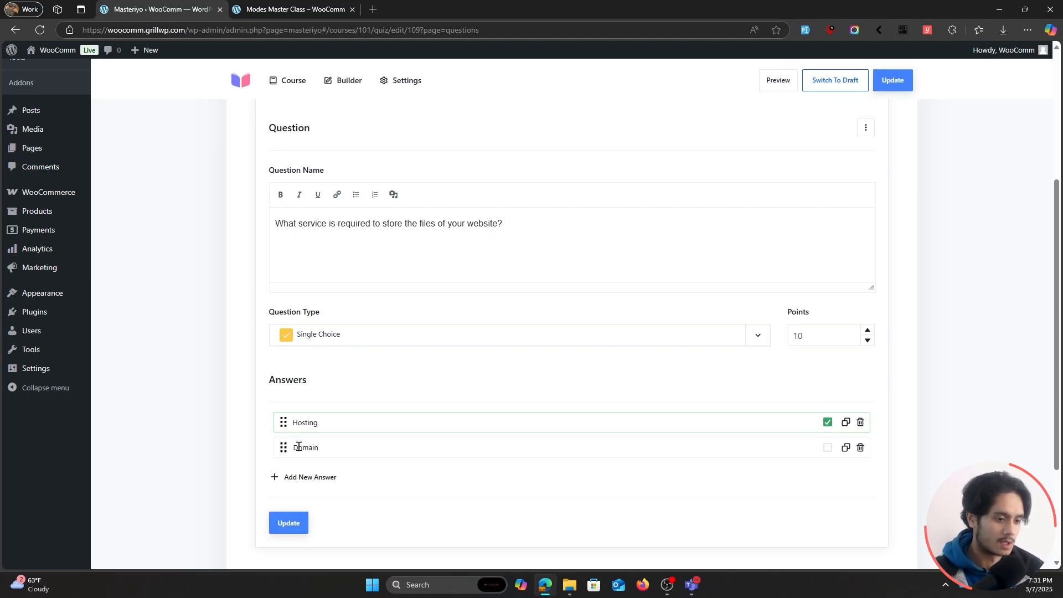
click(304, 477)
triple_click(305, 474)
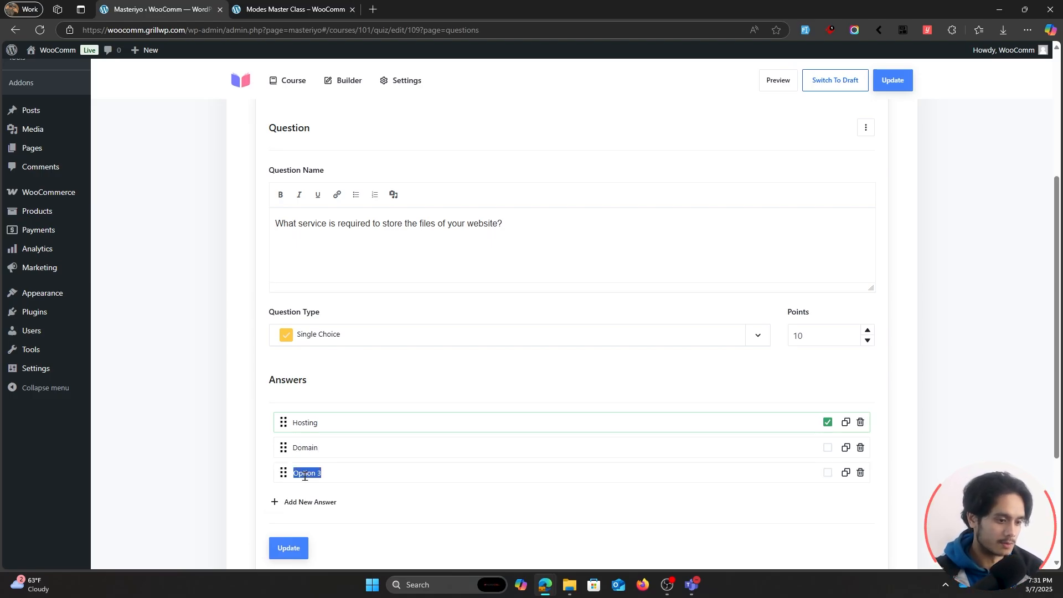
text(Video streaming)
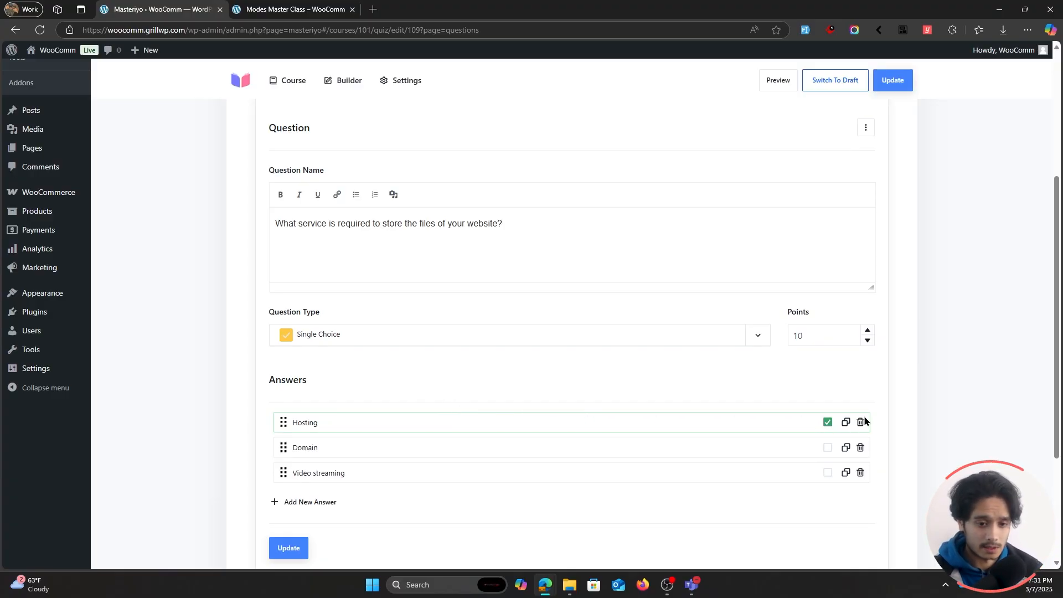
Keep Hosting marked as the correct answer, move it below Domain, and save the question.
click(827, 422)
click(827, 457)
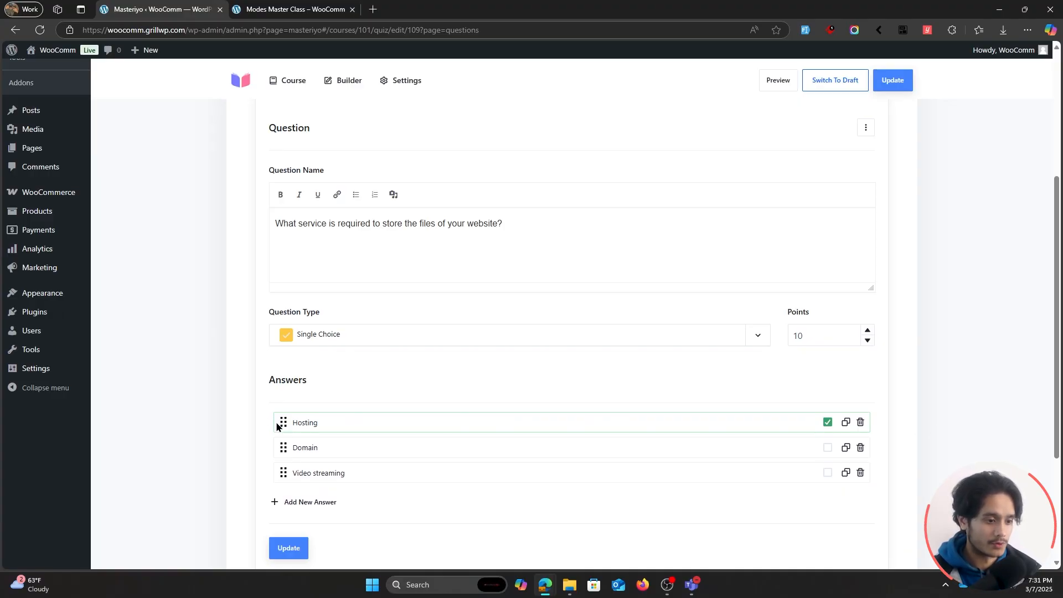
mouse_move(282, 422)
mouse_down()
mouse_move(282, 452)
mouse_move(280, 435)
mouse_up()
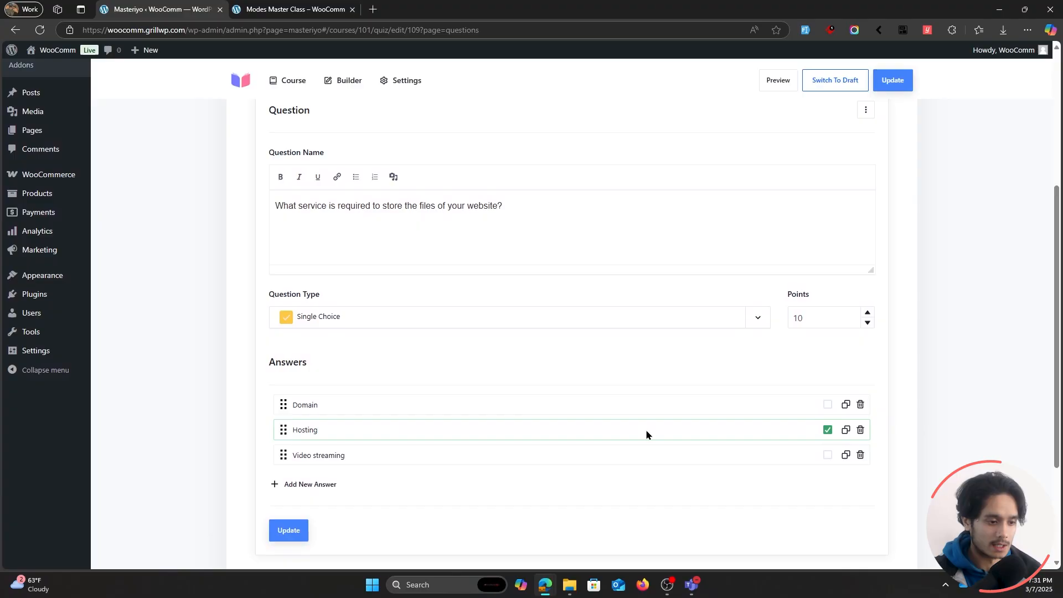
scroll(646, 430, down, 1)
click(288, 474)
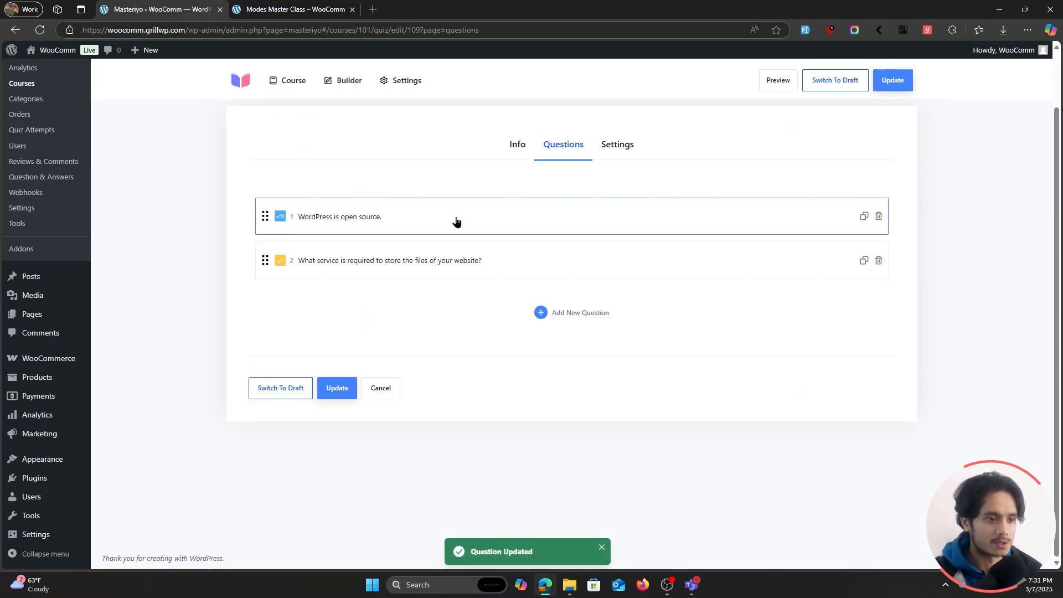
Add a third question named "Which of these plugins are page builders?" with the question type Multiple Choice.
click(556, 314)
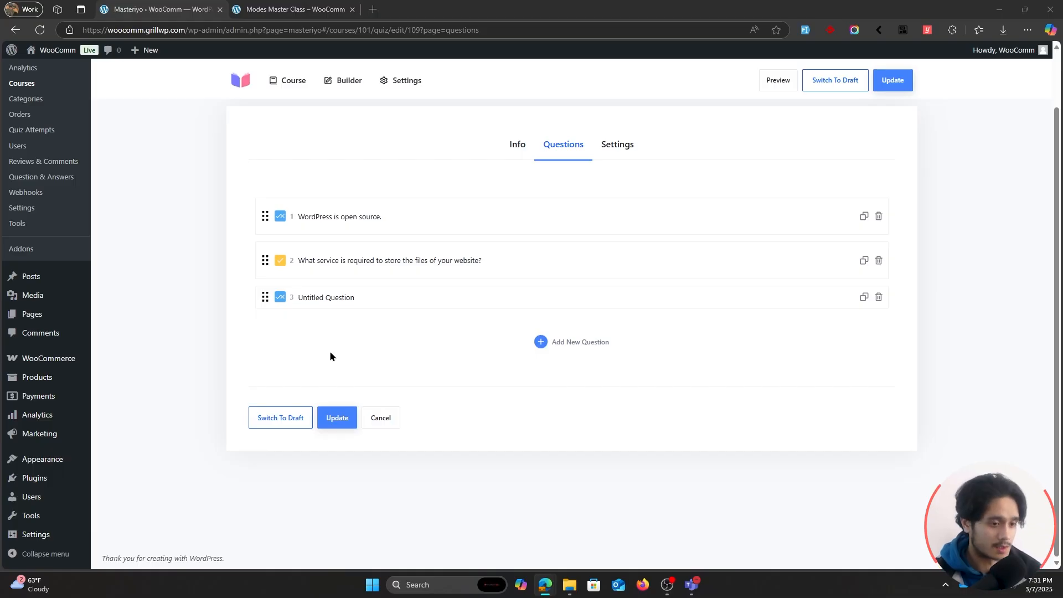
click(458, 299)
scroll(467, 462, down, 3)
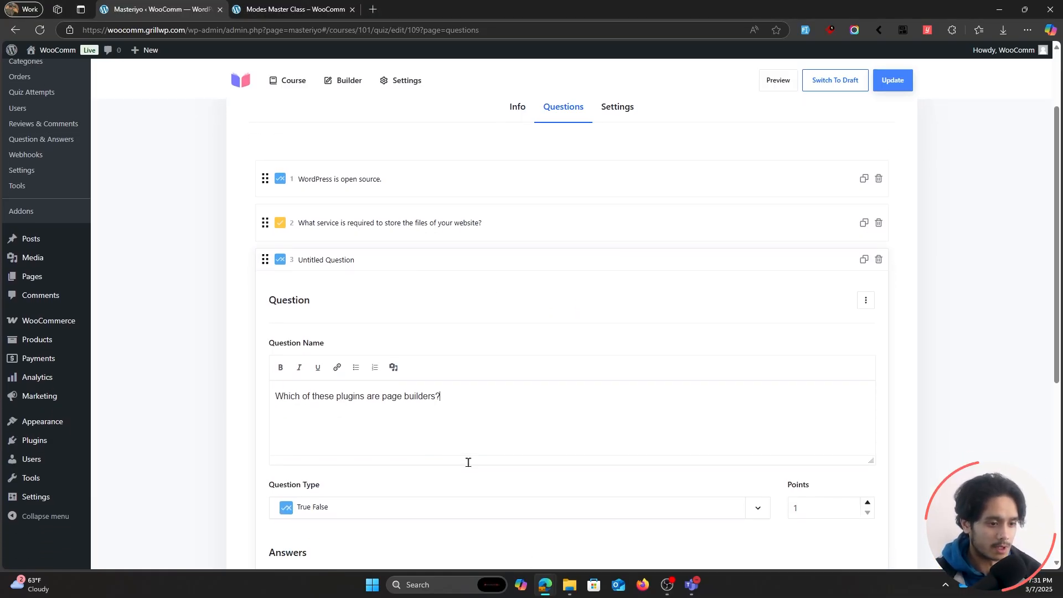
click(398, 379)
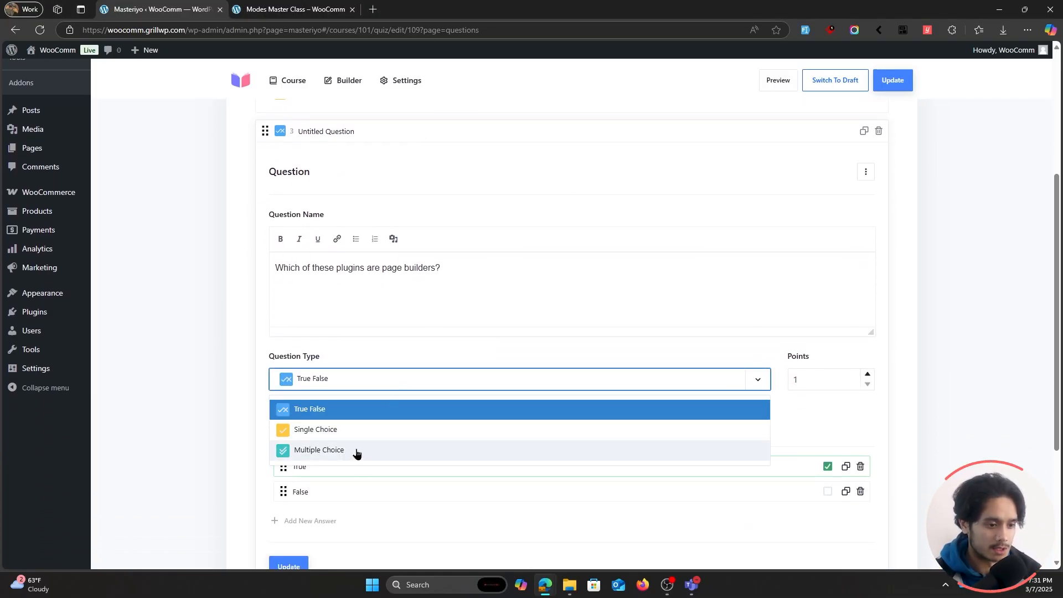
click(356, 451)
Enter "Elementor", "Blockart Blocks" and "Rankmath" as the third question's answers.
scroll(238, 386, down, 2)
double_click(300, 357)
text(Elementor)
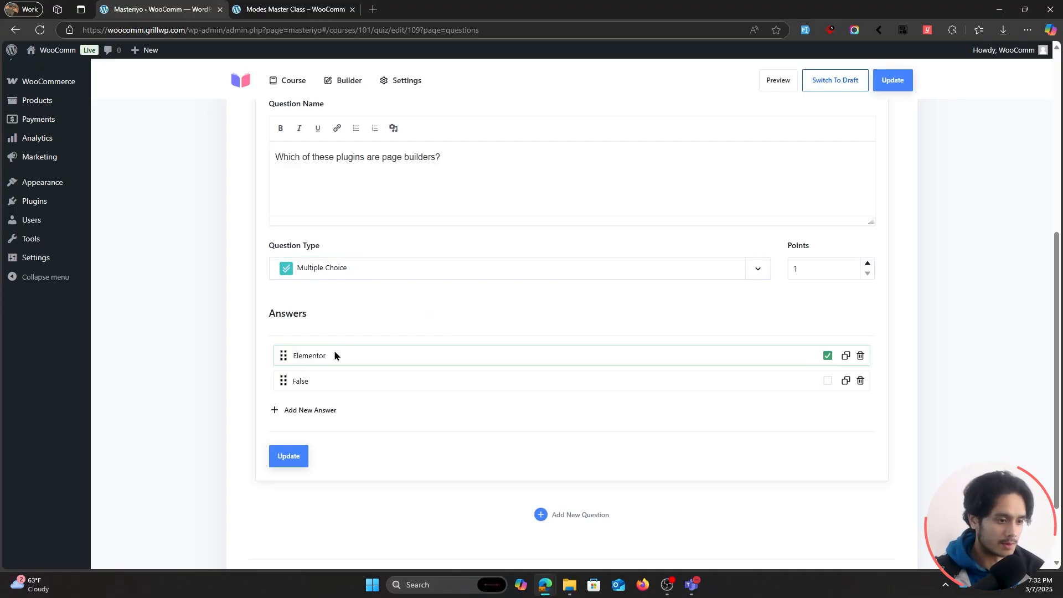
double_click(302, 381)
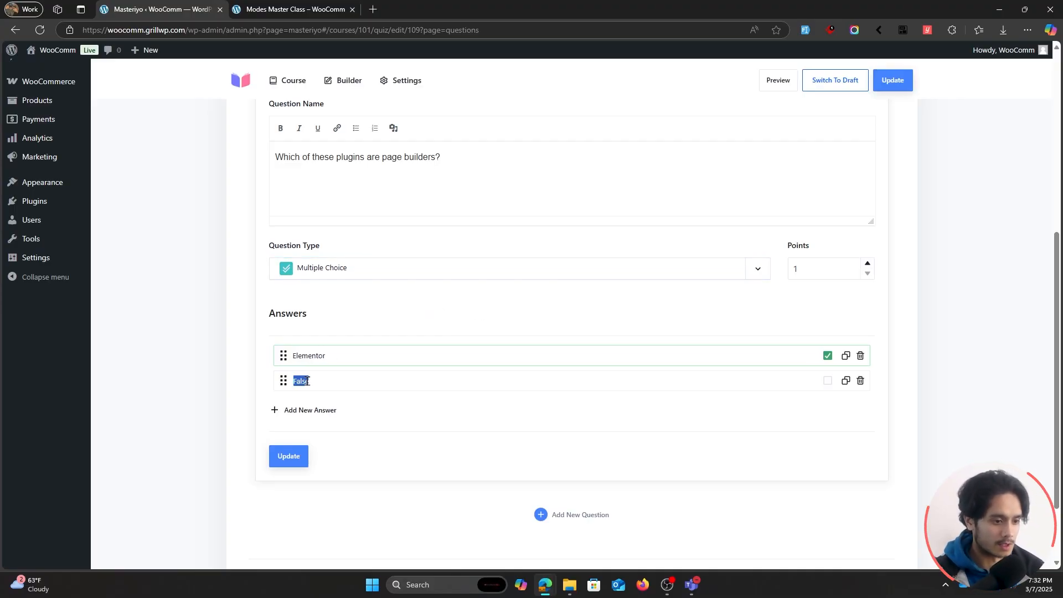
text(Blockart Blocks)
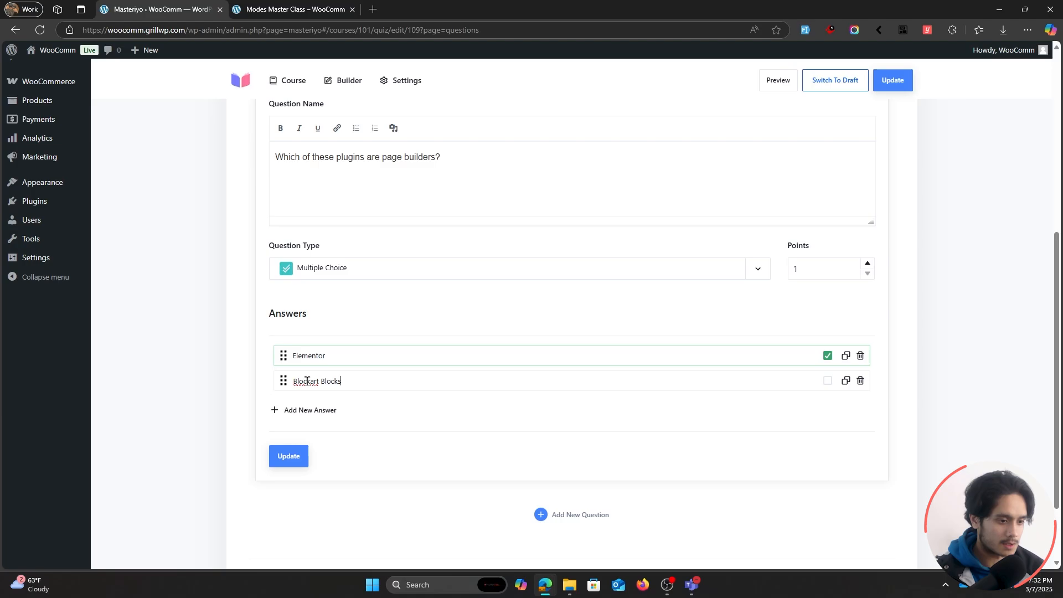
click(311, 409)
triple_click(311, 407)
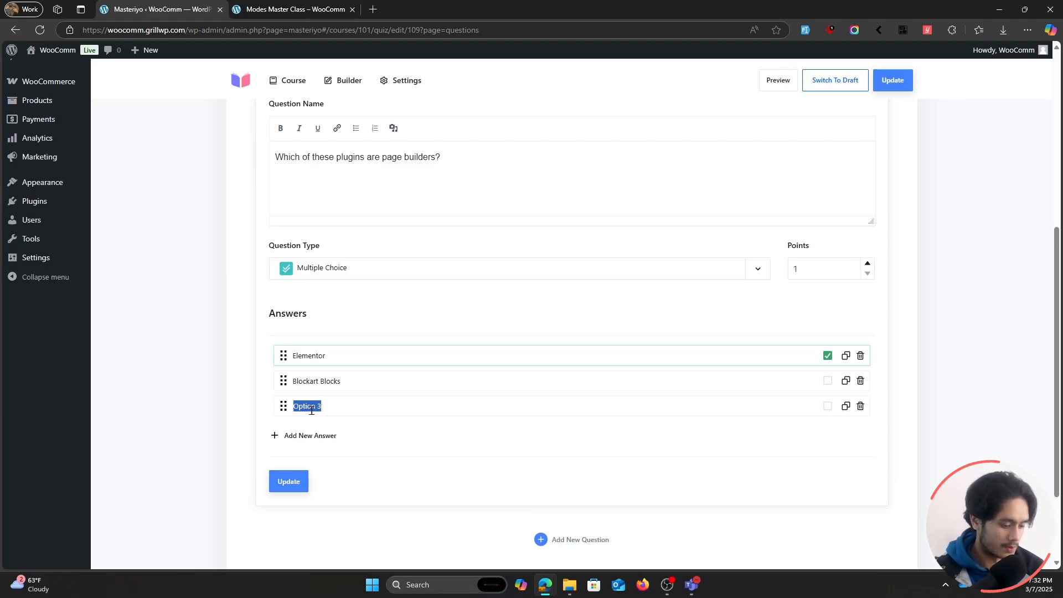
text(Rankmath)
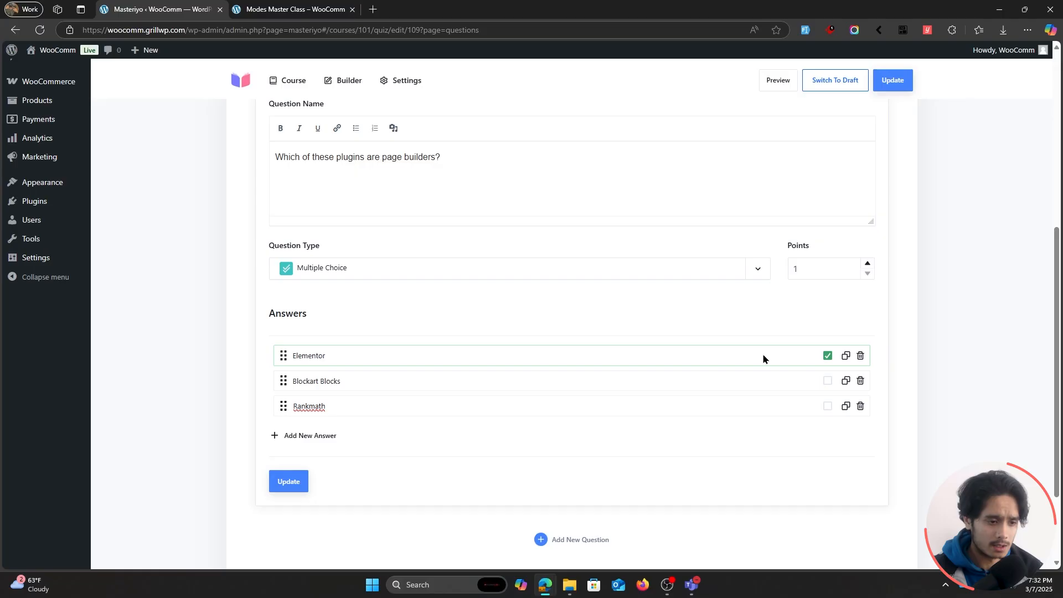
Mark Blockart Blocks as a correct answer alongside Elementor and set the question's points to 10.
click(827, 382)
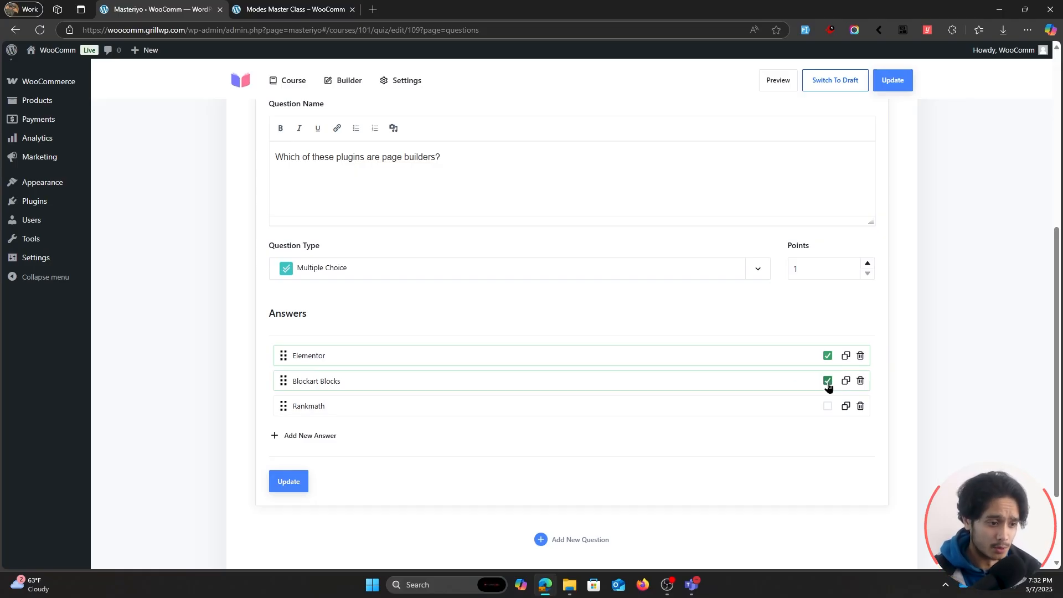
double_click(797, 269)
text(10)
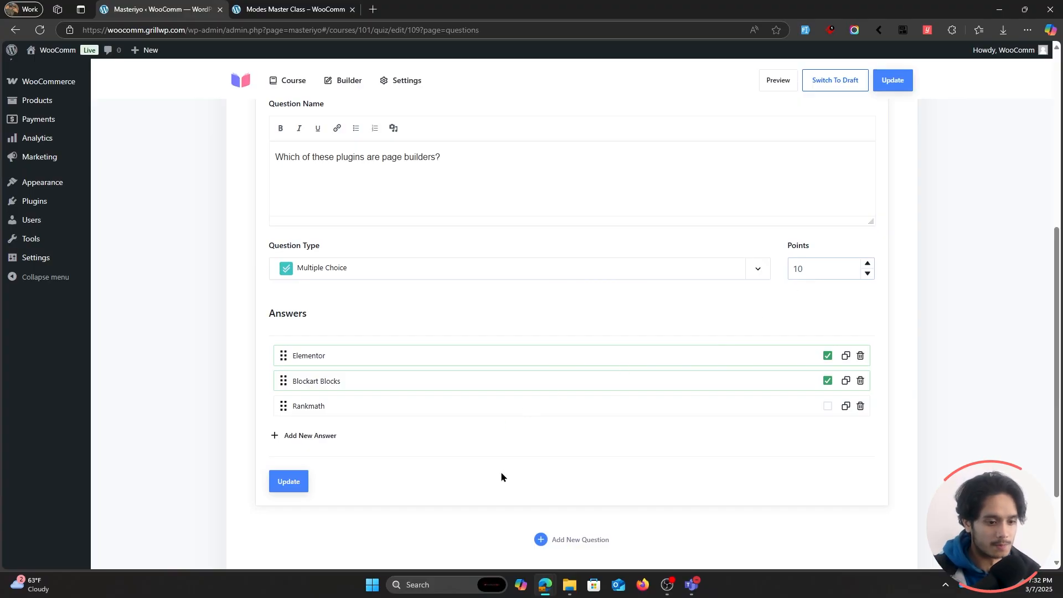
Save the page builders question and collapse it.
click(288, 481)
scroll(327, 321, up, 5)
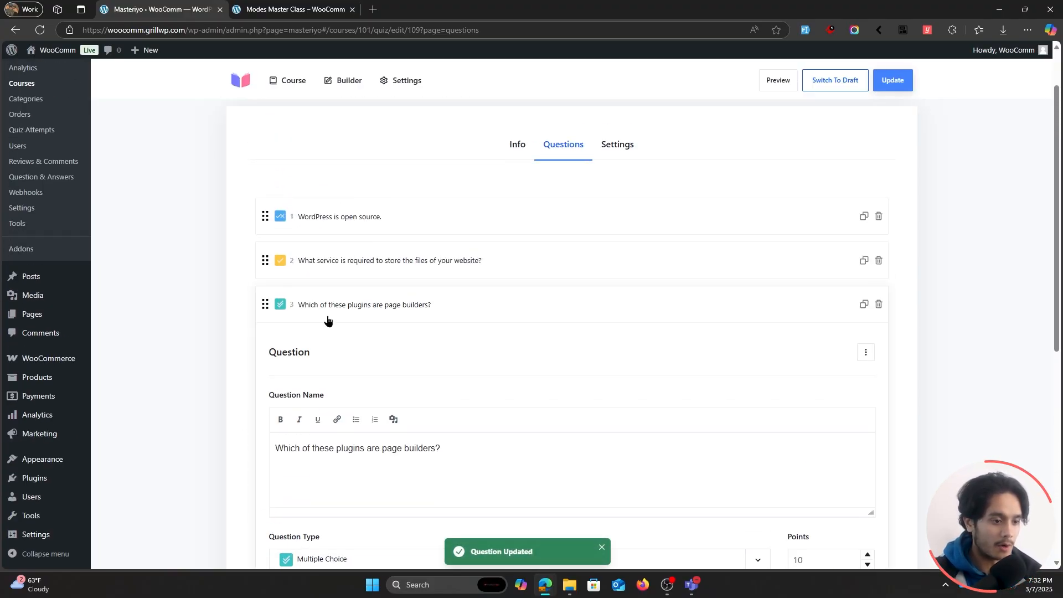
click(340, 308)
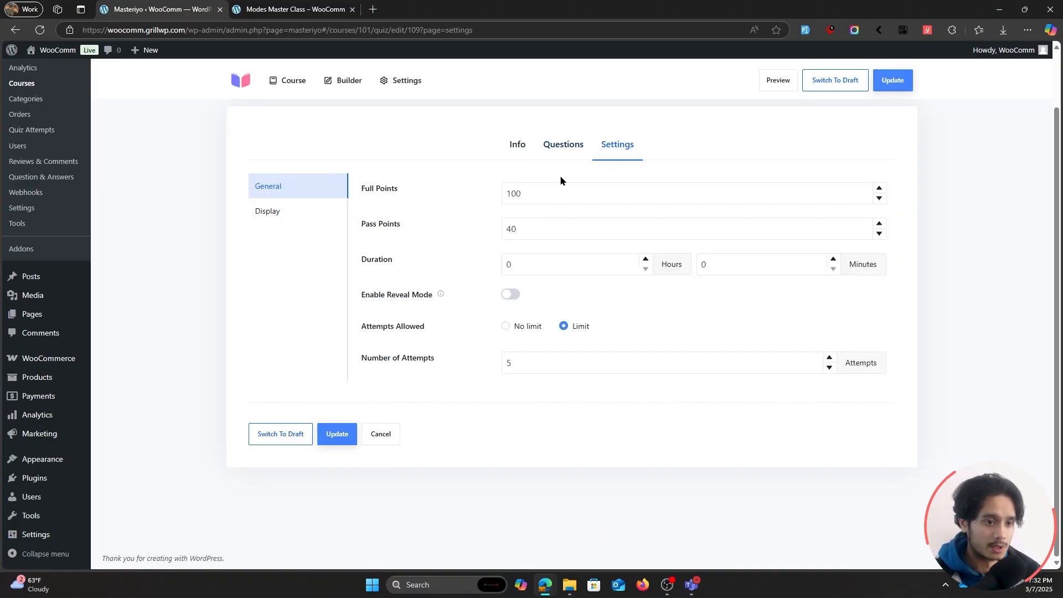
In the quiz's general settings, set the full points to 30 and the pass points to 15.
drag(548, 191, 440, 193)
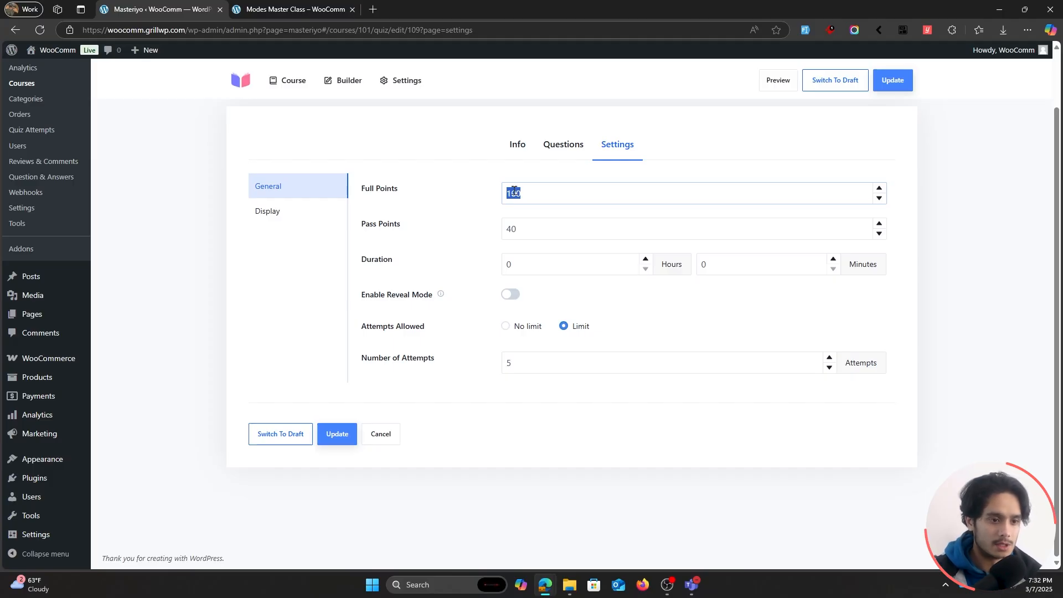
text(30)
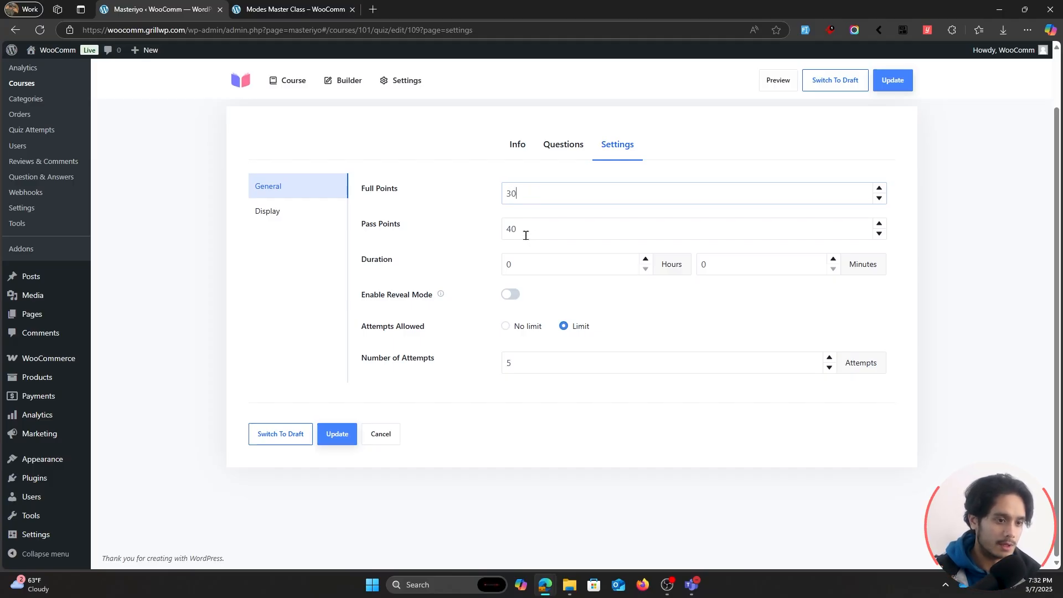
key(Tab)
text(15)
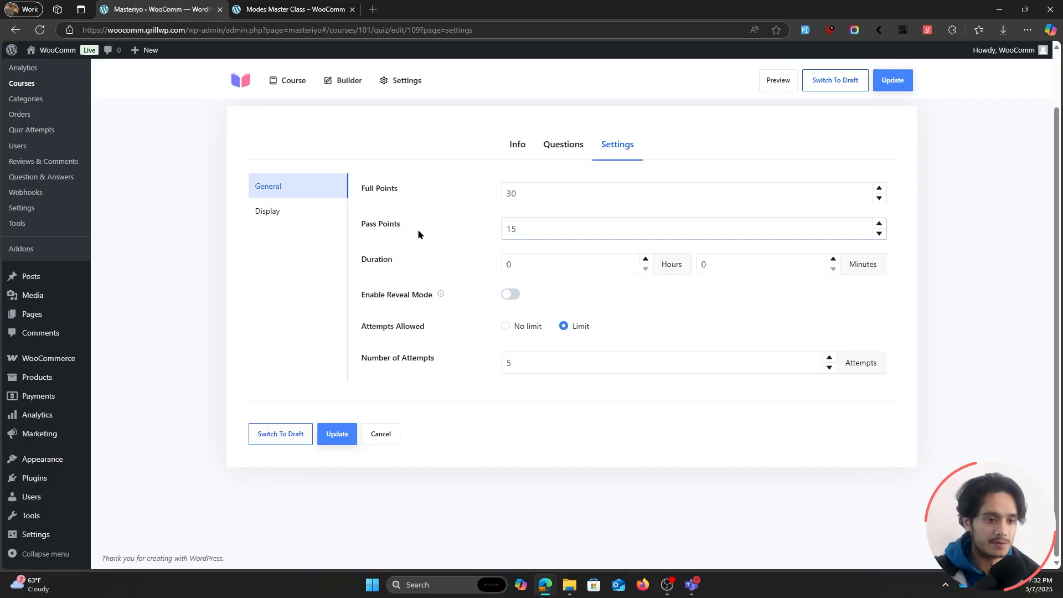
click(573, 248)
Enable reveal mode for the quiz and save the quiz.
click(509, 296)
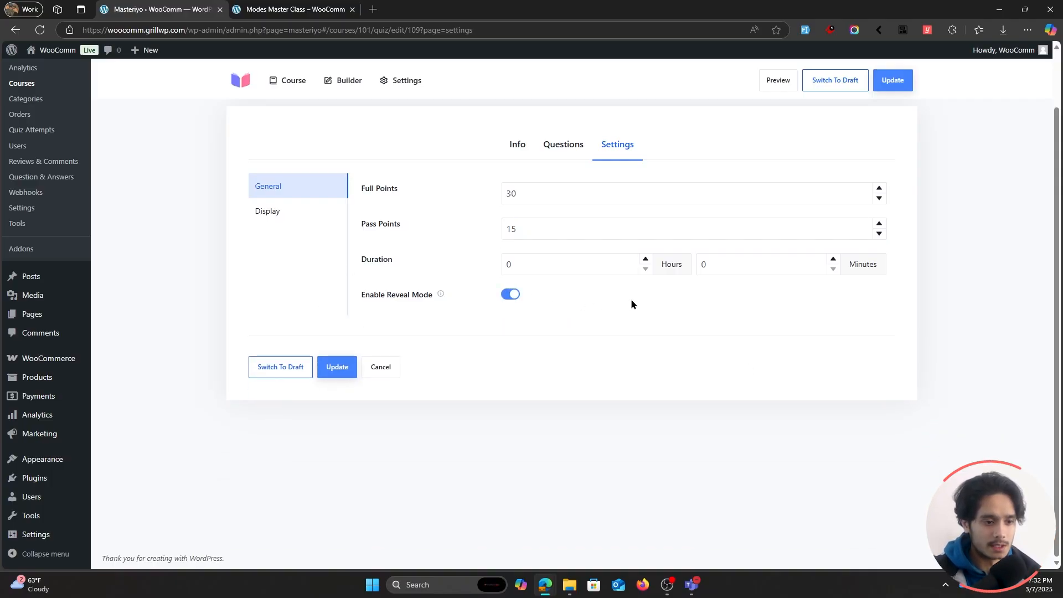
click(514, 298)
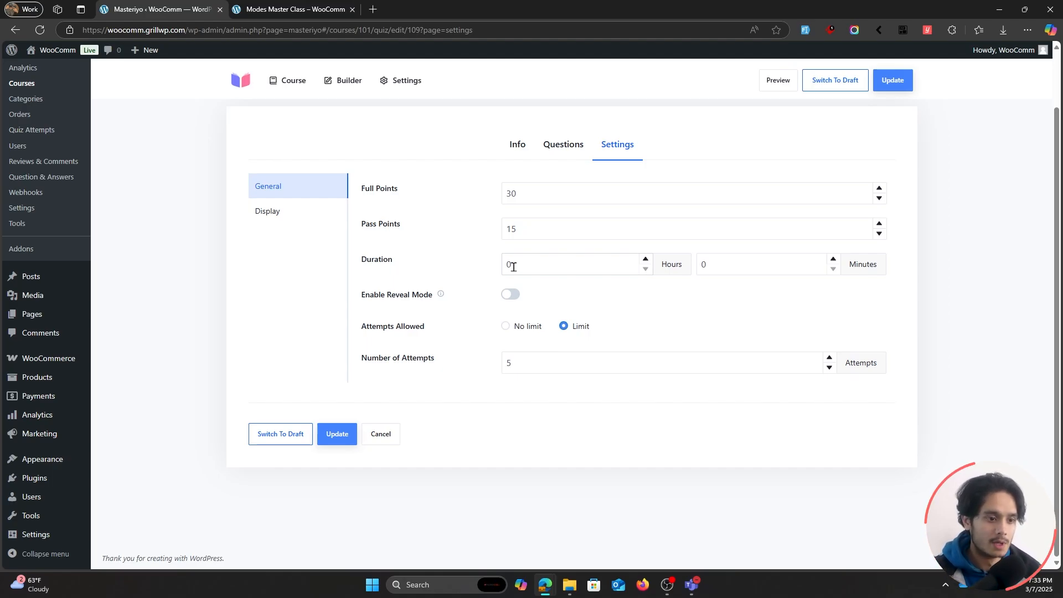
click(510, 294)
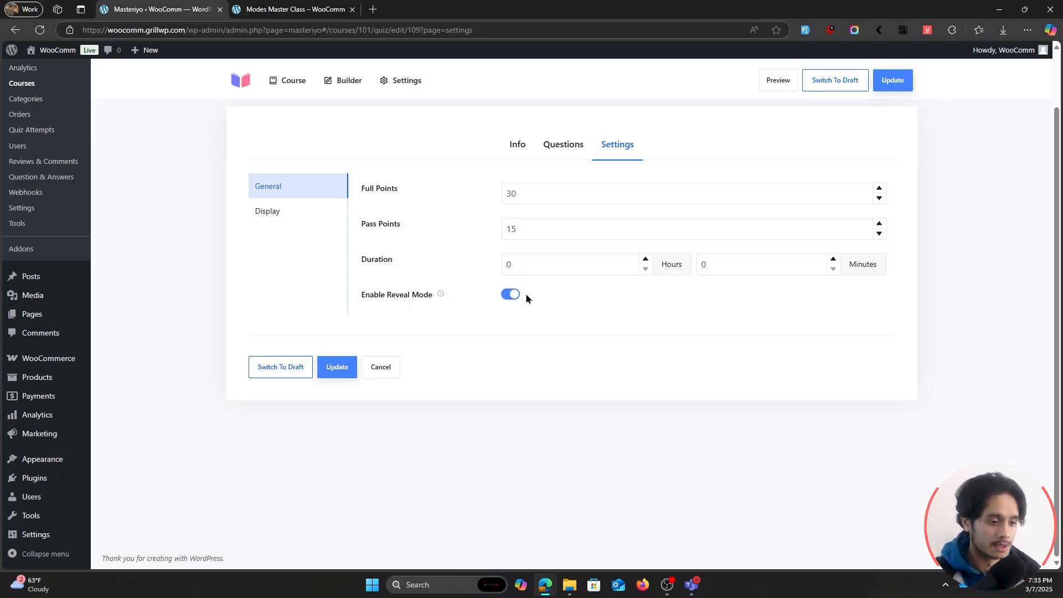
click(337, 367)
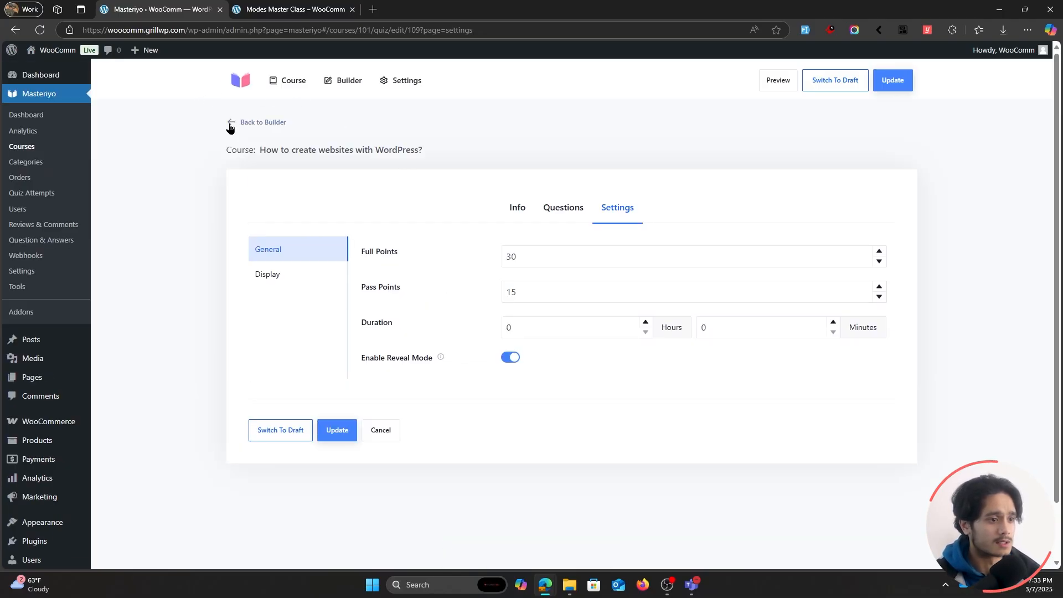
Return to the course builder and review the course's sections, lessons and quiz.
click(231, 124)
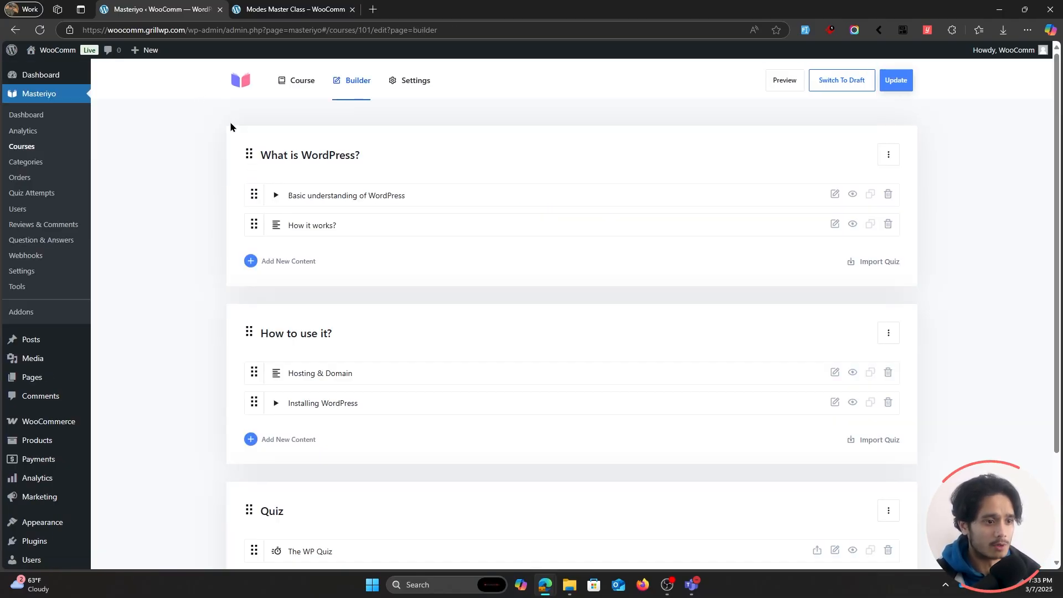
scroll(594, 215, down, 3)
scroll(625, 277, up, 3)
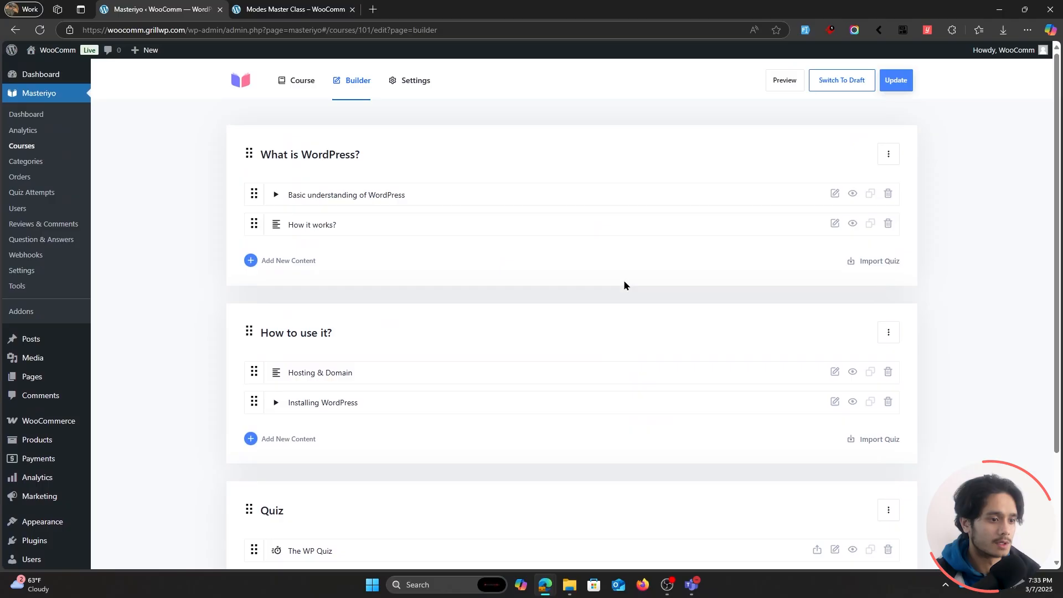
scroll(230, 413, down, 3)
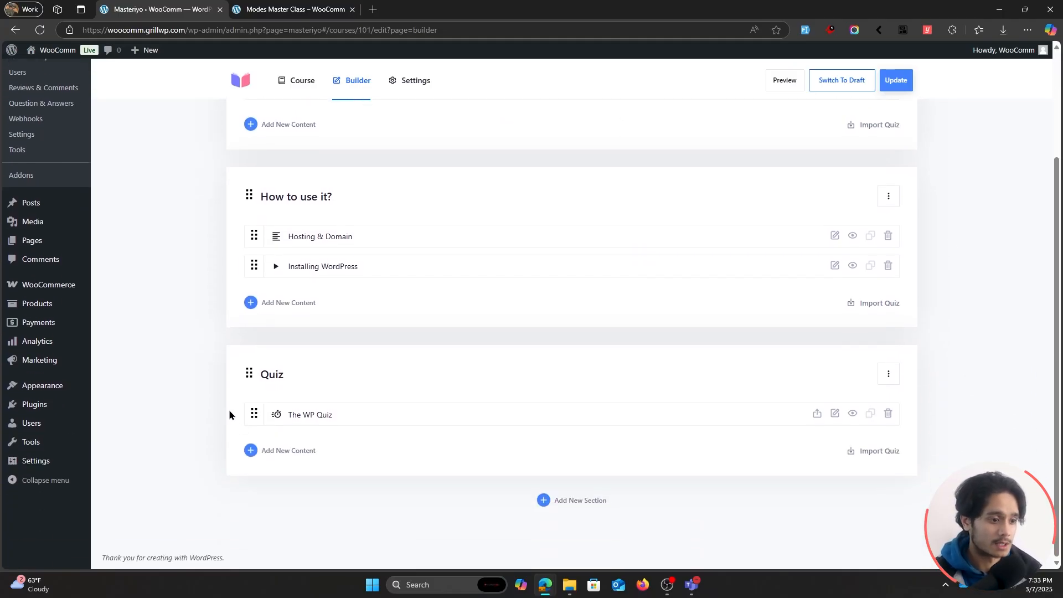
scroll(244, 394, up, 3)
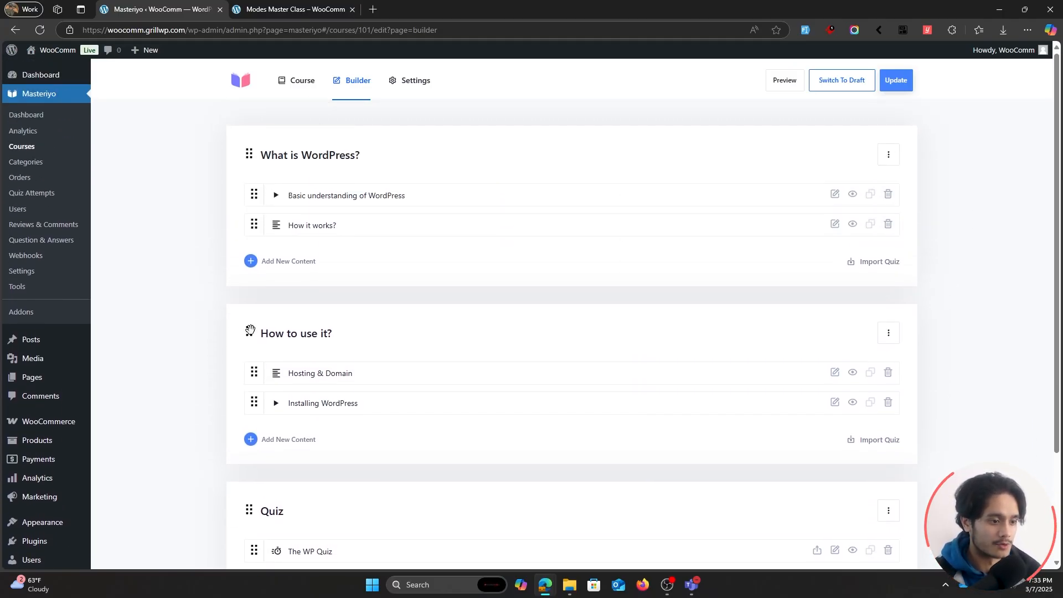
Try out reordering the How to use it? section and put Installing WordPress above Hosting & Domain, updating the course.
drag(250, 331, 254, 139)
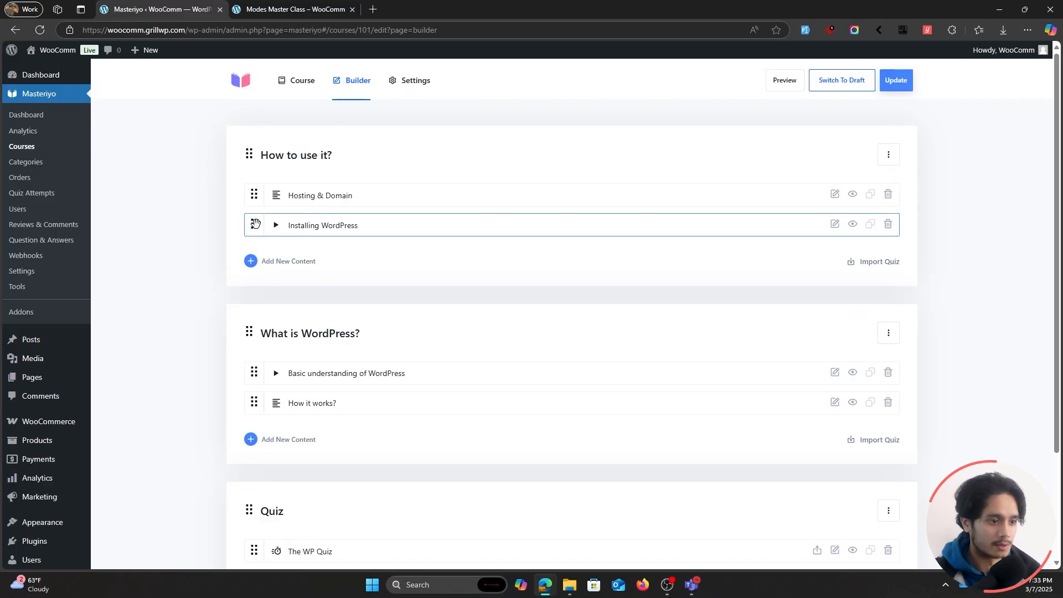
drag(255, 224, 230, 201)
scroll(169, 416, up, 3)
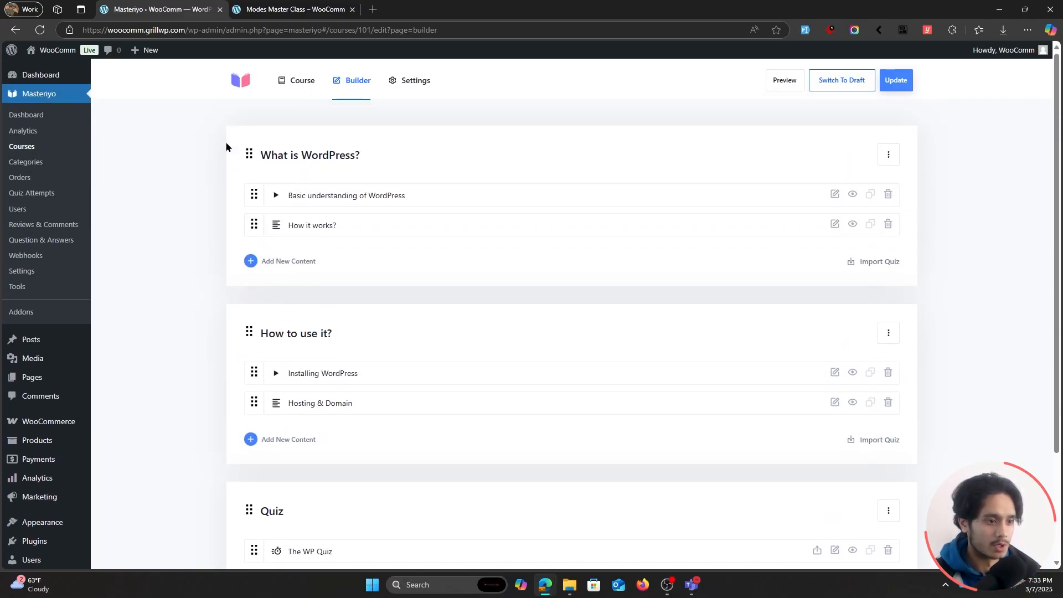
click(890, 79)
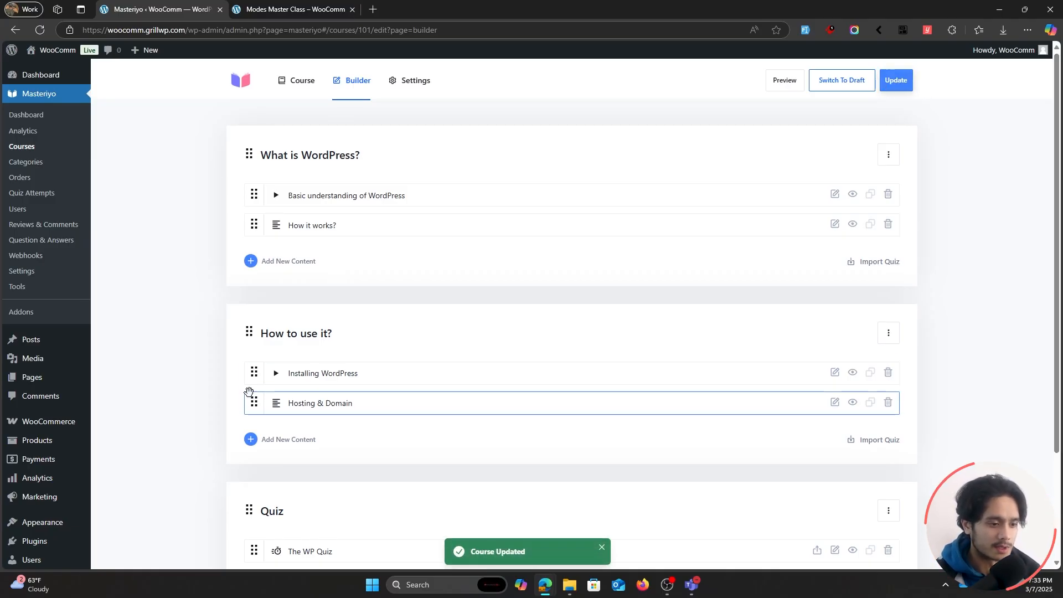
Move the Hosting & Domain lesson back above Installing WordPress and update the course.
drag(249, 392, 249, 366)
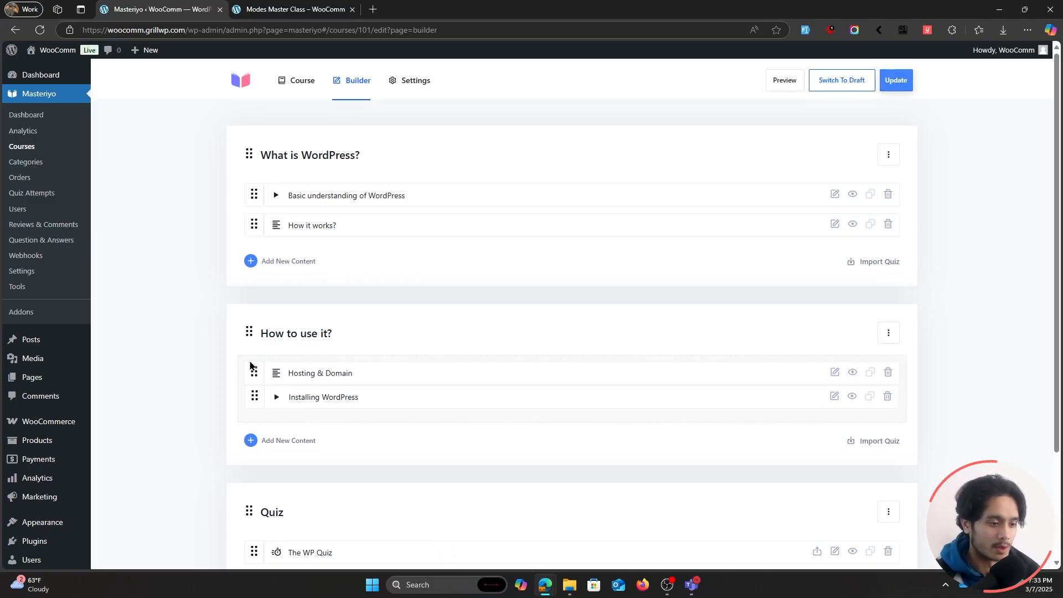
click(894, 84)
In the course's pricing settings, set the pricing option to Paid.
click(415, 89)
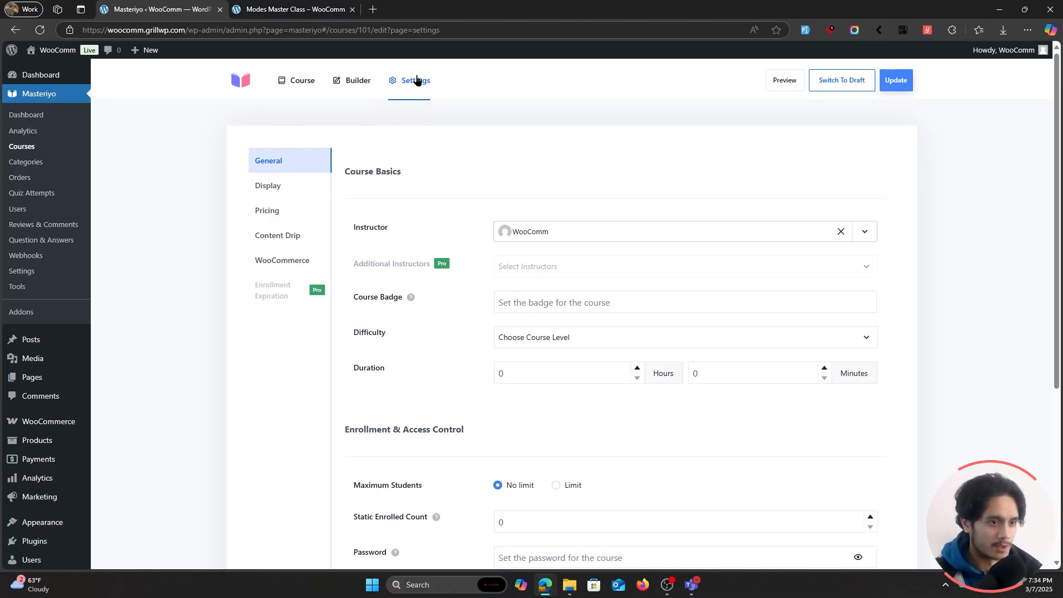
click(279, 211)
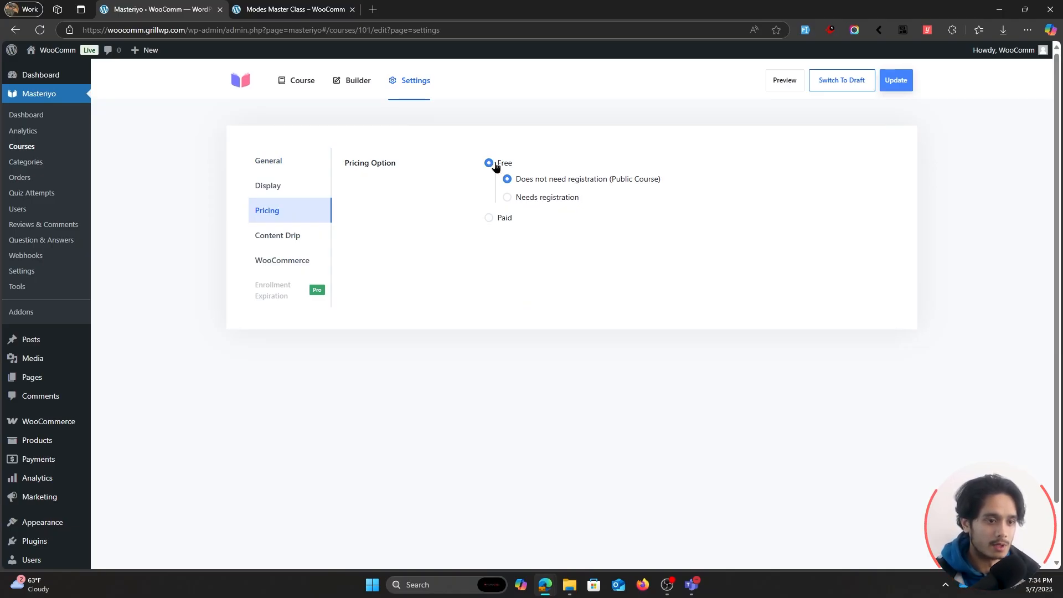
click(507, 198)
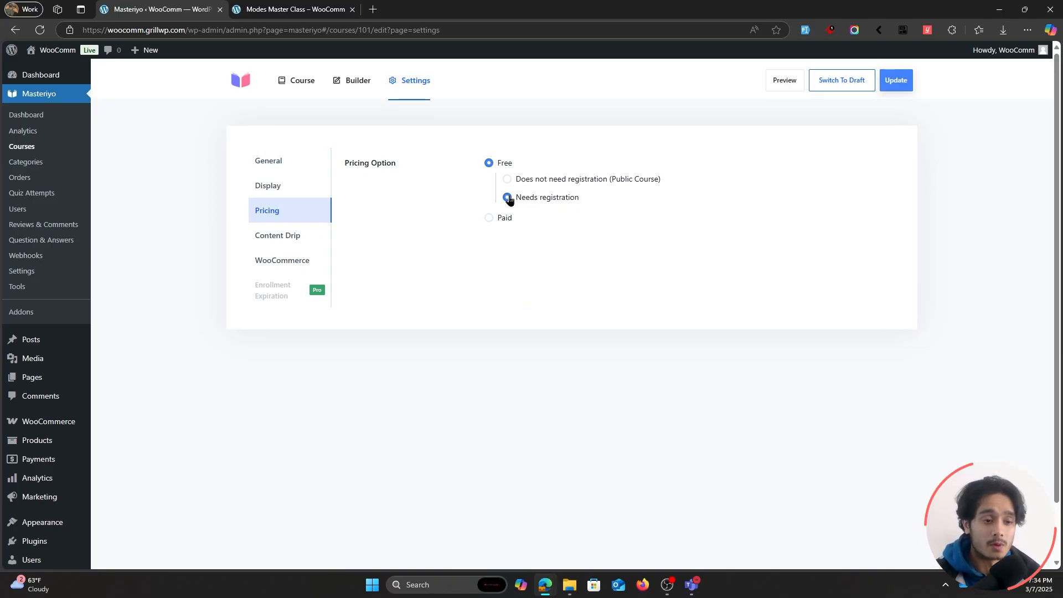
click(499, 220)
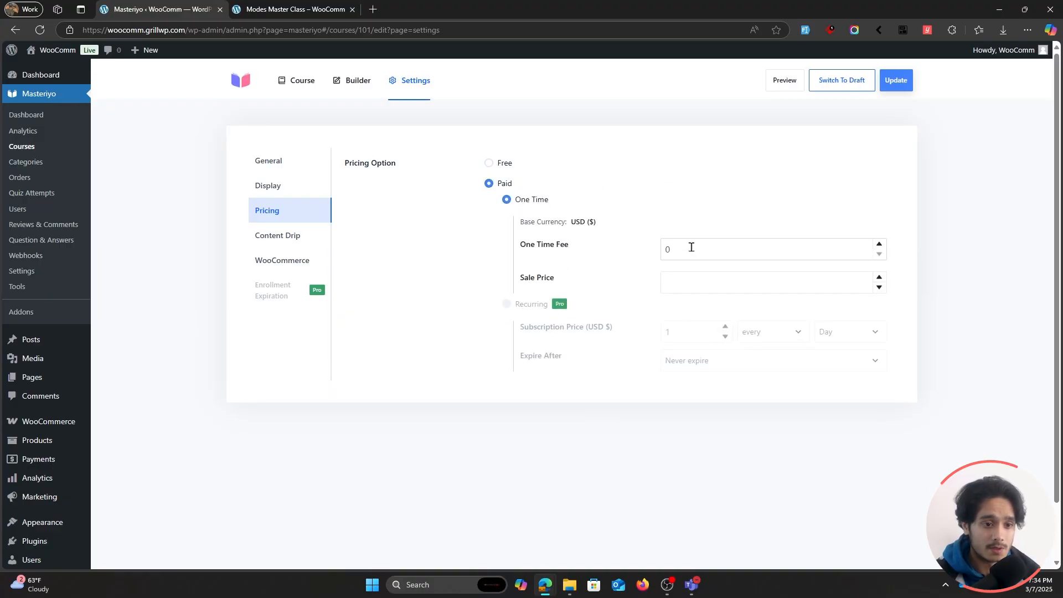
Set the course's one time fee to 10 and its sale price to 6, and update the course.
double_click(690, 247)
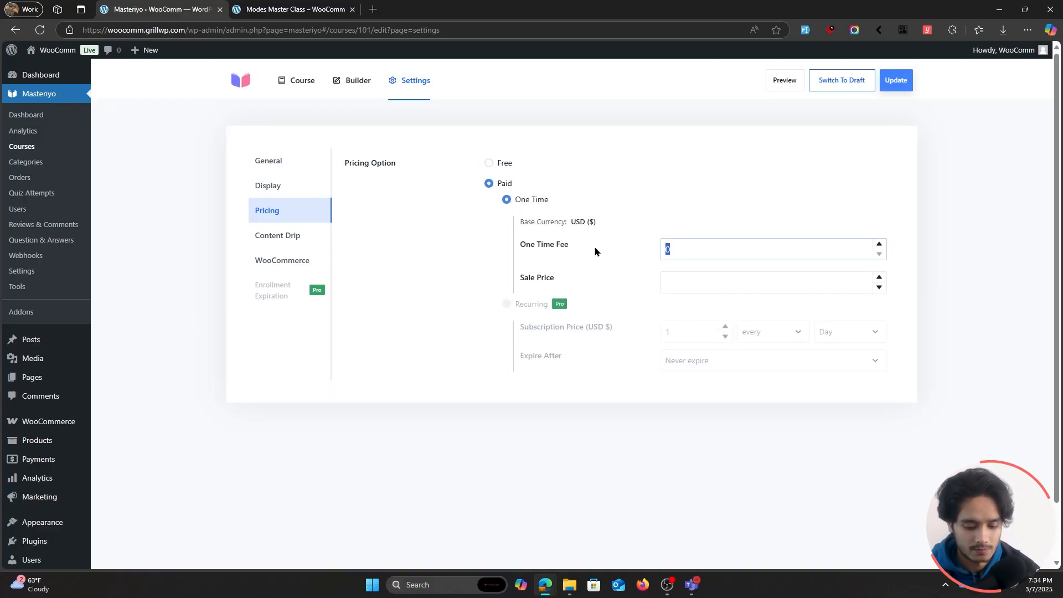
text(10)
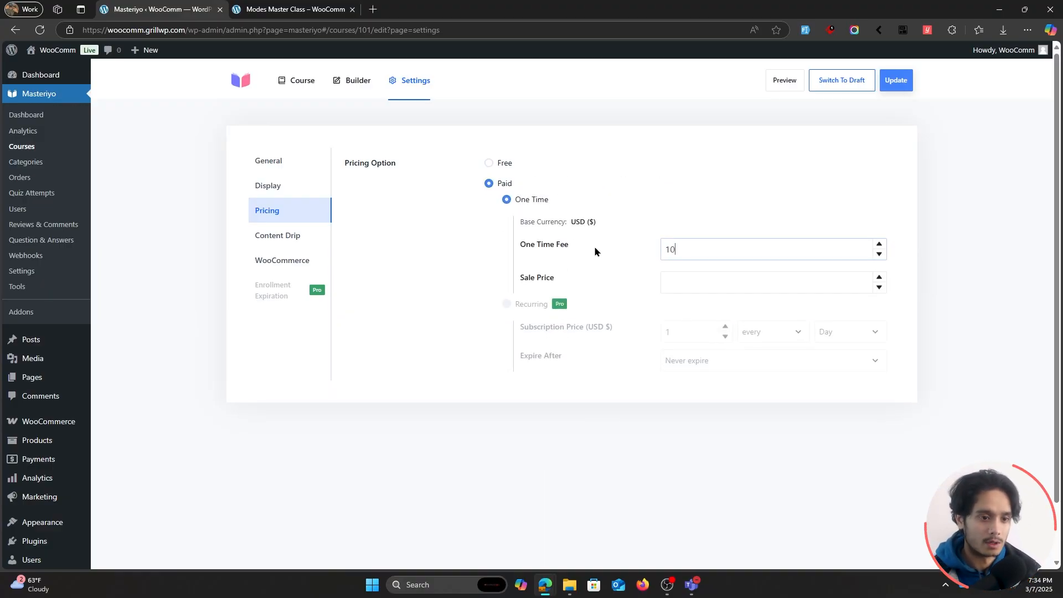
click(679, 279)
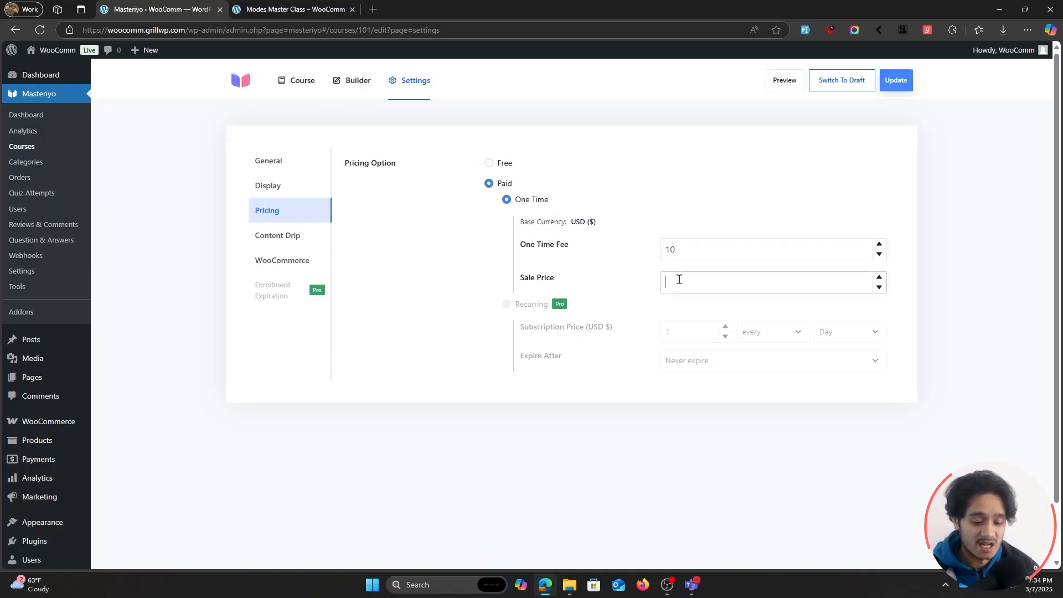
text(6)
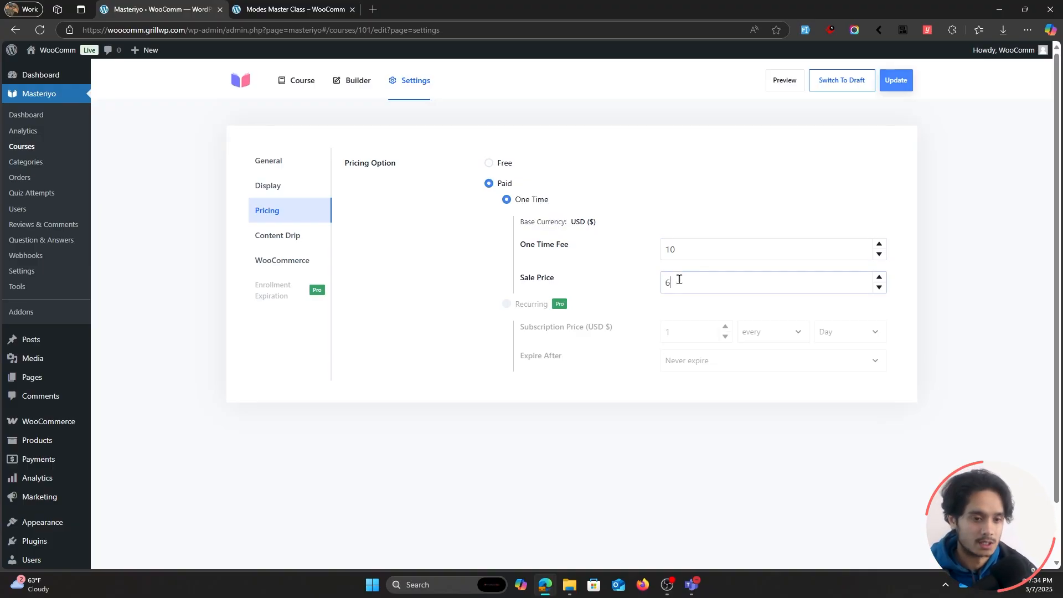
click(639, 237)
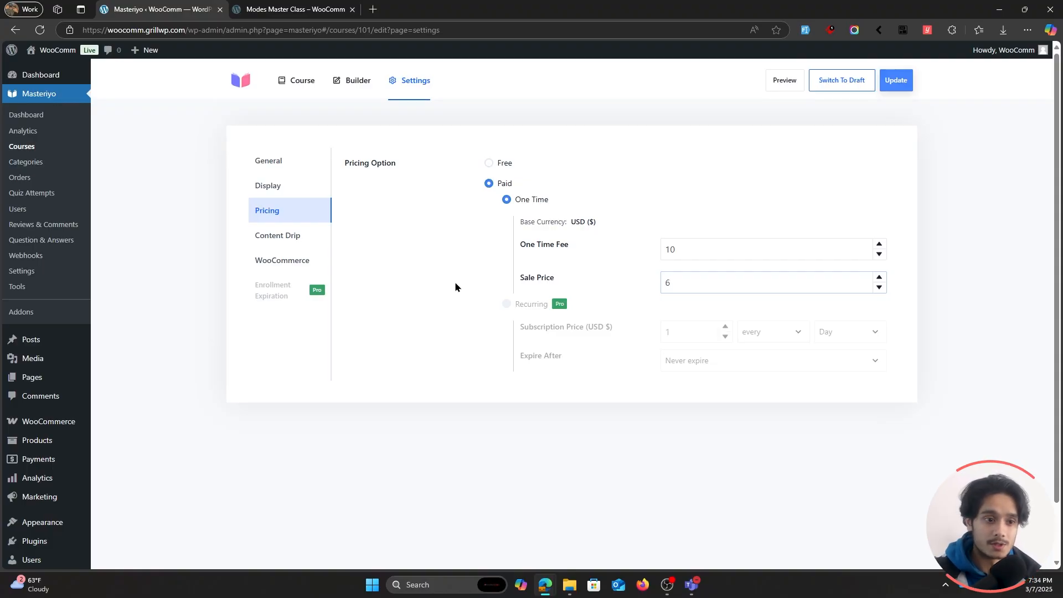
click(901, 84)
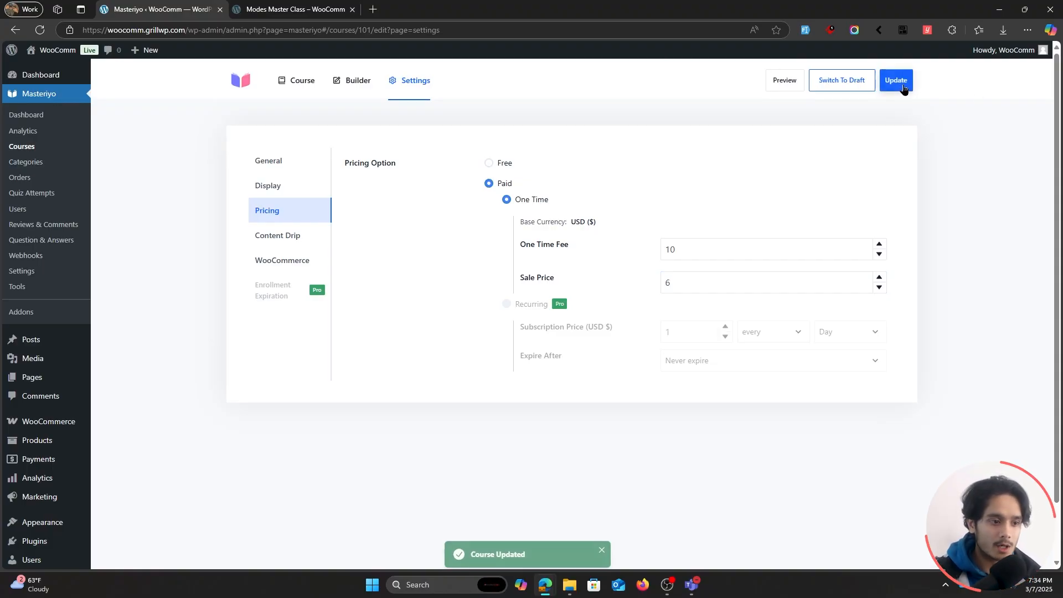
On the live site, open the How to create websites with WordPress? course from the courses listing.
click(293, 10)
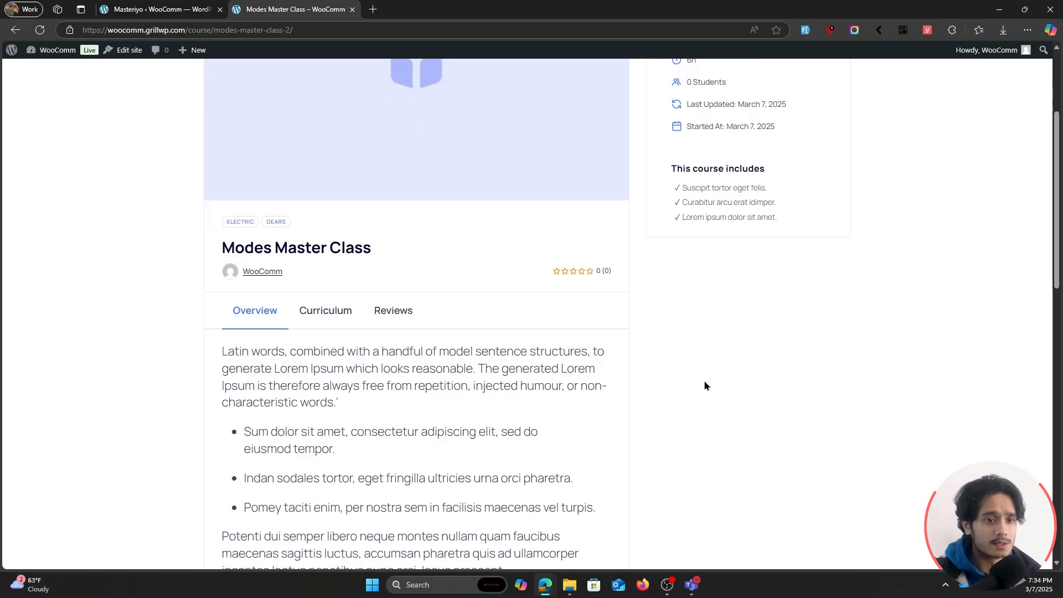
scroll(704, 383, up, 3)
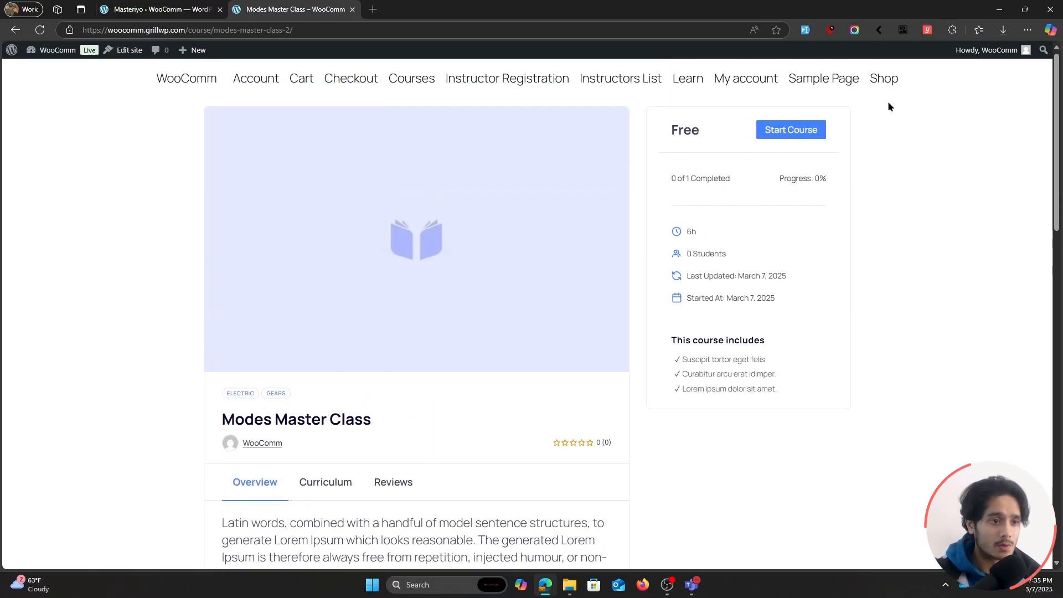
click(400, 82)
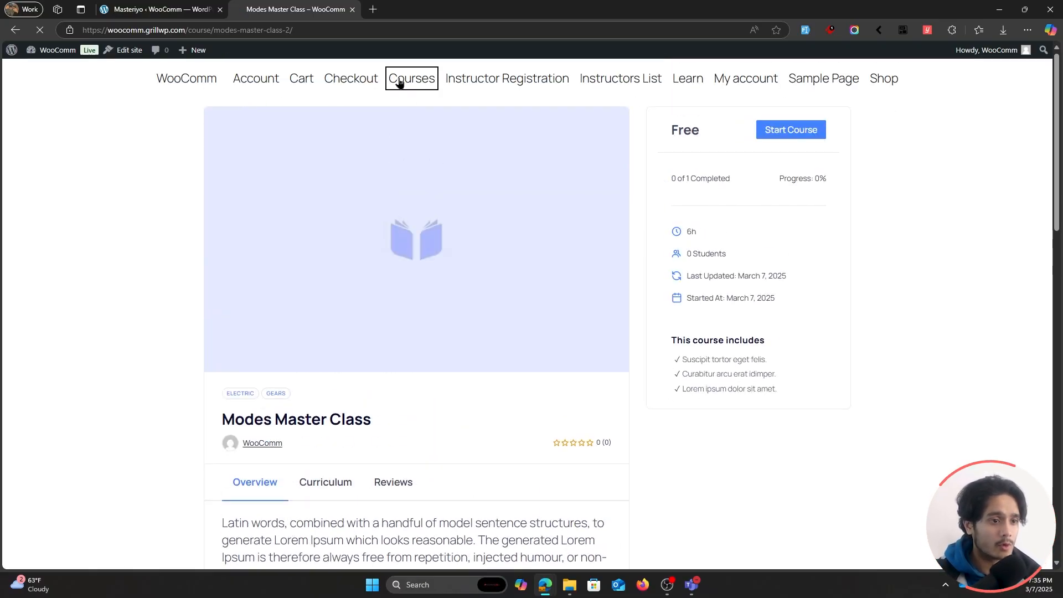
scroll(696, 308, down, 2)
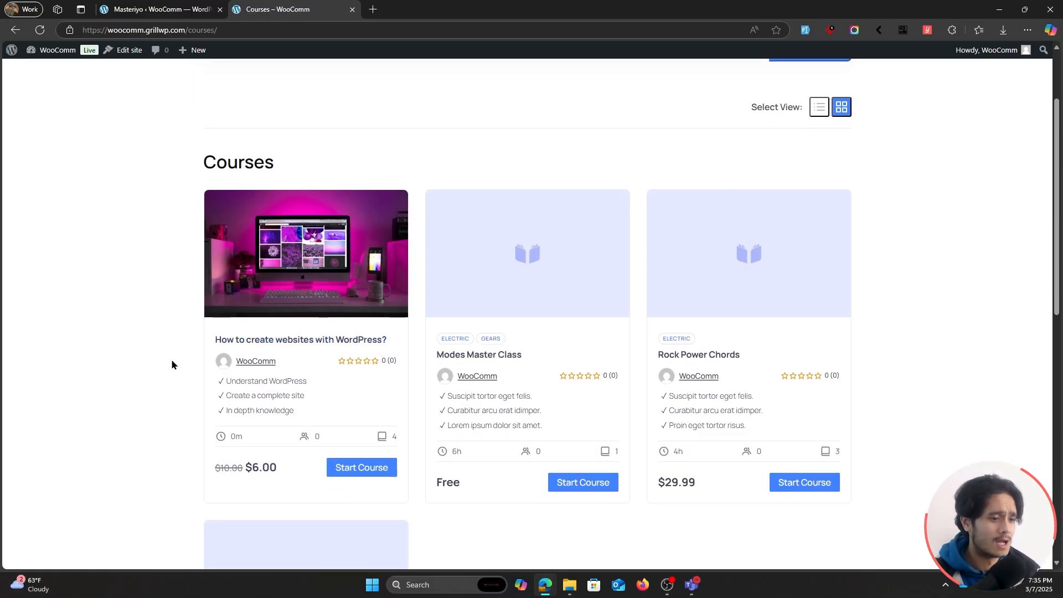
click(271, 340)
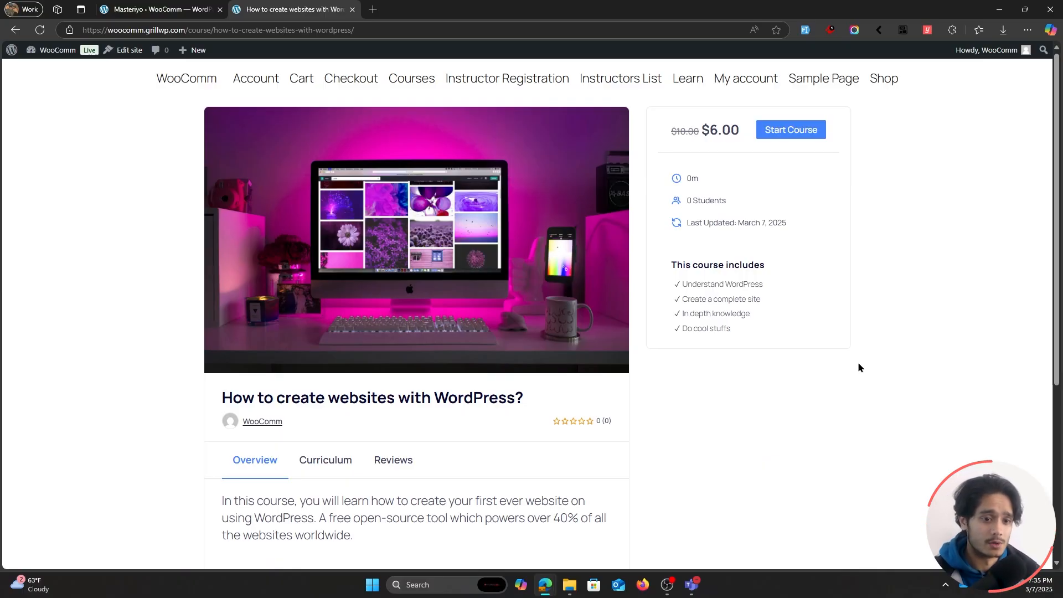
View the course's curriculum and expand the How to use it? and Quiz sections.
scroll(858, 367, down, 3)
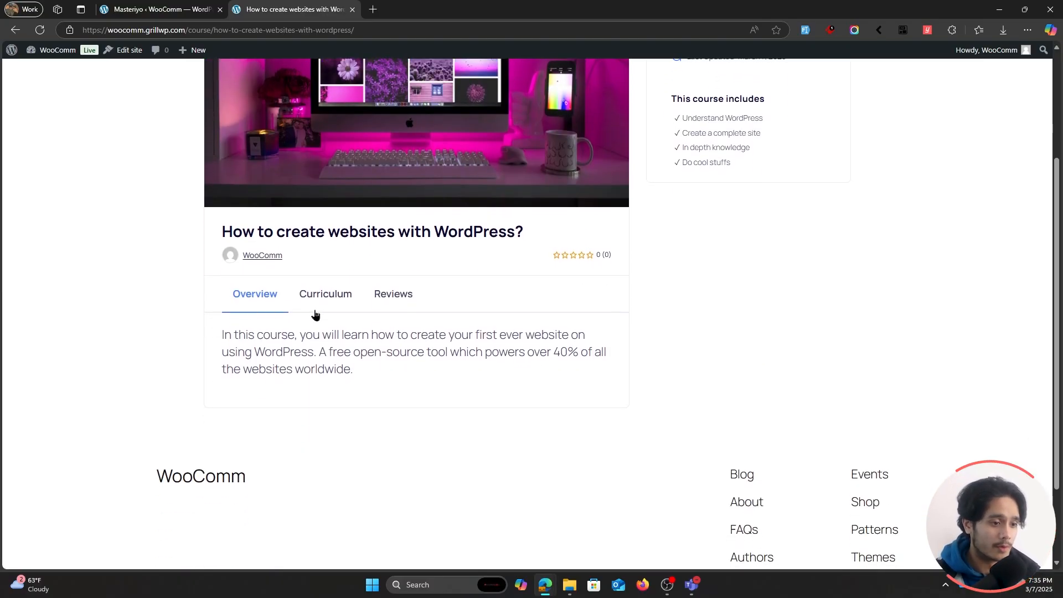
click(340, 308)
scroll(605, 326, down, 2)
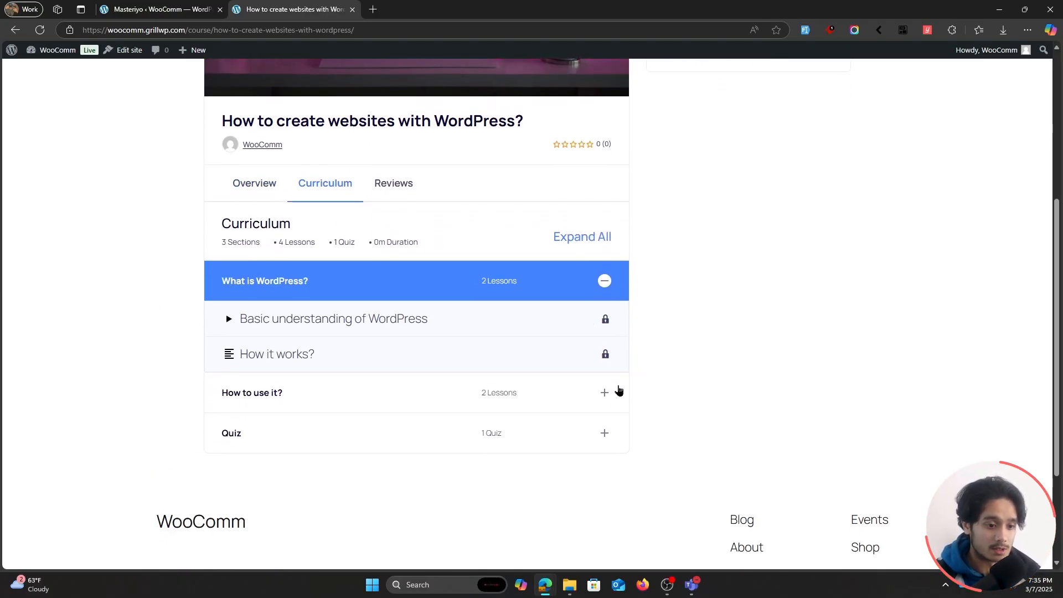
click(610, 394)
click(613, 501)
scroll(613, 501, down, 1)
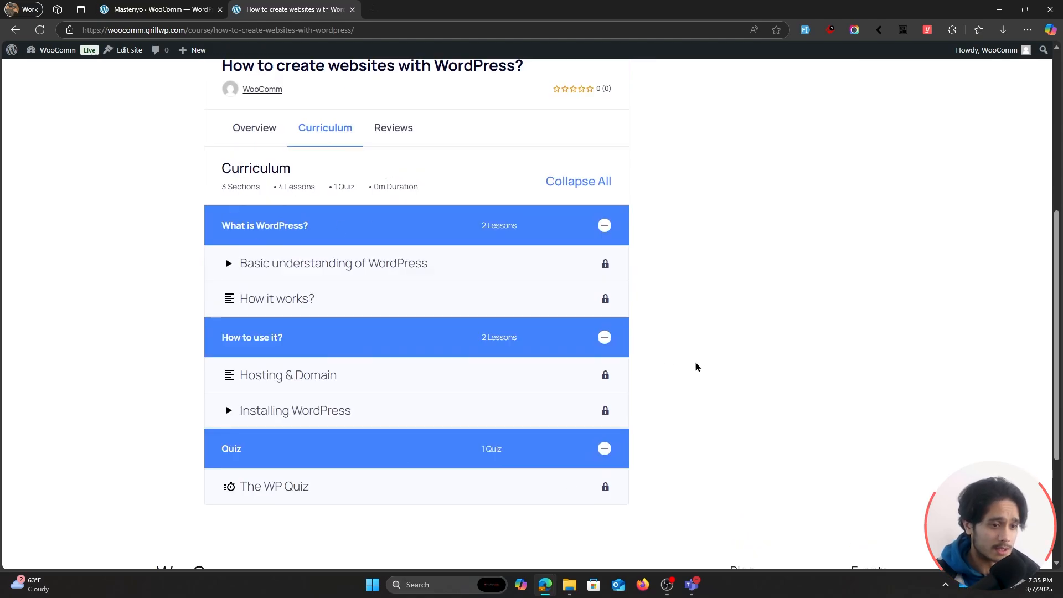
Check the course's reviews, return to the curriculum, and examine the course details and the list of what it includes.
scroll(698, 367, up, 1)
click(385, 191)
click(325, 188)
scroll(859, 399, up, 1)
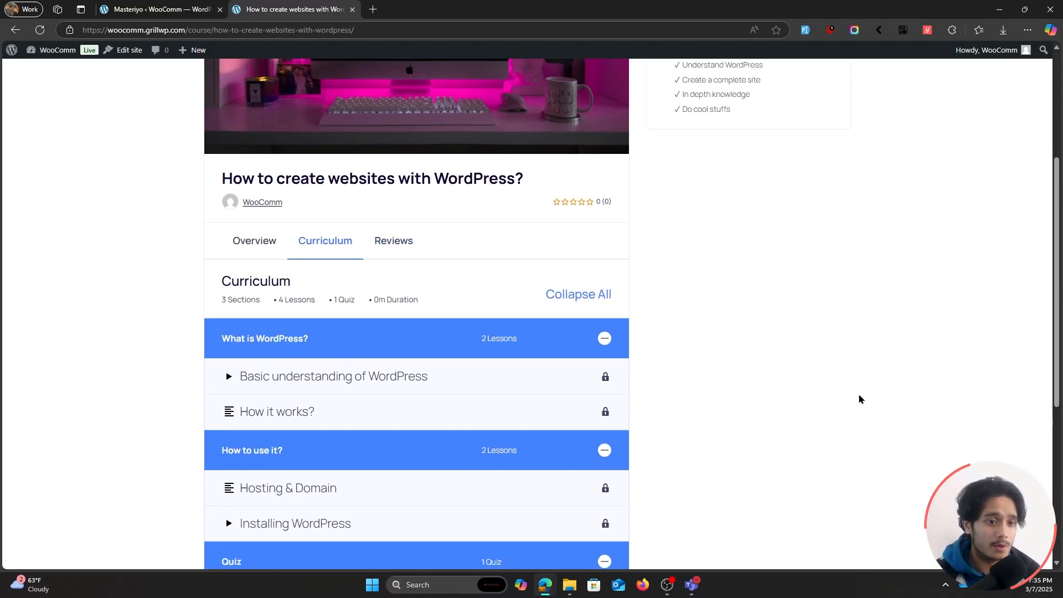
scroll(859, 399, up, 4)
mouse_move(669, 175)
mouse_down()
mouse_move(759, 221)
mouse_move(798, 225)
mouse_move(662, 180)
mouse_up()
click(830, 233)
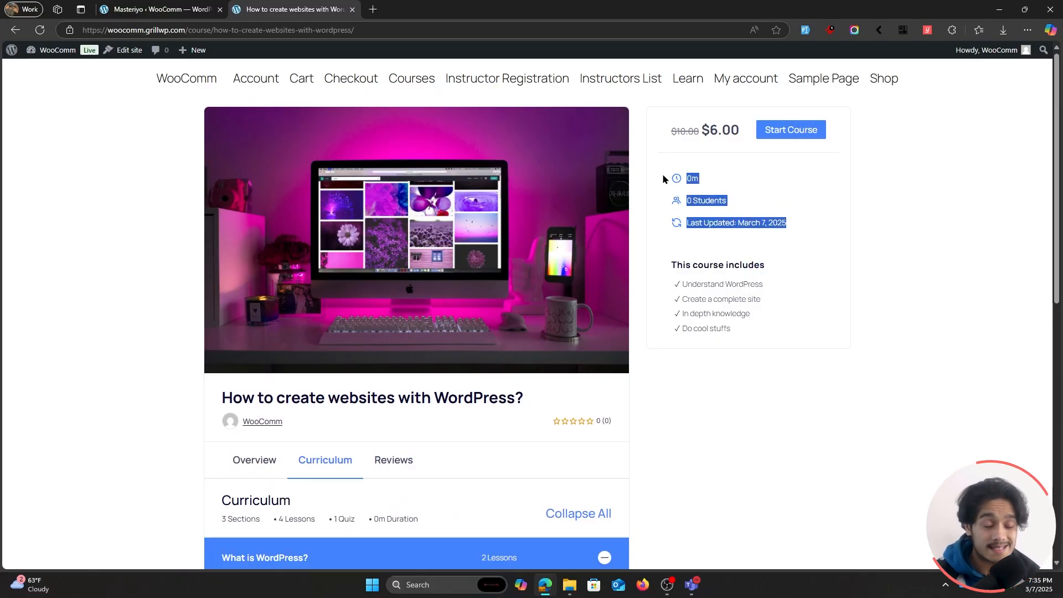
drag(782, 327, 681, 284)
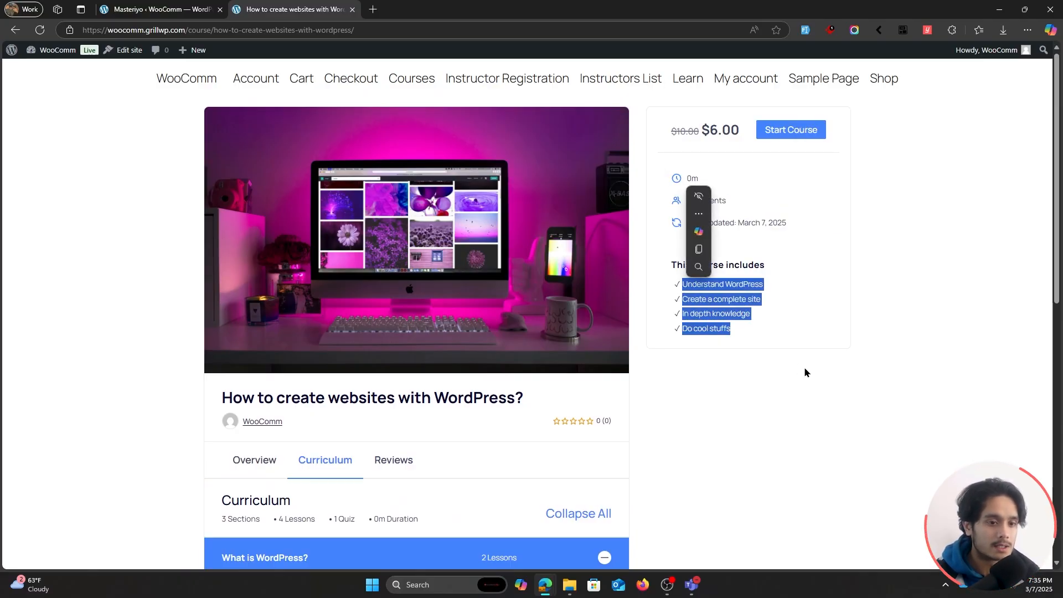
click(666, 329)
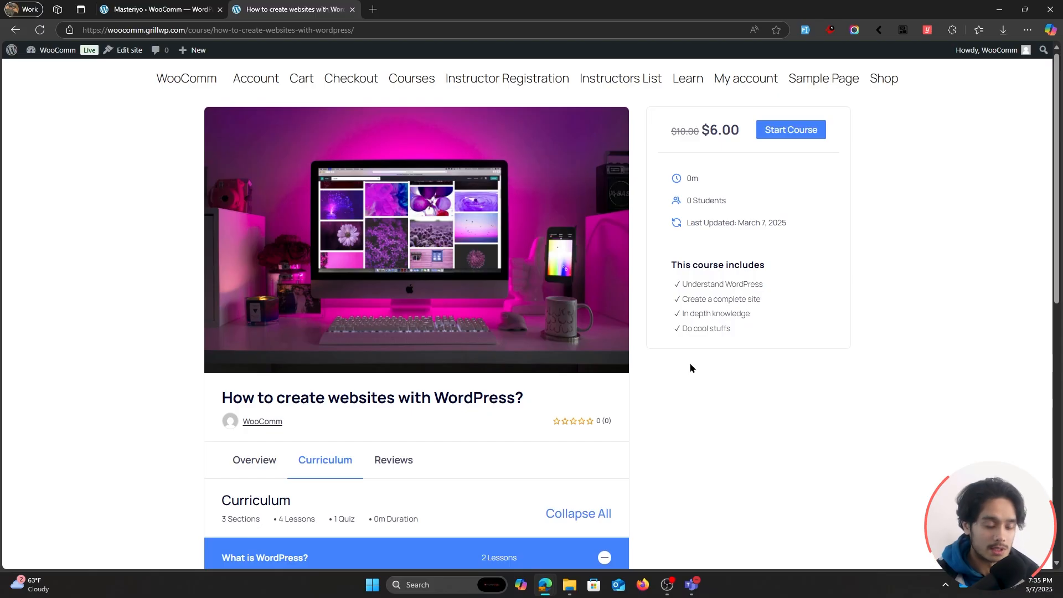
Start the course as a learner and pause the video in the Basic understanding of WordPress lesson.
click(792, 130)
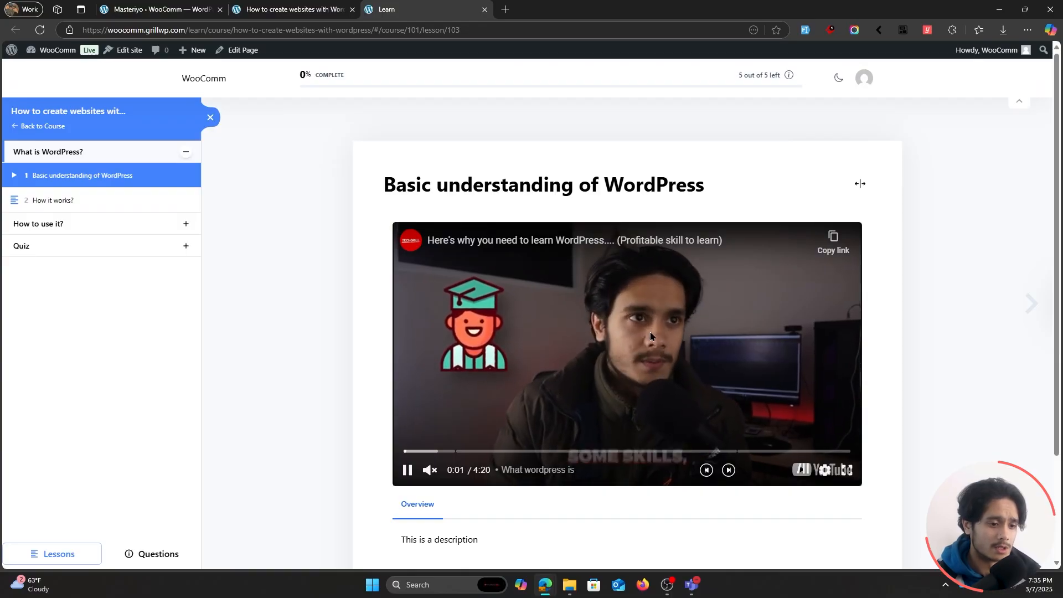
click(497, 424)
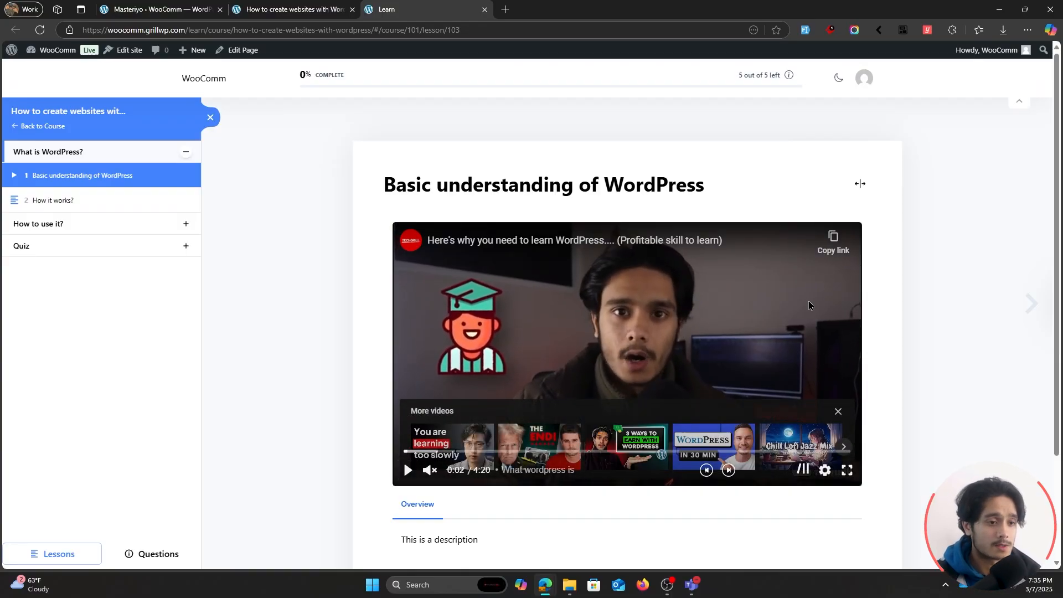
Mark the Basic understanding of WordPress lesson as complete and open the How it works? lesson.
scroll(308, 235, down, 3)
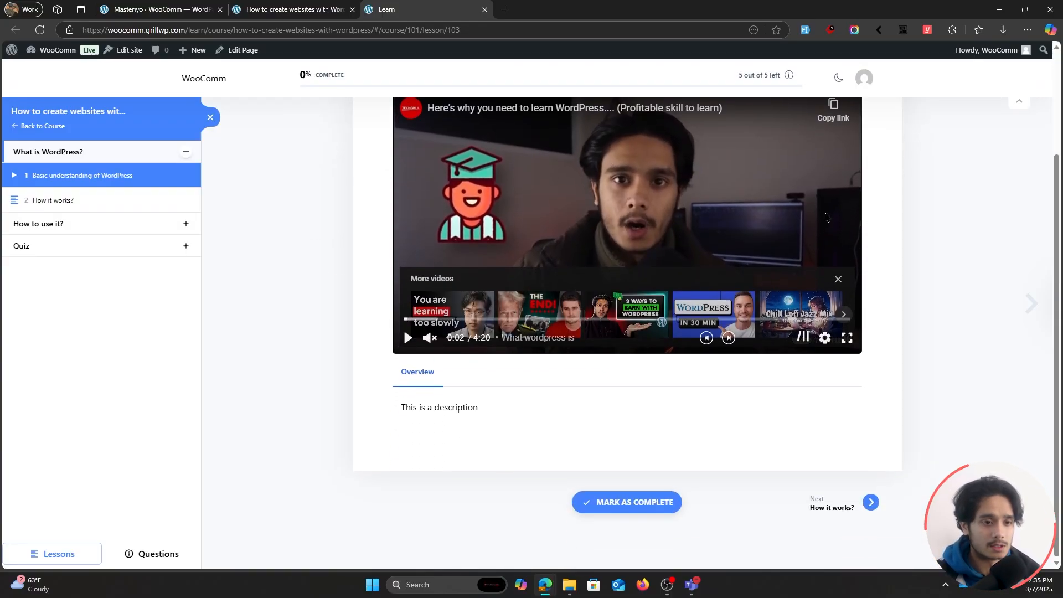
scroll(309, 235, up, 3)
scroll(697, 501, down, 3)
click(680, 503)
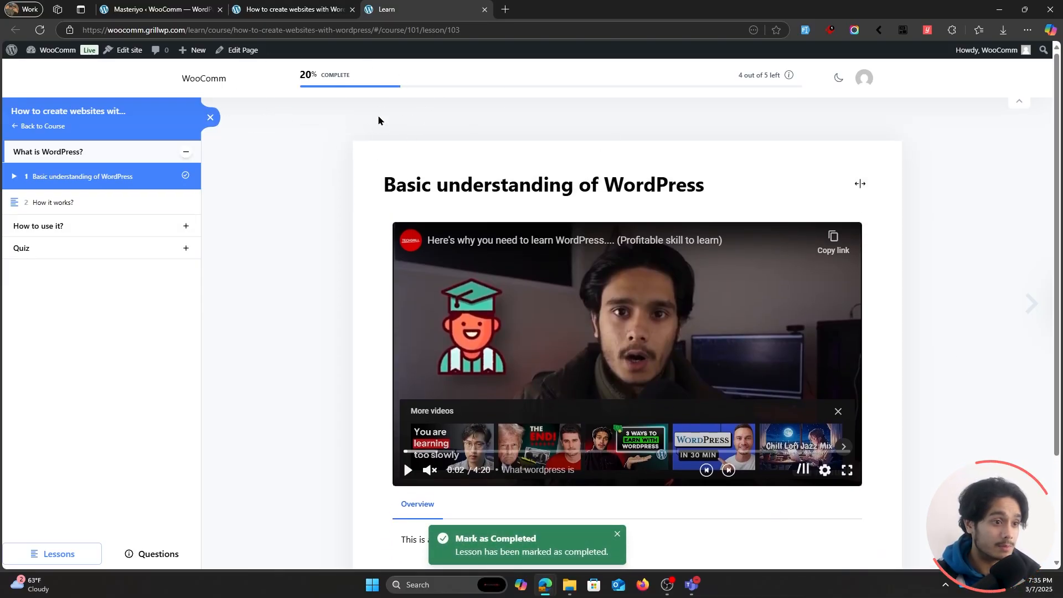
click(106, 215)
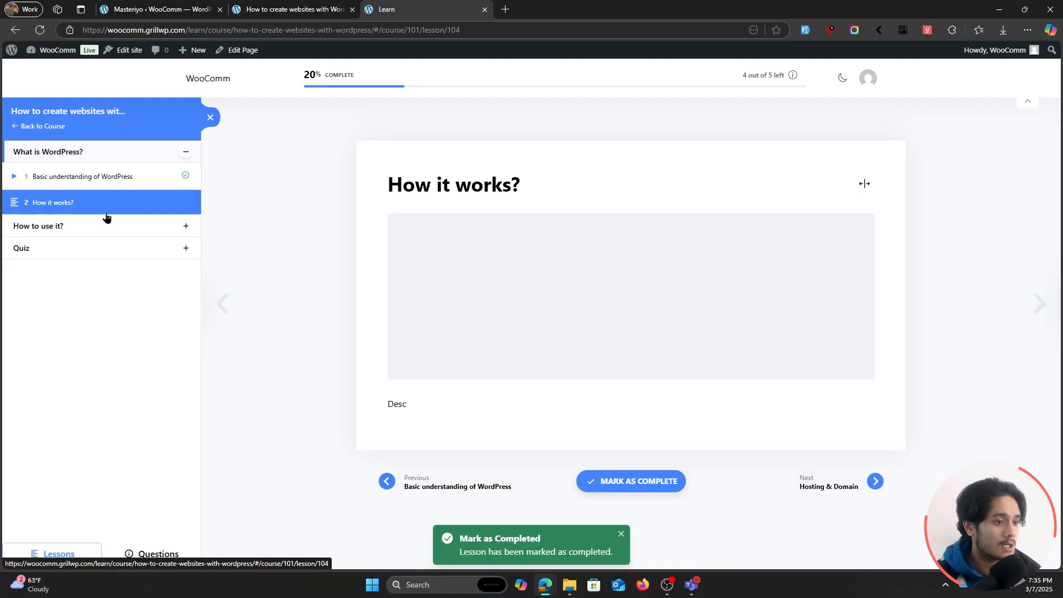
Read through the How it works? lesson and mark it as complete.
scroll(288, 213, down, 3)
scroll(292, 215, down, 1)
scroll(331, 456, up, 1)
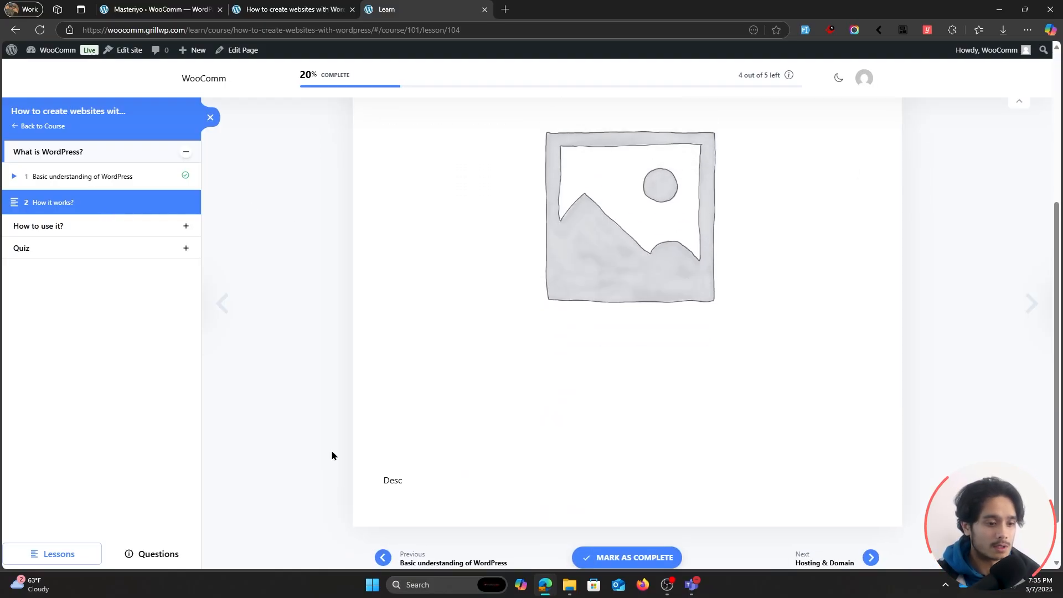
scroll(399, 465, down, 1)
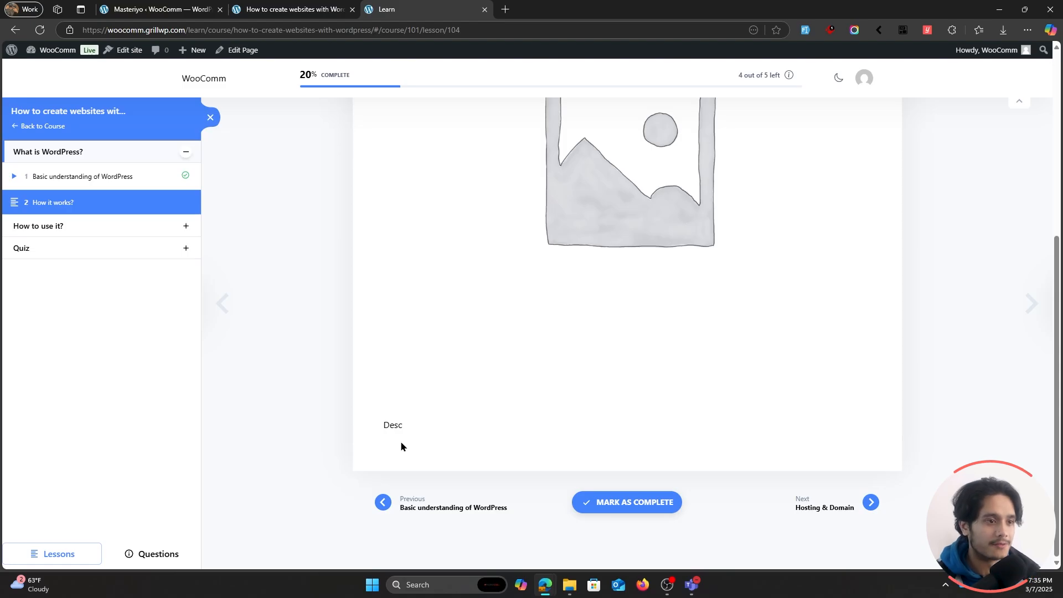
click(611, 501)
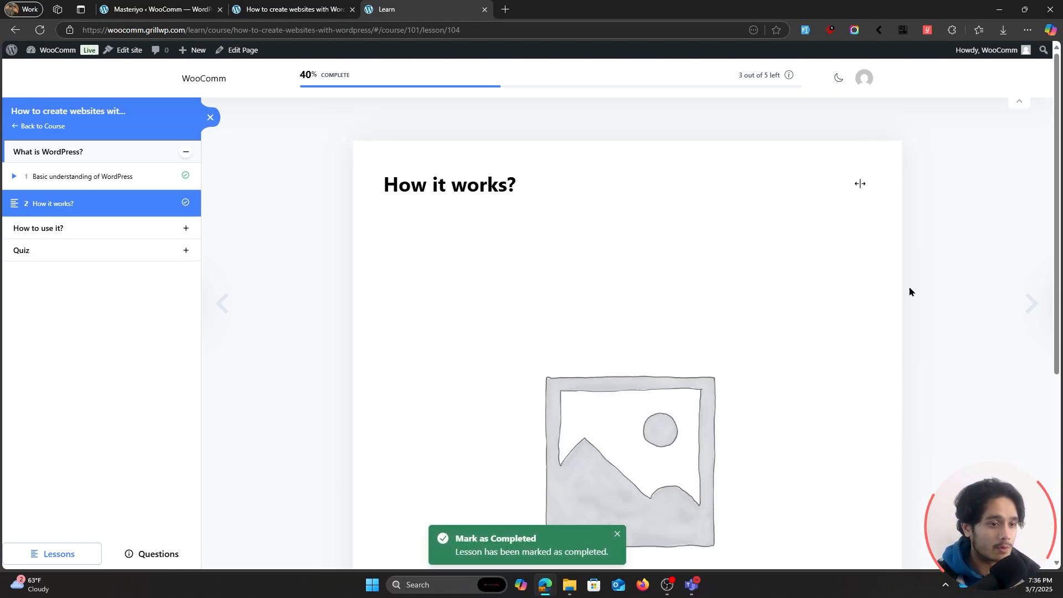
Switch the learning page to dark mode and open the Hosting & Domain lesson under How to use it?
click(838, 77)
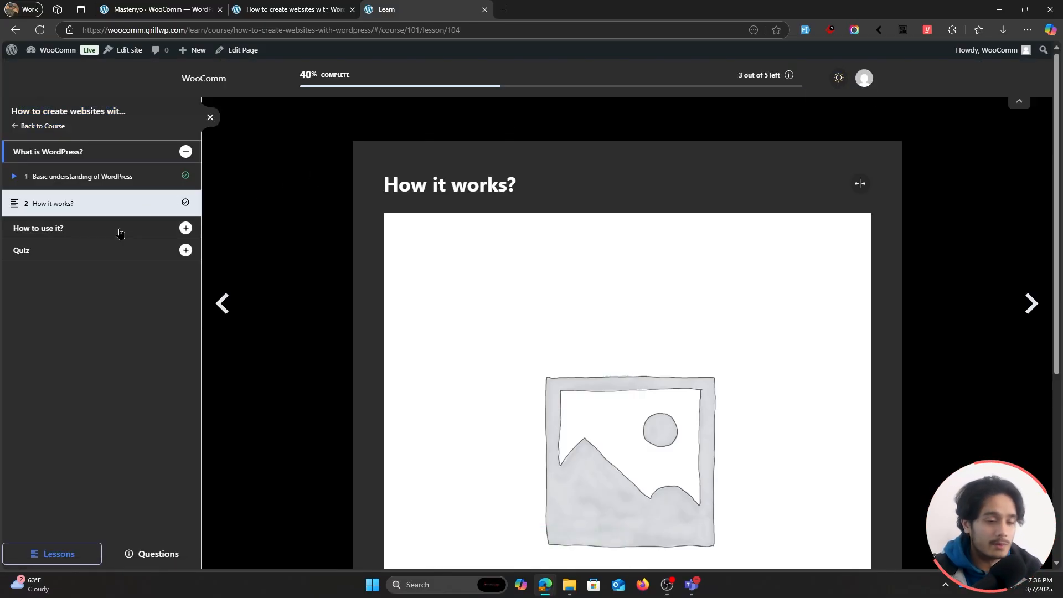
click(119, 232)
click(119, 200)
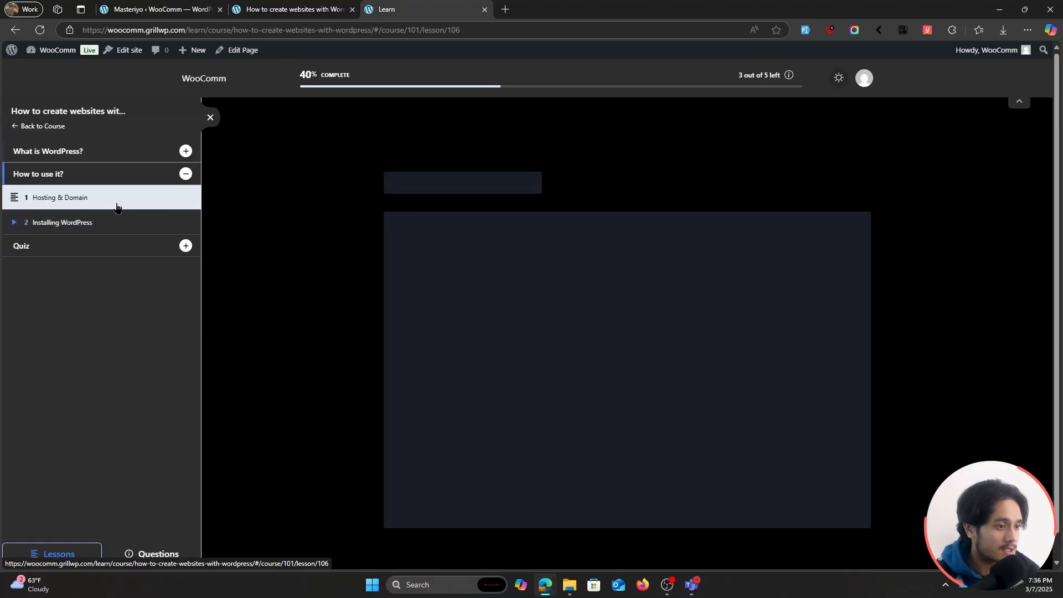
Open The WP Quiz from the Quiz section and switch the learning page back to light mode.
click(109, 247)
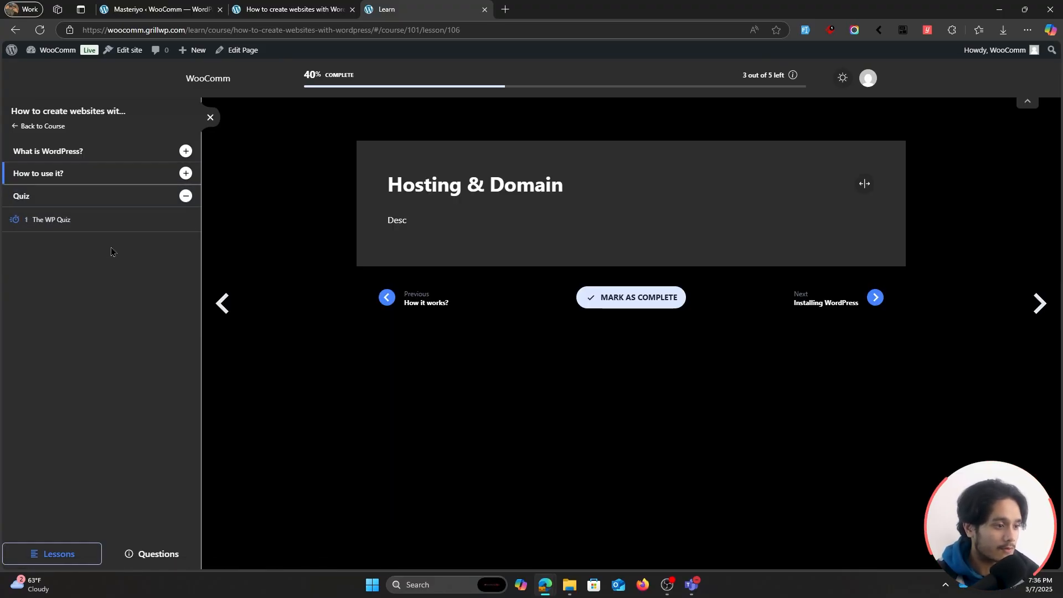
click(93, 220)
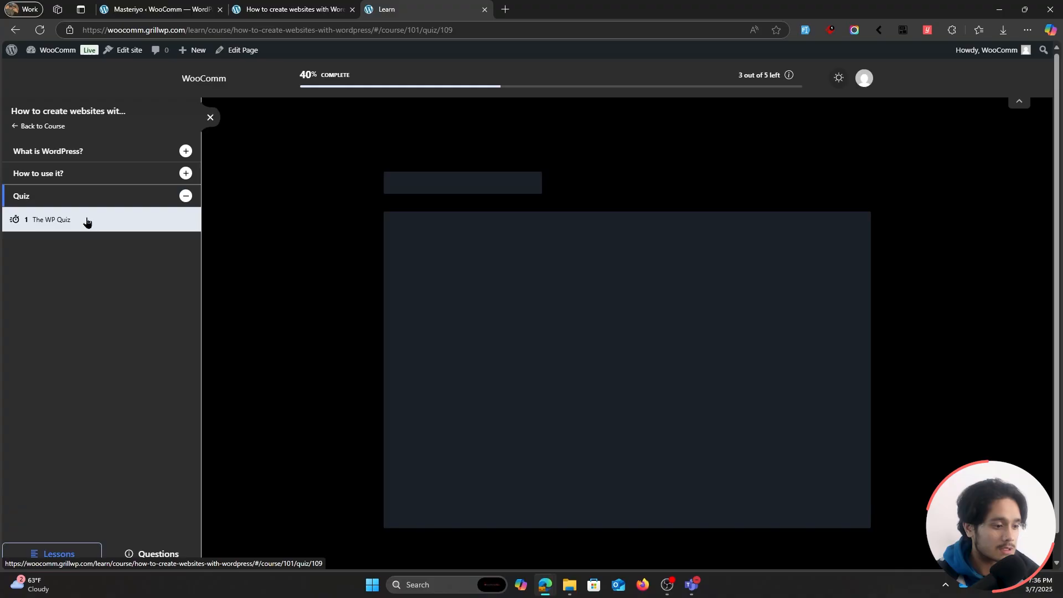
click(841, 81)
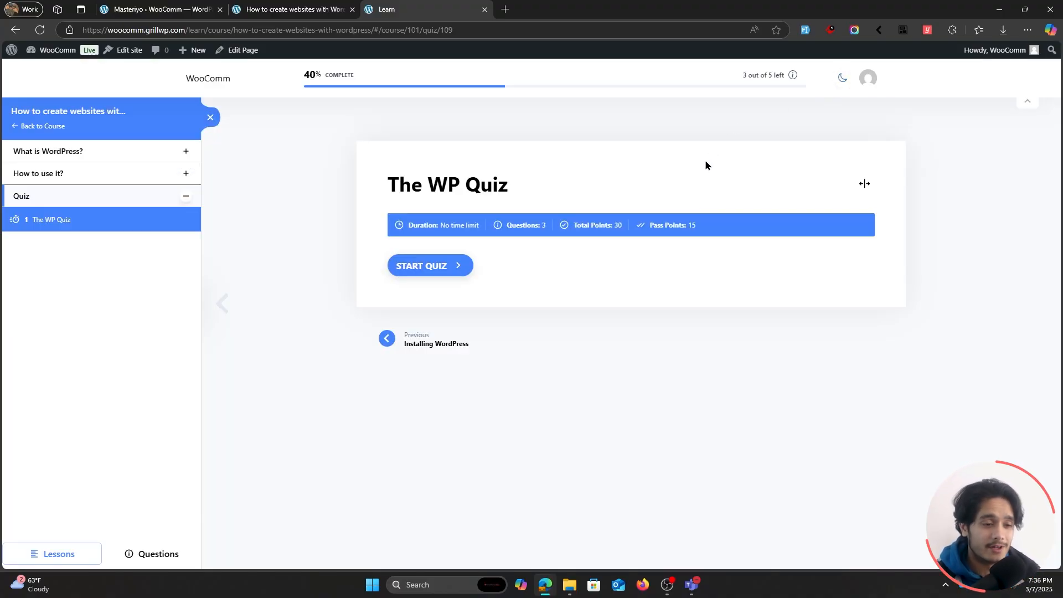
Take The WP Quiz, answering True, Hosting, and Blockart Blocks with Rankmath, and submit the answers.
click(425, 268)
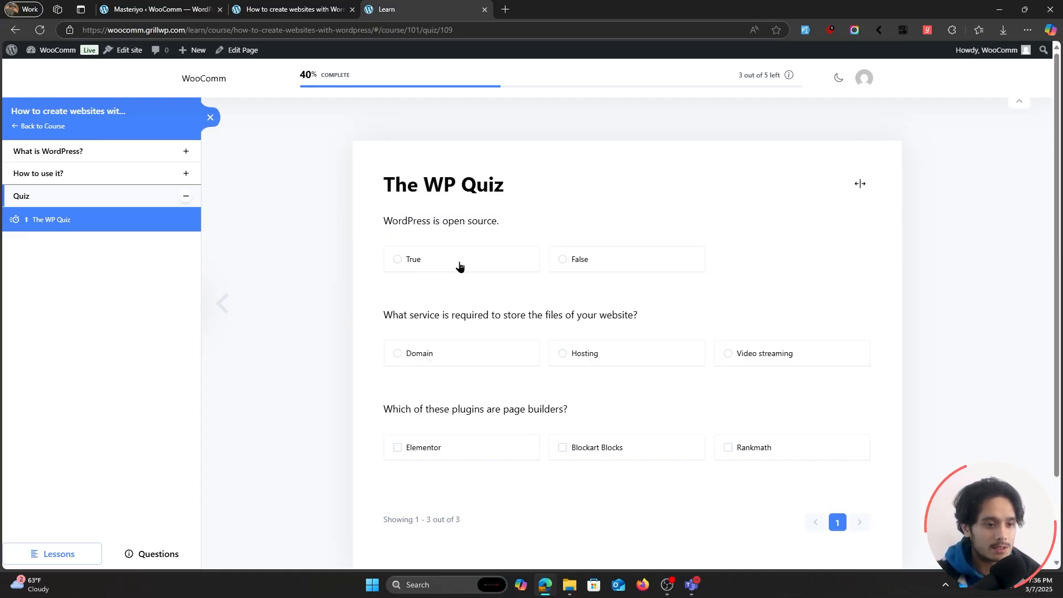
click(425, 261)
scroll(344, 235, down, 1)
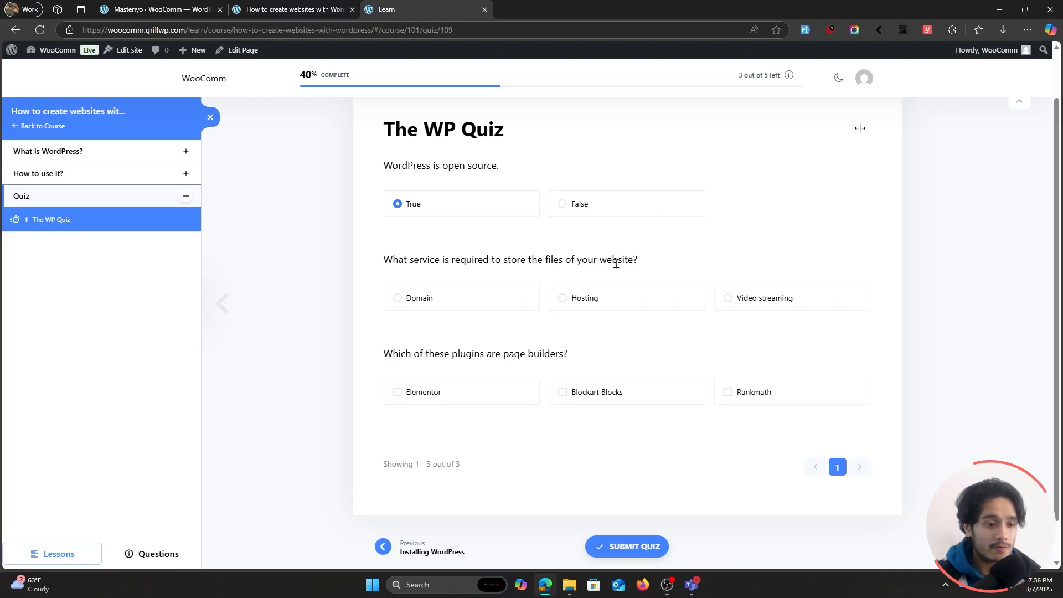
click(576, 298)
scroll(288, 190, down, 1)
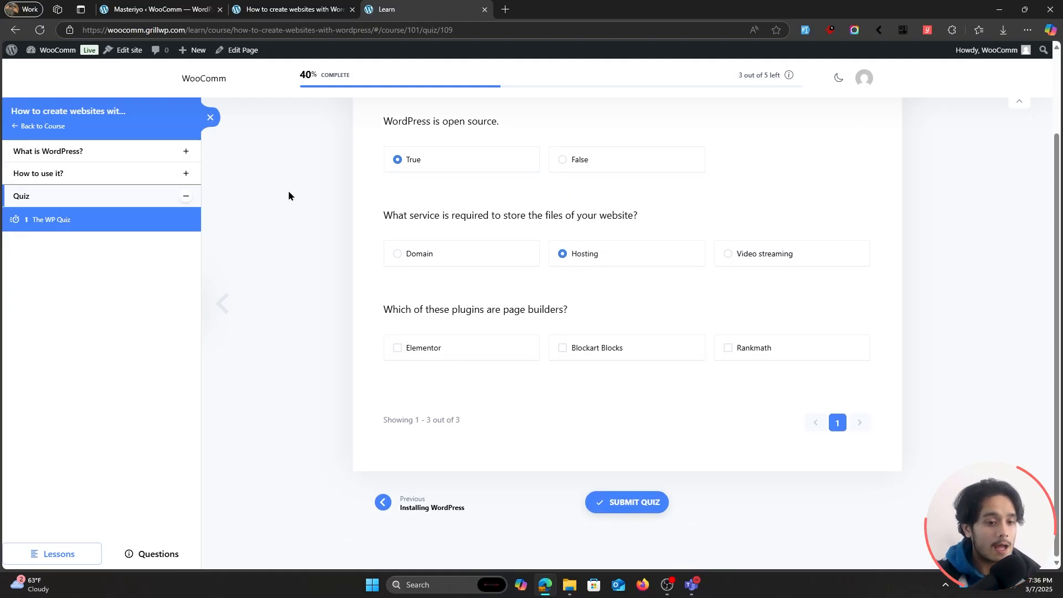
click(587, 348)
click(767, 349)
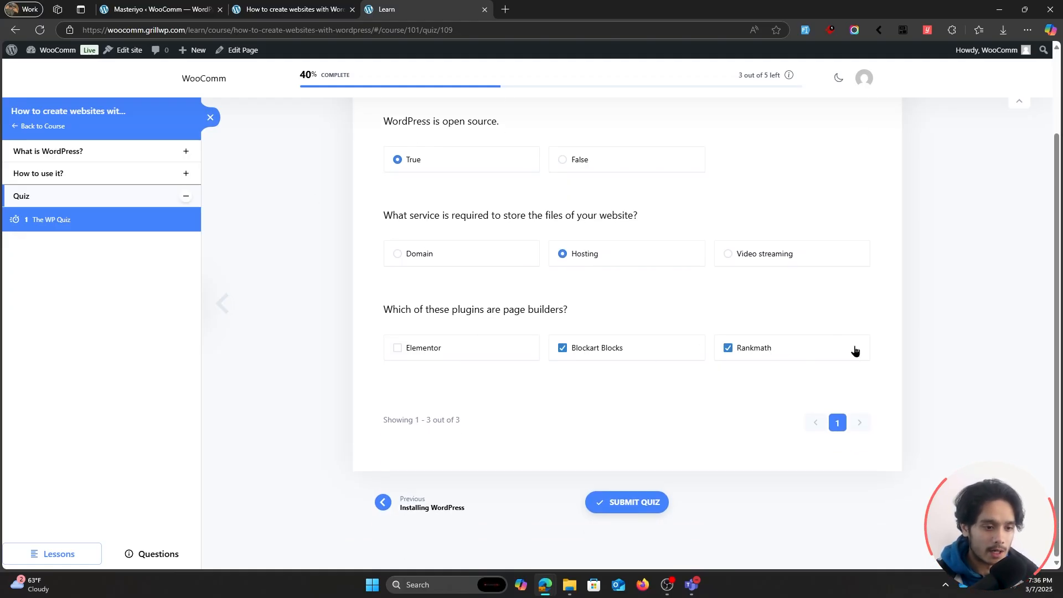
click(656, 502)
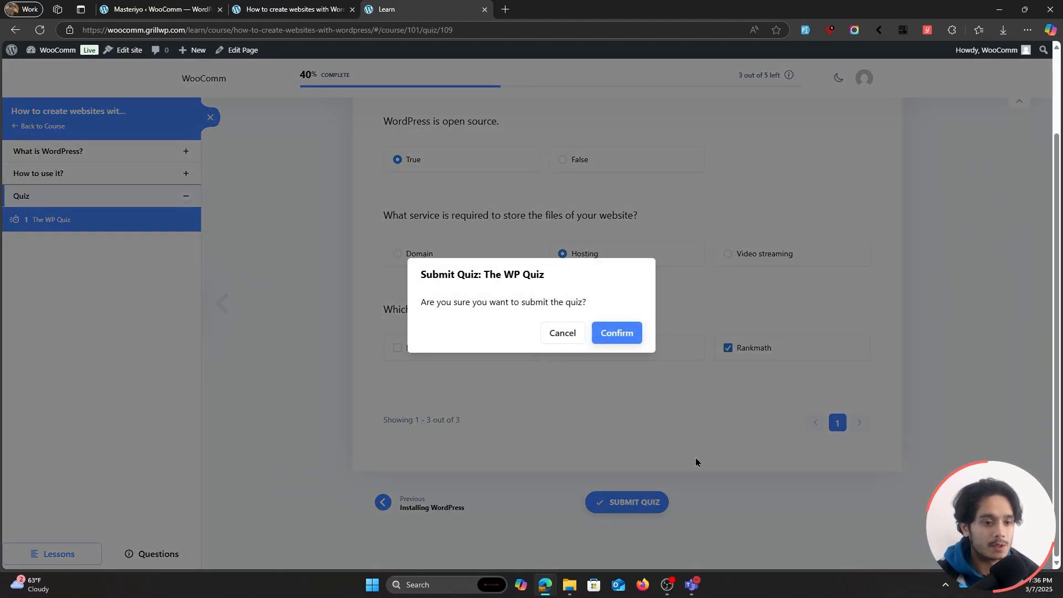
click(617, 332)
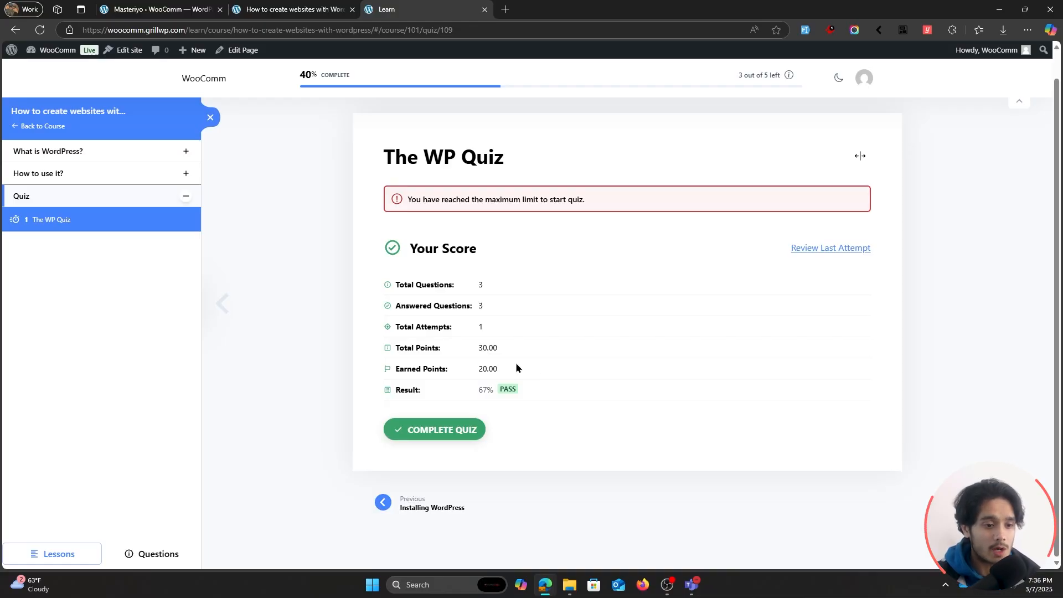
Check the earned points and result of the quiz attempt, and mark the quiz as completed.
drag(514, 365, 467, 365)
click(565, 350)
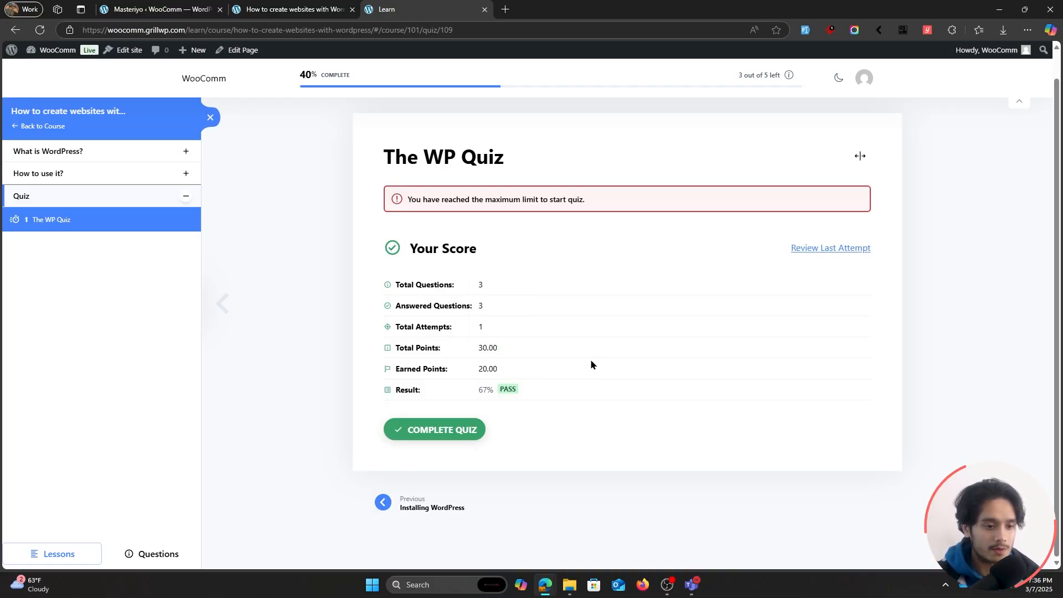
drag(498, 390, 550, 395)
click(549, 395)
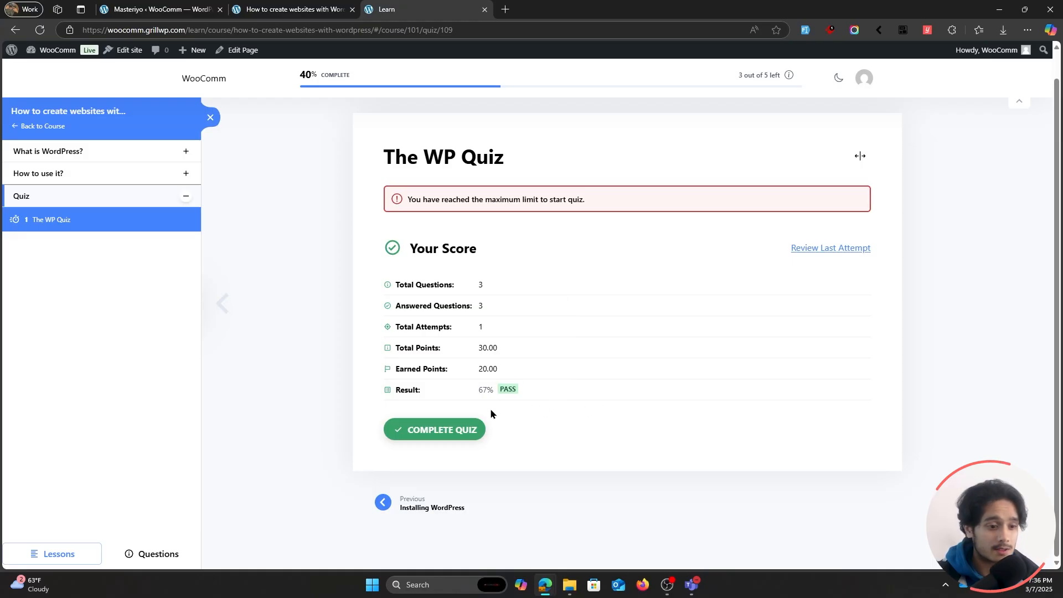
click(464, 431)
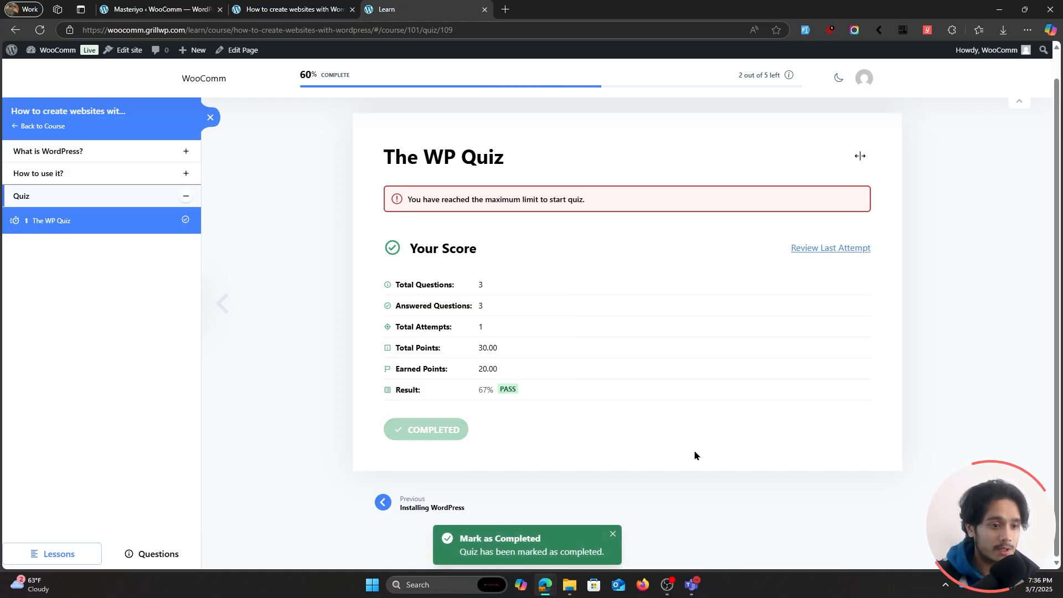
Review the answers of the last quiz attempt against the correct ones.
click(829, 249)
scroll(758, 241, down, 1)
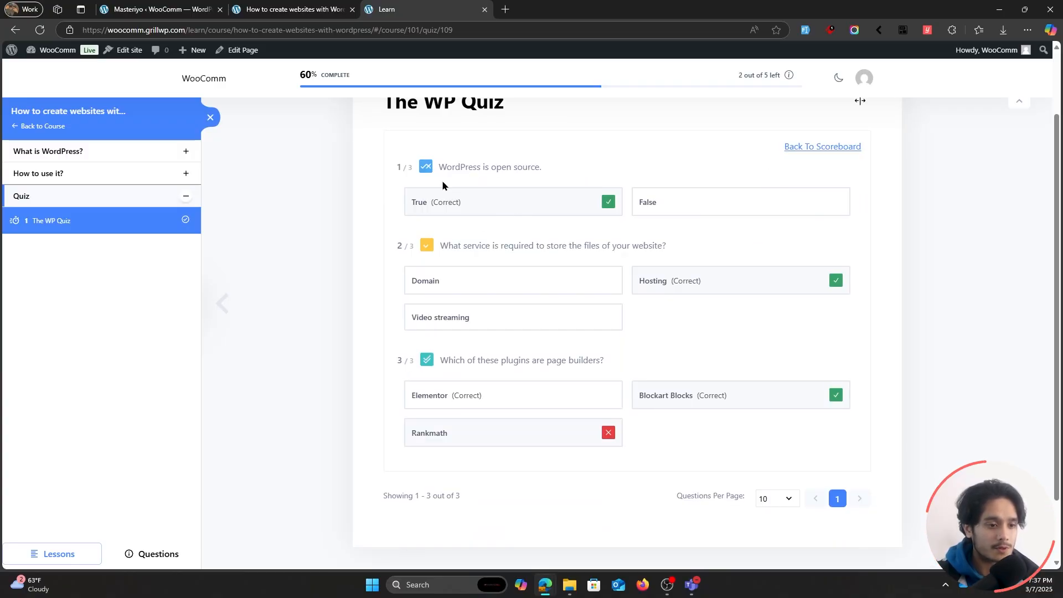
scroll(776, 249, down, 1)
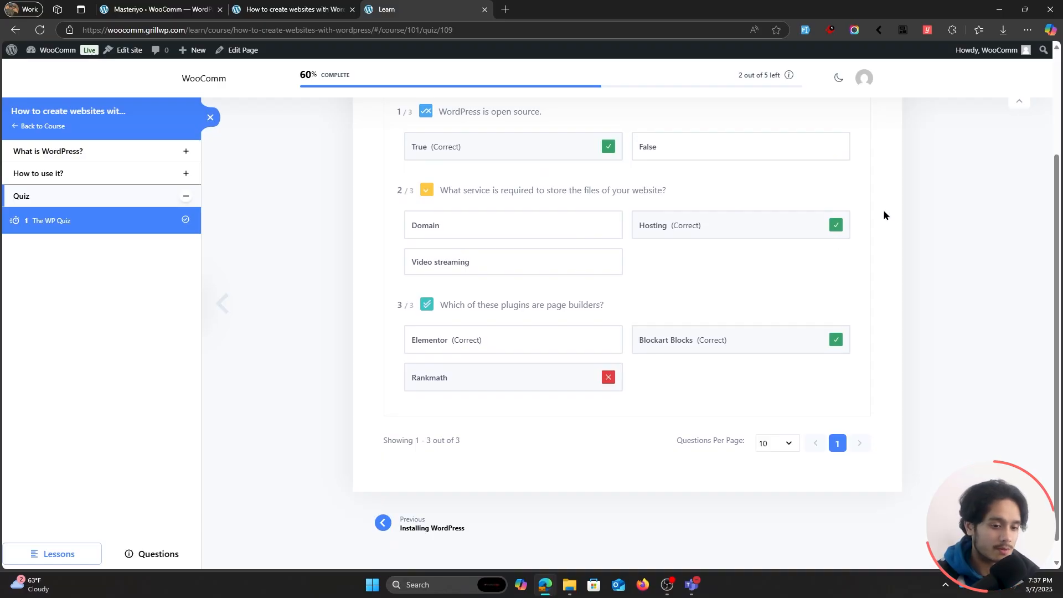
scroll(885, 227, down, 1)
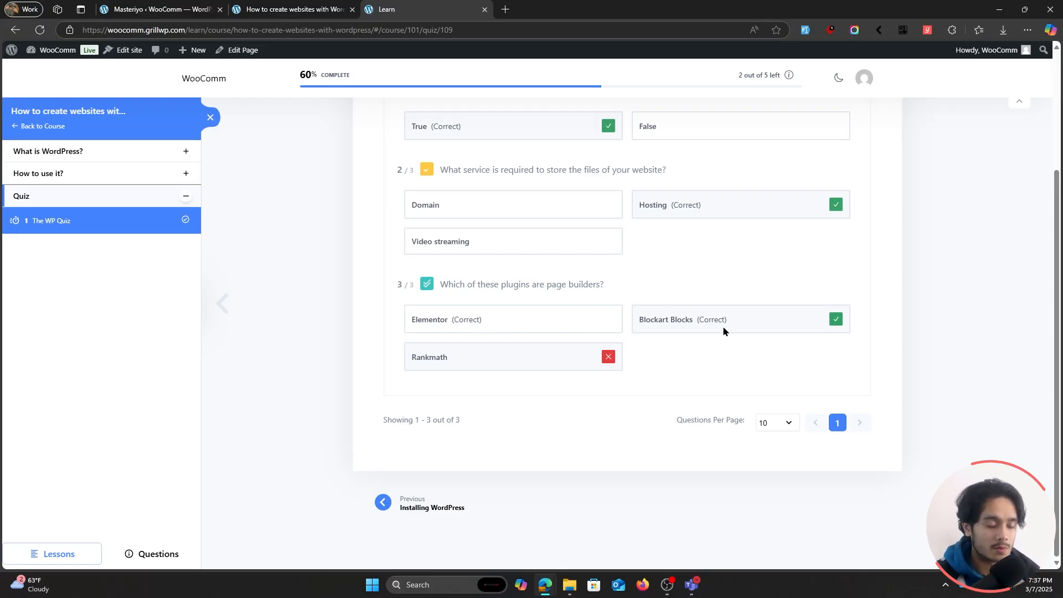
scroll(844, 352, up, 3)
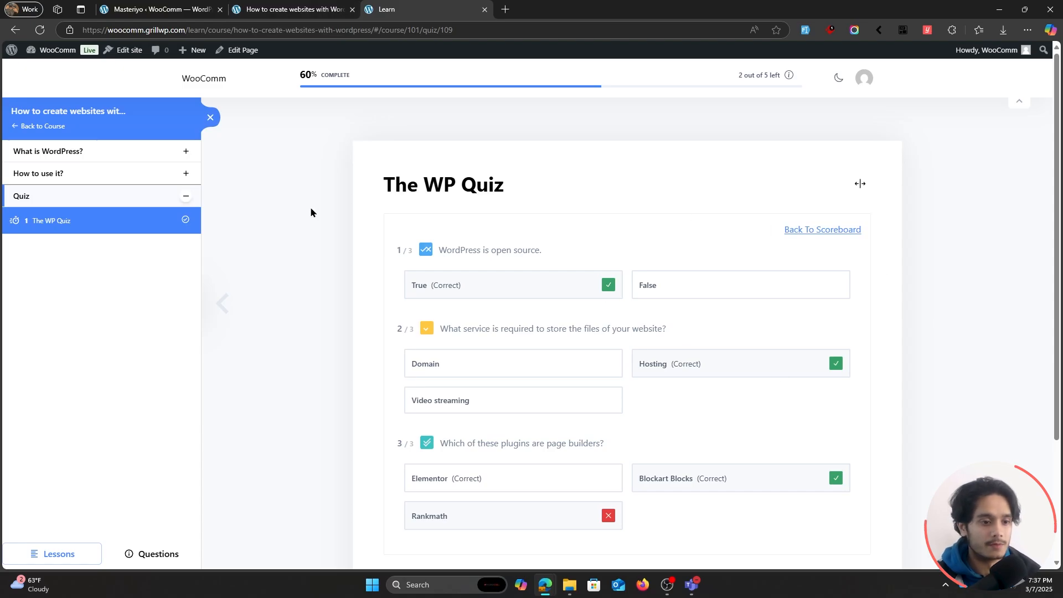
Create a WooCommerce product from the How to create websites with WordPress? course in its settings.
click(294, 9)
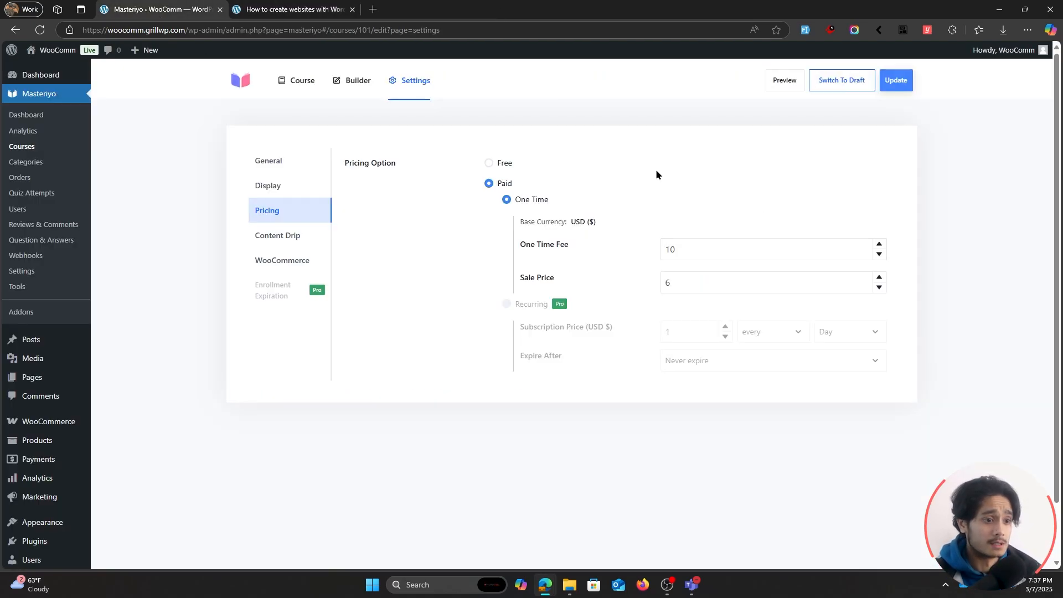
click(48, 149)
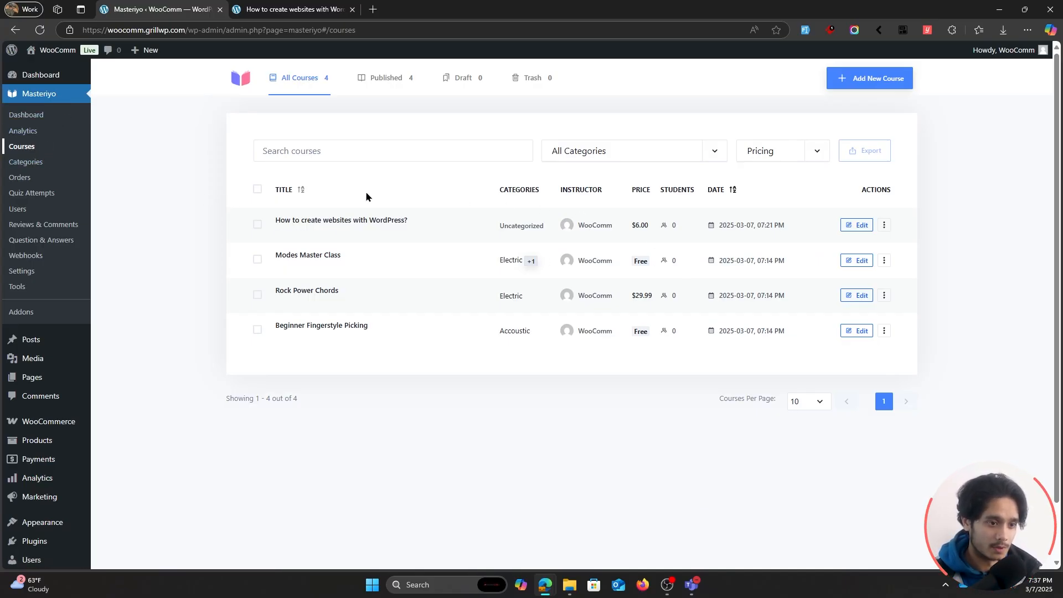
click(365, 223)
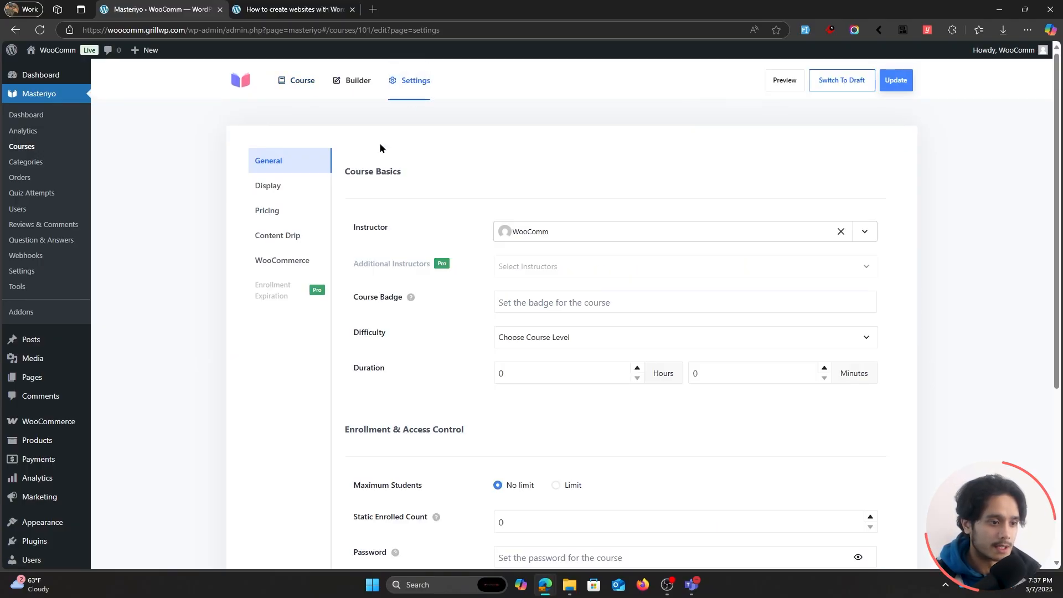
click(286, 262)
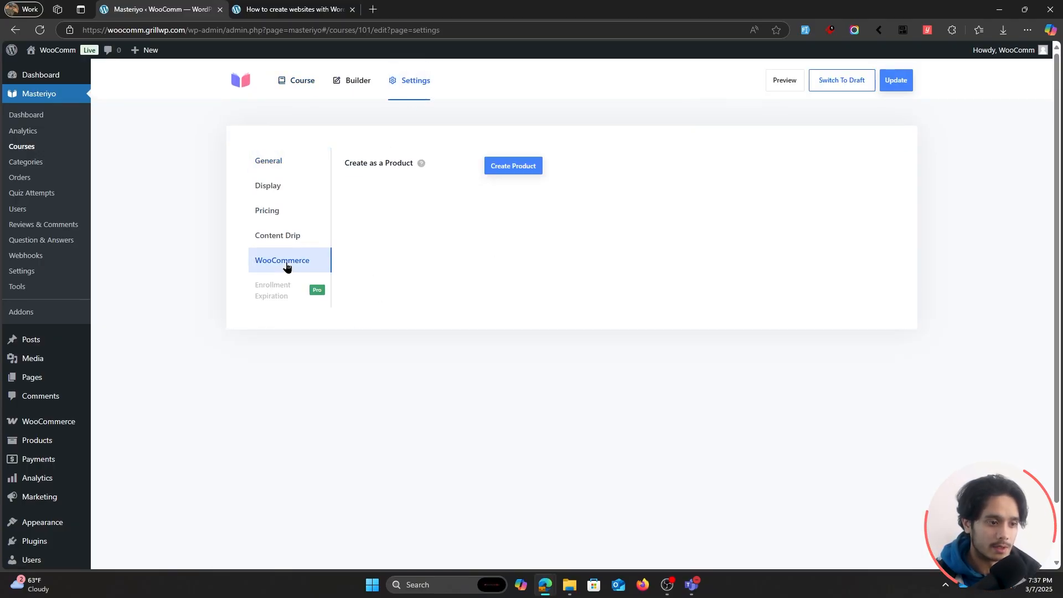
click(516, 167)
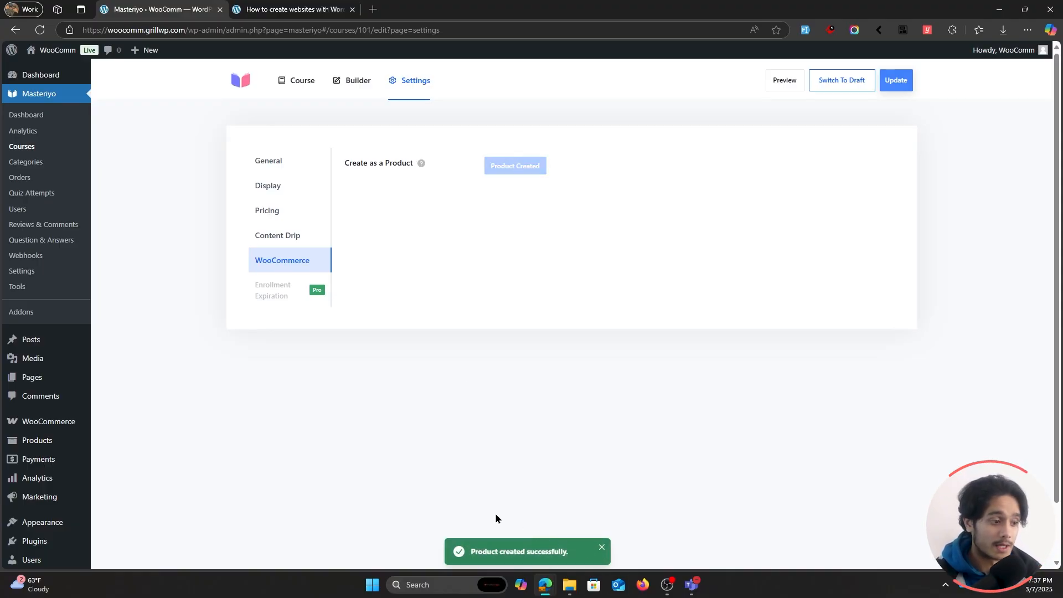
Open the How to create websites with WordPress? product for editing from the WooCommerce product list.
mouse_move(66, 425)
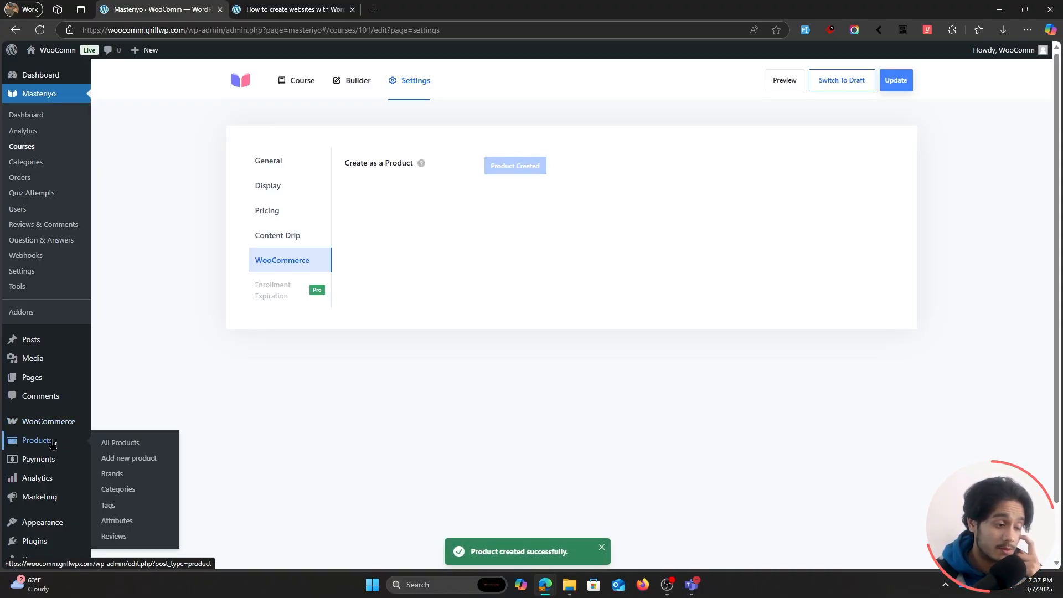
click(51, 443)
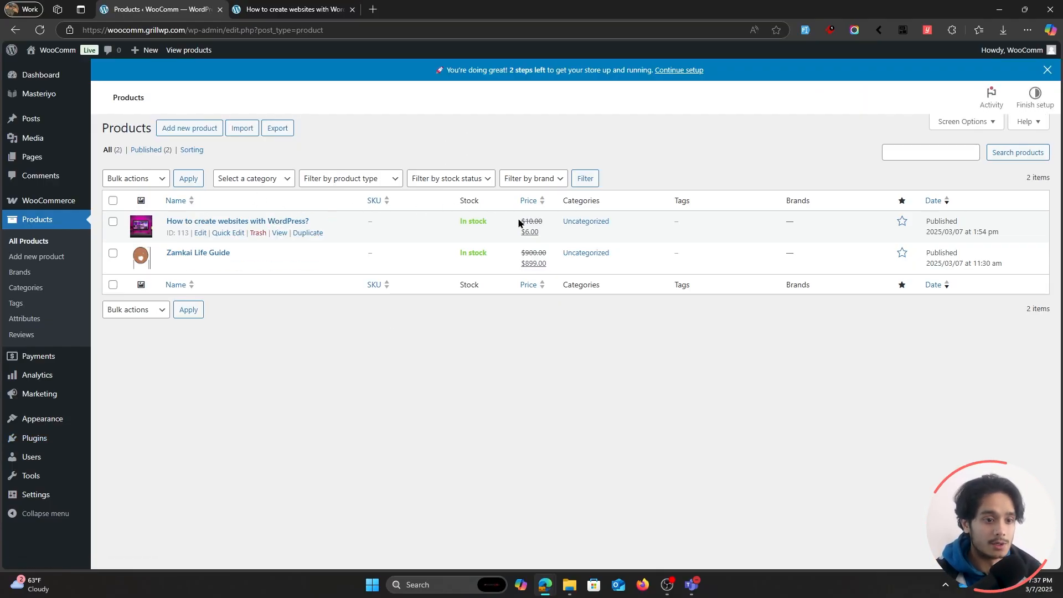
click(209, 221)
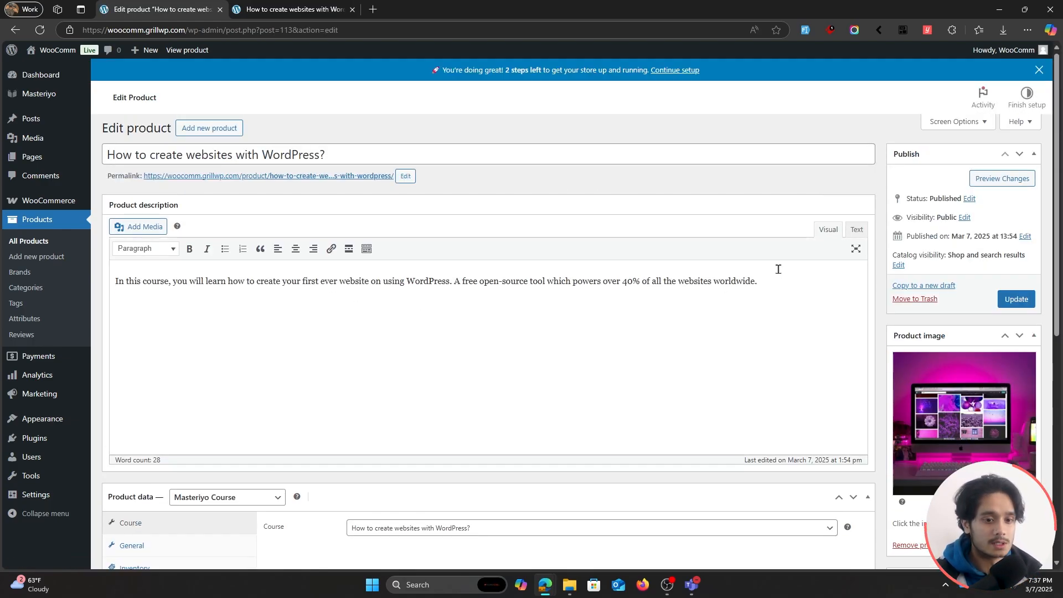
Check the product's description, linked course and prices, and update the product.
click(778, 281)
scroll(775, 286, down, 2)
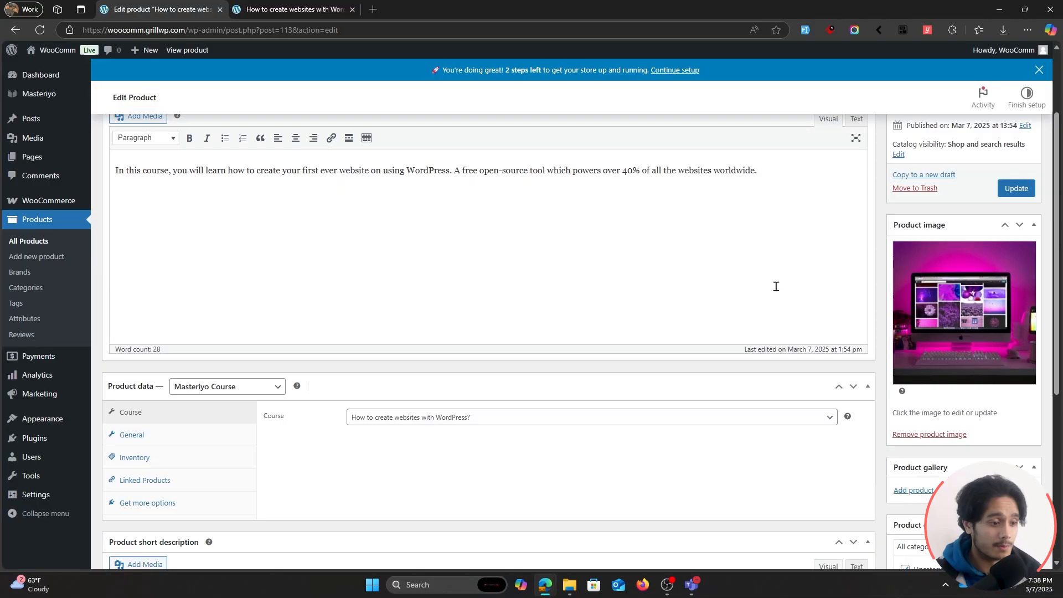
scroll(775, 286, down, 2)
click(148, 330)
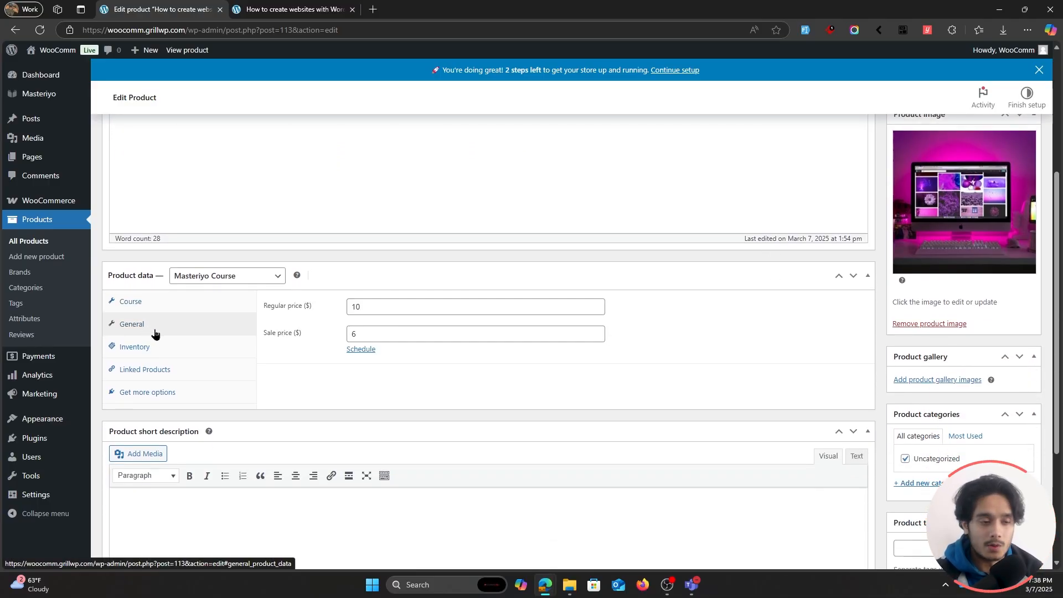
scroll(358, 381, down, 3)
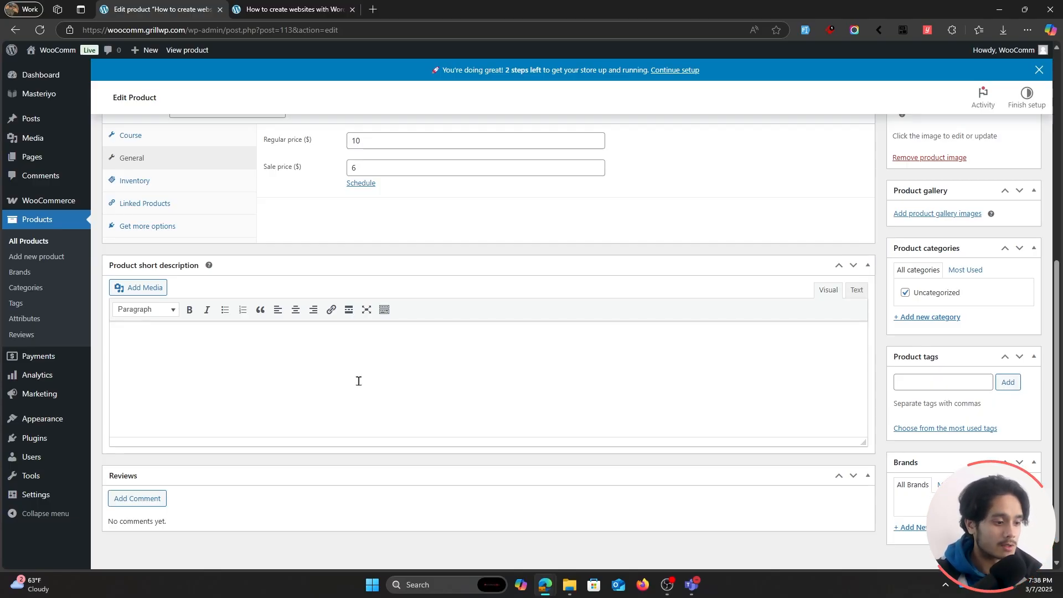
scroll(358, 381, up, 10)
click(1016, 277)
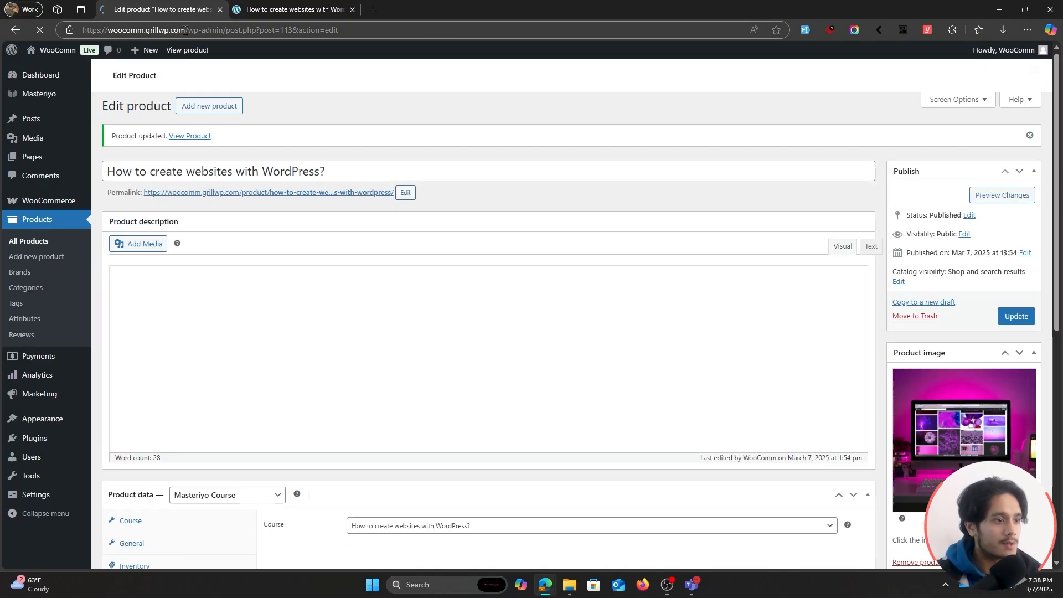
Open the site's home page at woocomm.grillwp.com in a new private browser window.
drag(185, 31, 82, 31)
key(ctrl+c)
click(496, 113)
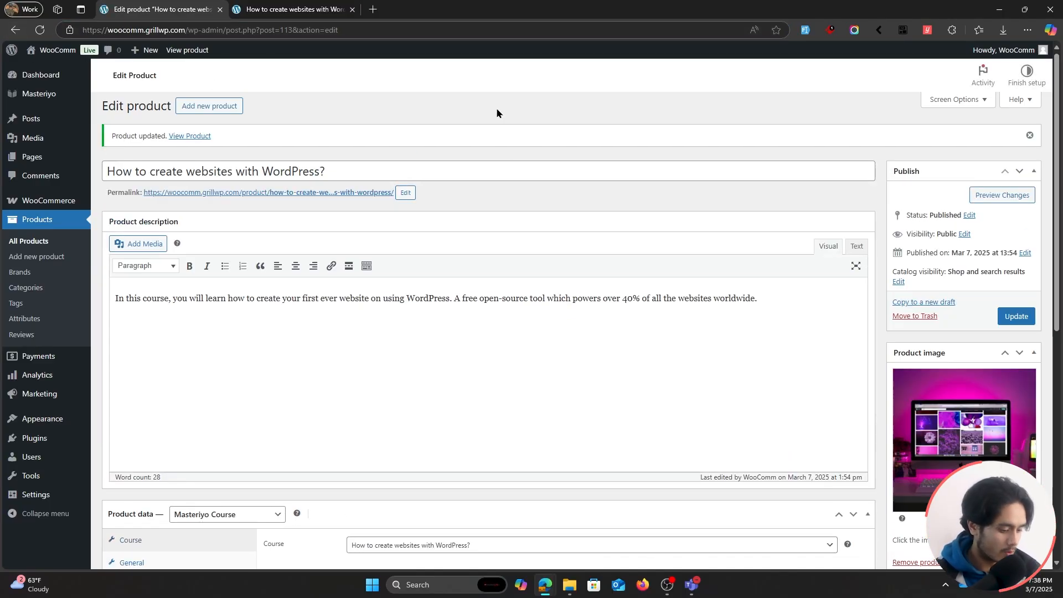
key(ctrl+shift+n)
key(ctrl+v)
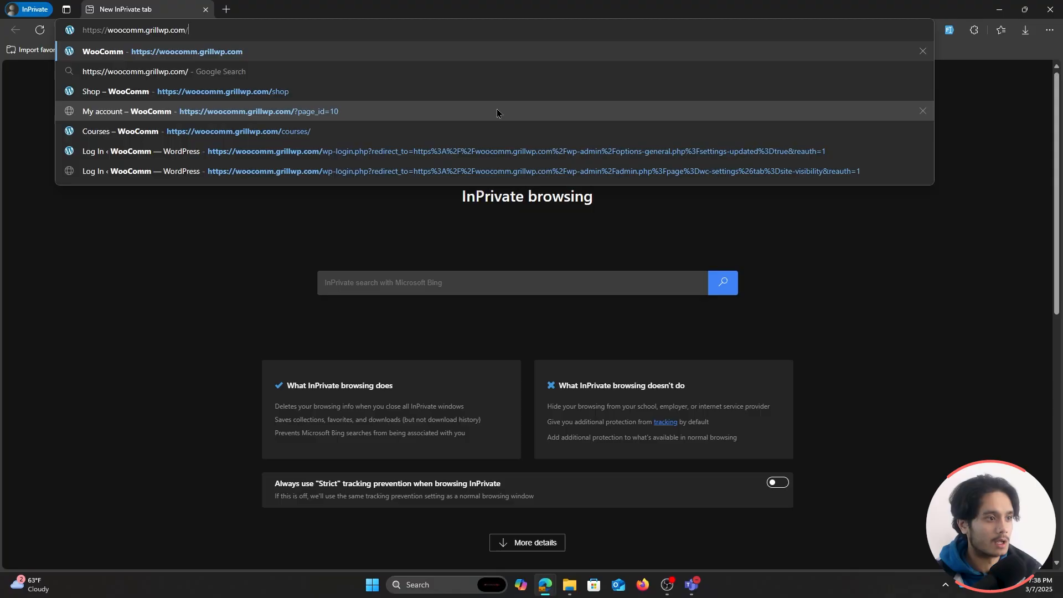
key(Return)
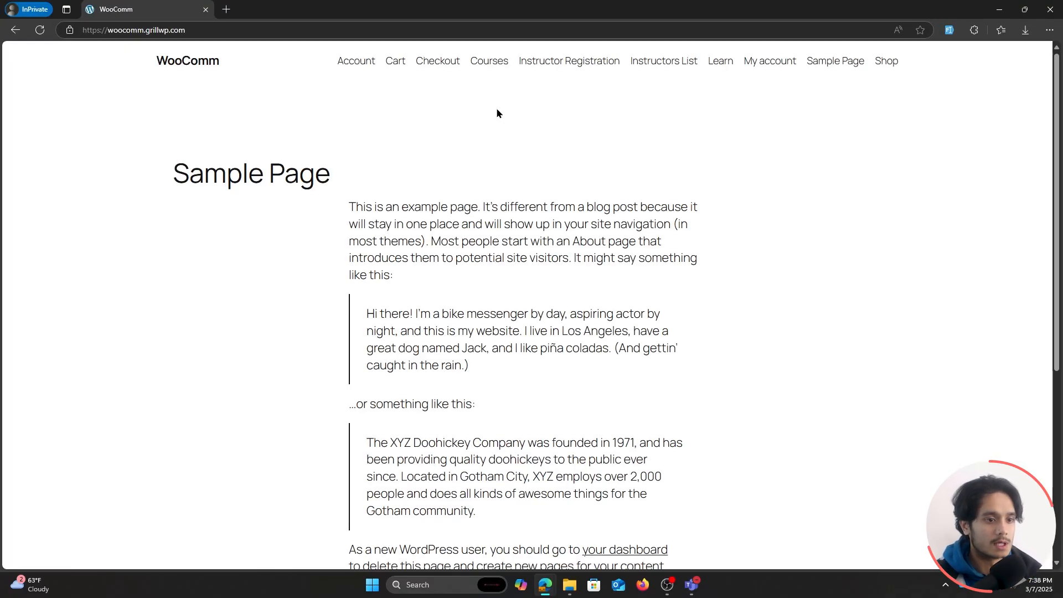
scroll(849, 425, down, 3)
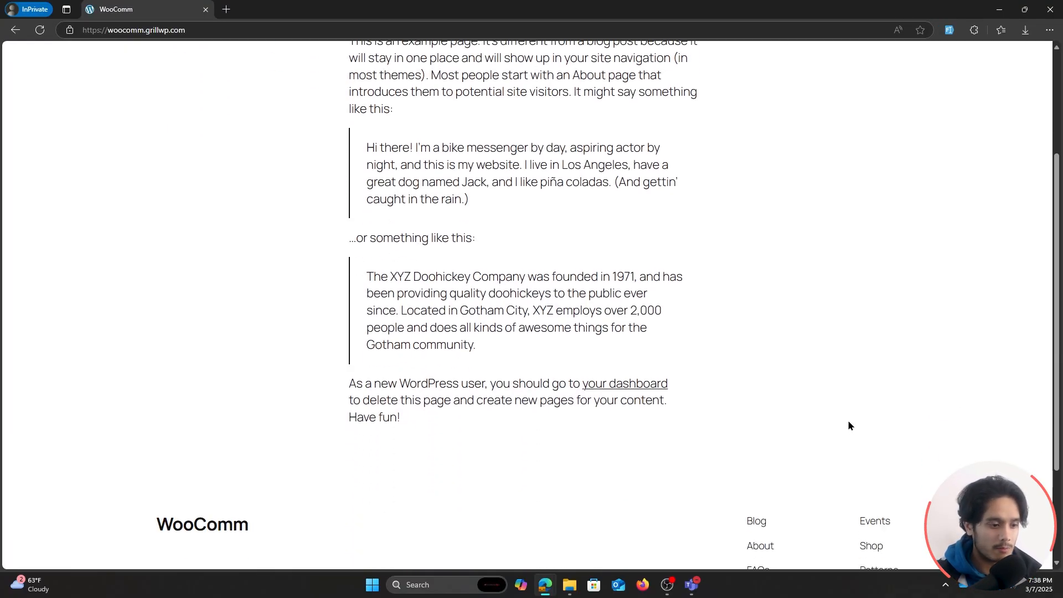
scroll(849, 425, up, 3)
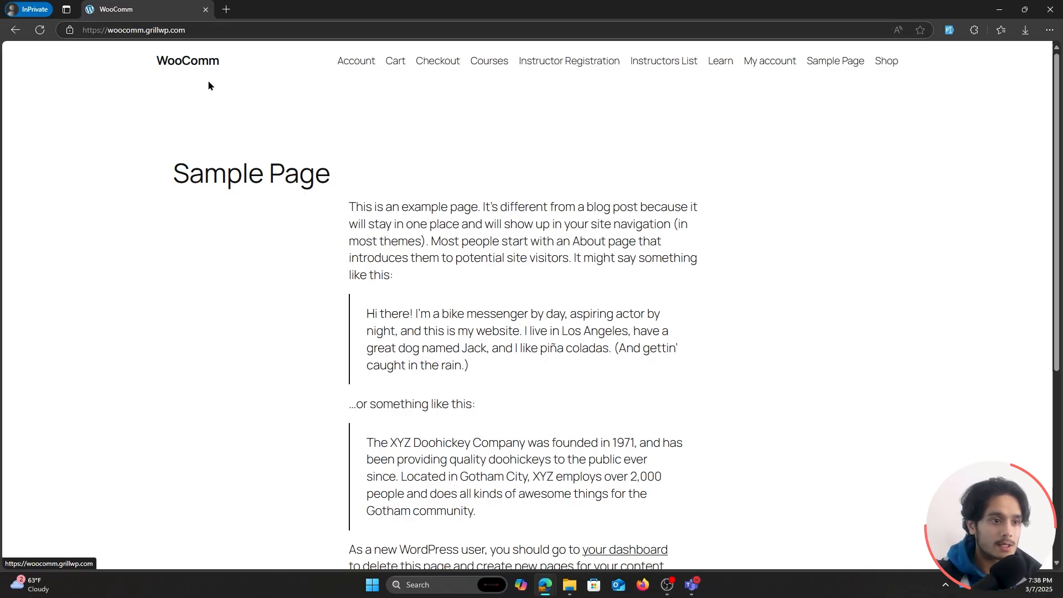
Browse the Shop page as a visitor and view the How to create websites with WordPress? product page.
click(885, 64)
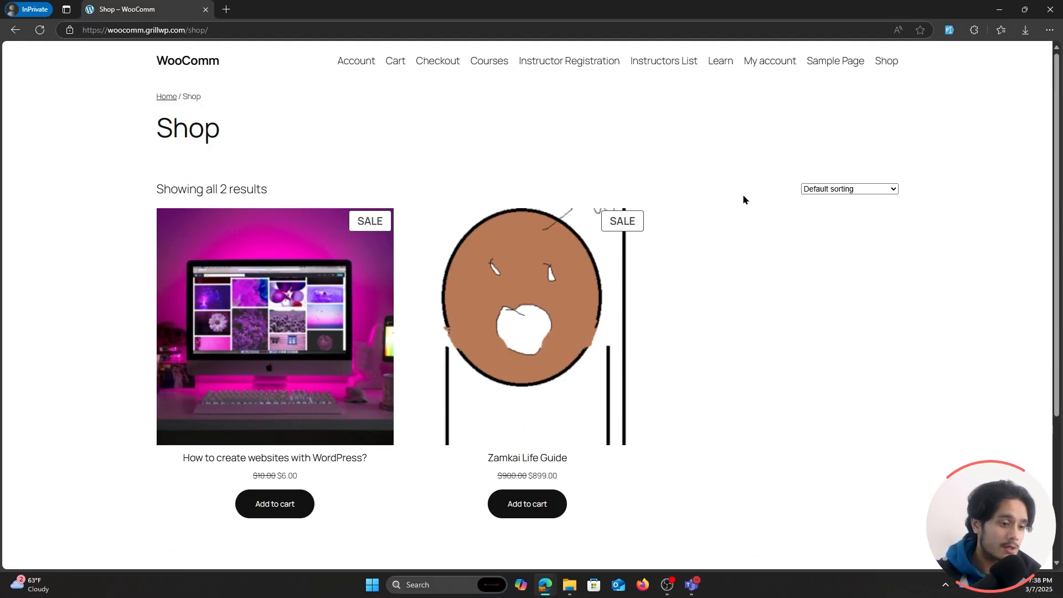
scroll(743, 195, down, 1)
scroll(856, 417, up, 1)
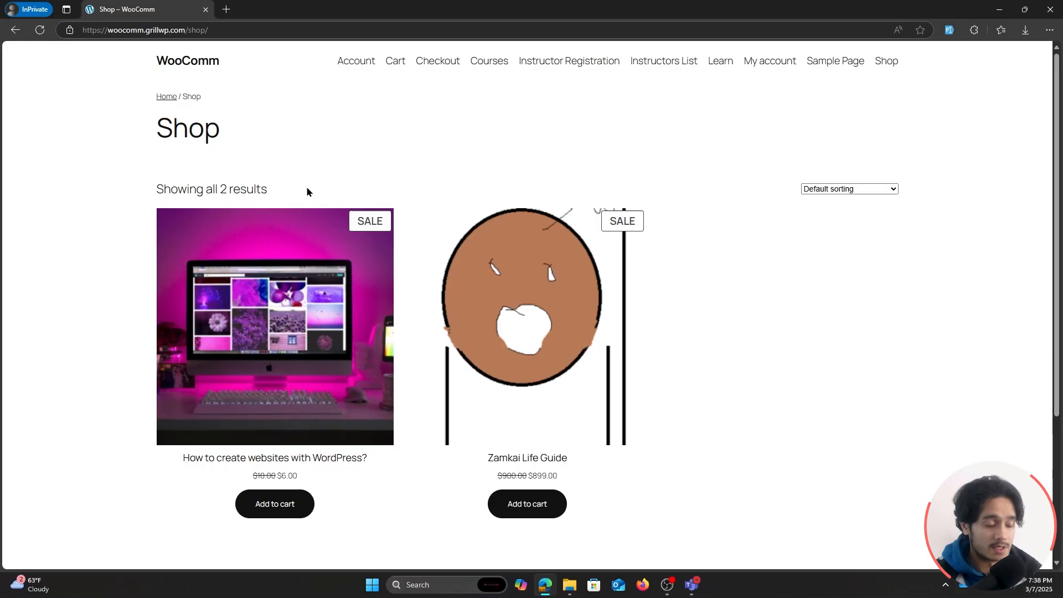
click(288, 462)
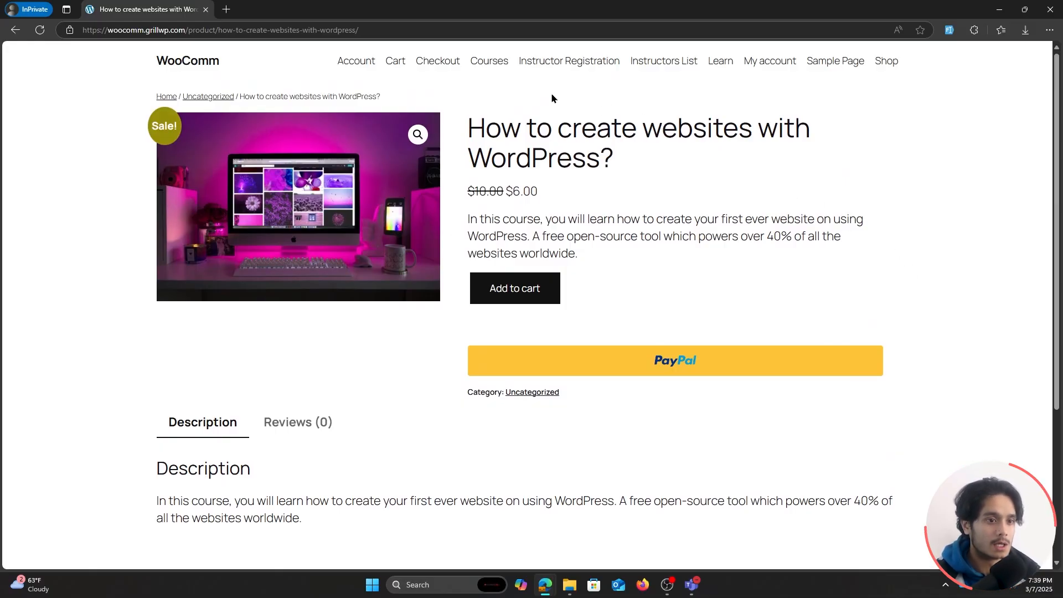
Open the How to create websites with WordPress? course from the Courses page and add it to the cart with Buy Now.
click(491, 69)
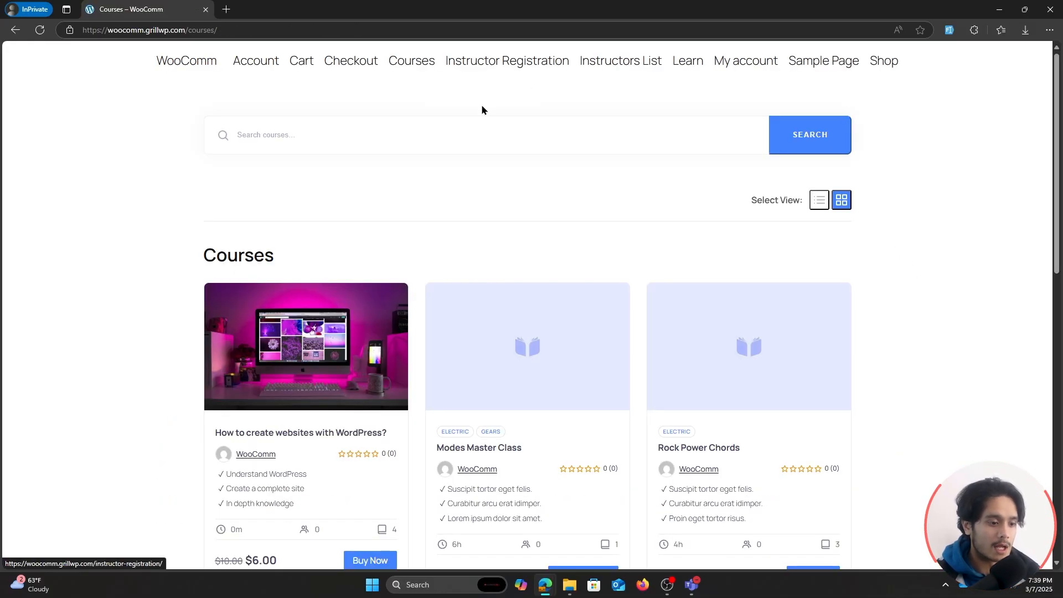
scroll(265, 371, down, 1)
click(299, 379)
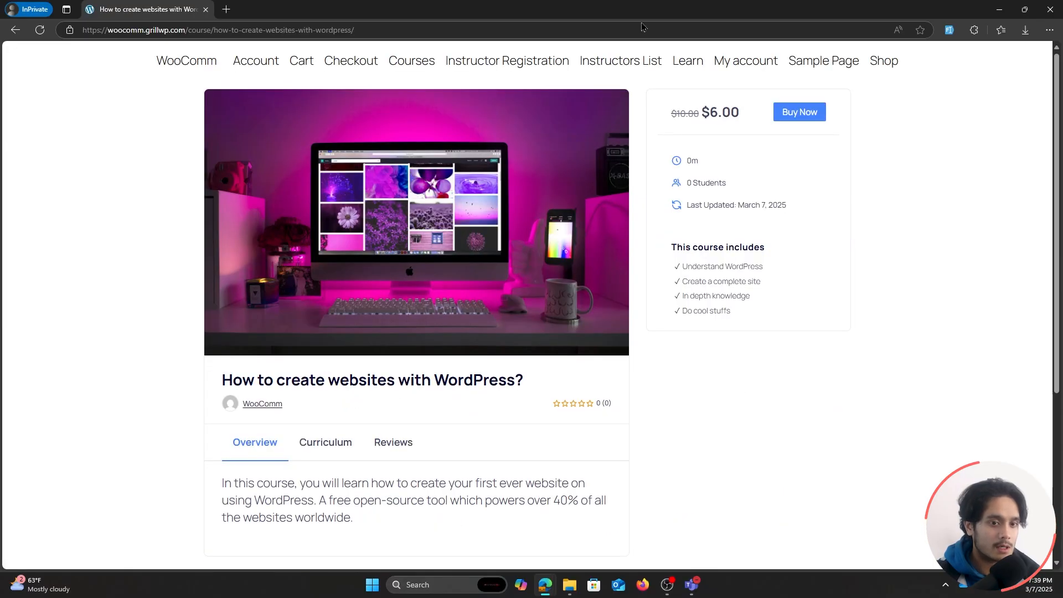
scroll(876, 382, down, 1)
scroll(877, 370, up, 1)
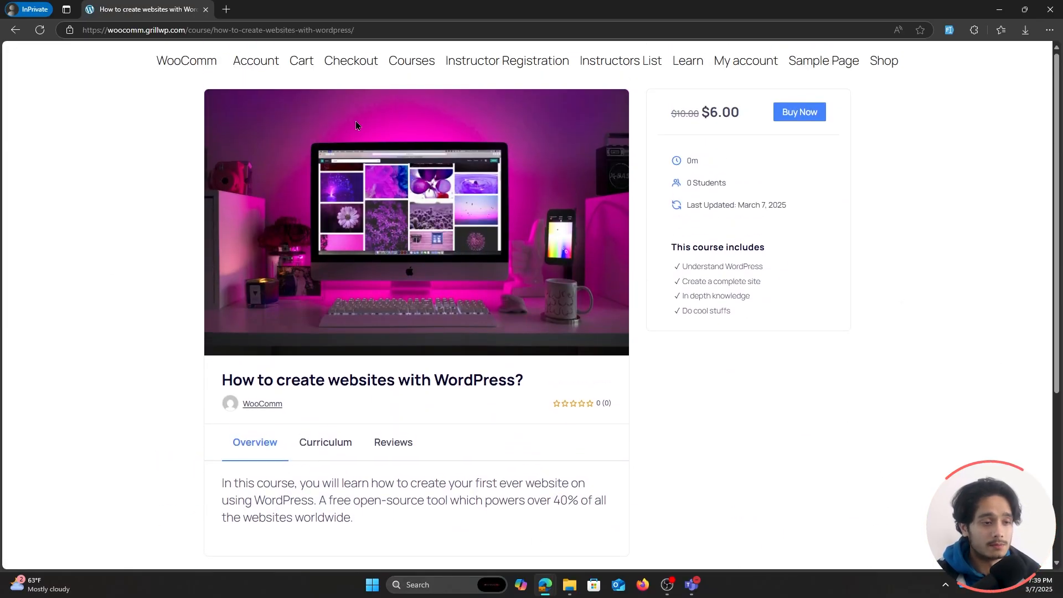
click(807, 112)
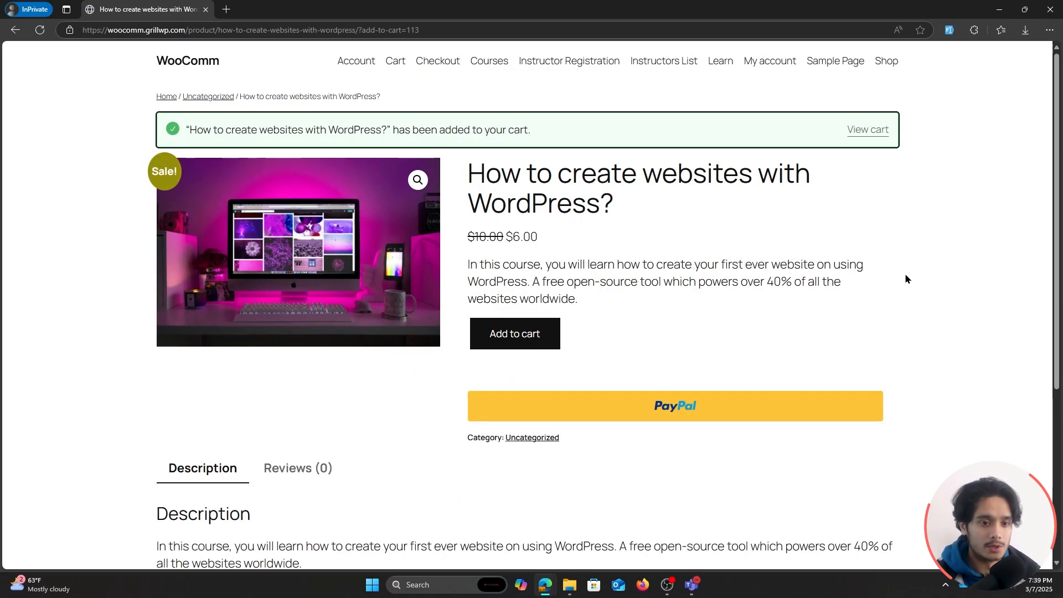
Compare how the course is listed on the Shop page and on the Courses page.
click(885, 62)
scroll(720, 182, down, 1)
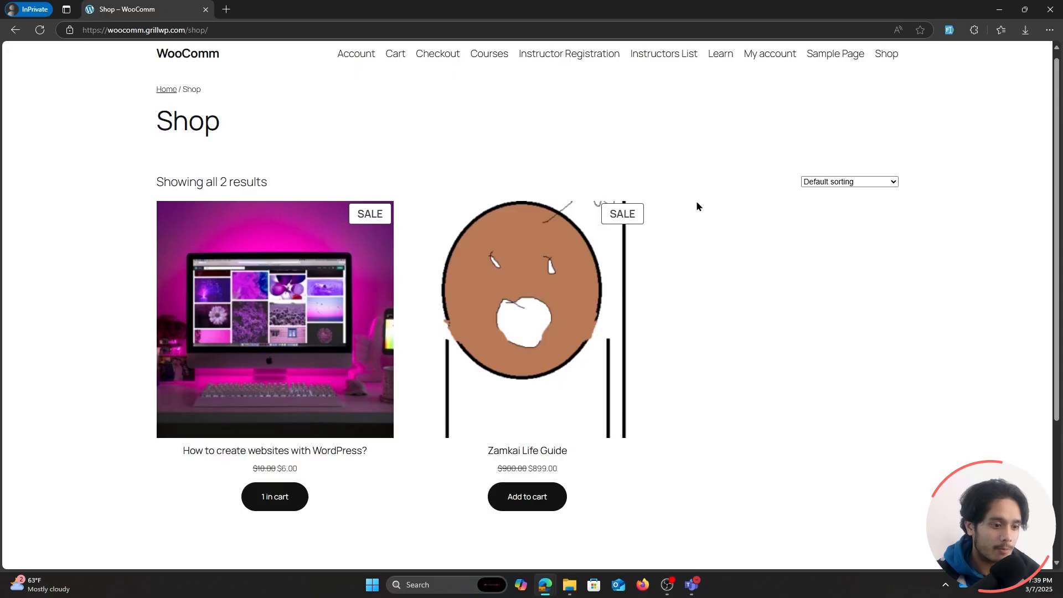
scroll(348, 477, up, 1)
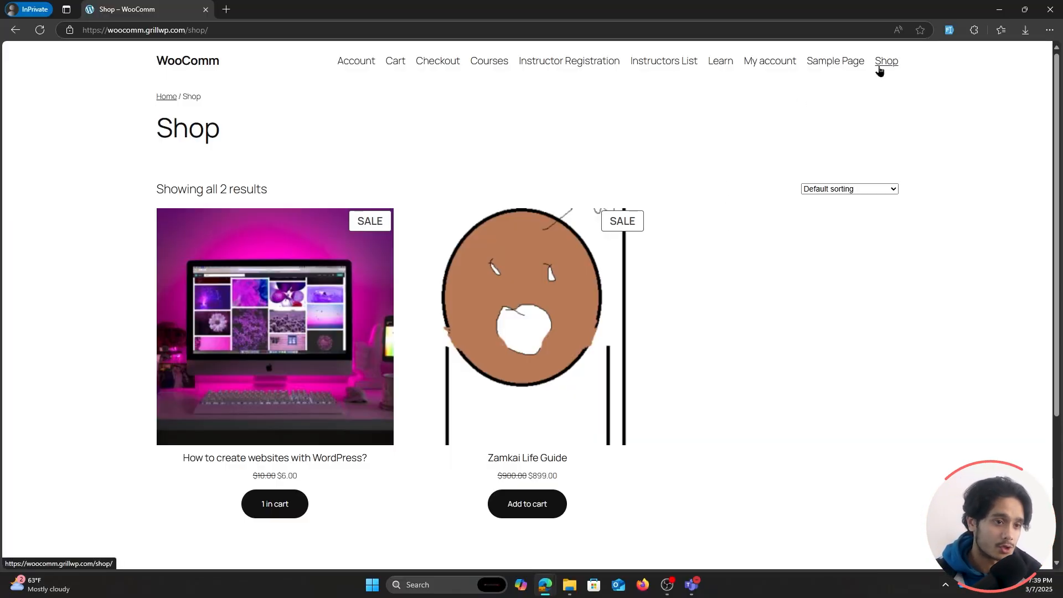
click(483, 68)
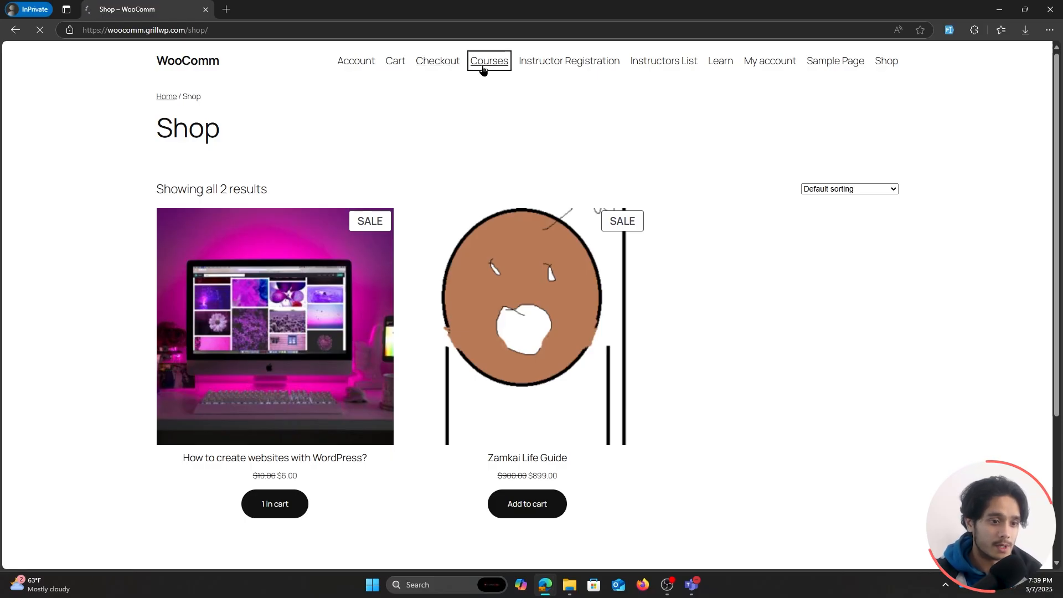
scroll(664, 232, down, 1)
scroll(288, 318, up, 1)
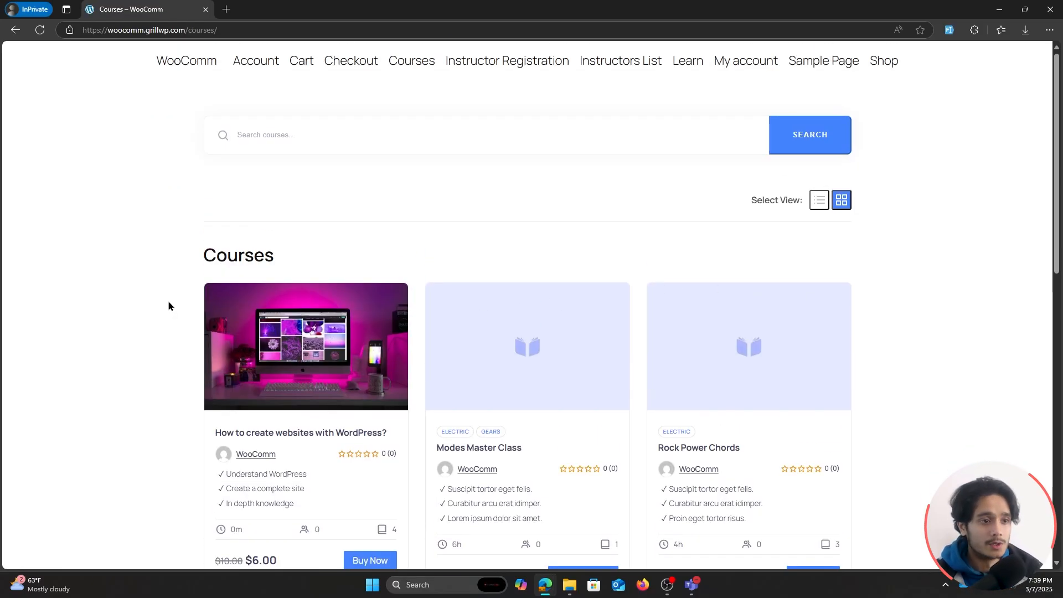
scroll(214, 209, down, 2)
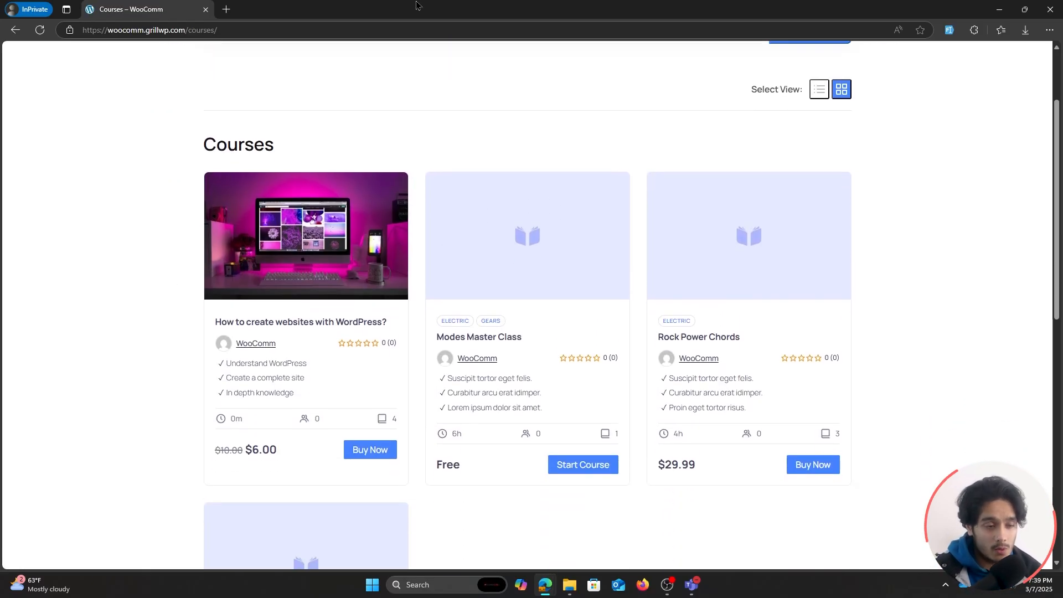
Return to the WordPress admin window and show the list of all site pages.
drag(419, 6, 387, 128)
click(423, 80)
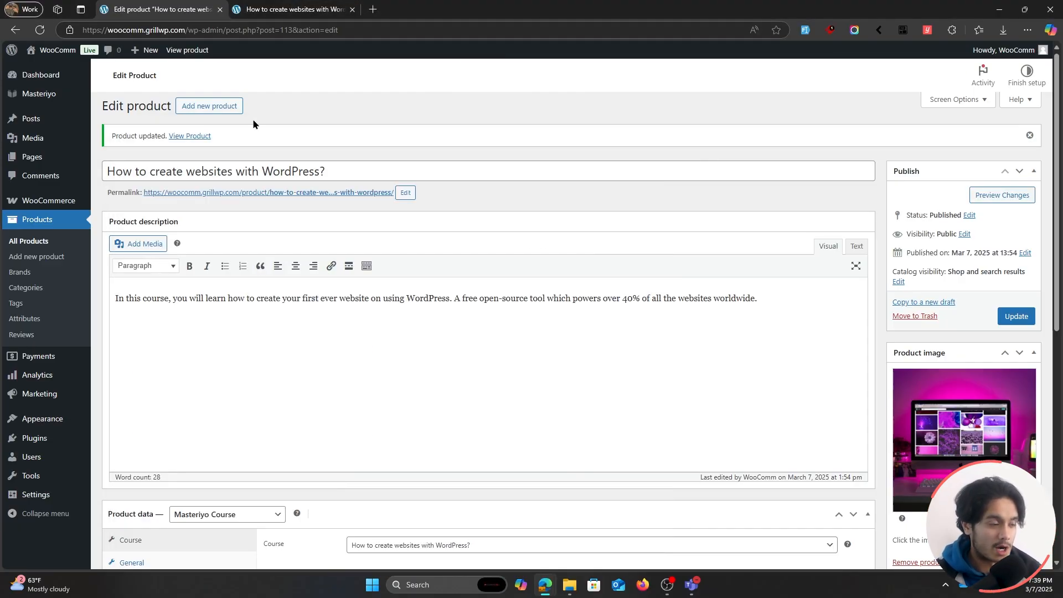
click(43, 160)
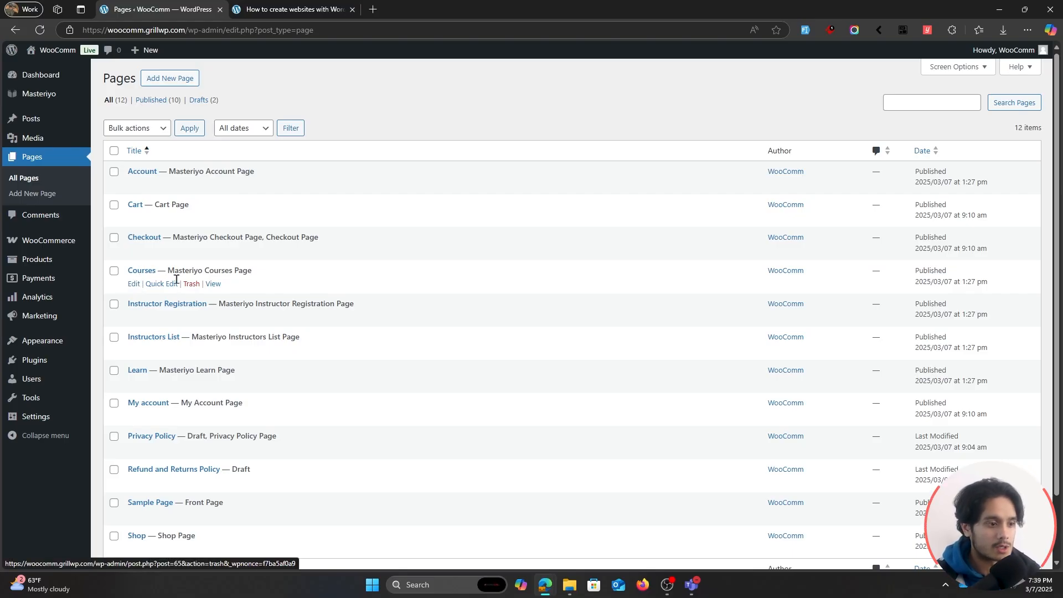
Check the status options of the Courses page in Quick Edit and close it without saving changes.
click(135, 284)
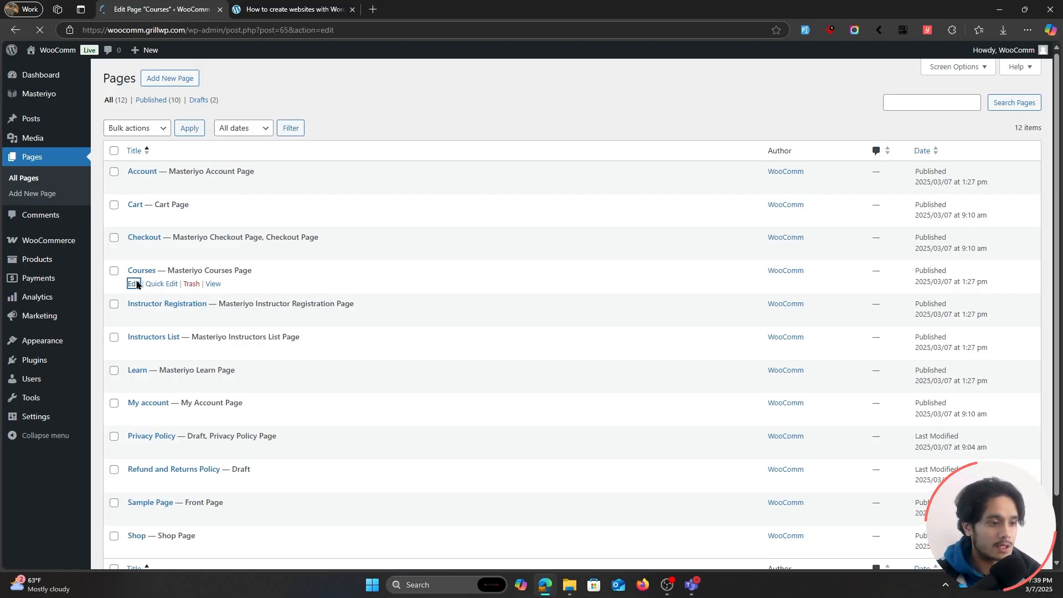
key(alt+Left)
click(158, 285)
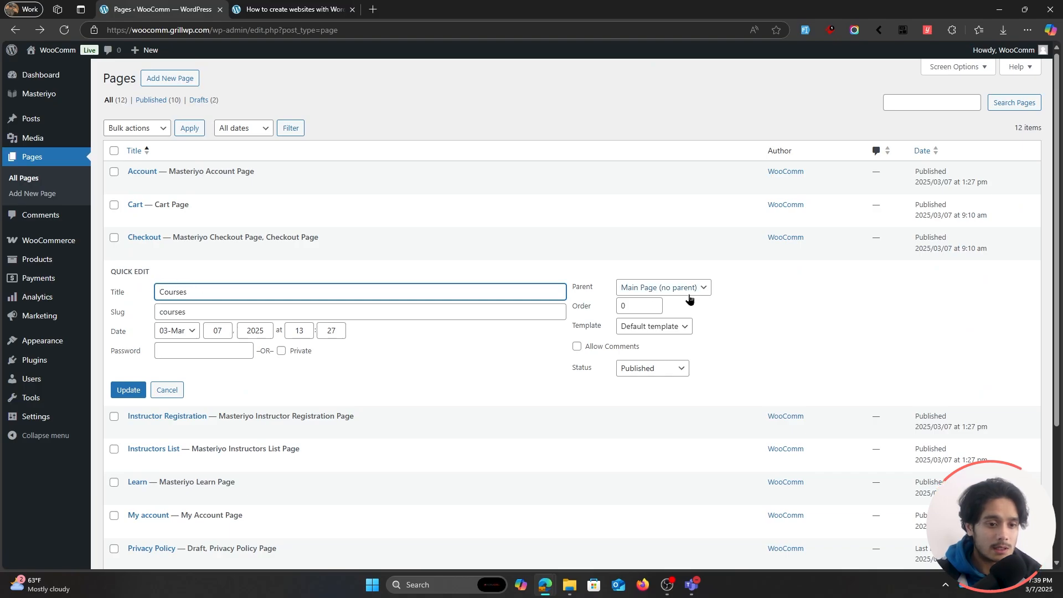
click(667, 368)
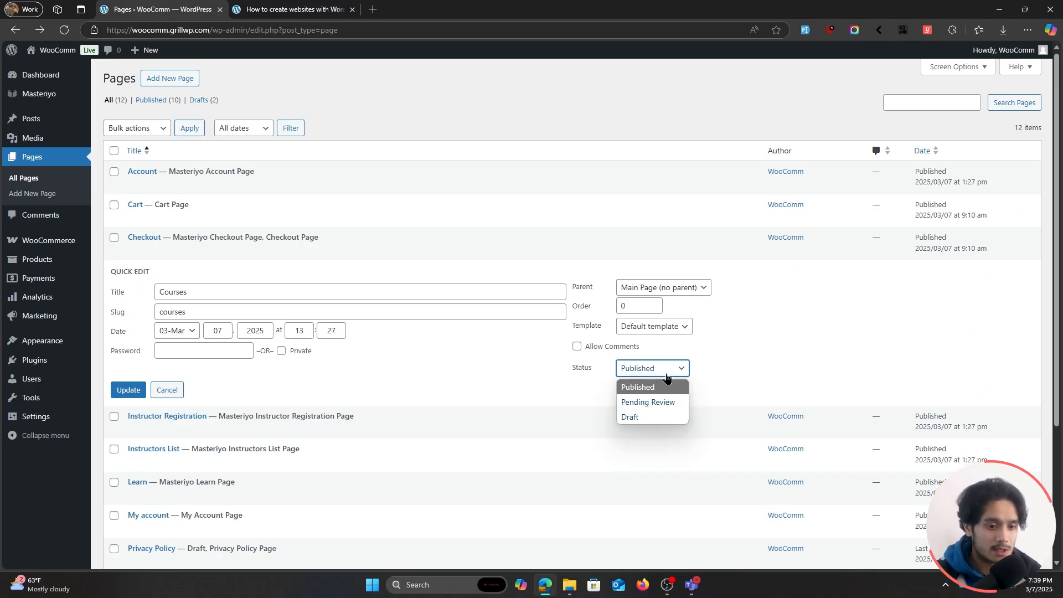
click(489, 374)
click(171, 390)
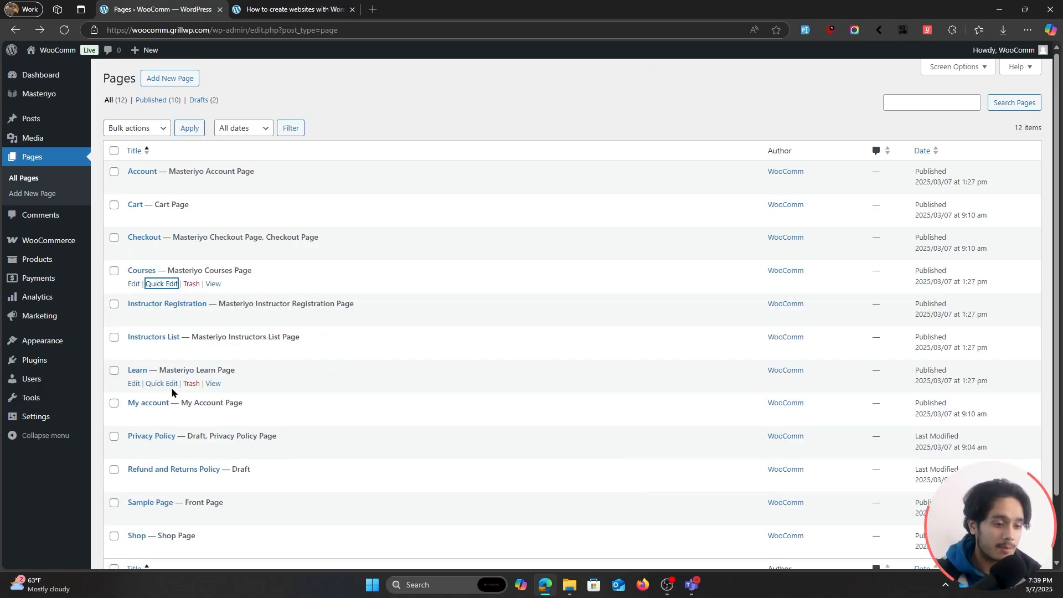
click(294, 286)
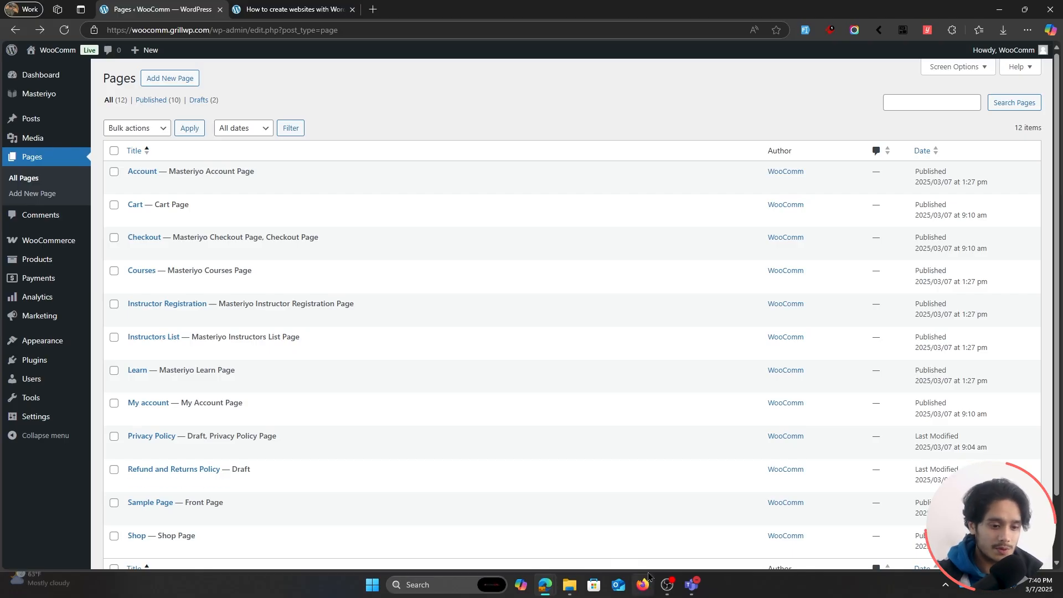
Back in the private window, buy the How to create websites with WordPress? course and start the PayPal payment from the cart.
key(alt+Tab)
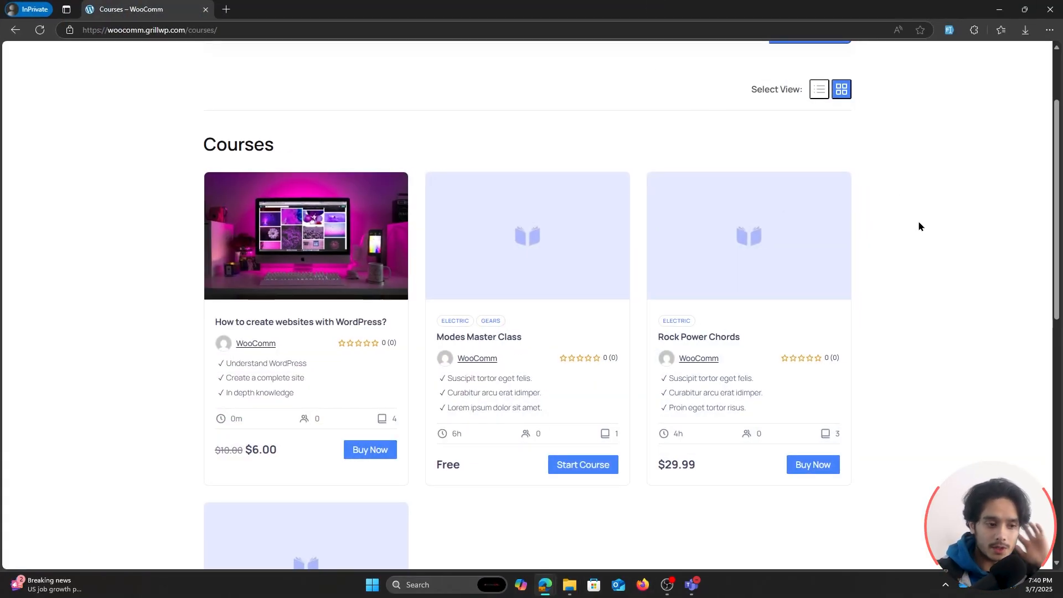
click(277, 321)
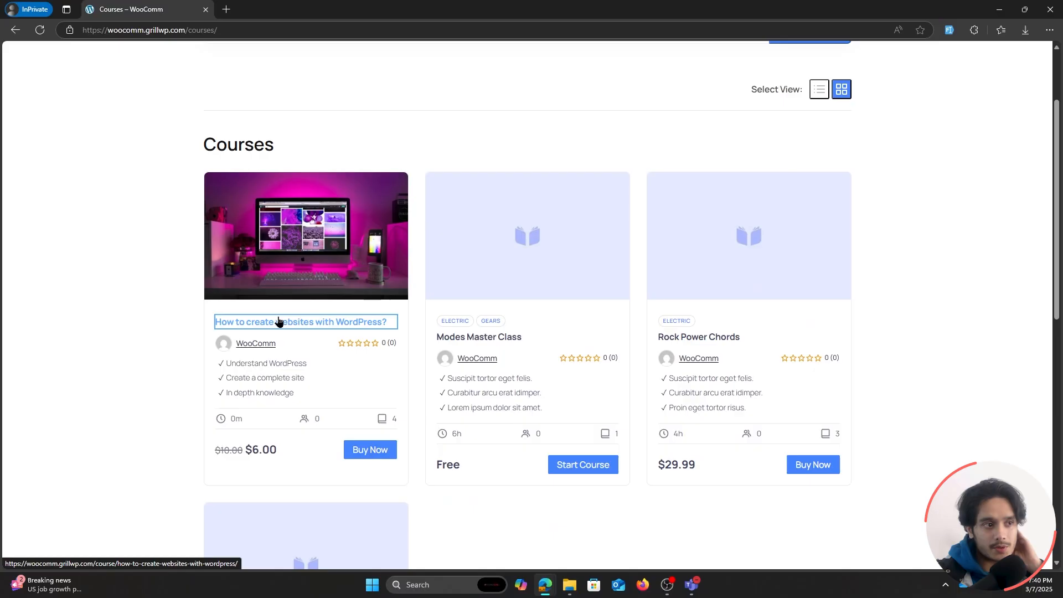
click(799, 114)
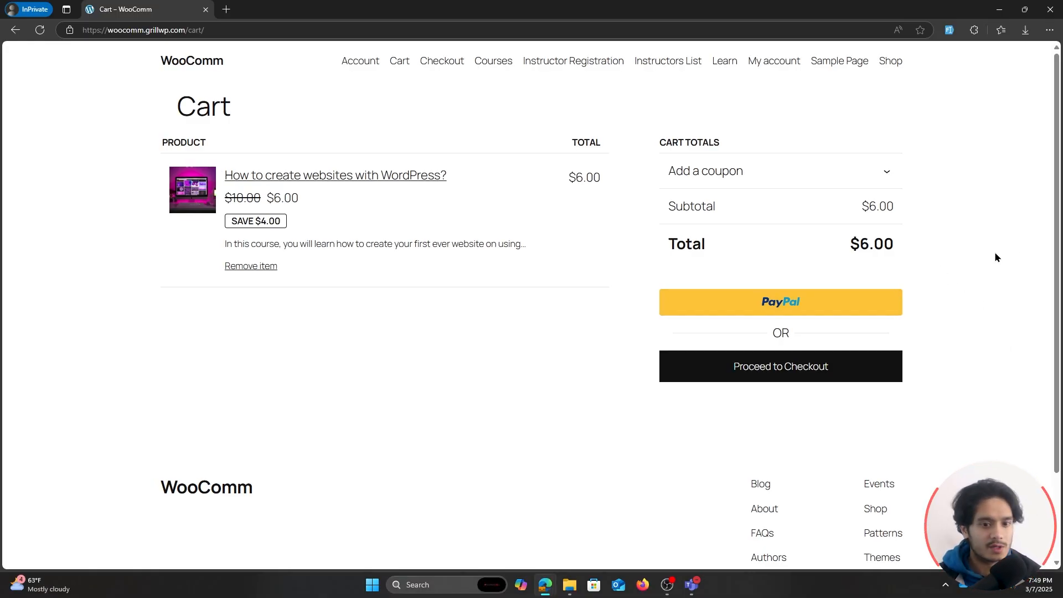
click(805, 302)
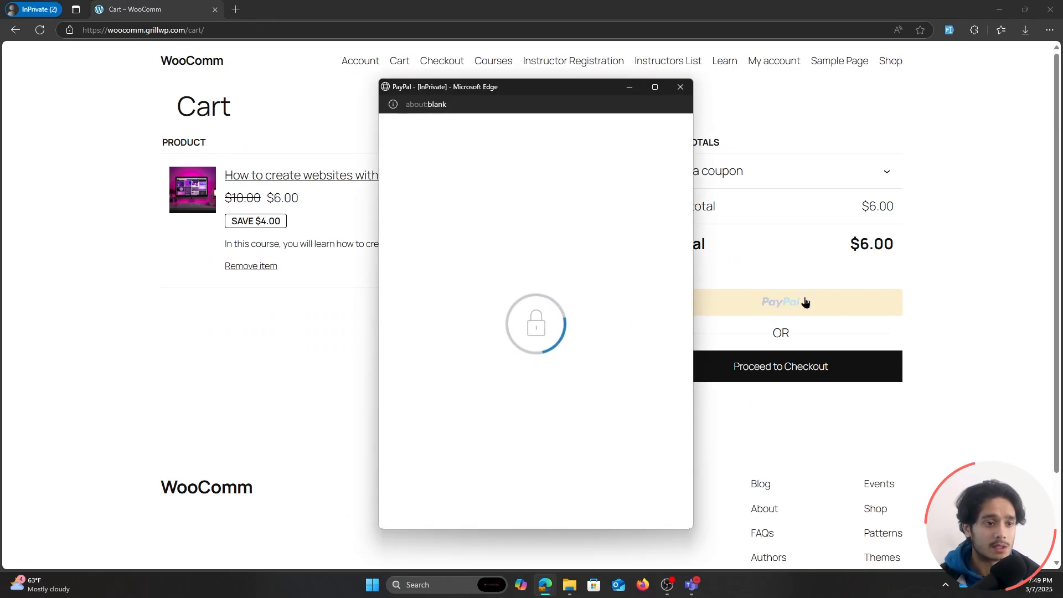
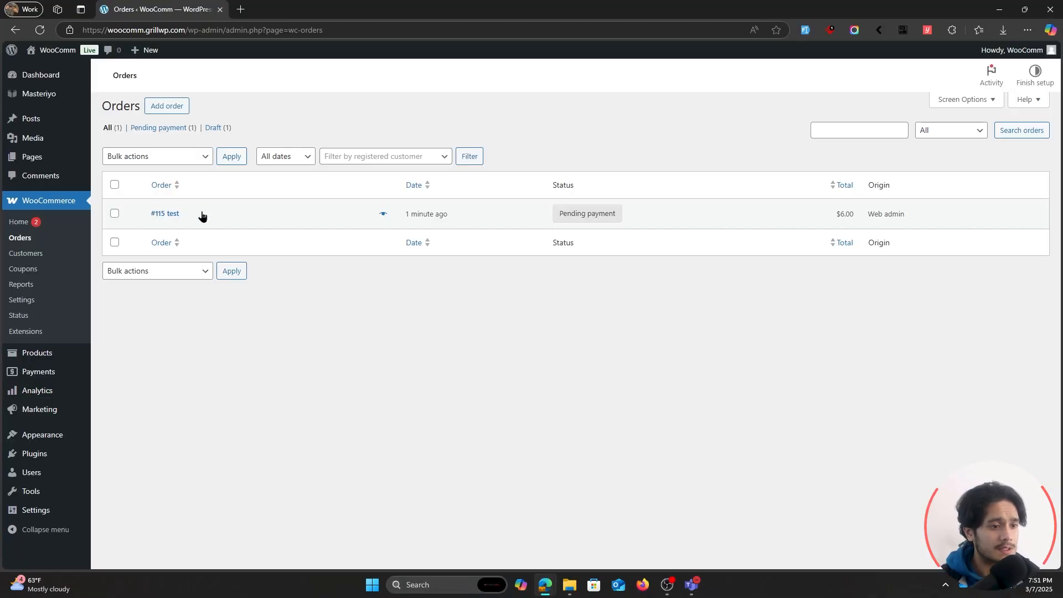
Open the pending order for the How to create websites with WordPress? course and choose Completed as its status.
click(172, 215)
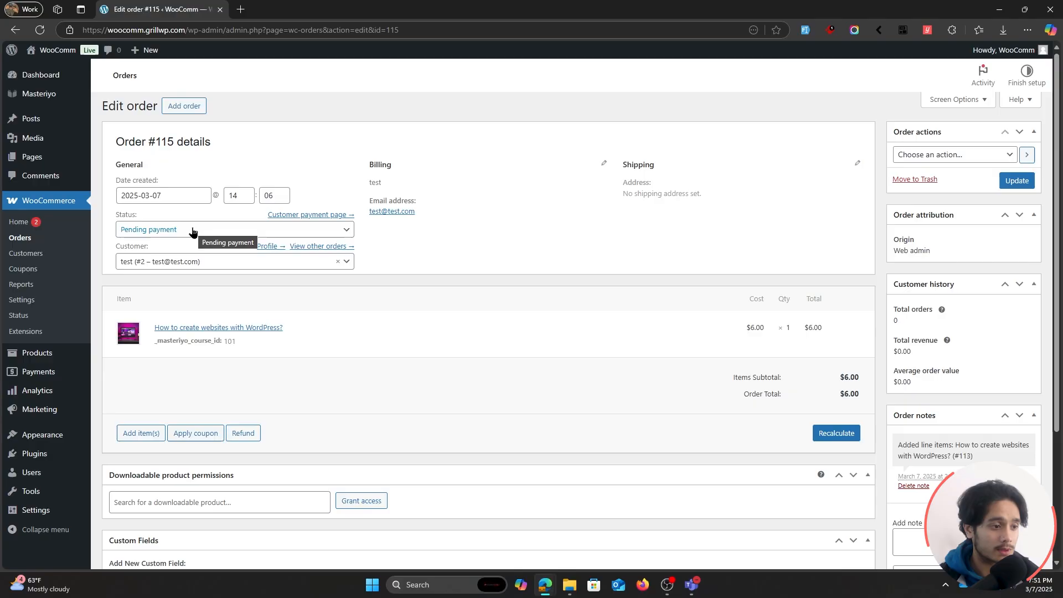
click(193, 230)
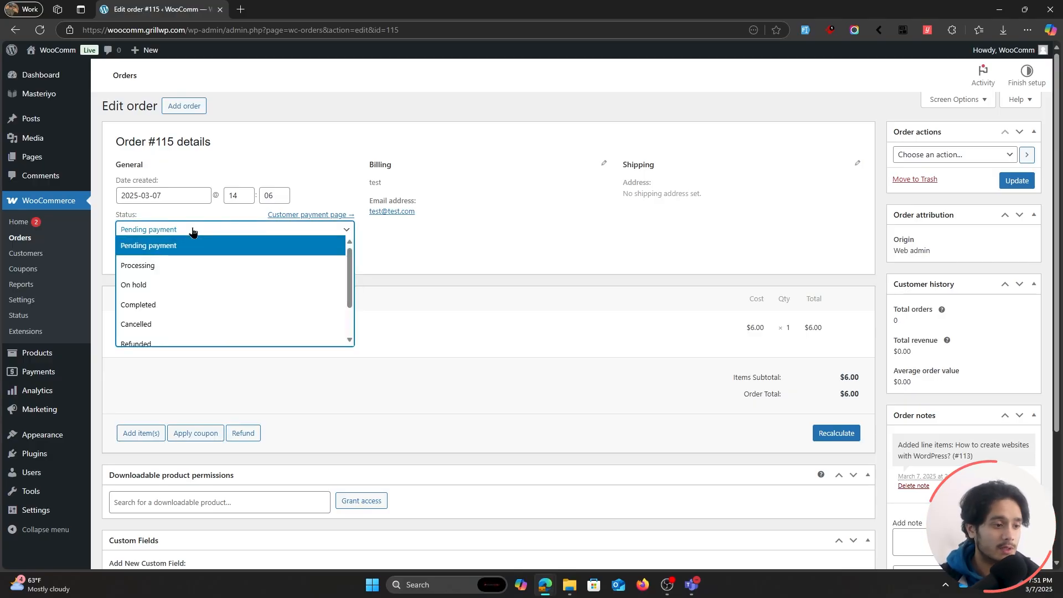
click(173, 306)
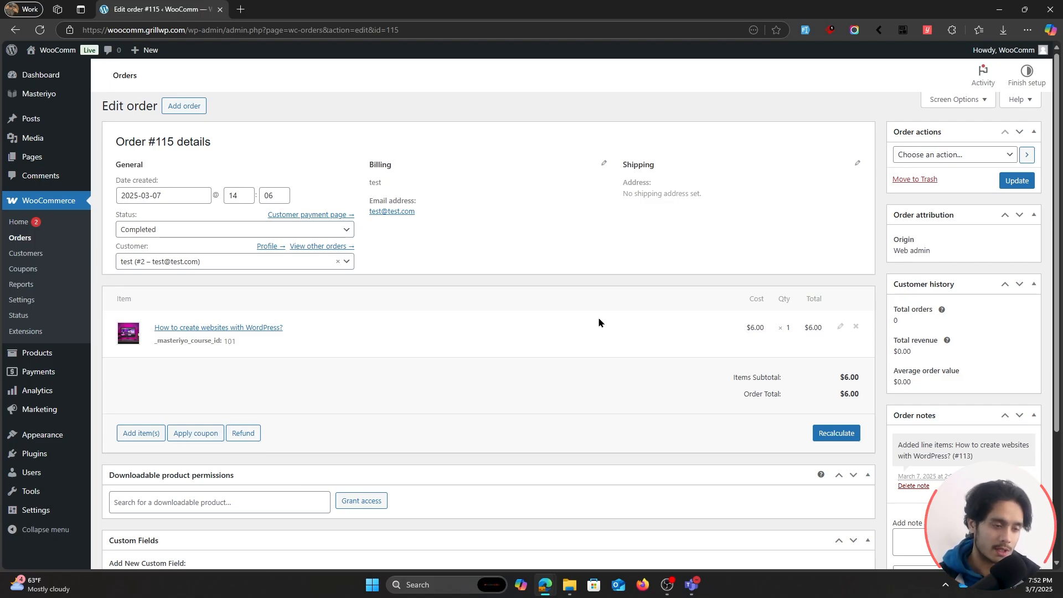
Open a private browser window, load woocomm.grillwp.com and go to its My account page.
key(ctrl+shift+n)
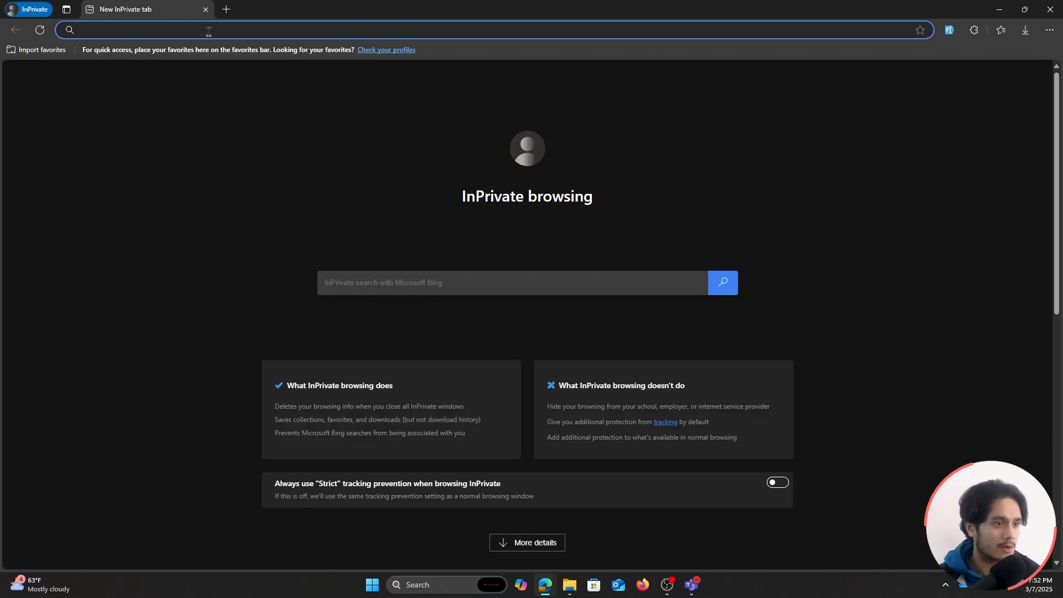
drag(357, 10, 204, 46)
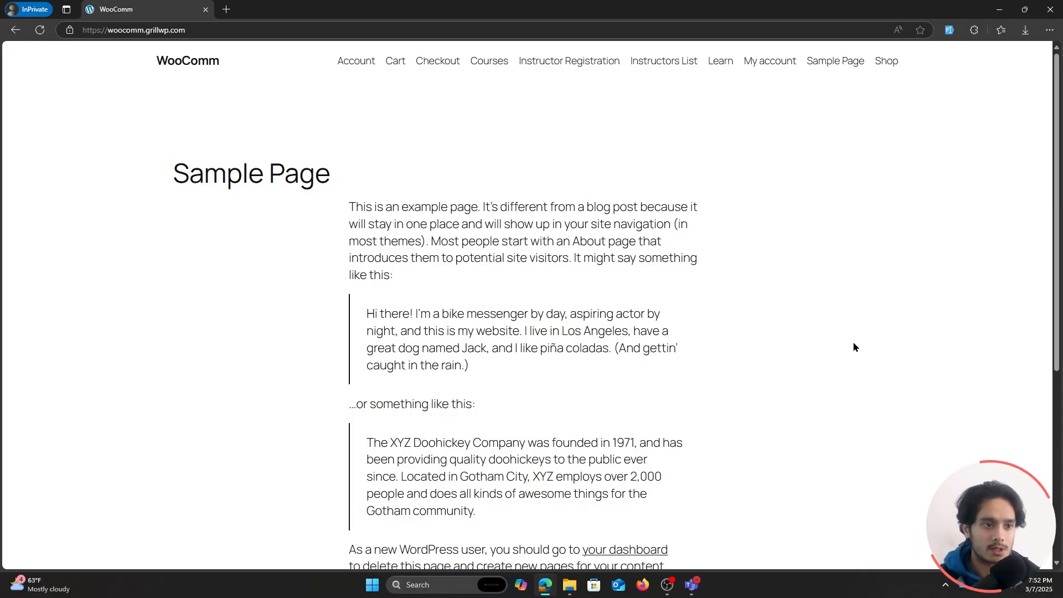
click(768, 62)
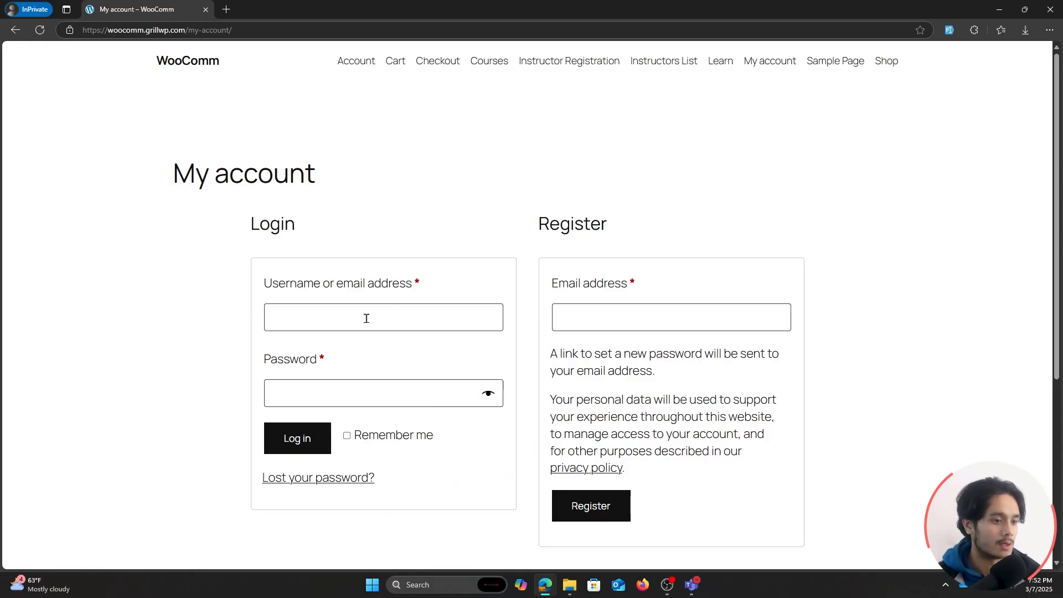
Log in with the test customer's email address and account password, with Remember me enabled.
click(366, 319)
text(test@)
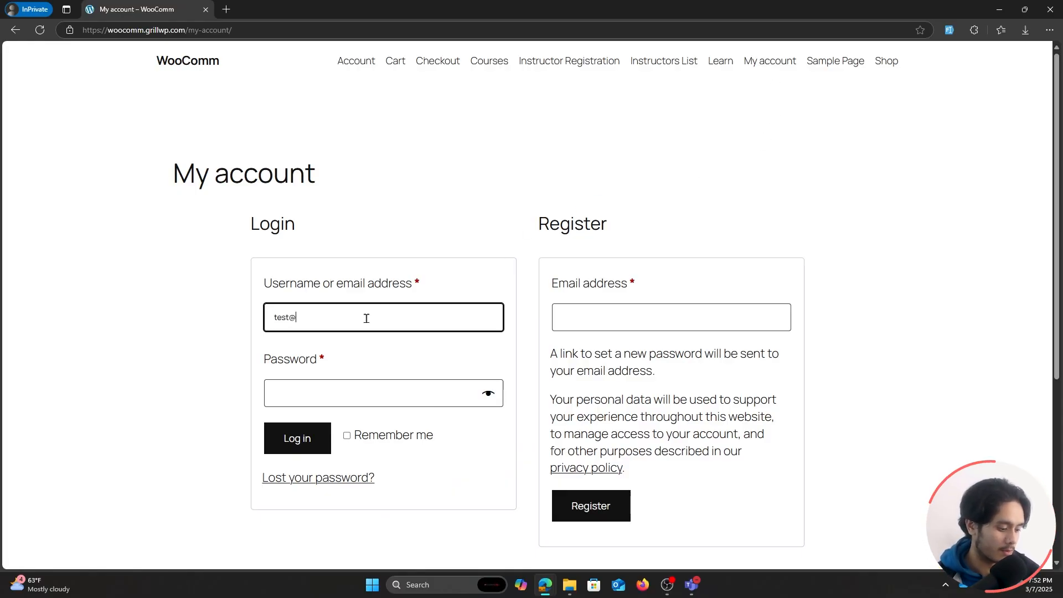
text(test.com)
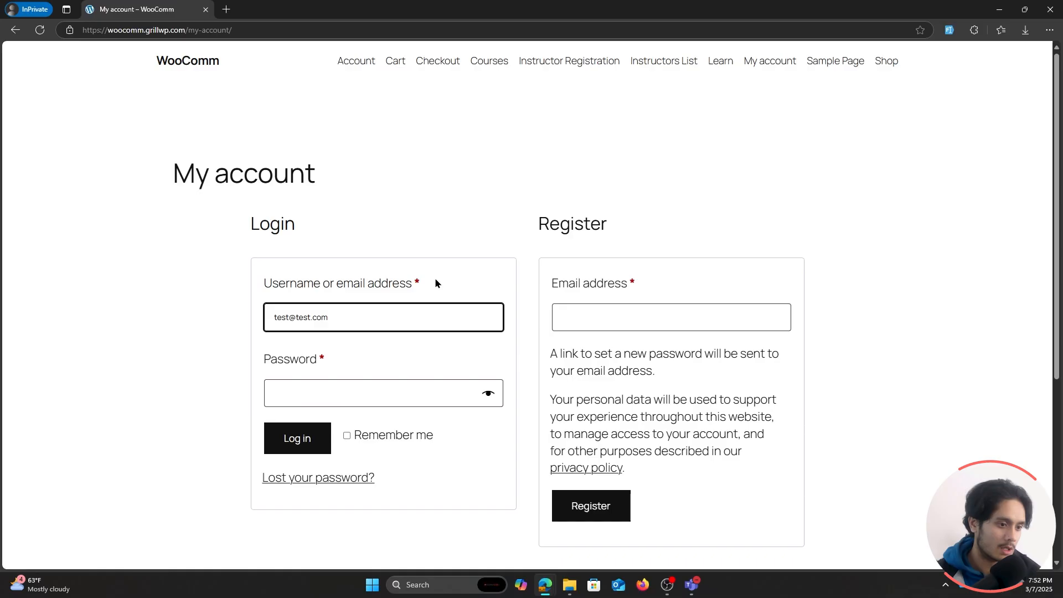
click(382, 391)
text(test123)
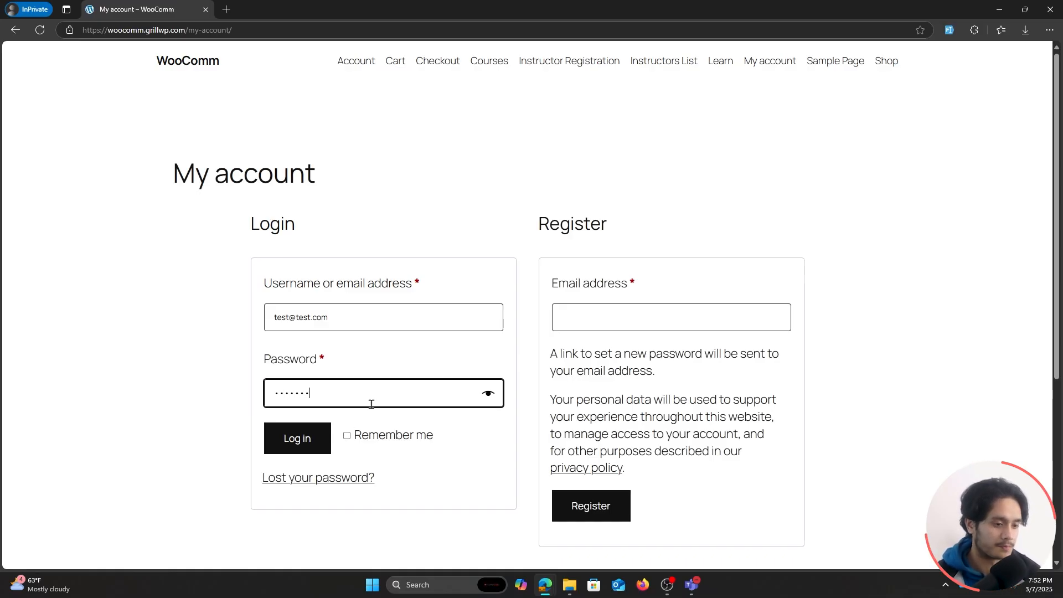
click(347, 435)
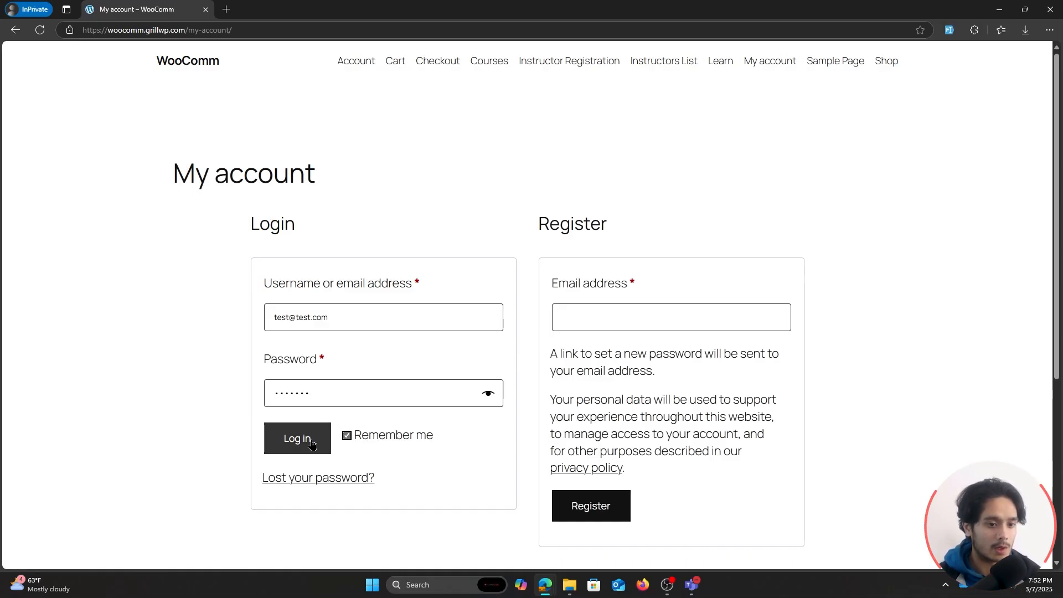
click(312, 444)
Check the customer's order list in the store account and the courses listed under Your Courses in the Account page.
click(271, 251)
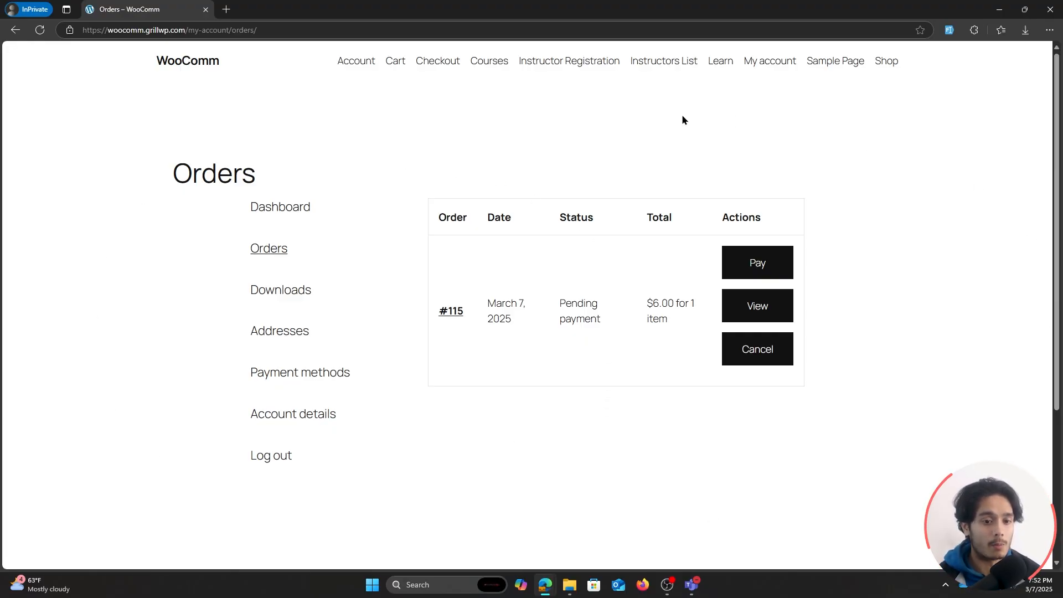
click(358, 65)
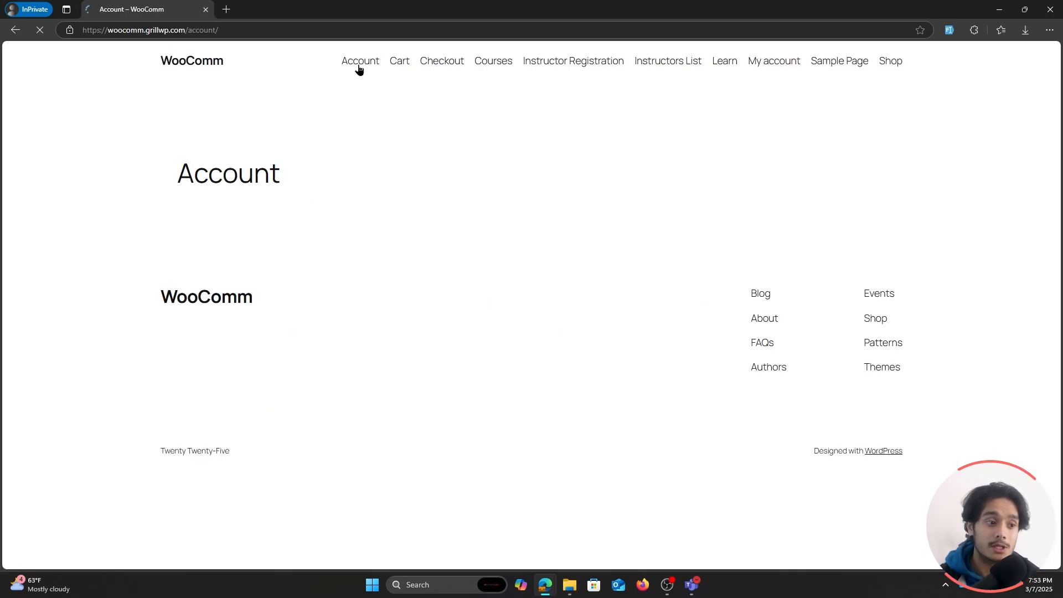
scroll(912, 284, down, 2)
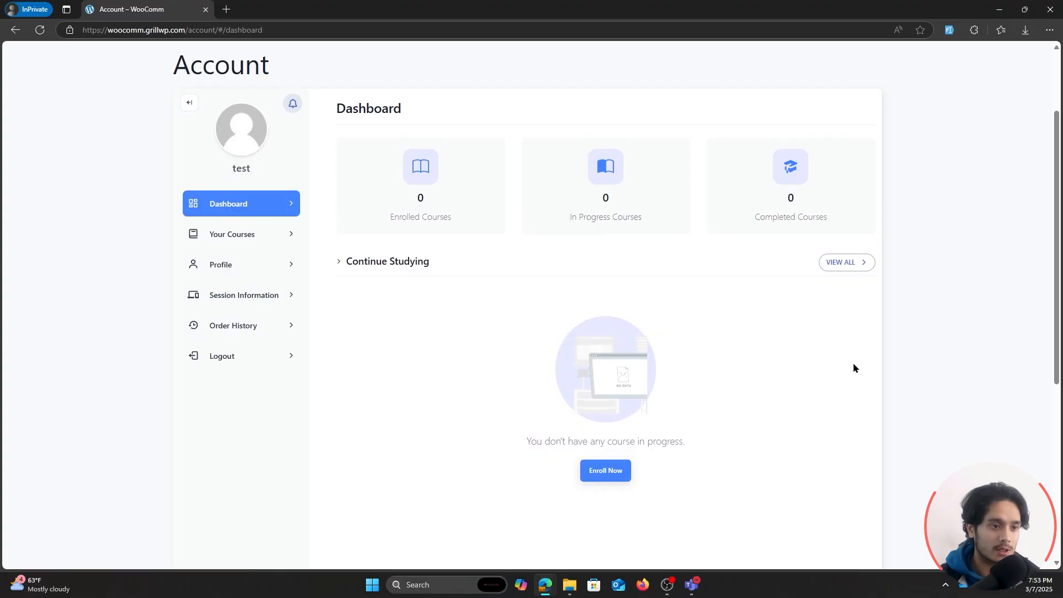
click(248, 232)
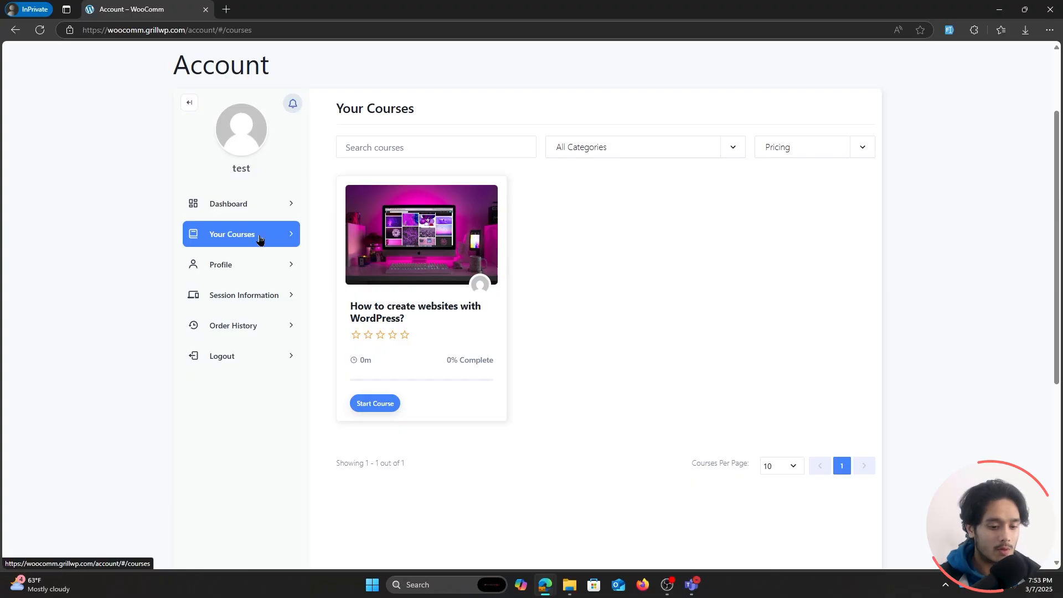
Cancel the logout prompt, revisit My account and check how the WordPress course is offered on the Courses page.
click(234, 354)
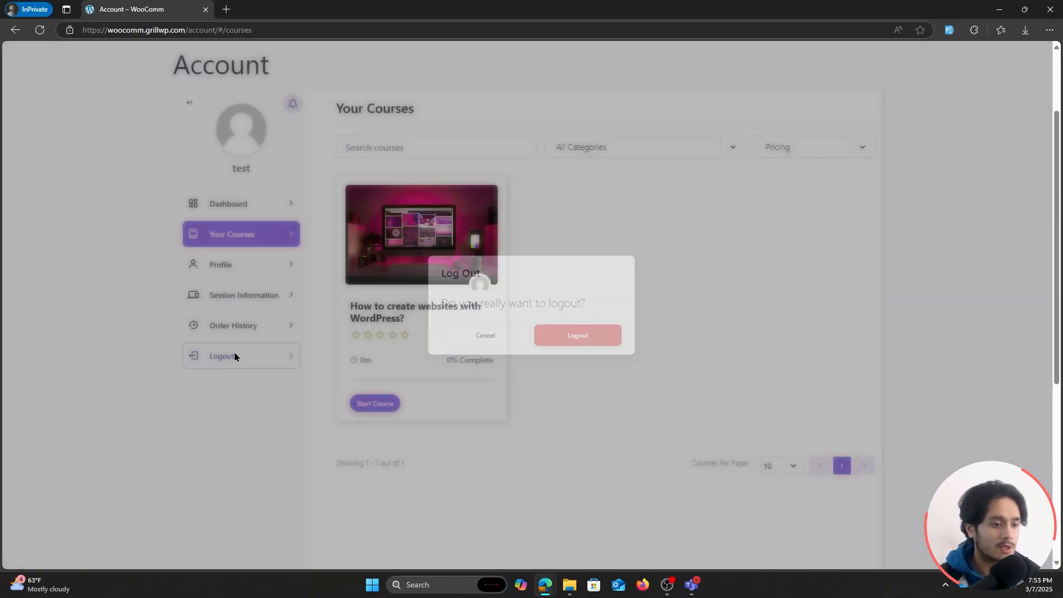
click(483, 335)
scroll(772, 166, up, 2)
click(772, 63)
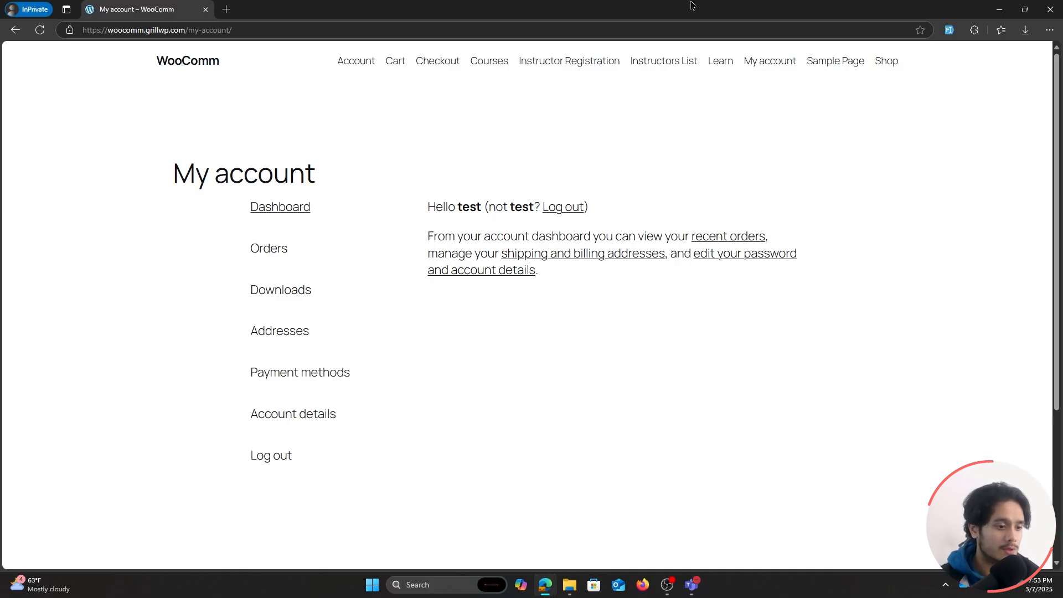
click(504, 65)
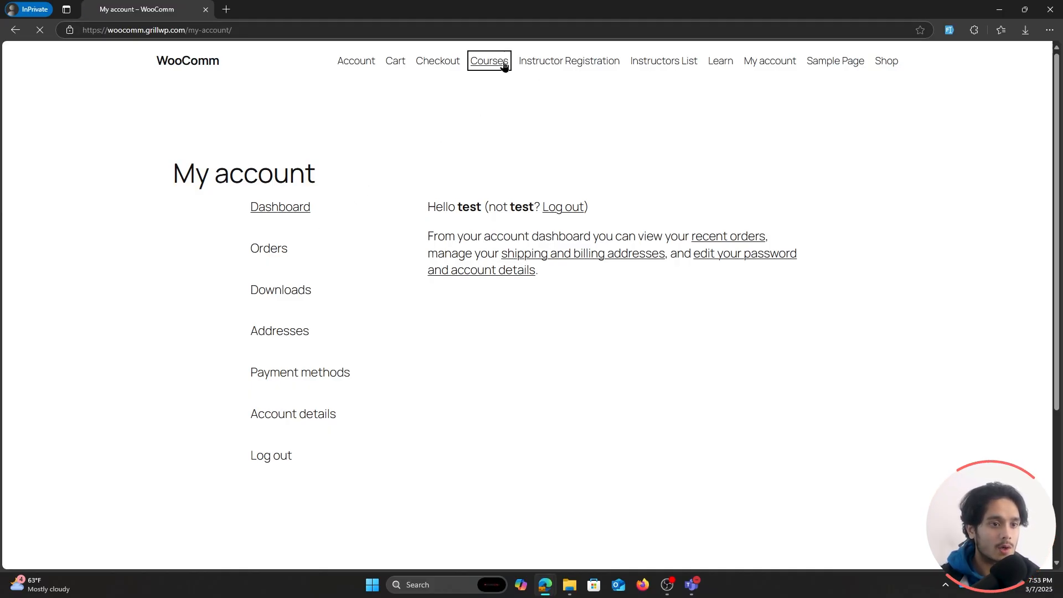
scroll(650, 260, down, 3)
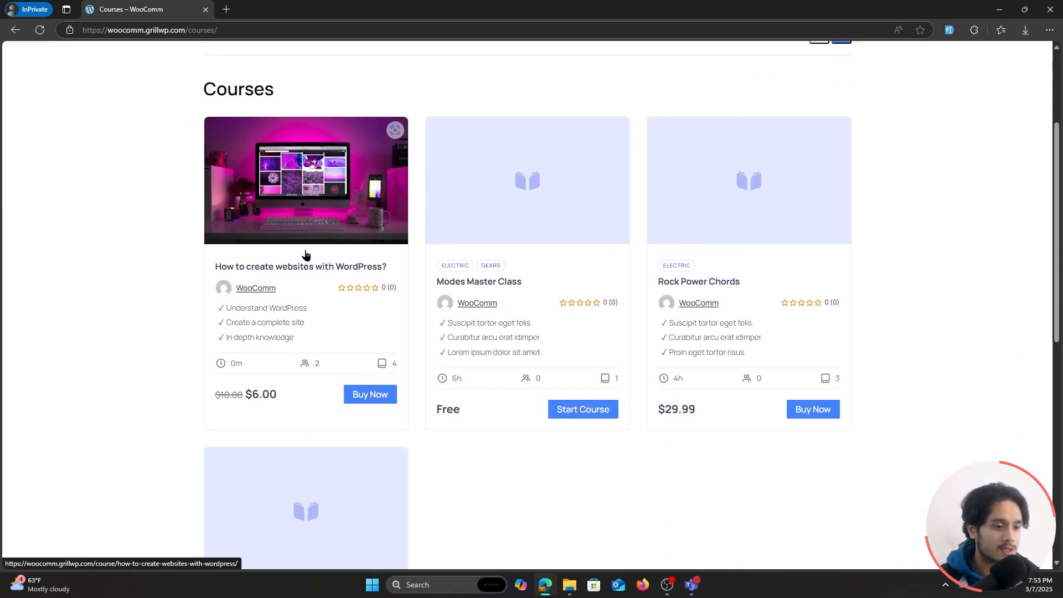
Return to the WordPress admin window, set the course order's status to Completed and update the order.
double_click(501, 5)
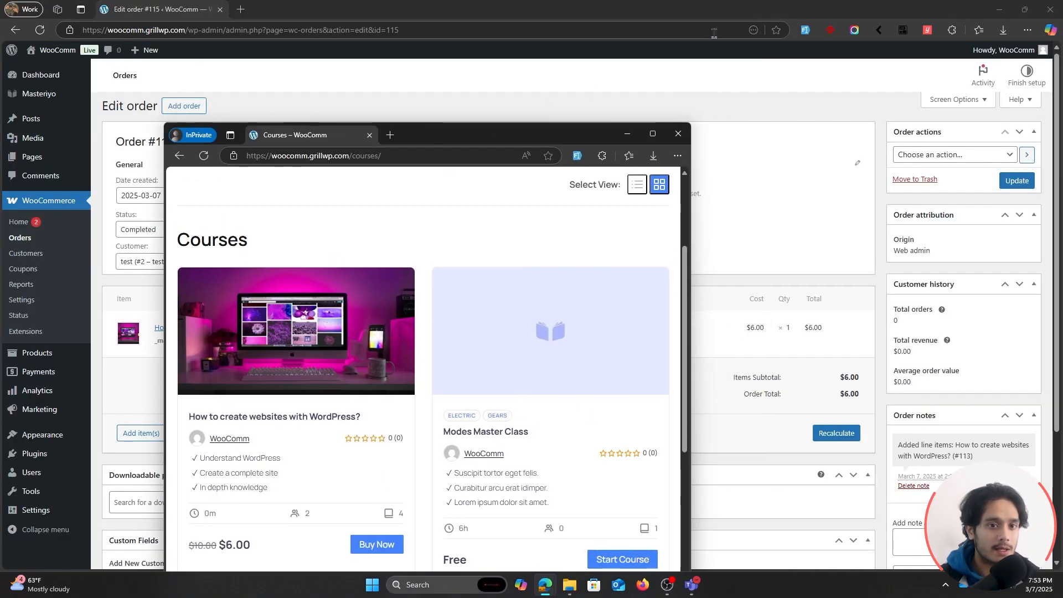
click(706, 72)
click(236, 232)
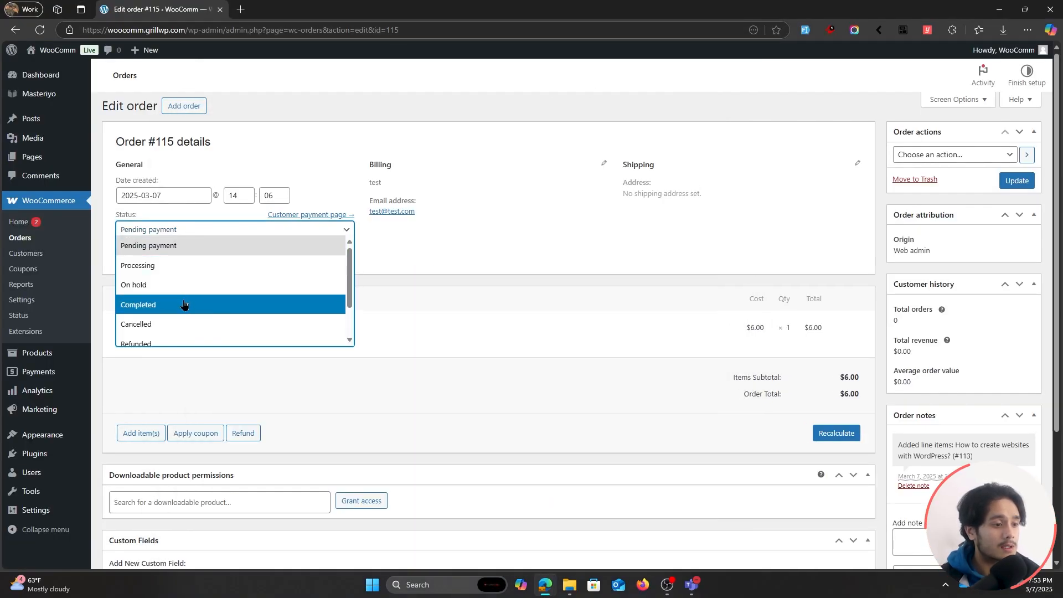
click(220, 304)
click(1017, 182)
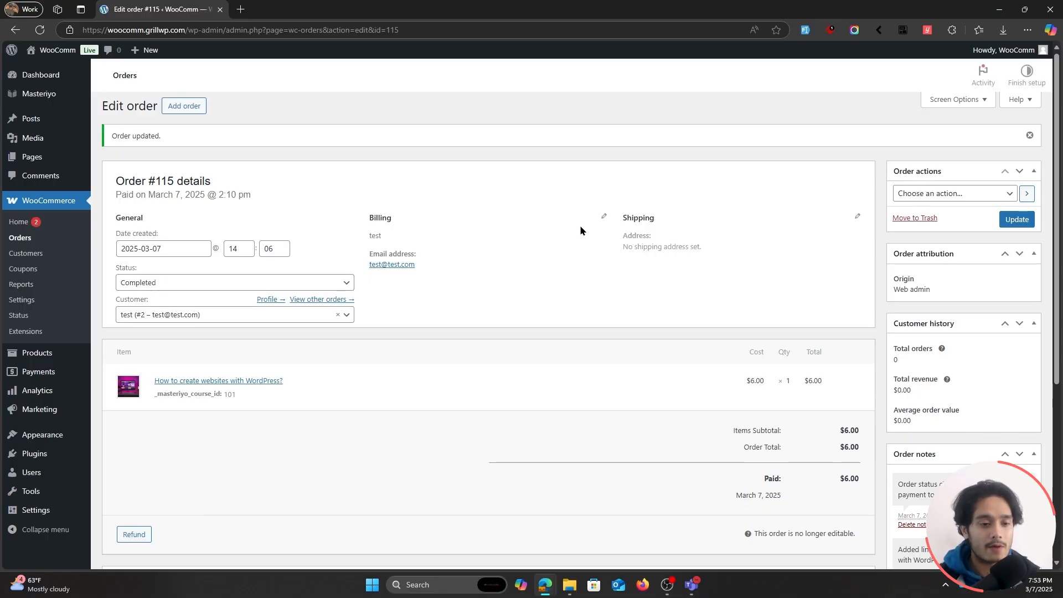
scroll(580, 231, down, 1)
scroll(557, 380, up, 1)
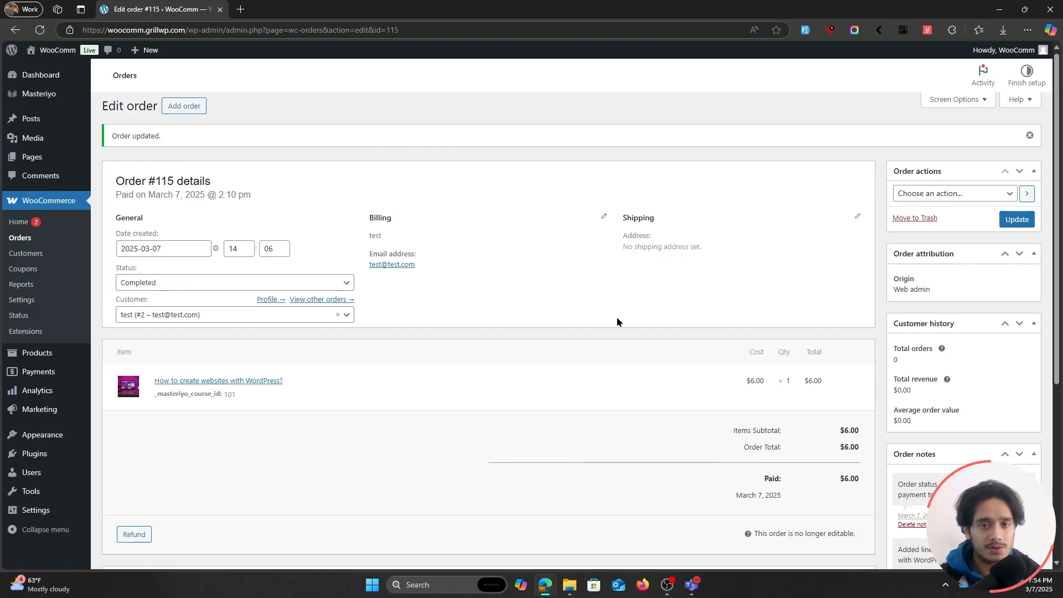
Switch back to the private window, reload the Courses page and check the WordPress course's action button.
mouse_move(551, 583)
click(528, 527)
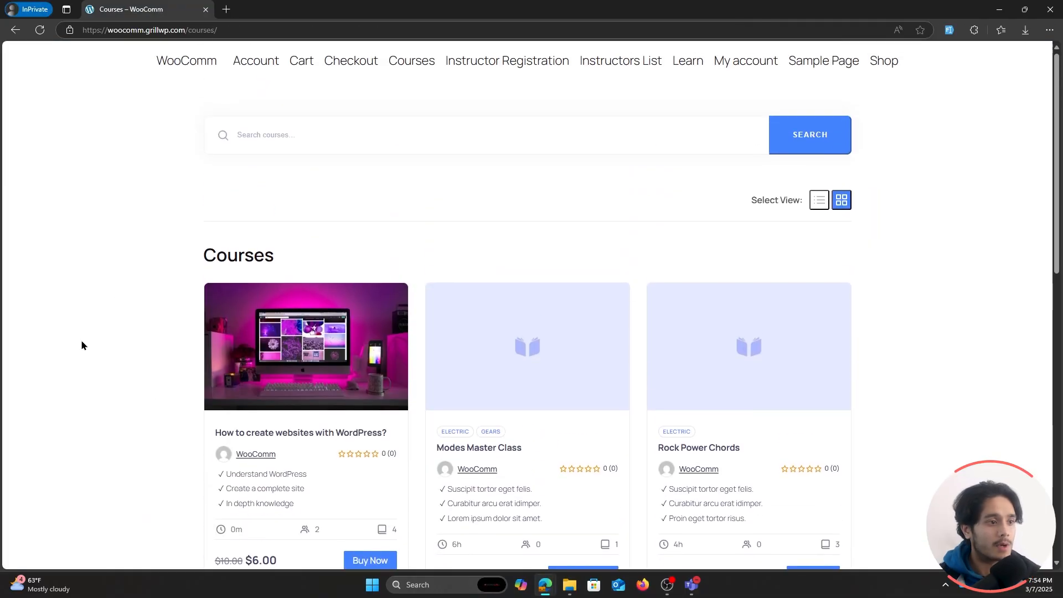
click(39, 30)
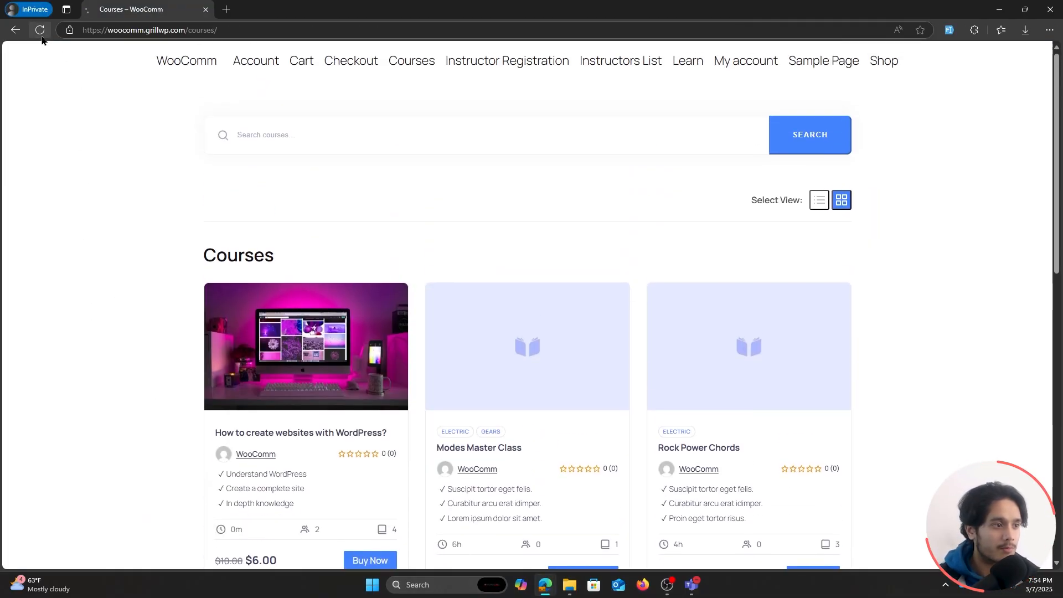
scroll(968, 300, down, 1)
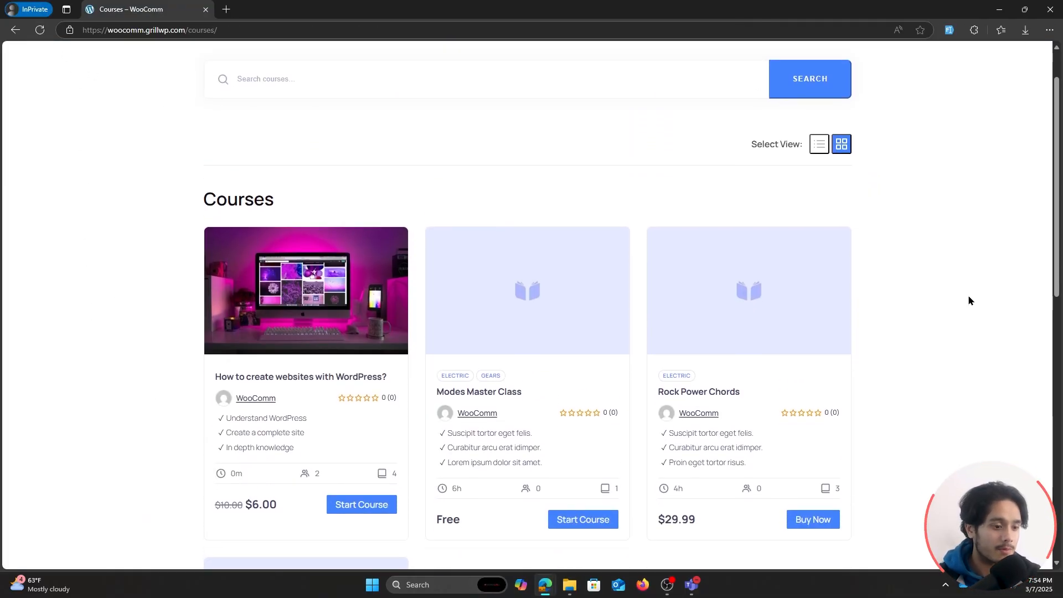
scroll(142, 356, down, 1)
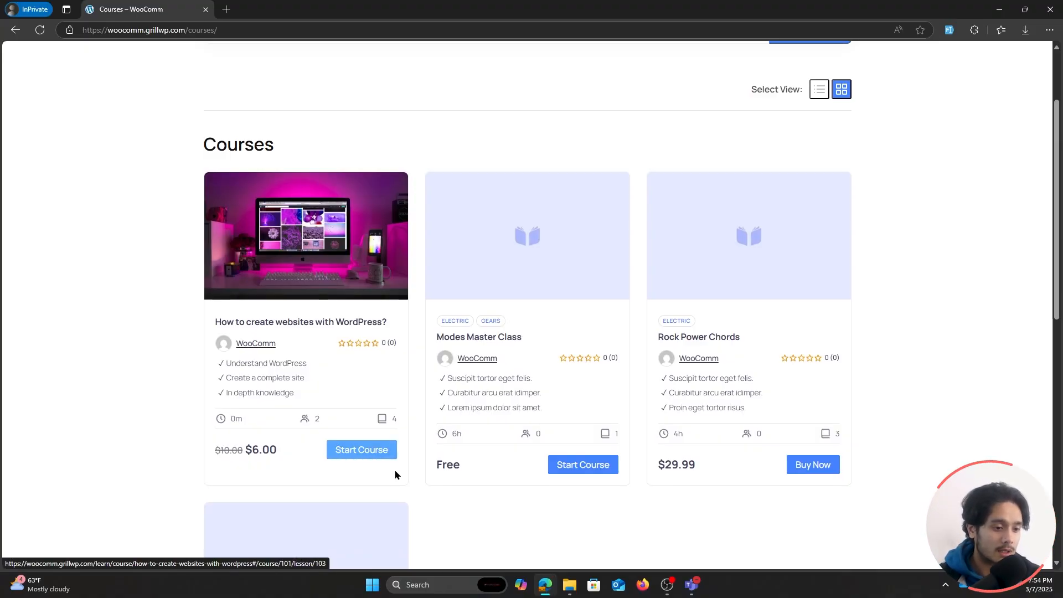
scroll(426, 408, up, 2)
scroll(393, 207, down, 2)
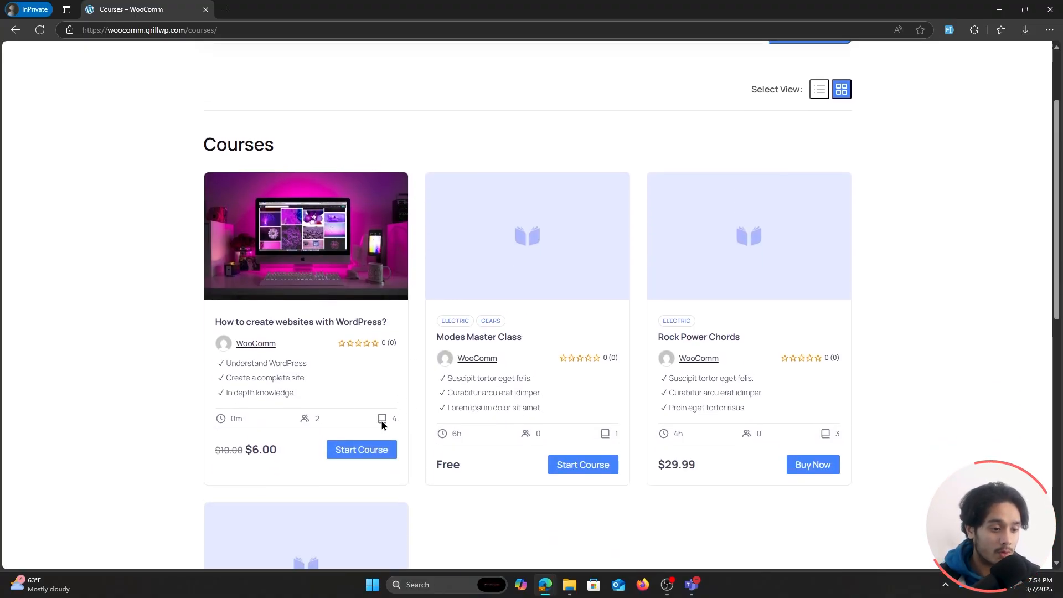
scroll(382, 424, up, 2)
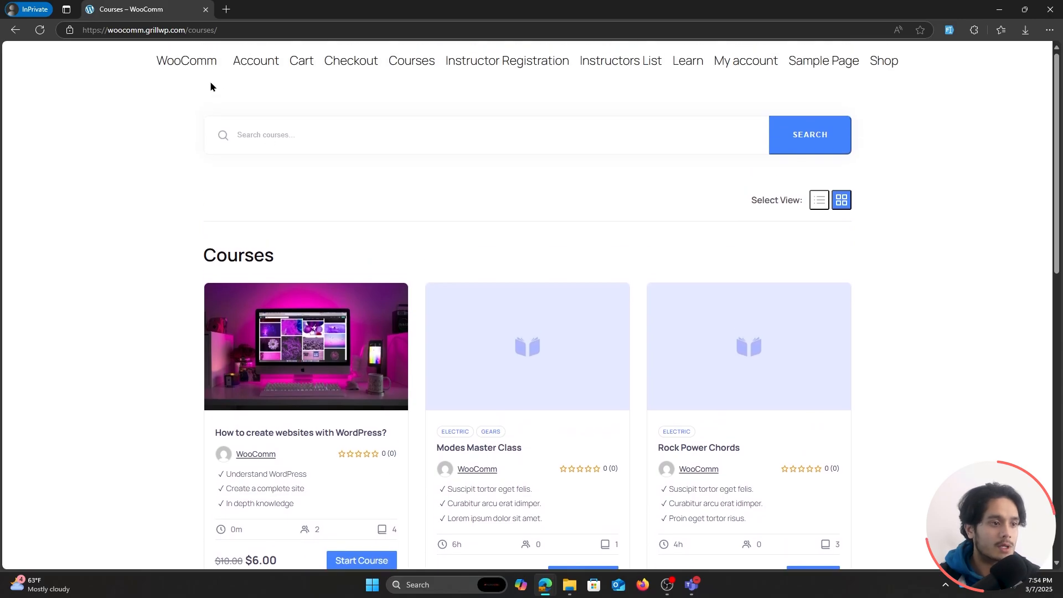
Start the How to create websites with WordPress? course from Your Courses on the customer's Account page.
click(250, 64)
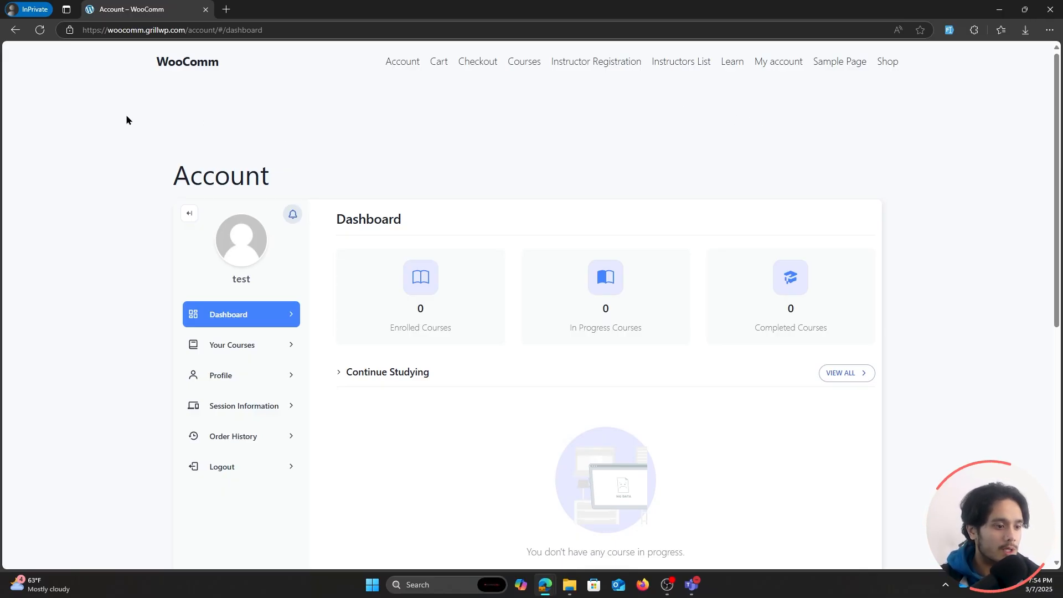
click(230, 350)
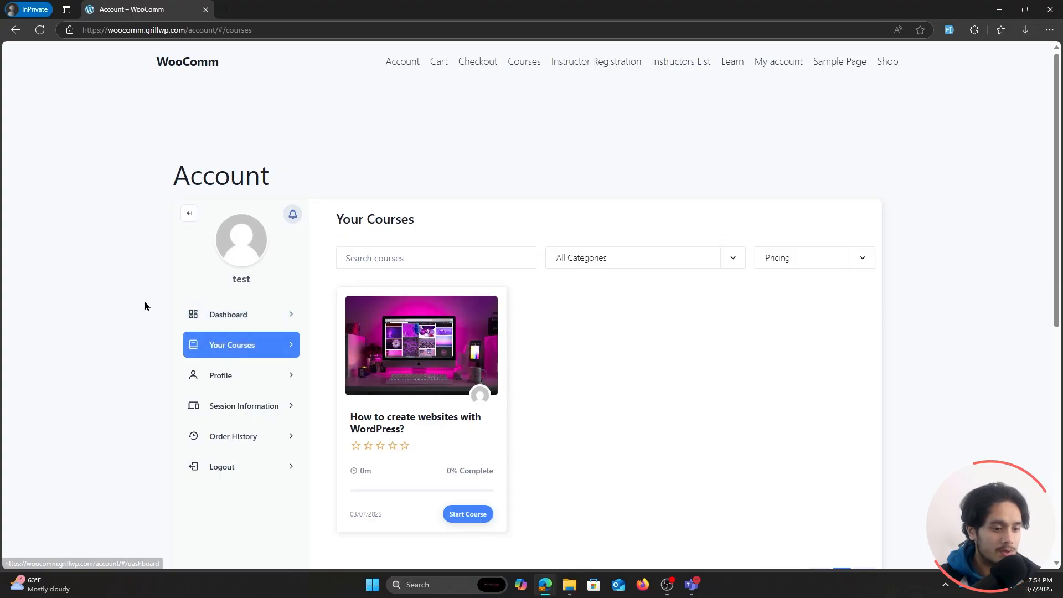
scroll(144, 305, down, 1)
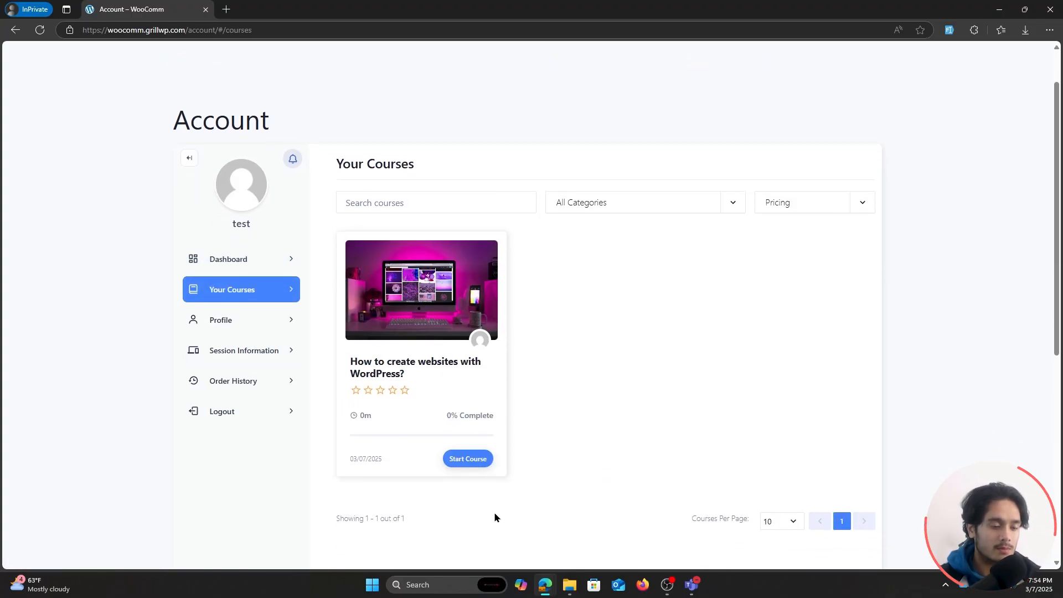
click(477, 461)
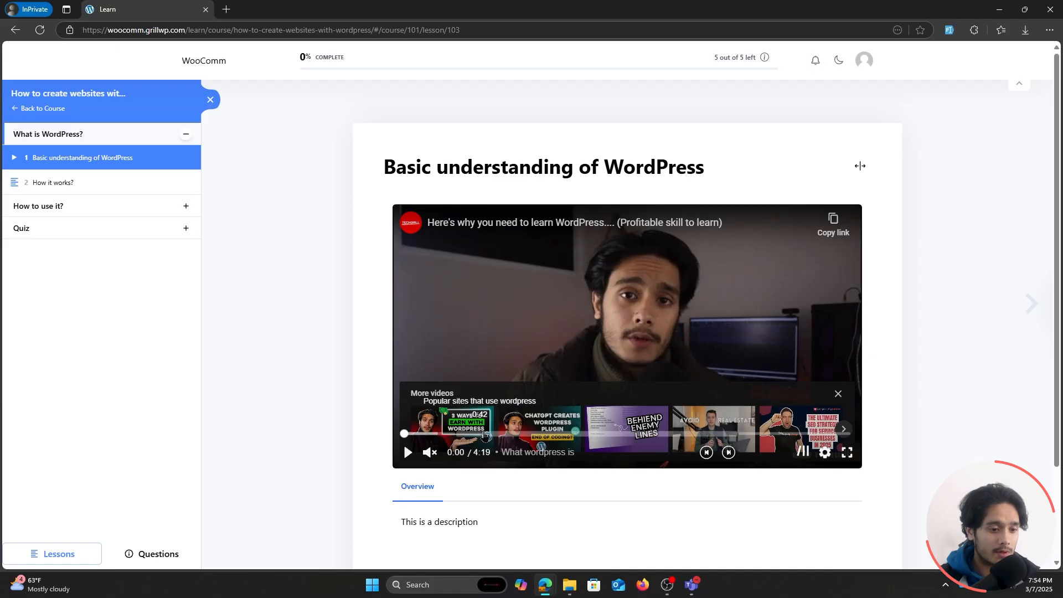
Look through the first lesson, then view the How it works? and Hosting & Domain lessons.
scroll(543, 443, down, 2)
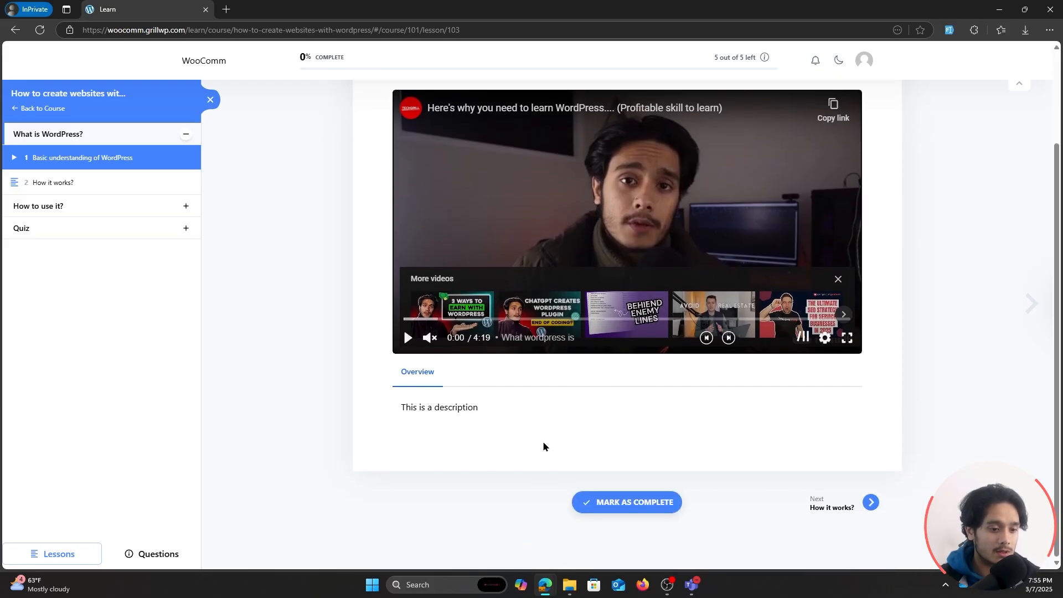
scroll(393, 486, up, 2)
click(127, 183)
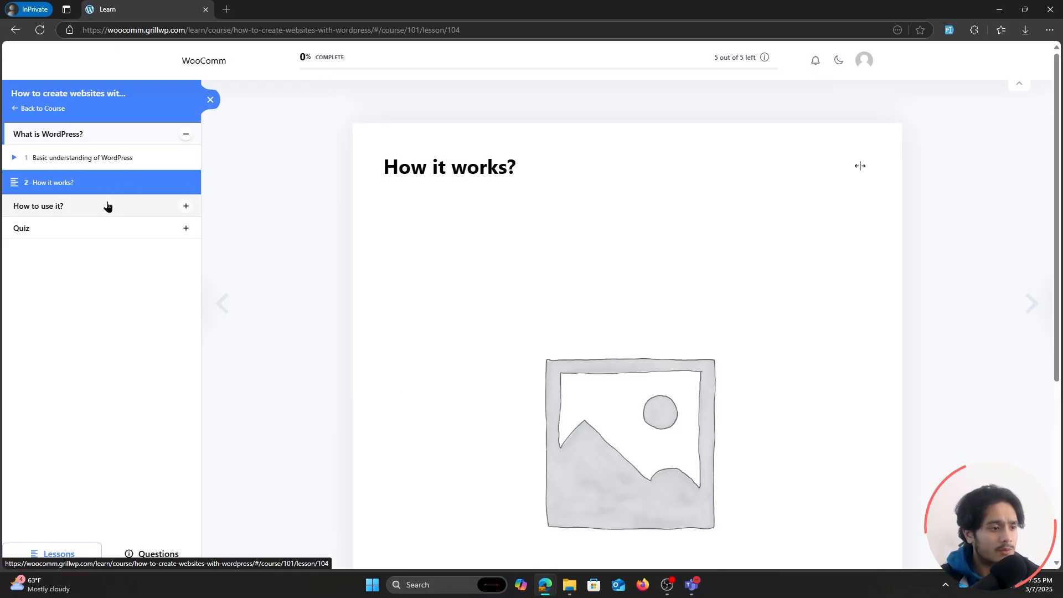
click(107, 207)
click(101, 189)
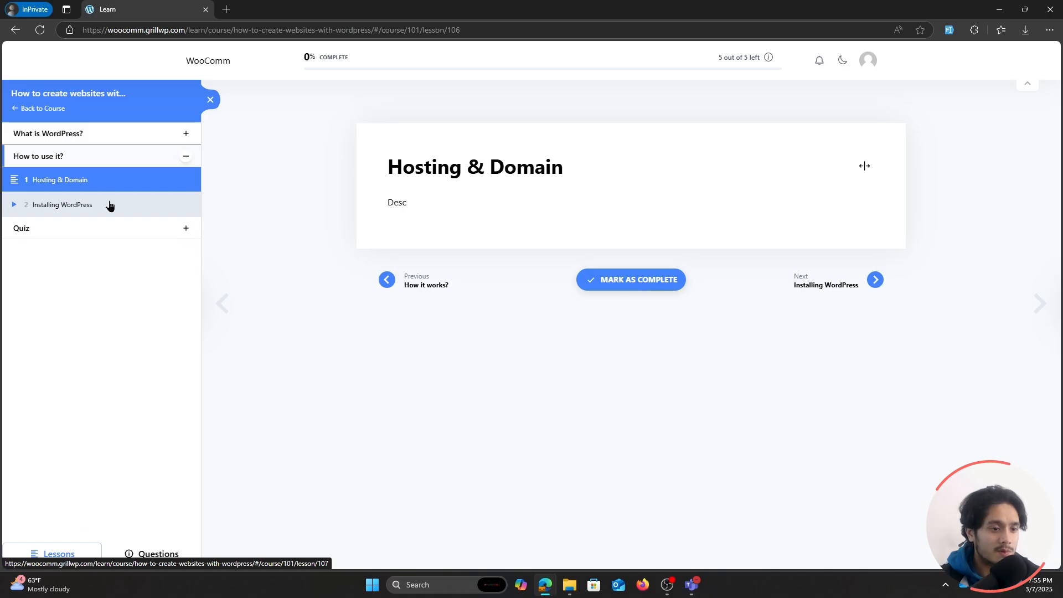
View the Installing WordPress lesson, then open The WP Quiz and try to start it.
click(108, 204)
click(111, 232)
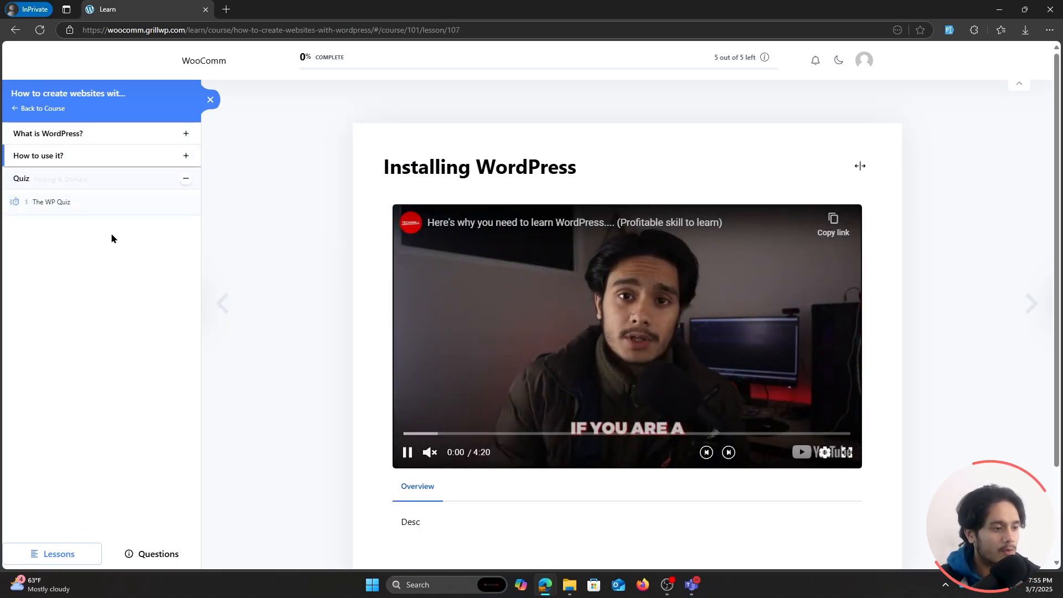
click(76, 199)
click(446, 246)
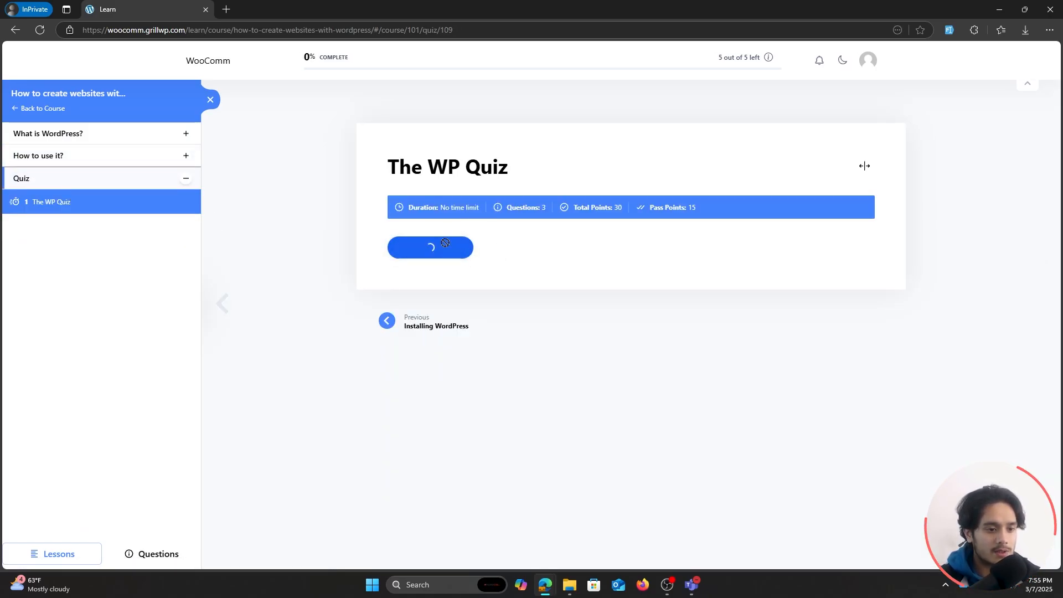
Return to the Hosting & Domain lesson in the How to use it? section and mark it as complete.
click(81, 153)
click(71, 180)
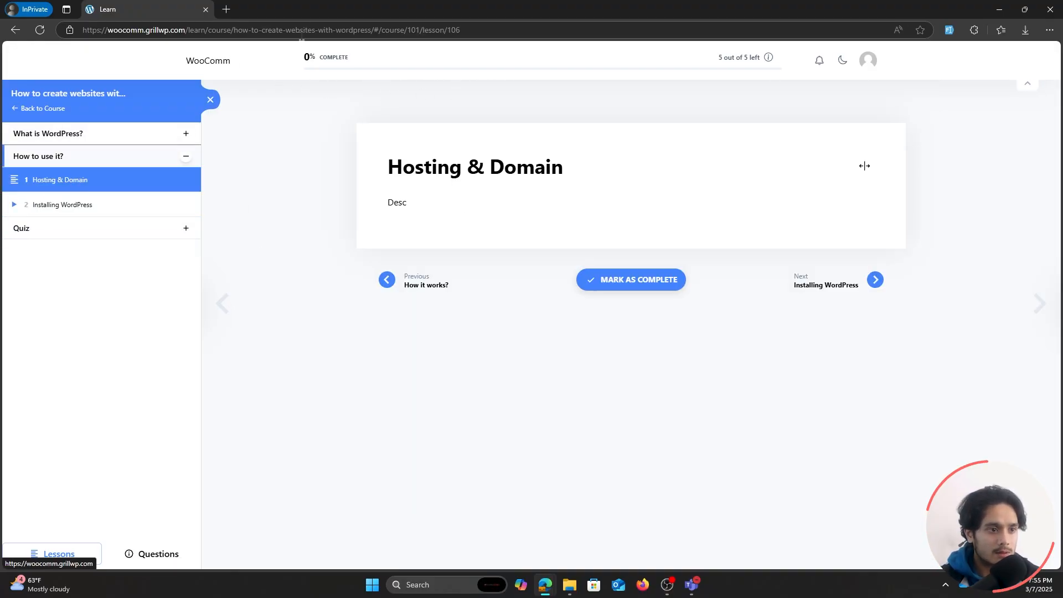
click(673, 284)
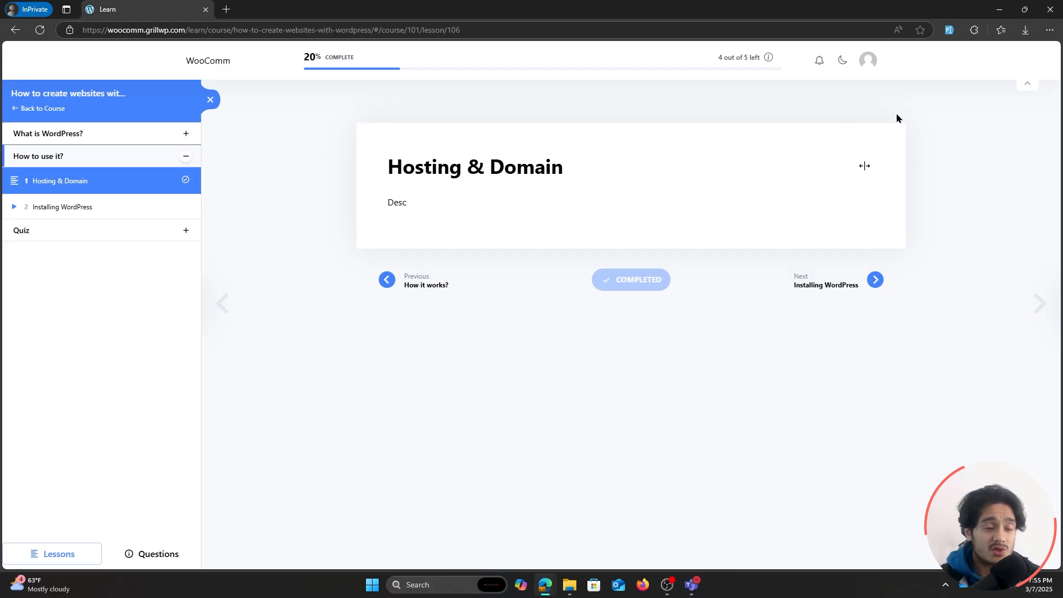
Hide the course outline and the header of the lesson page, and show the page in full screen.
click(211, 100)
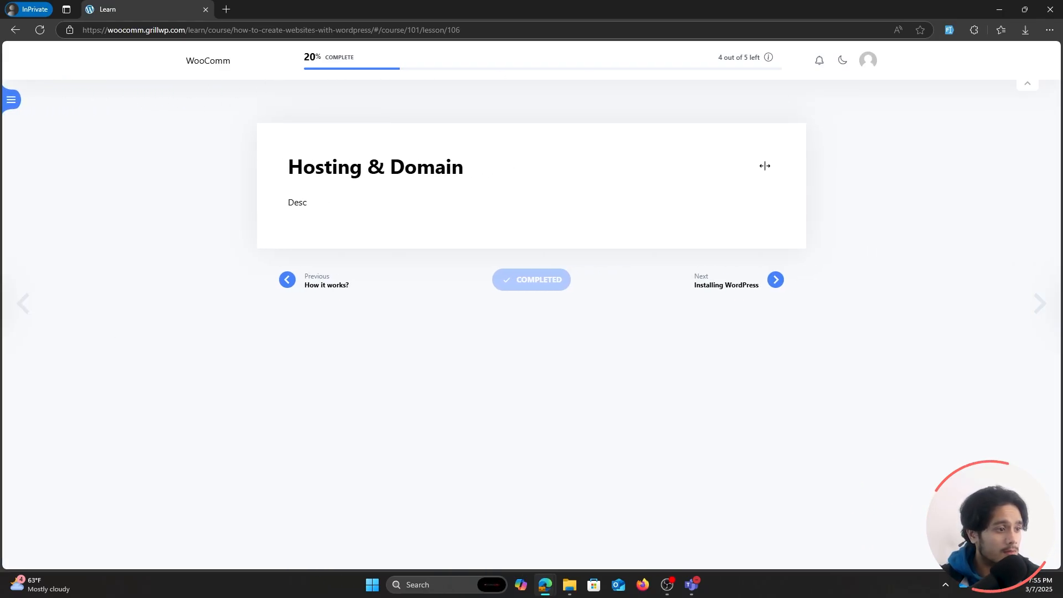
click(1028, 88)
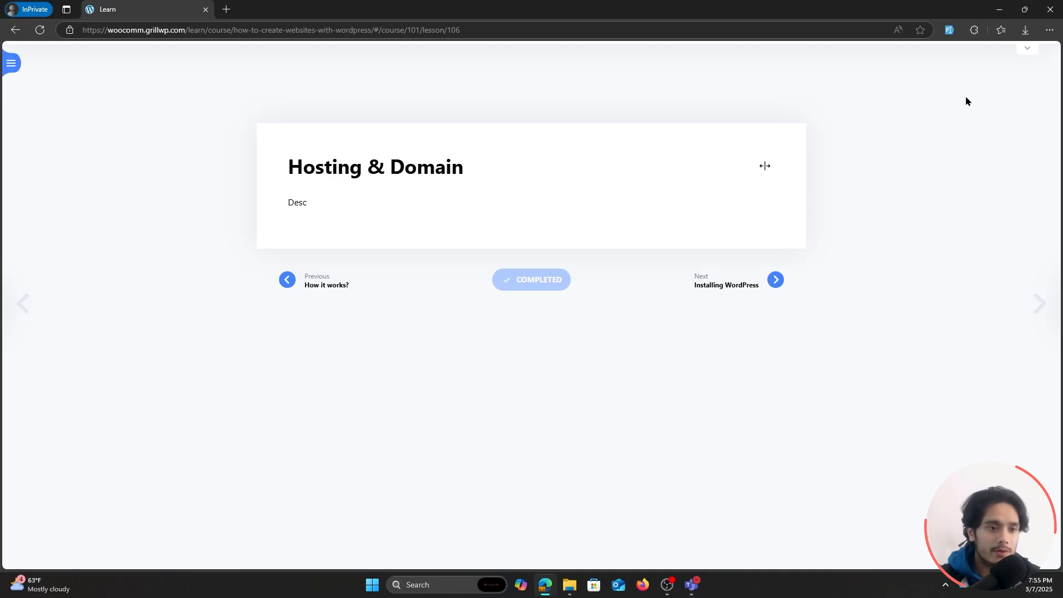
key(F11)
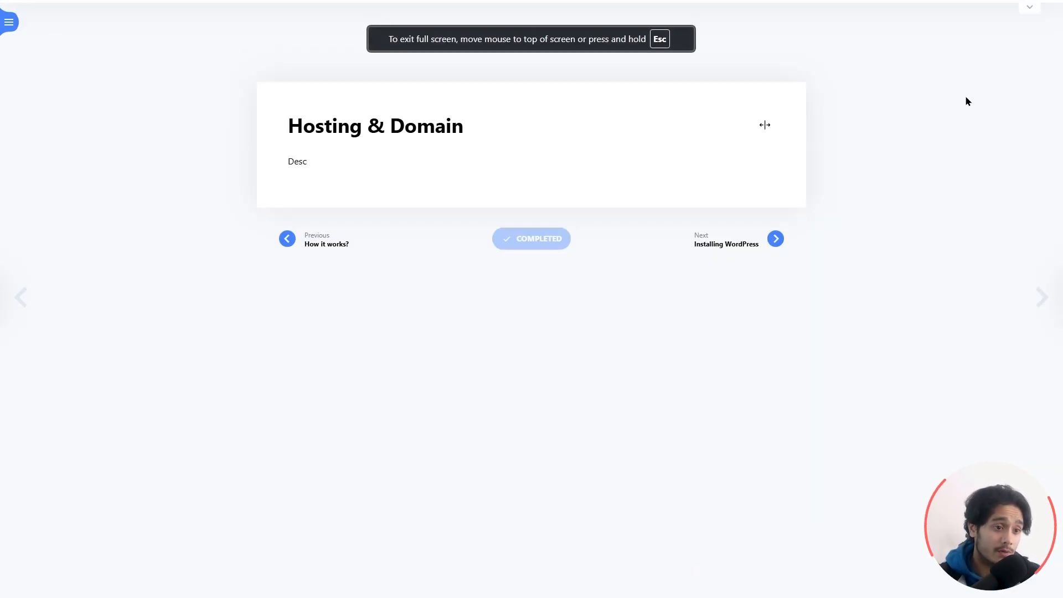
Go back through How it works? to the Basic understanding of WordPress lesson and mark it as complete.
click(310, 247)
scroll(507, 339, down, 4)
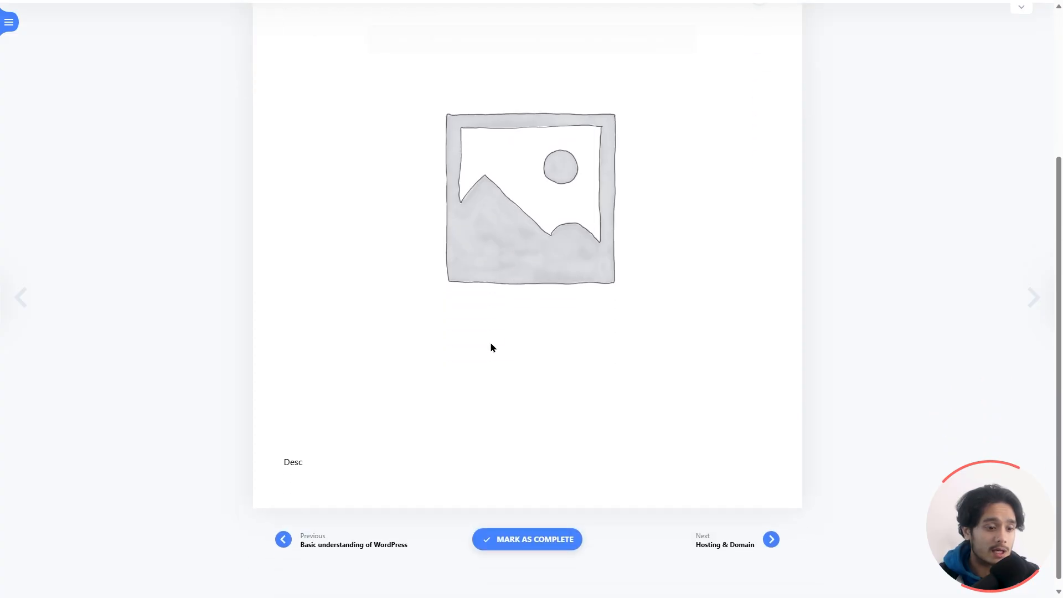
click(361, 550)
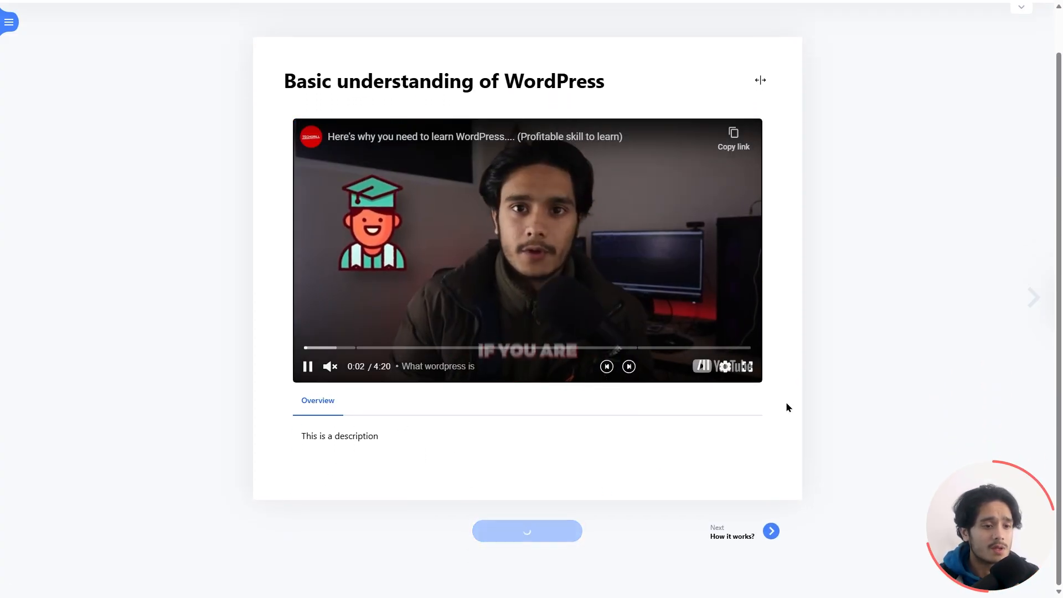
Leave full screen, bring back the course outline and header, and pause the lesson video.
key(F11)
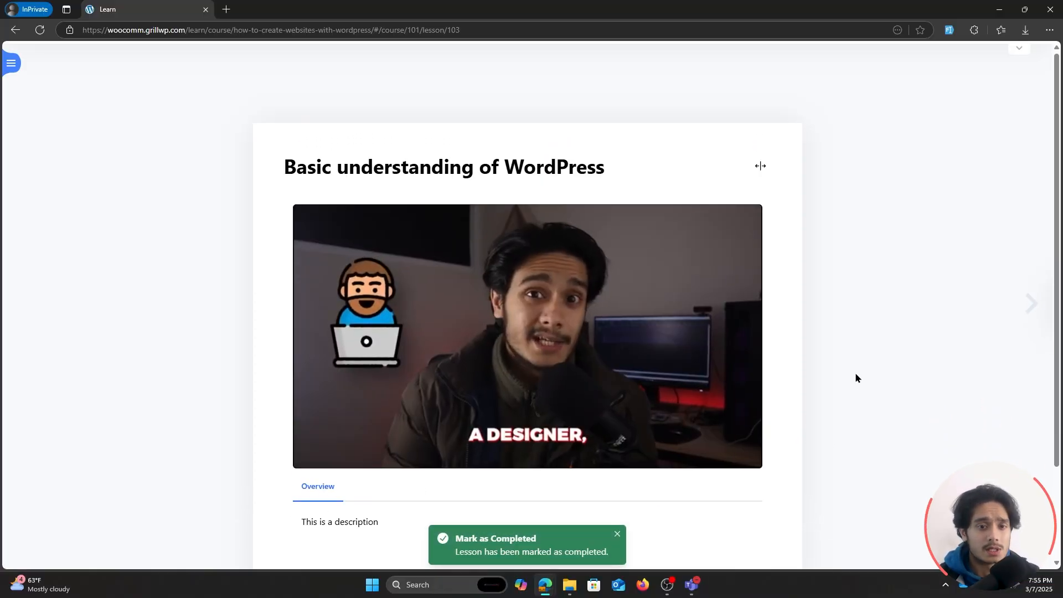
click(11, 62)
click(1018, 51)
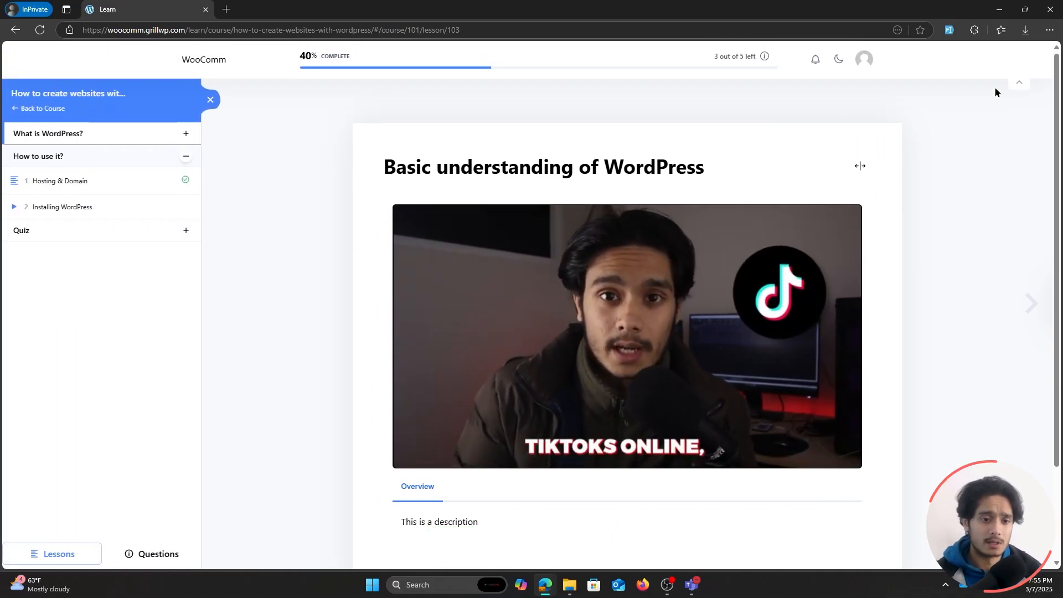
click(604, 326)
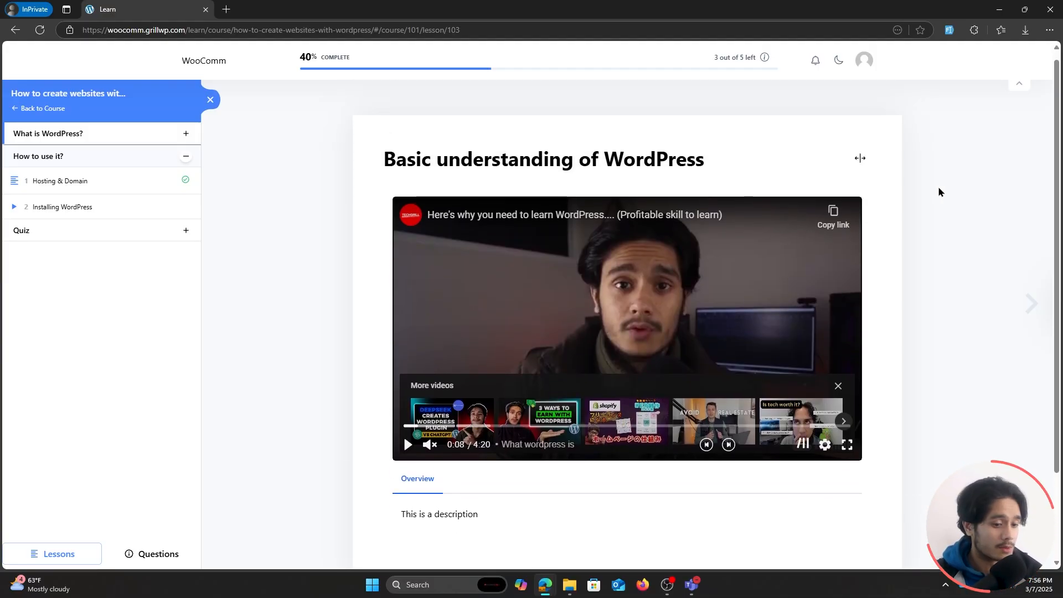
Switch back to the WordPress admin window and browse Masteriyo's Addons page, pausing the welcome video on its dashboard.
key(alt+Tab)
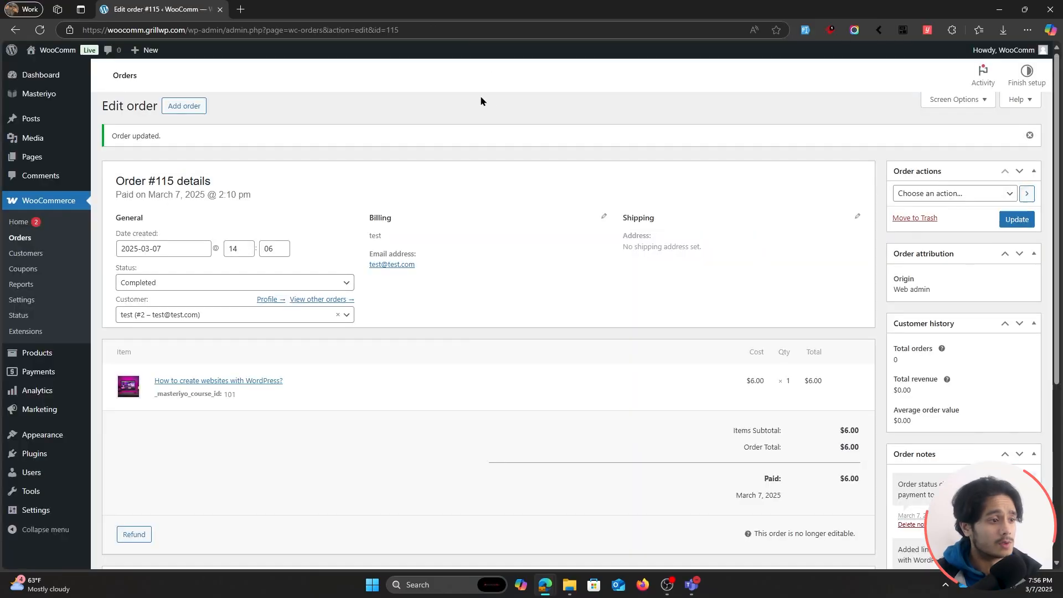
click(54, 93)
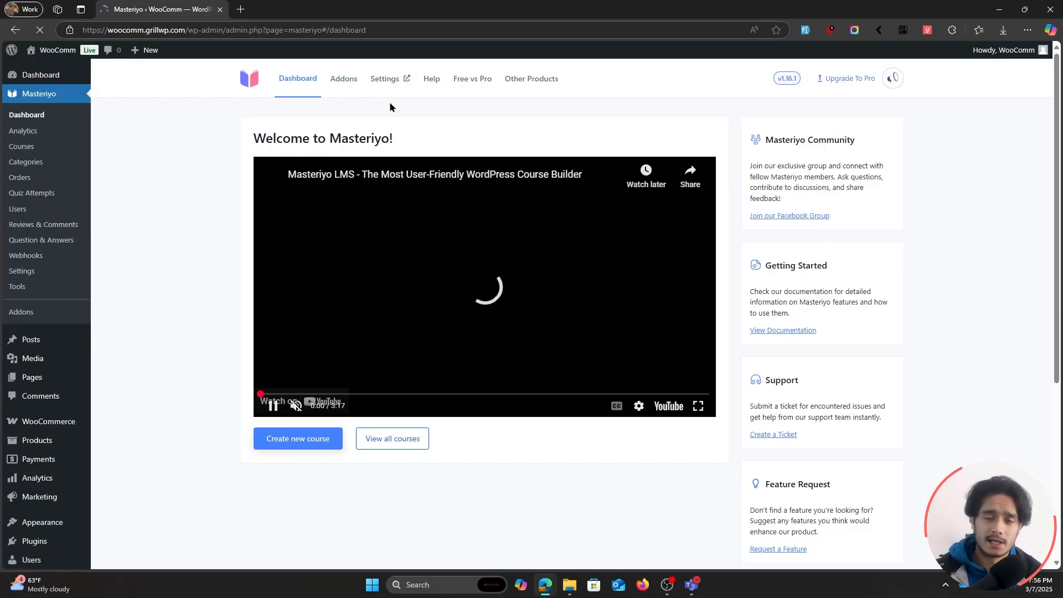
click(540, 310)
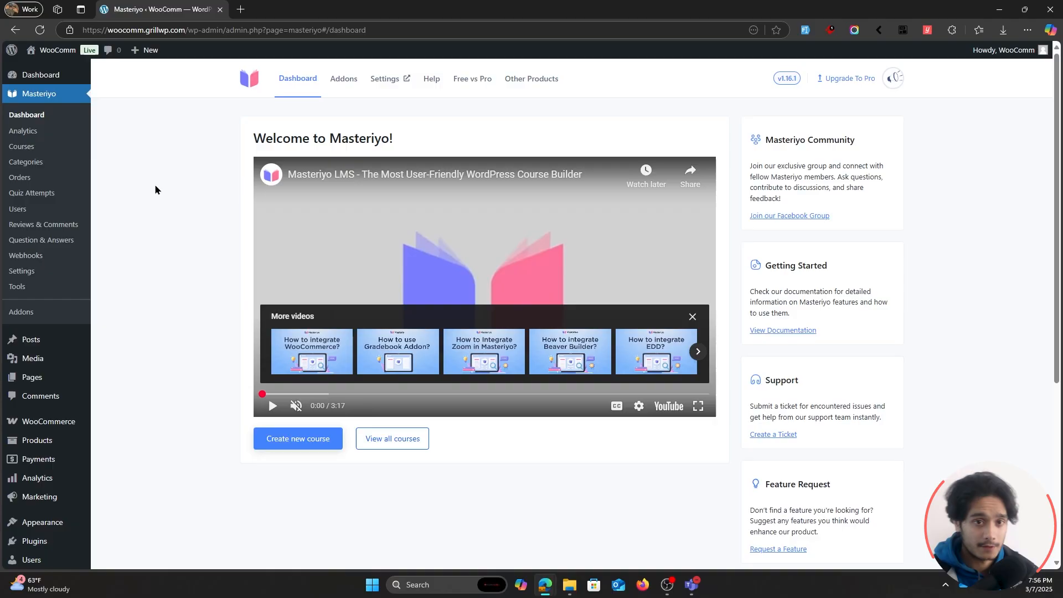
click(40, 313)
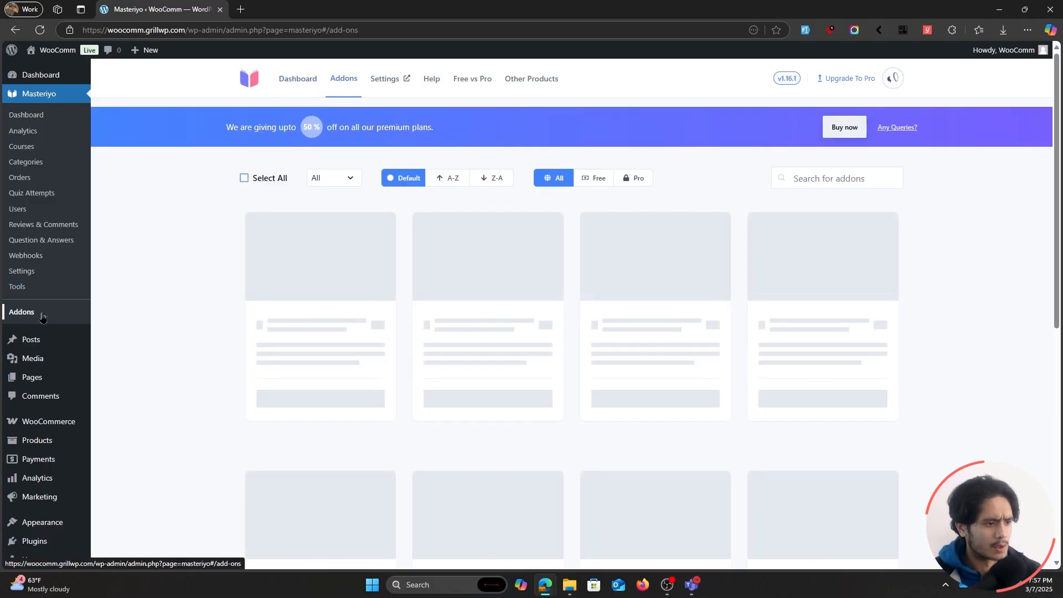
scroll(978, 347, down, 2)
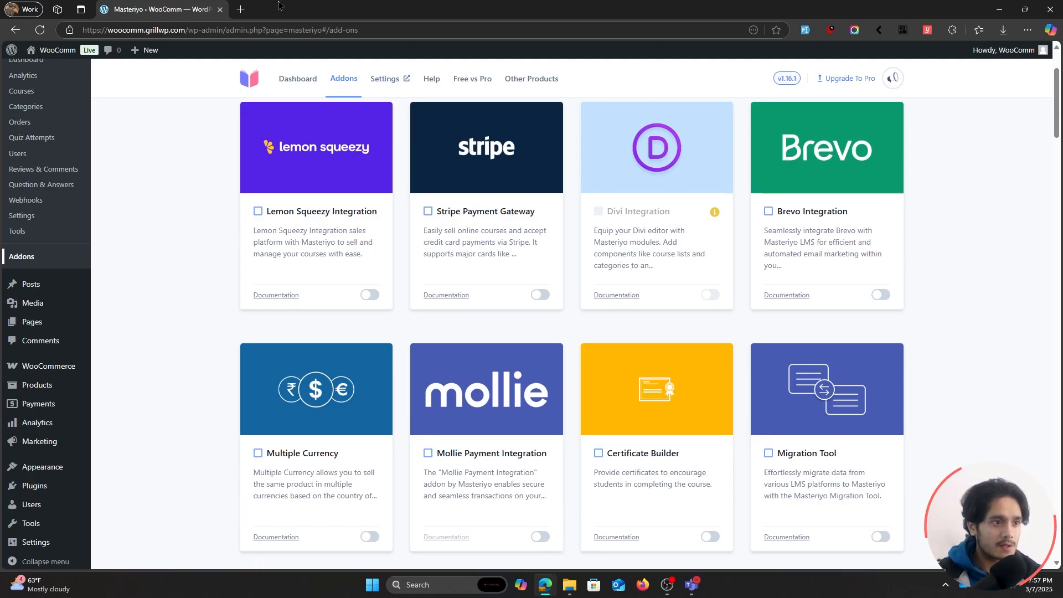
Open the Masteriyo documentation at docs.masteriyo.com in a new browser tab.
click(240, 9)
text(docs.masteriyo.co)
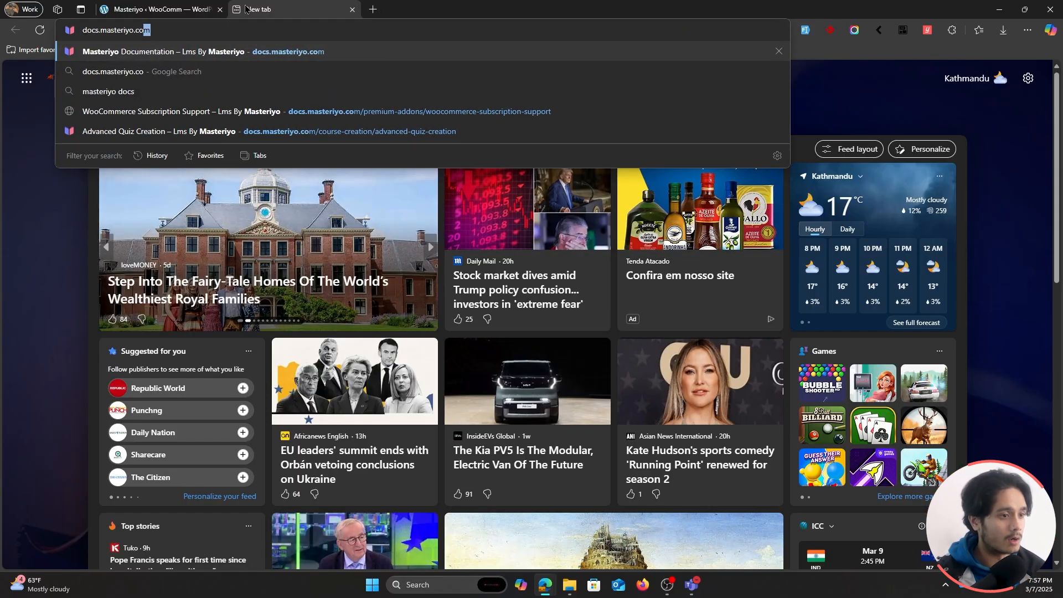
key(Return)
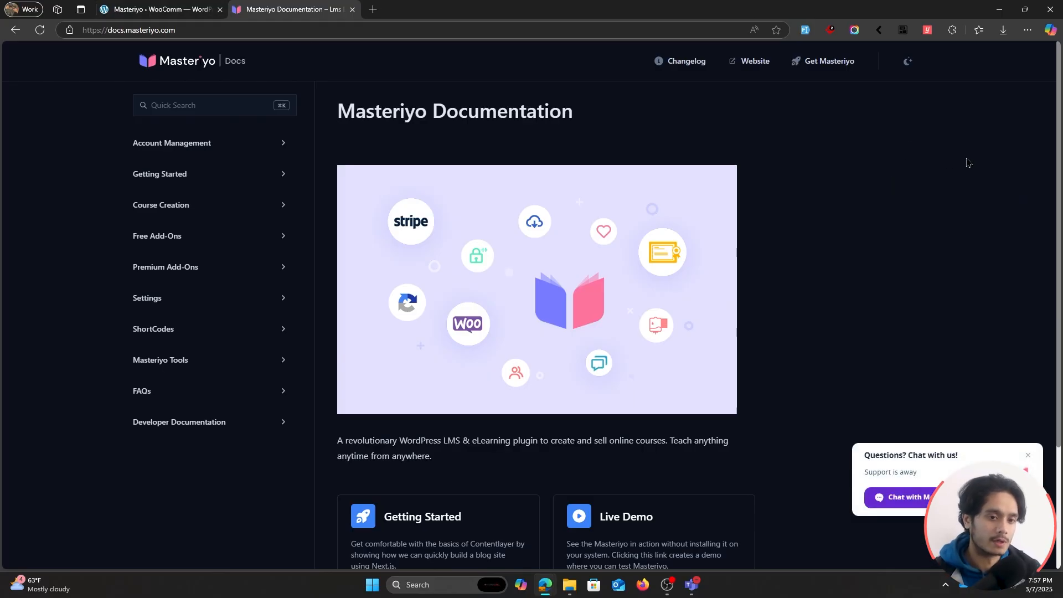
Return to the Masteriyo Addons page and look through the available add-ons.
click(166, 10)
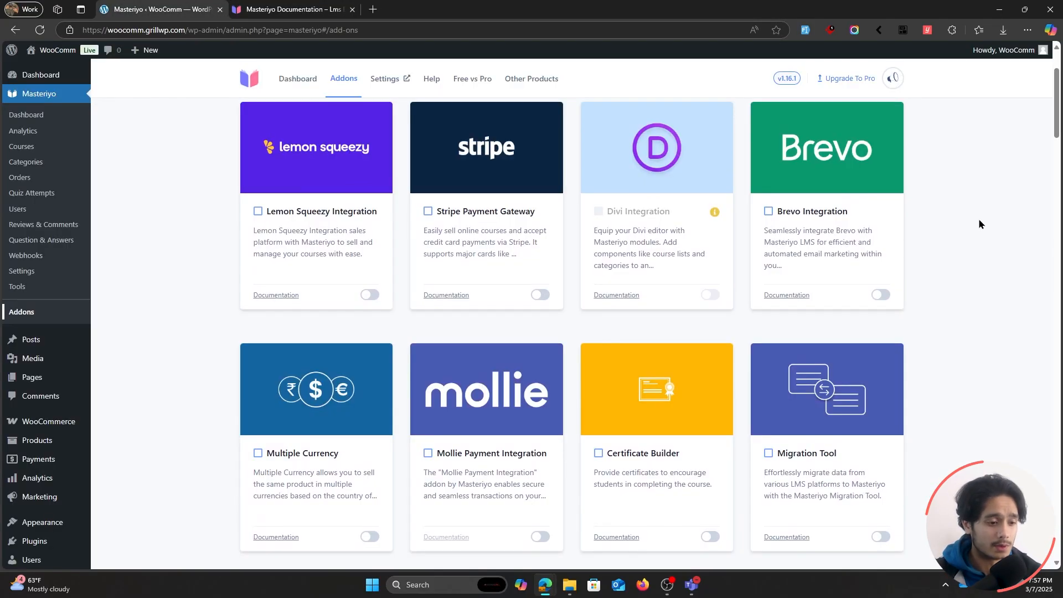
scroll(978, 220, down, 4)
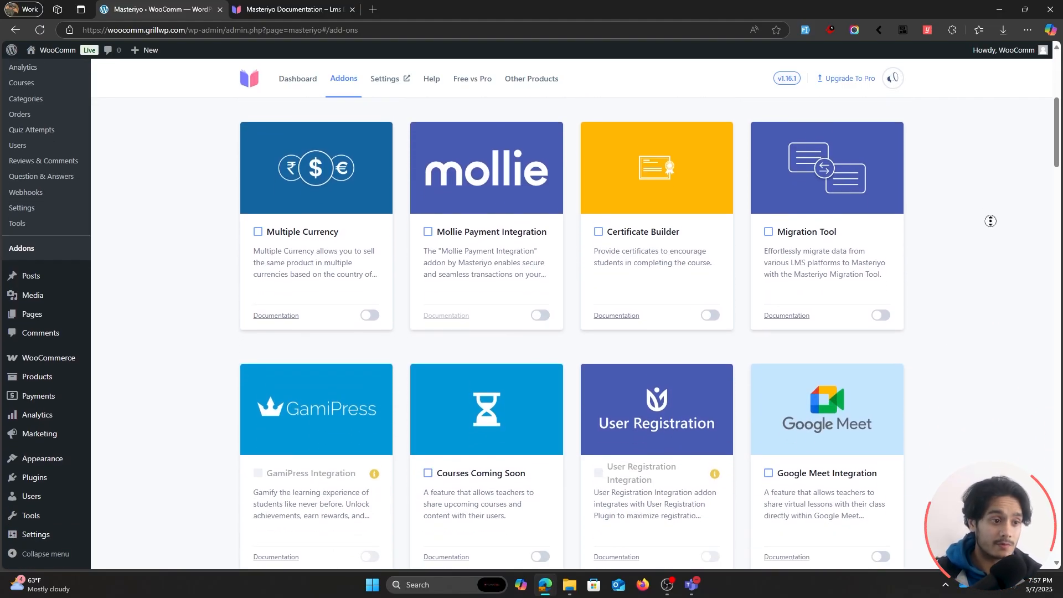
scroll(987, 235, down, 1)
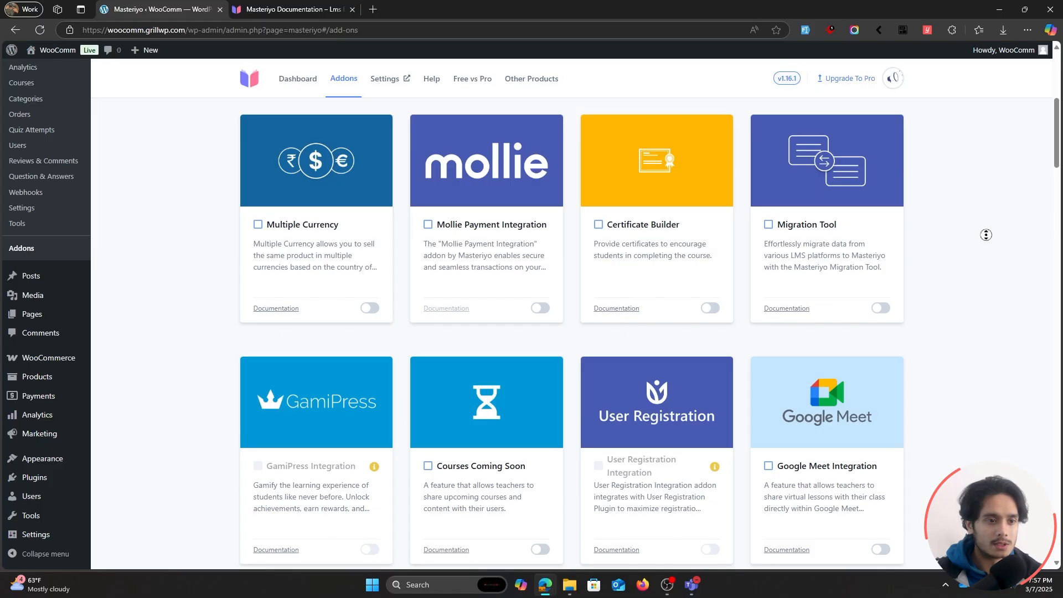
middle_click(986, 235)
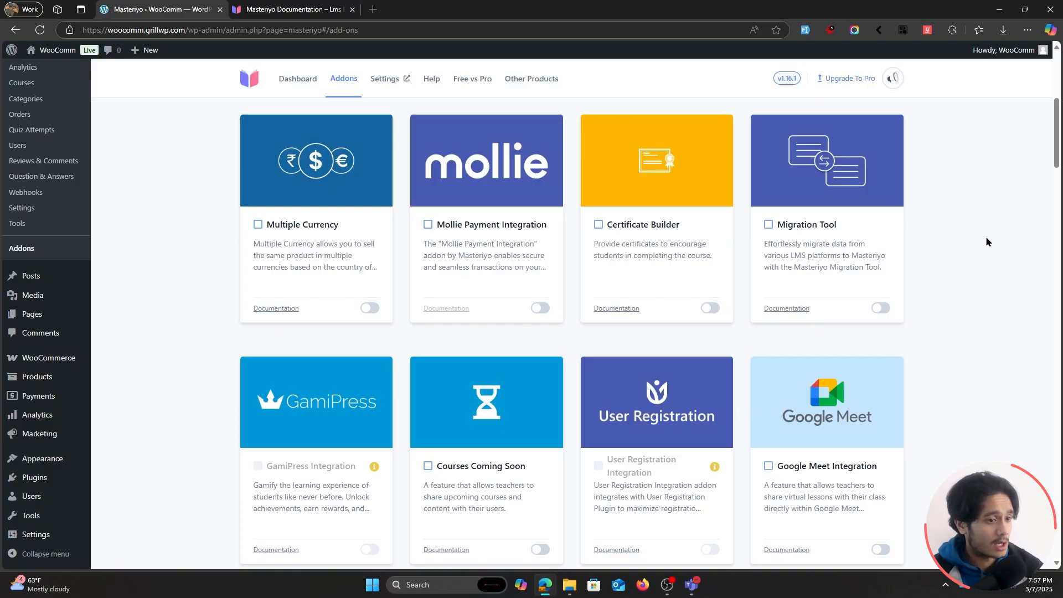
scroll(986, 241, up, 5)
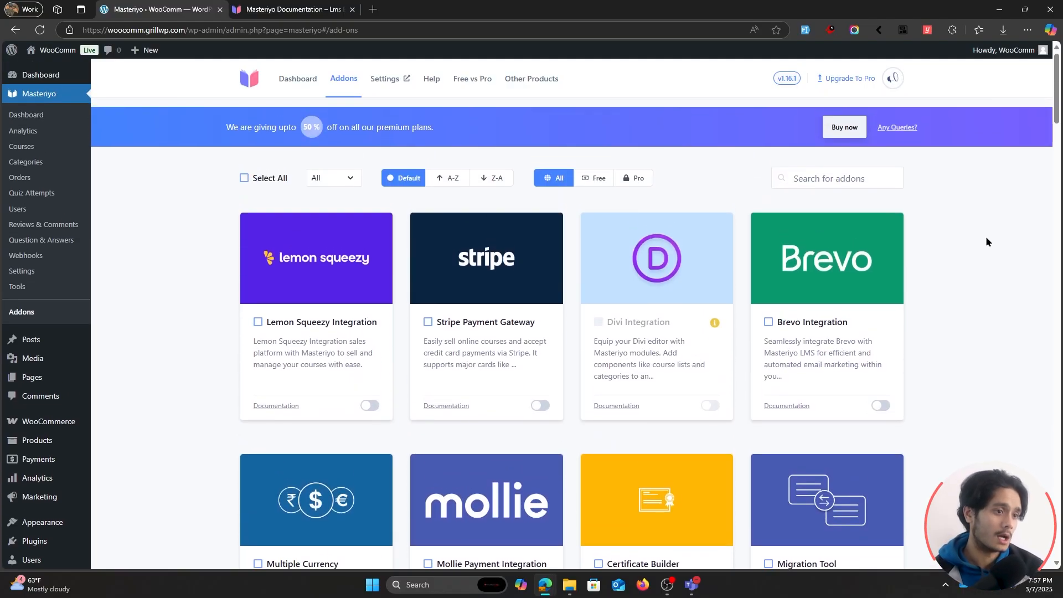